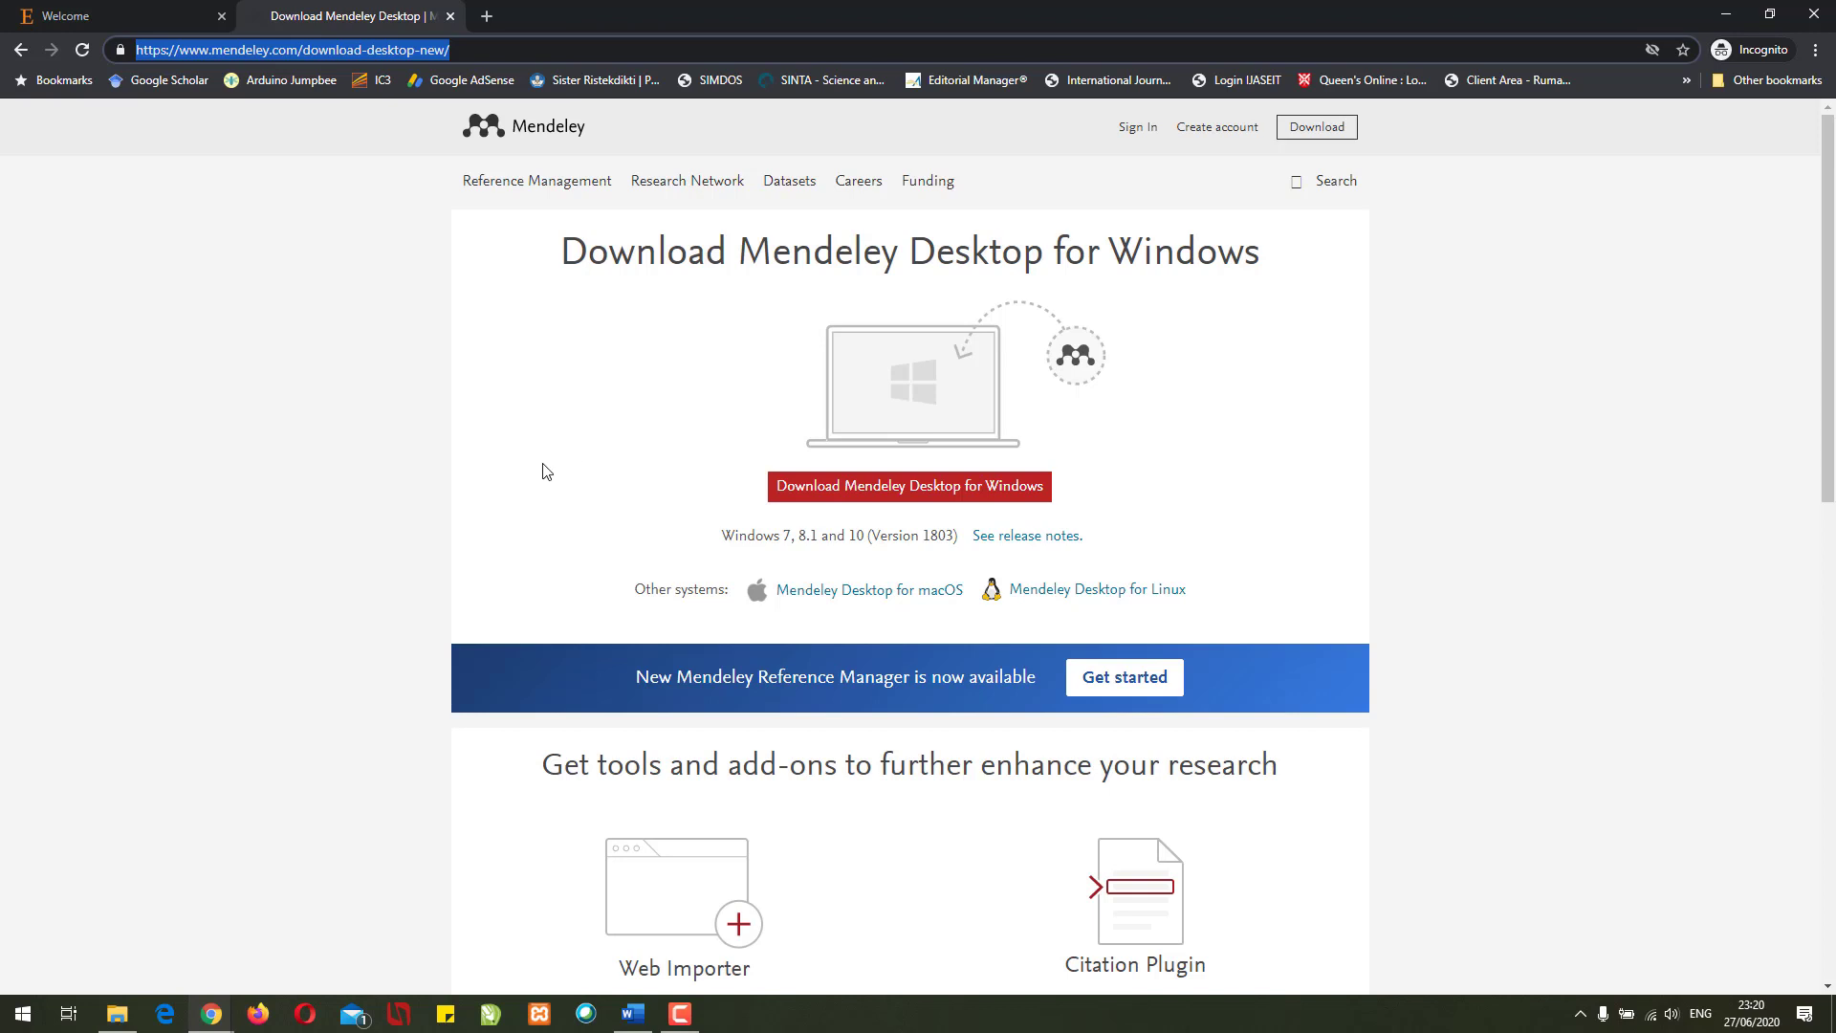
- Start downloading the Mendeley Desktop for Windows installer from the Mendeley download page
left_click(865, 494)
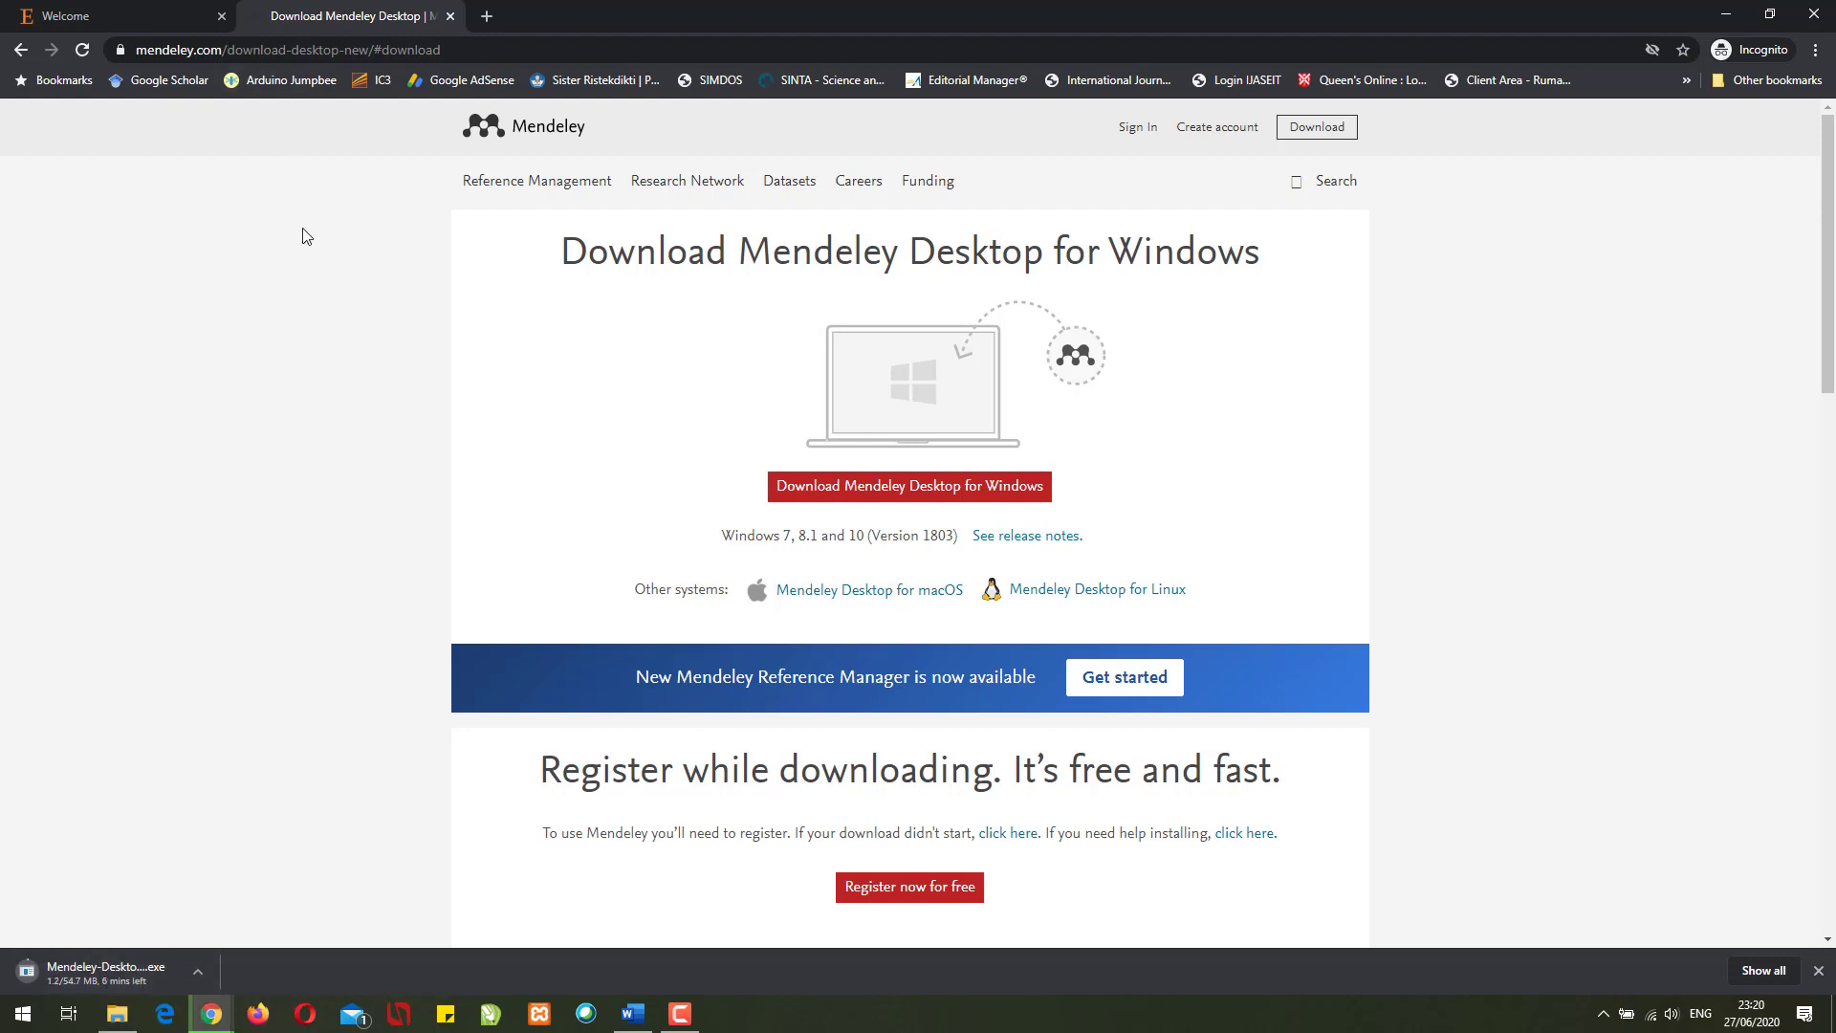
- Go to Mendeley sign-in and open the account-creation link in a new tab
left_click(106, 13)
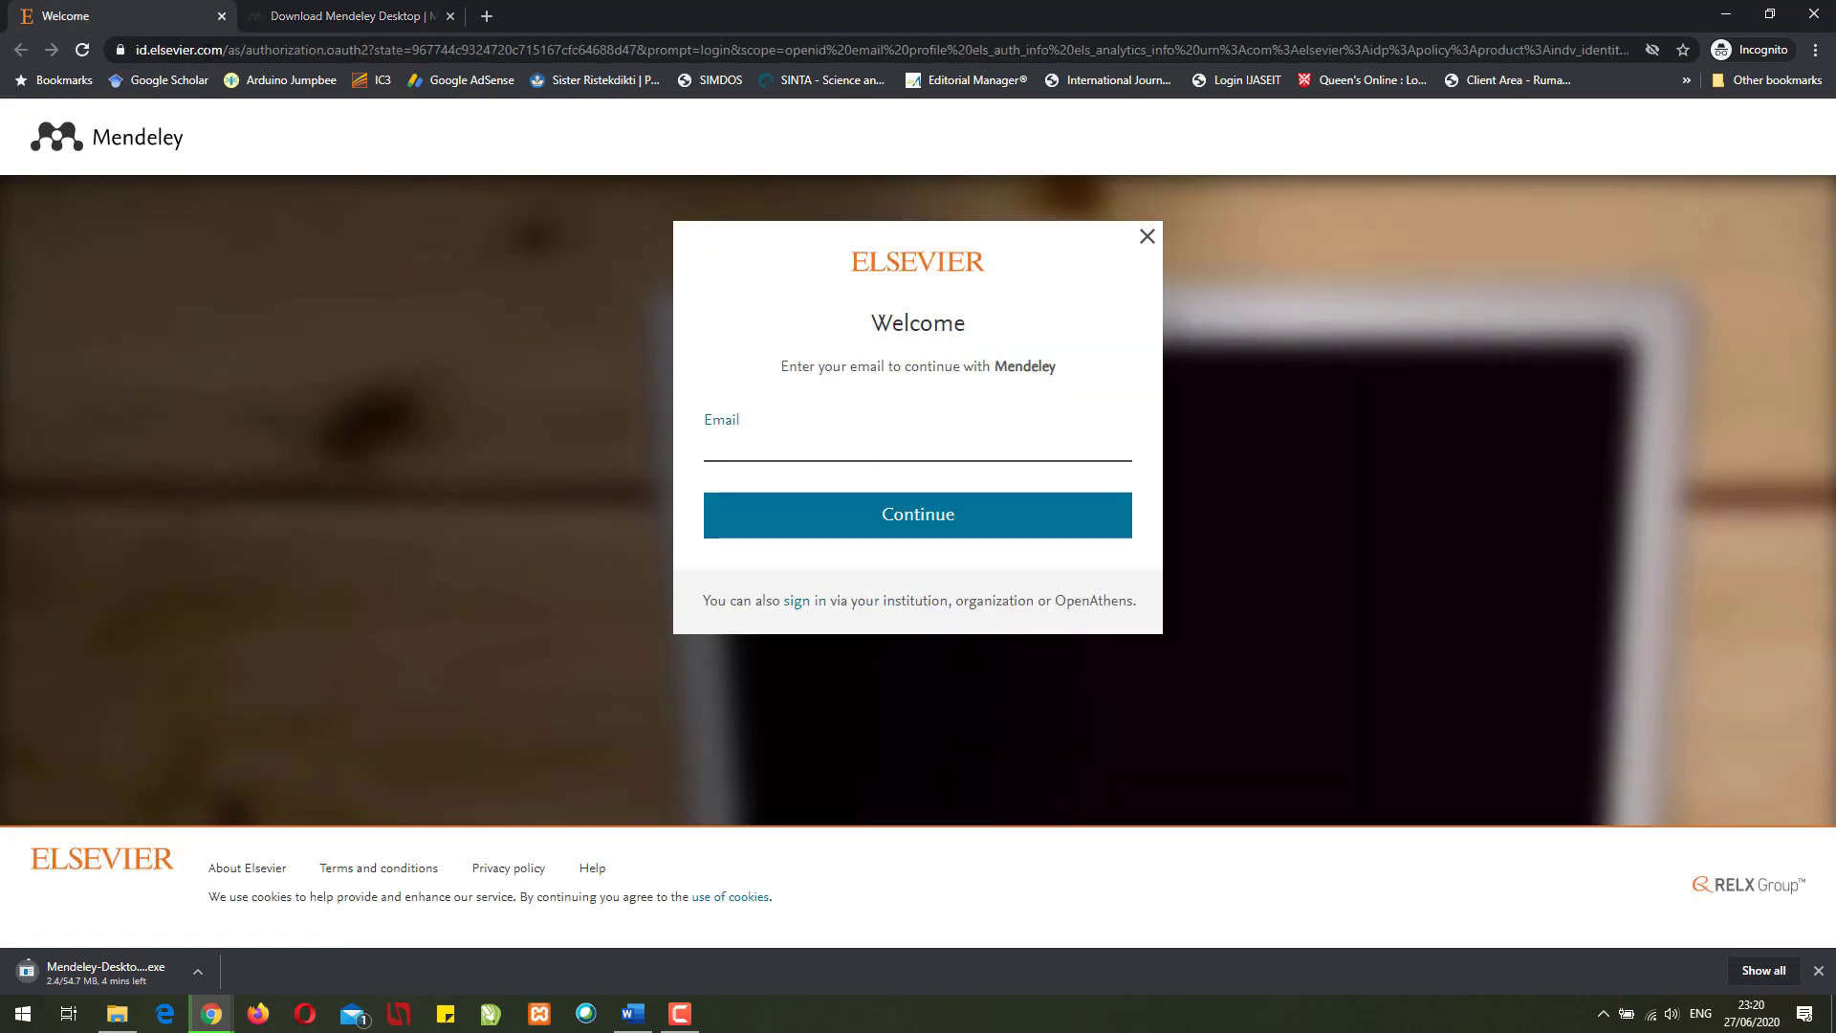
left_click(311, 22)
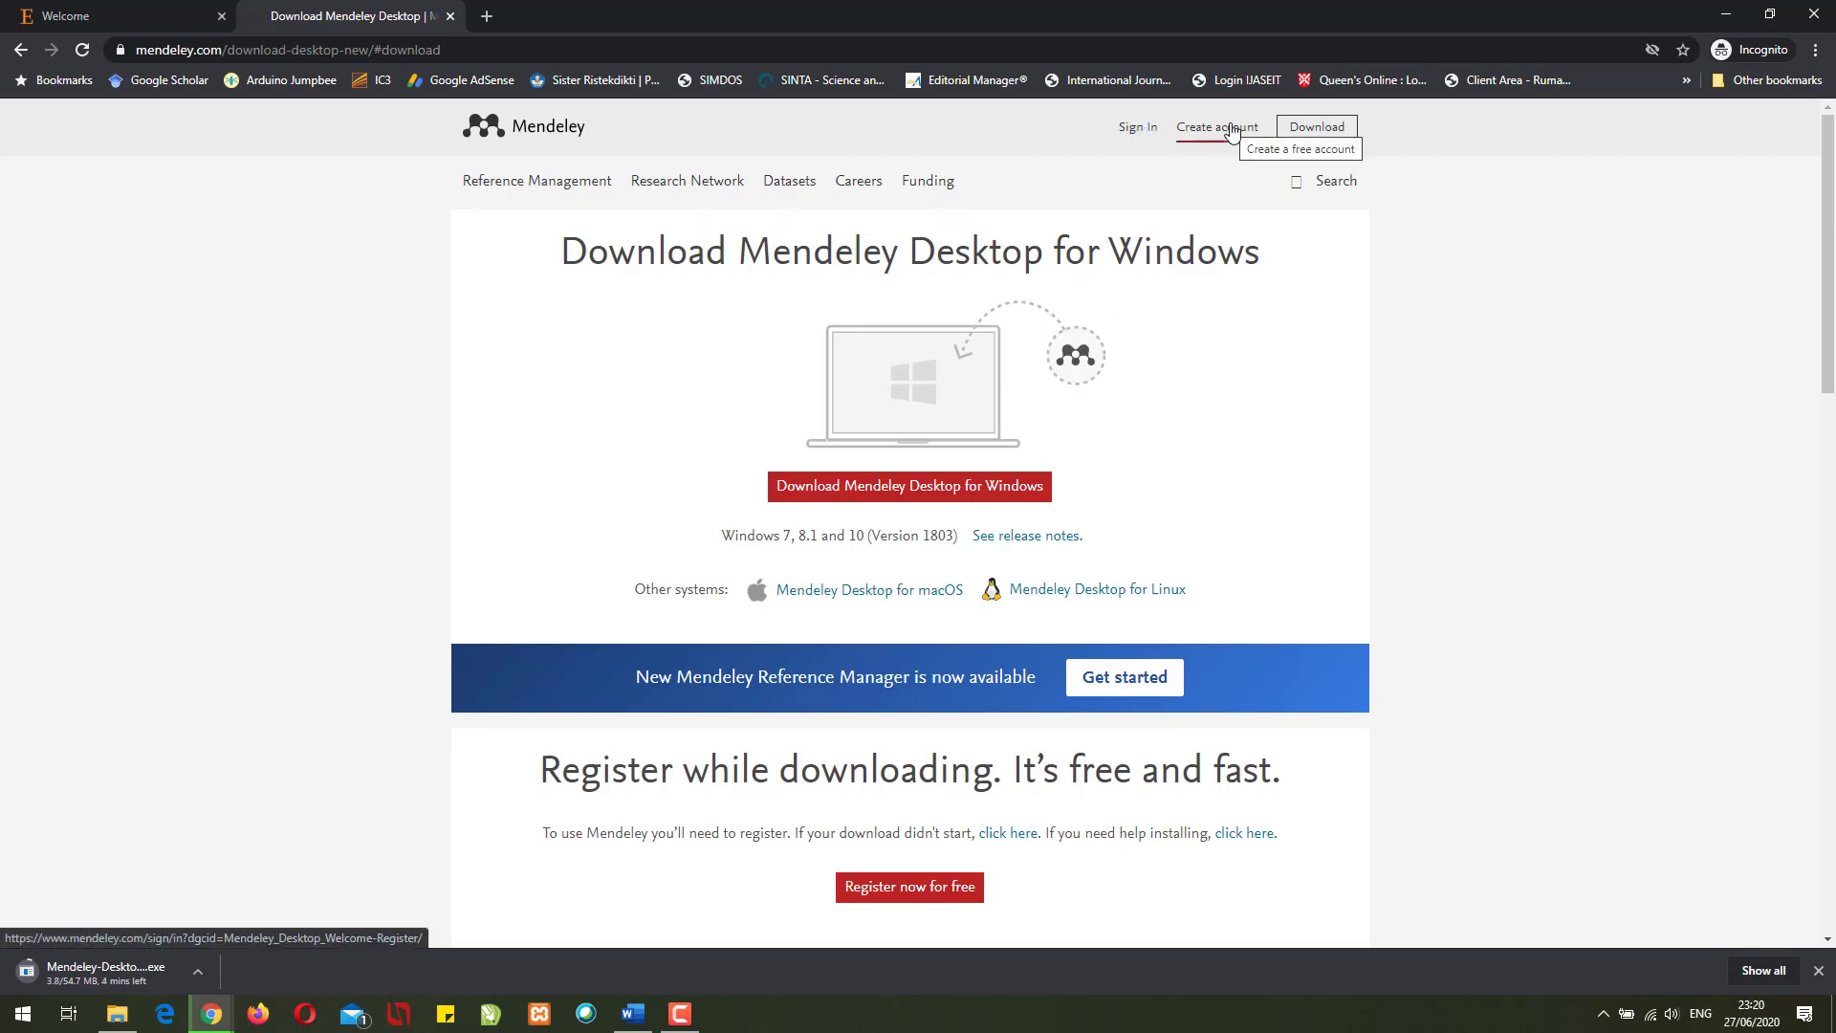
left_click(1135, 134)
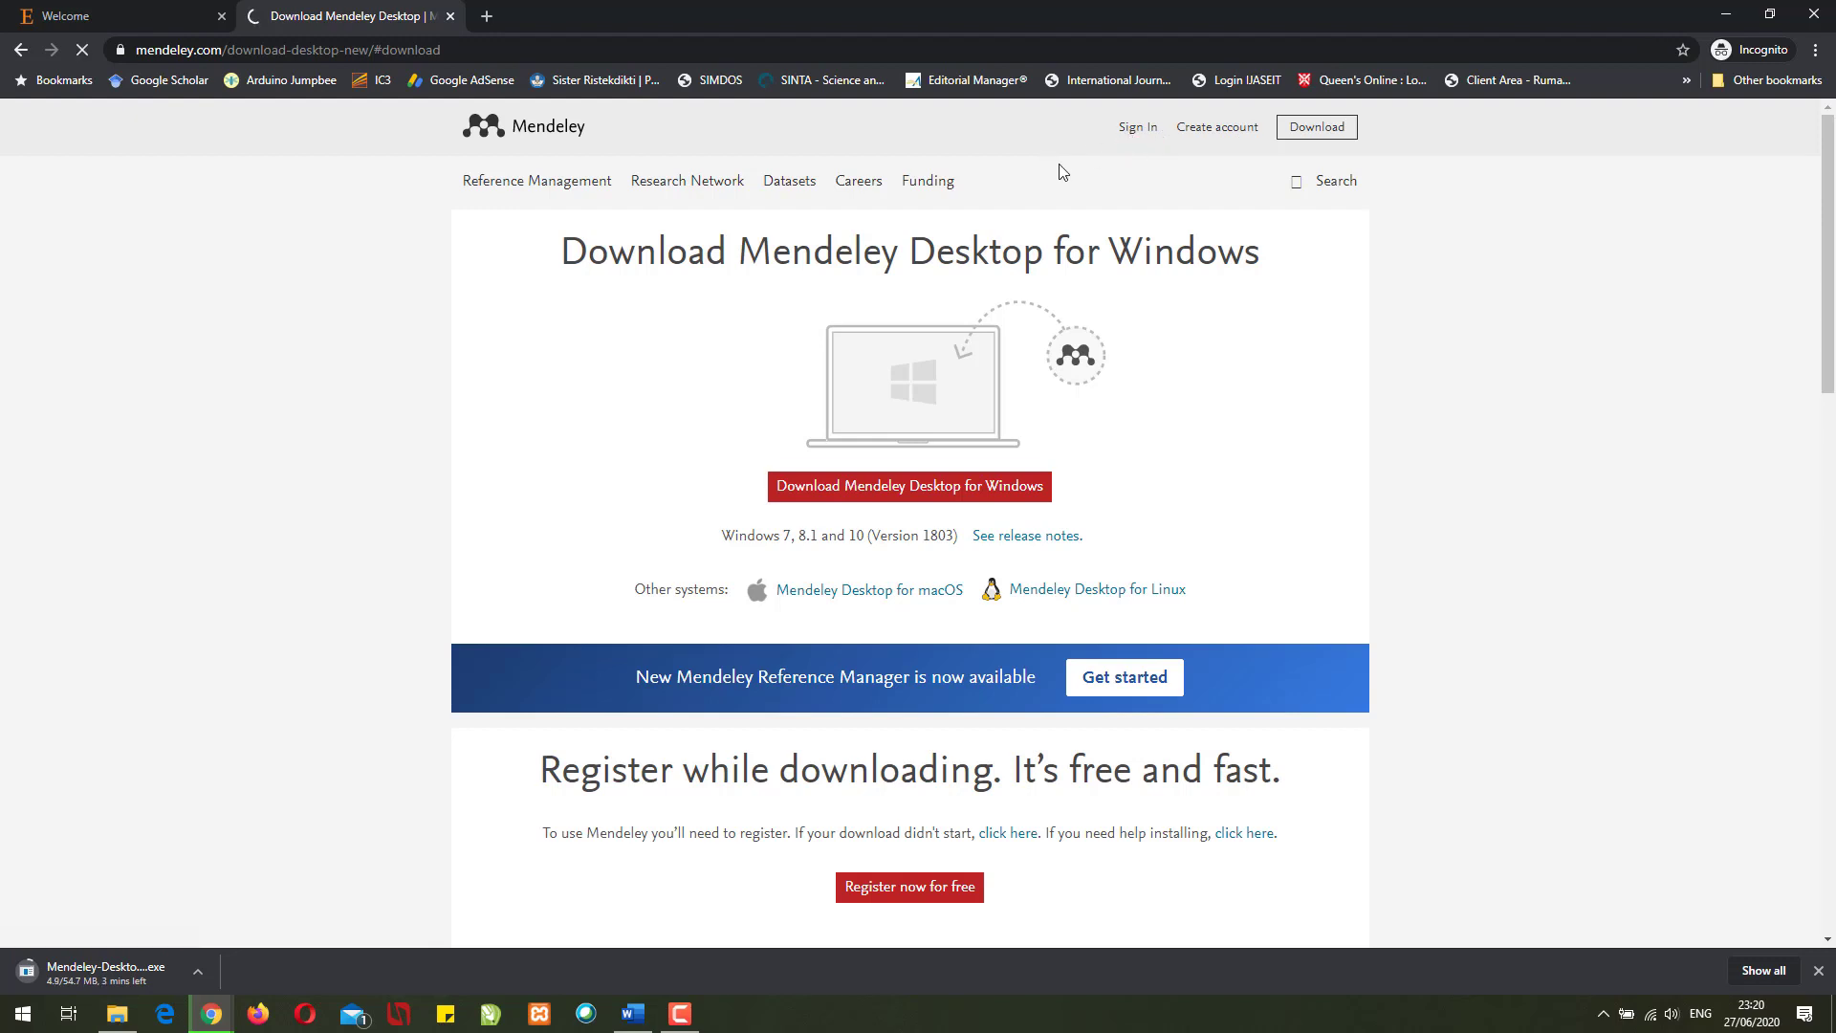
right_click(1207, 144)
left_click(1234, 149)
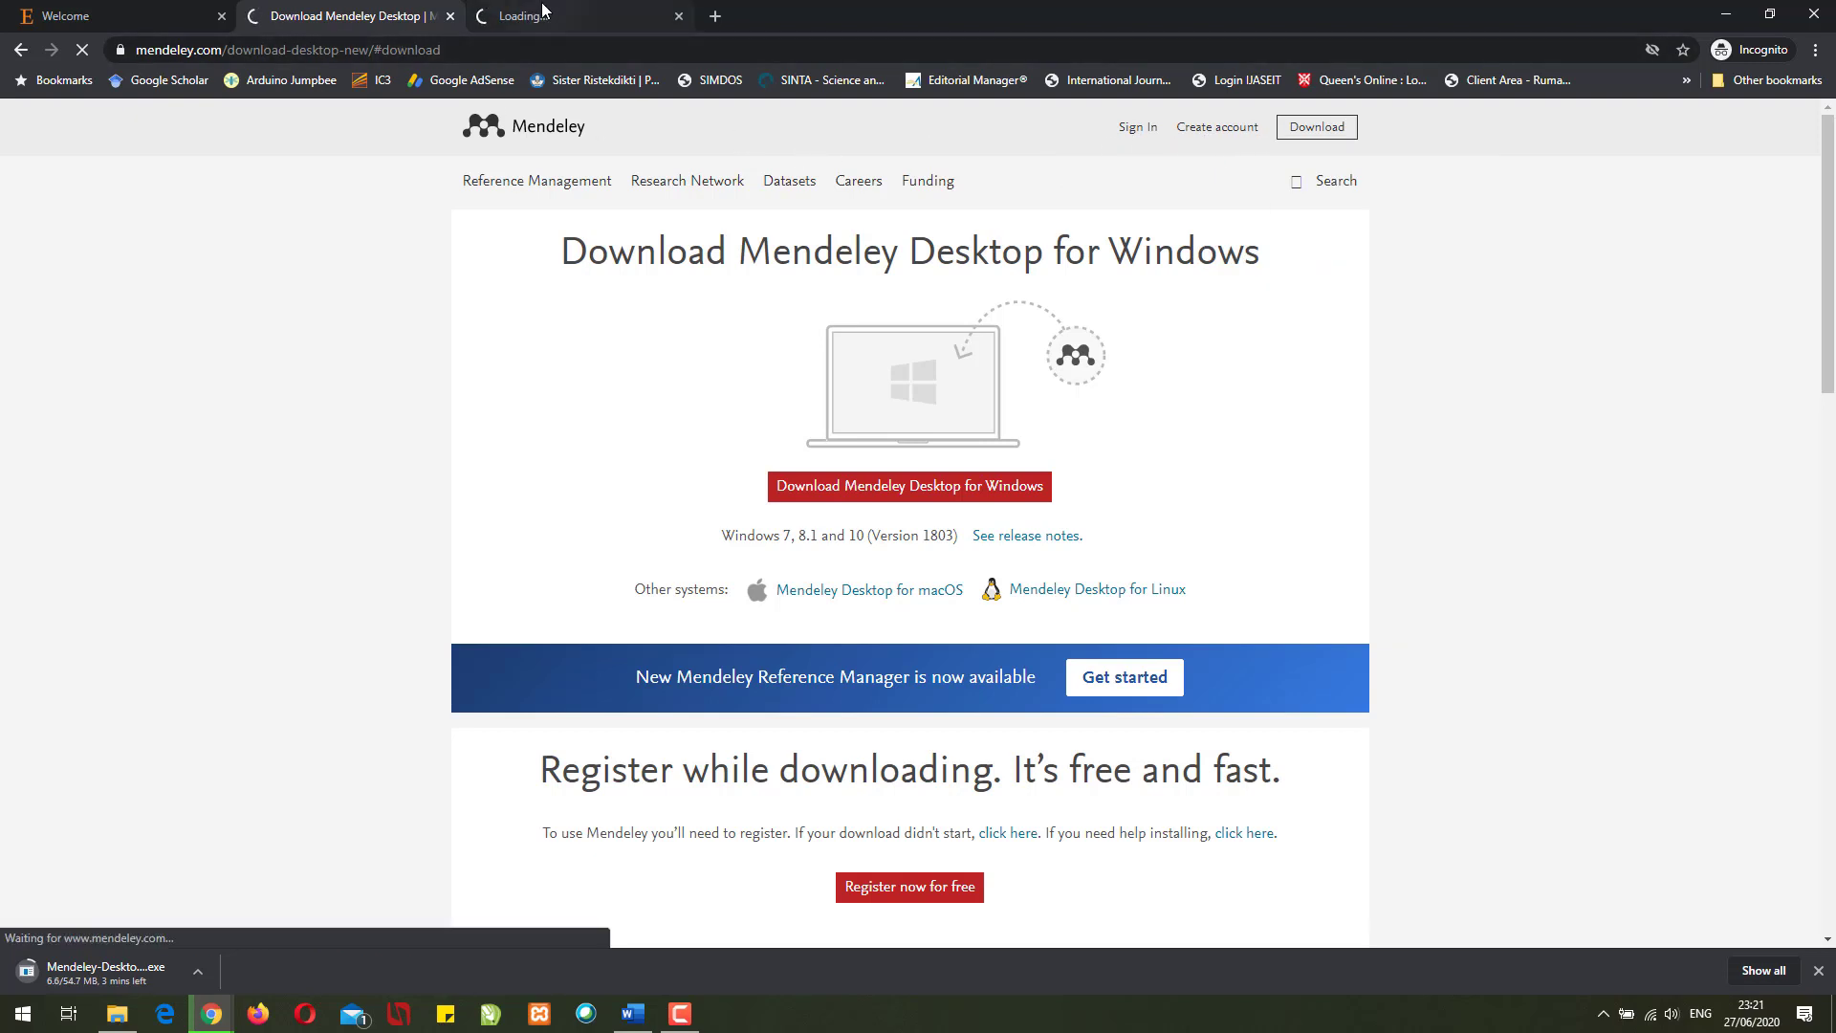
- Return to the Elsevier Welcome sign-in tab and select its Email field
left_click(545, 11)
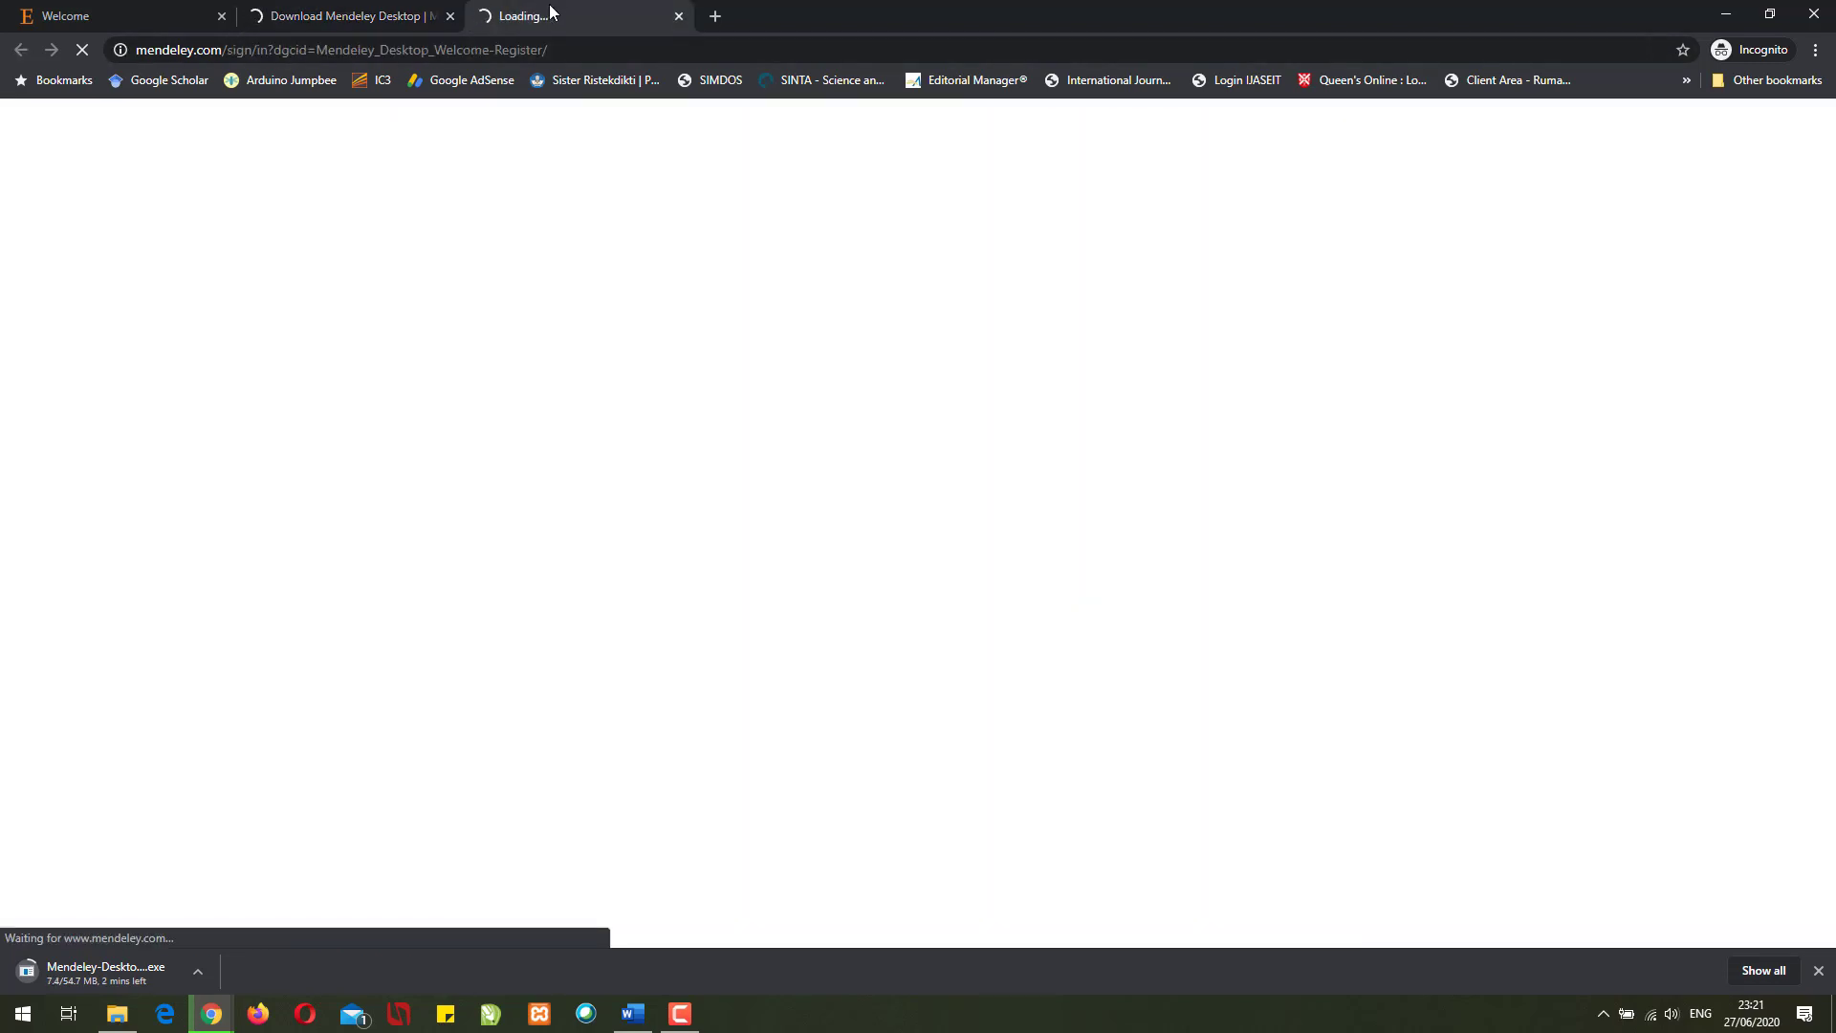
left_click(357, 11)
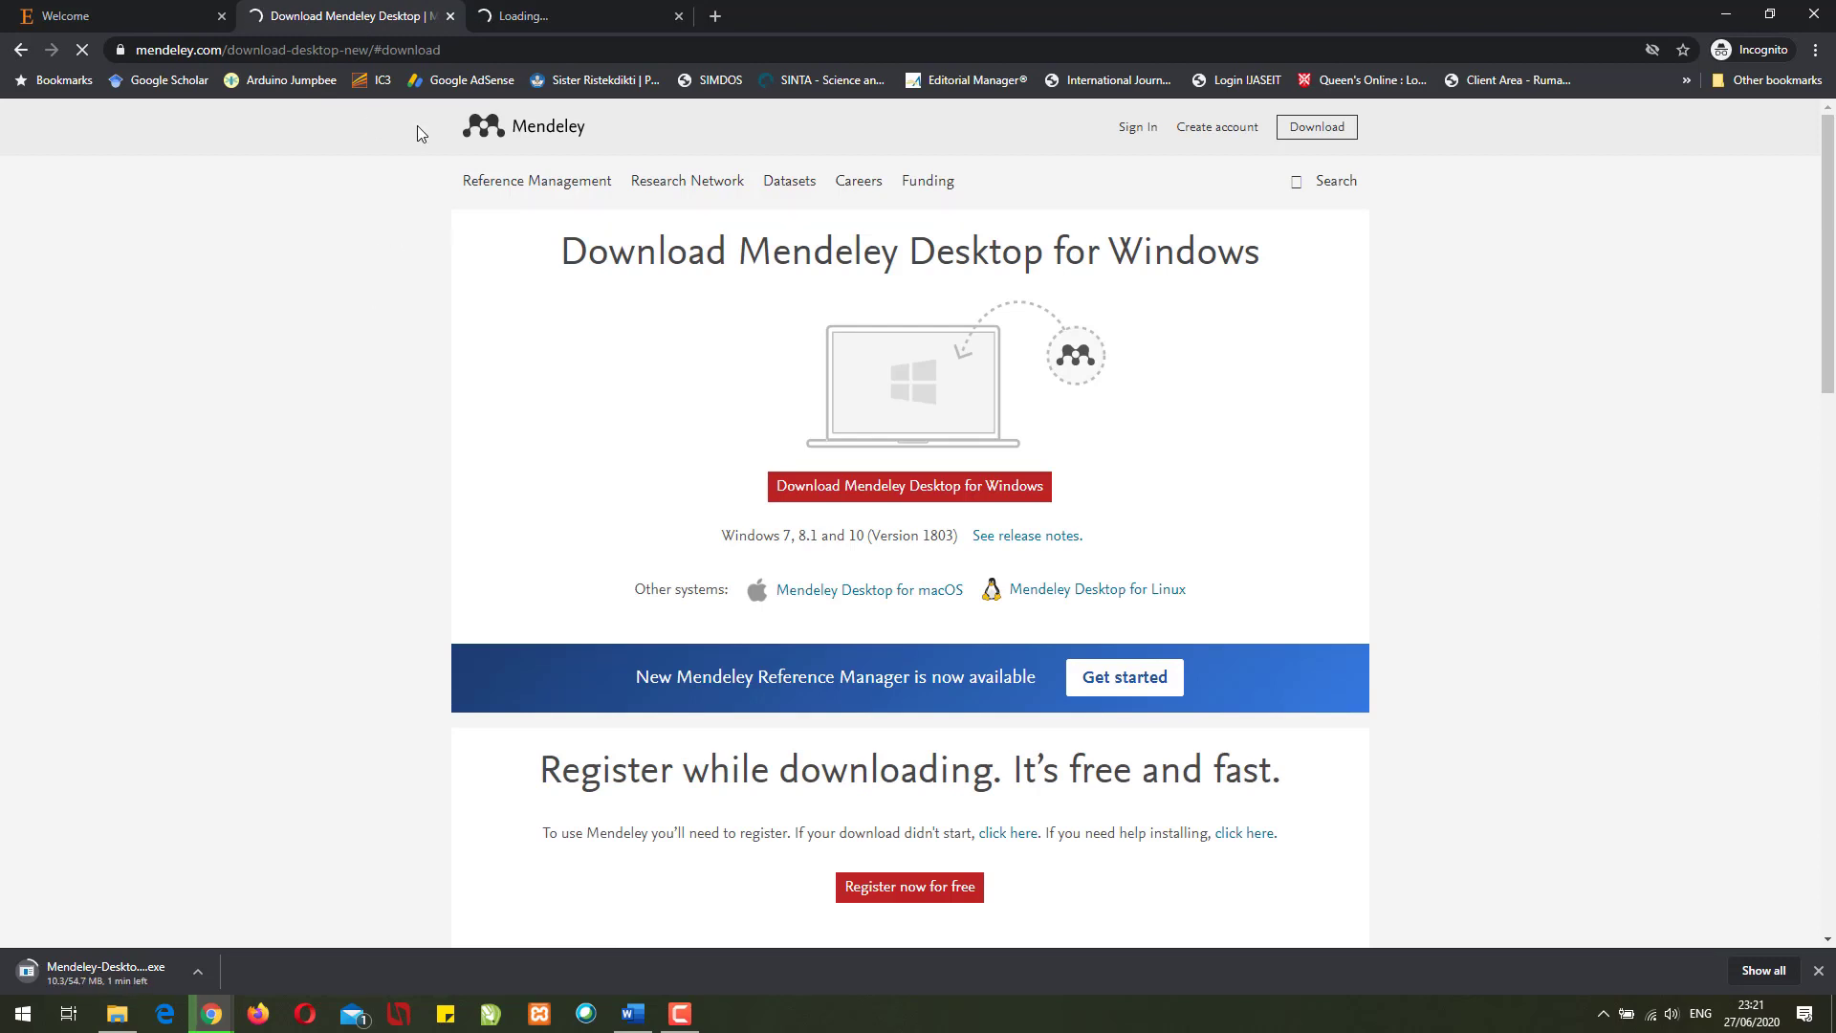
left_click(538, 10)
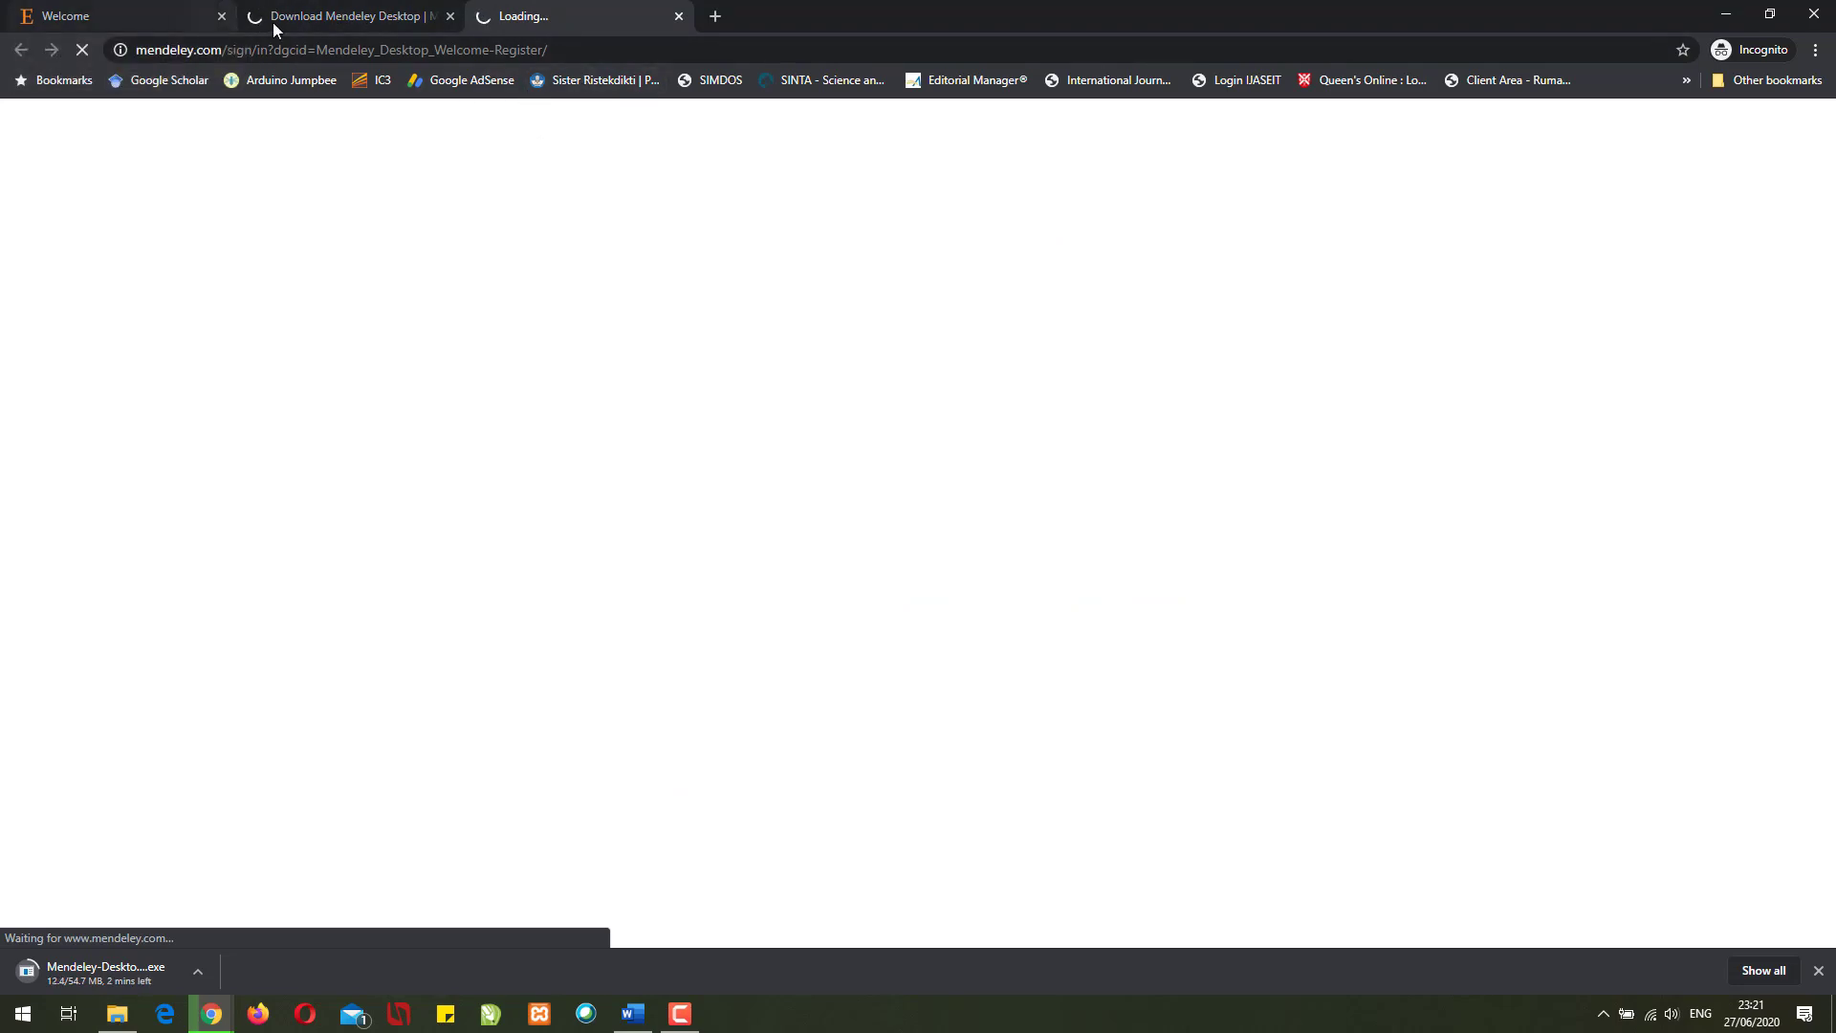
left_click(143, 12)
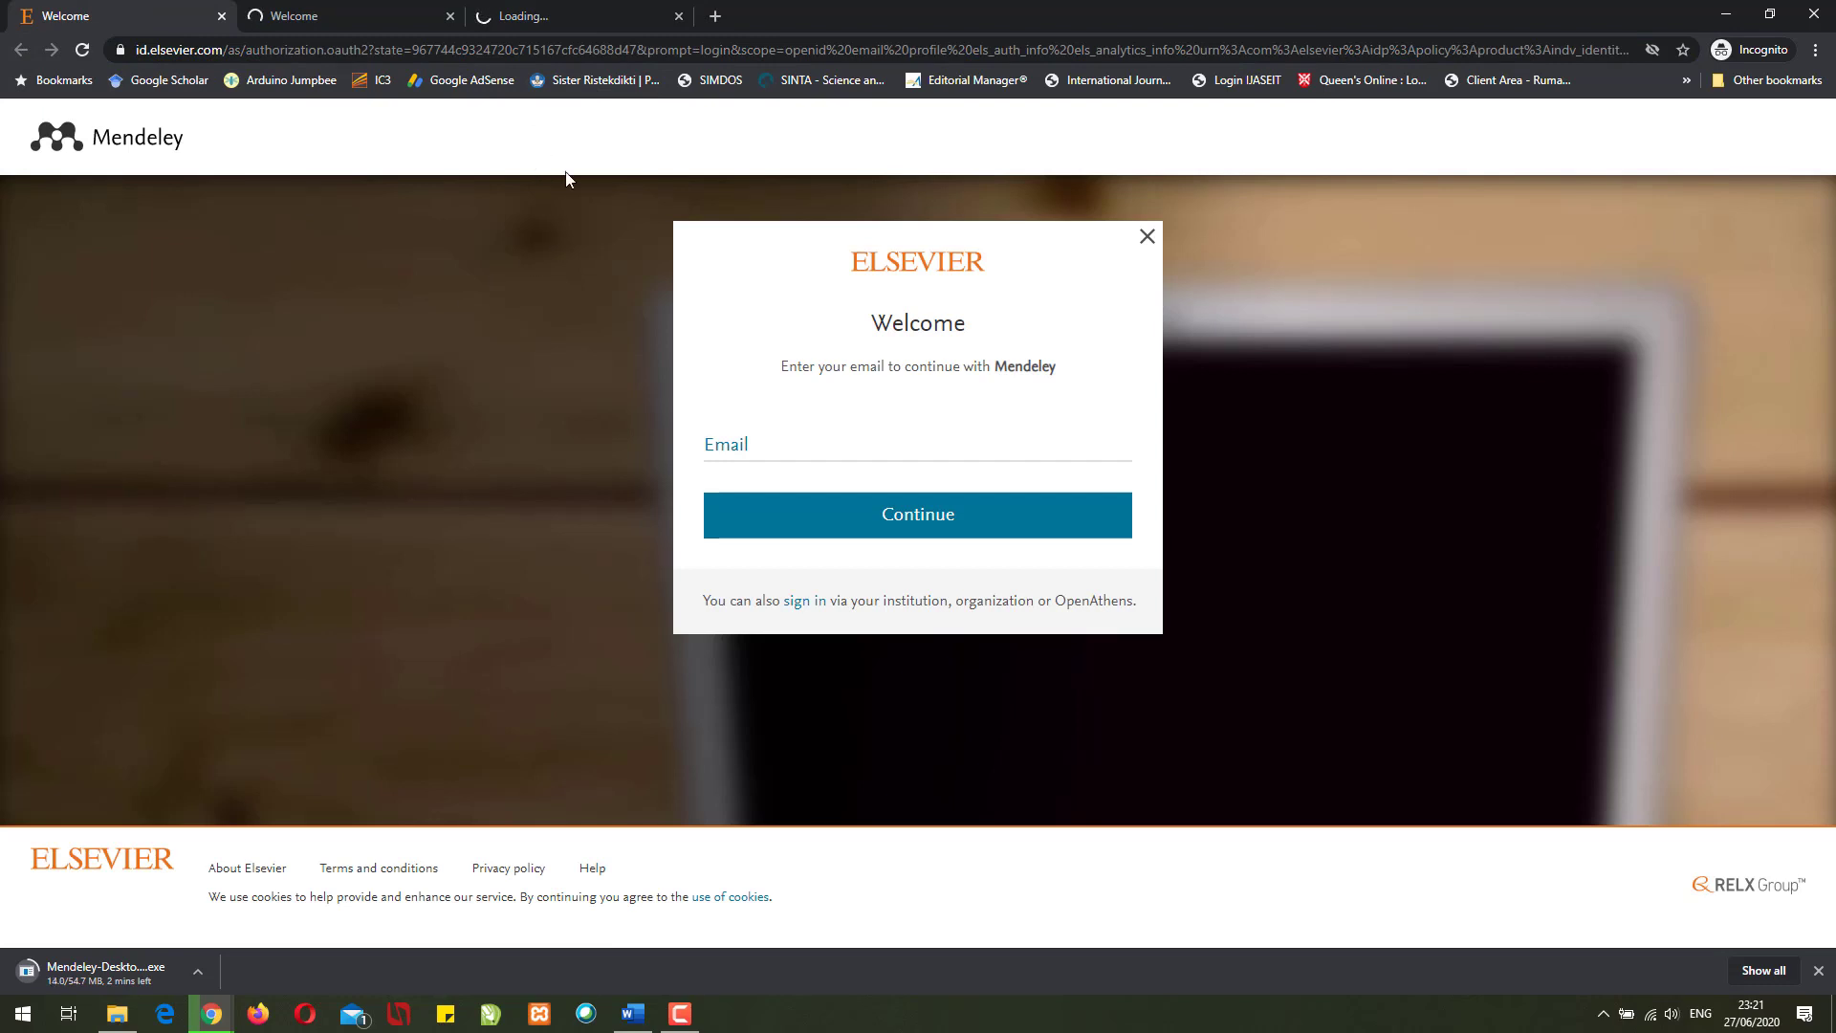
left_click(803, 444)
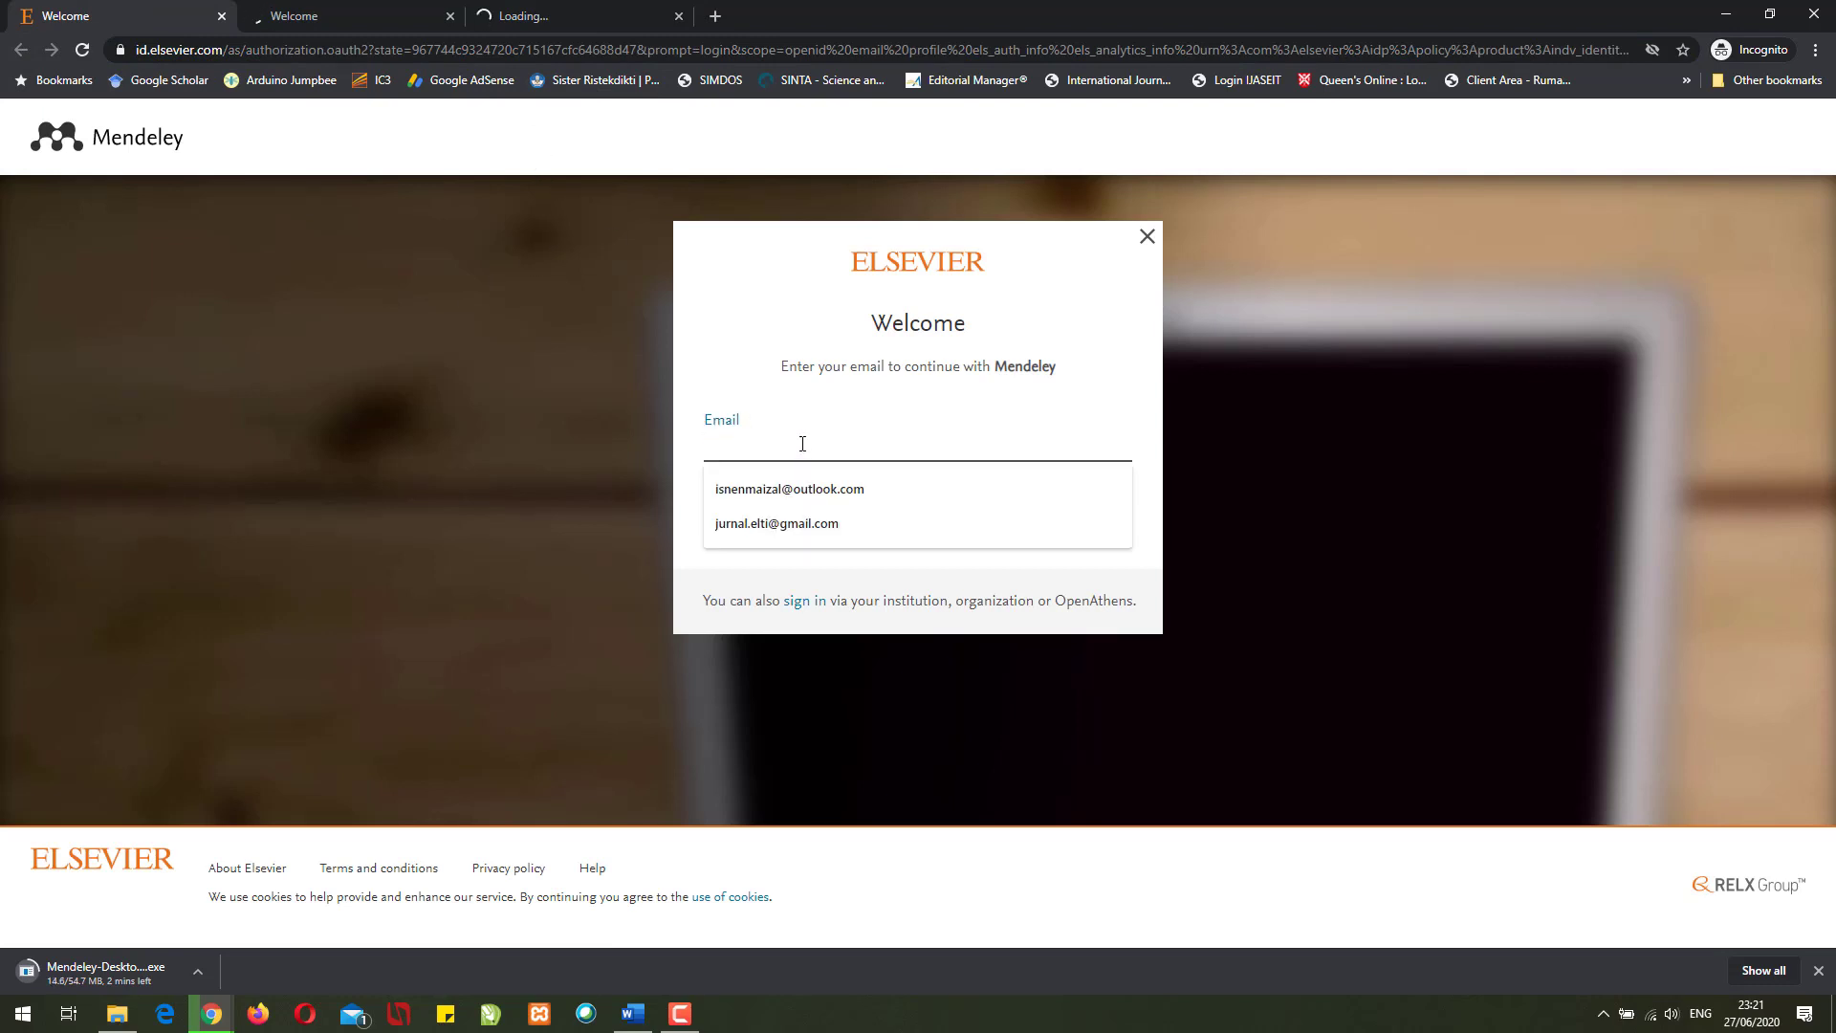
- Enter the account's e-mail address on the Elsevier sign-in page and continue
left_click(686, 330)
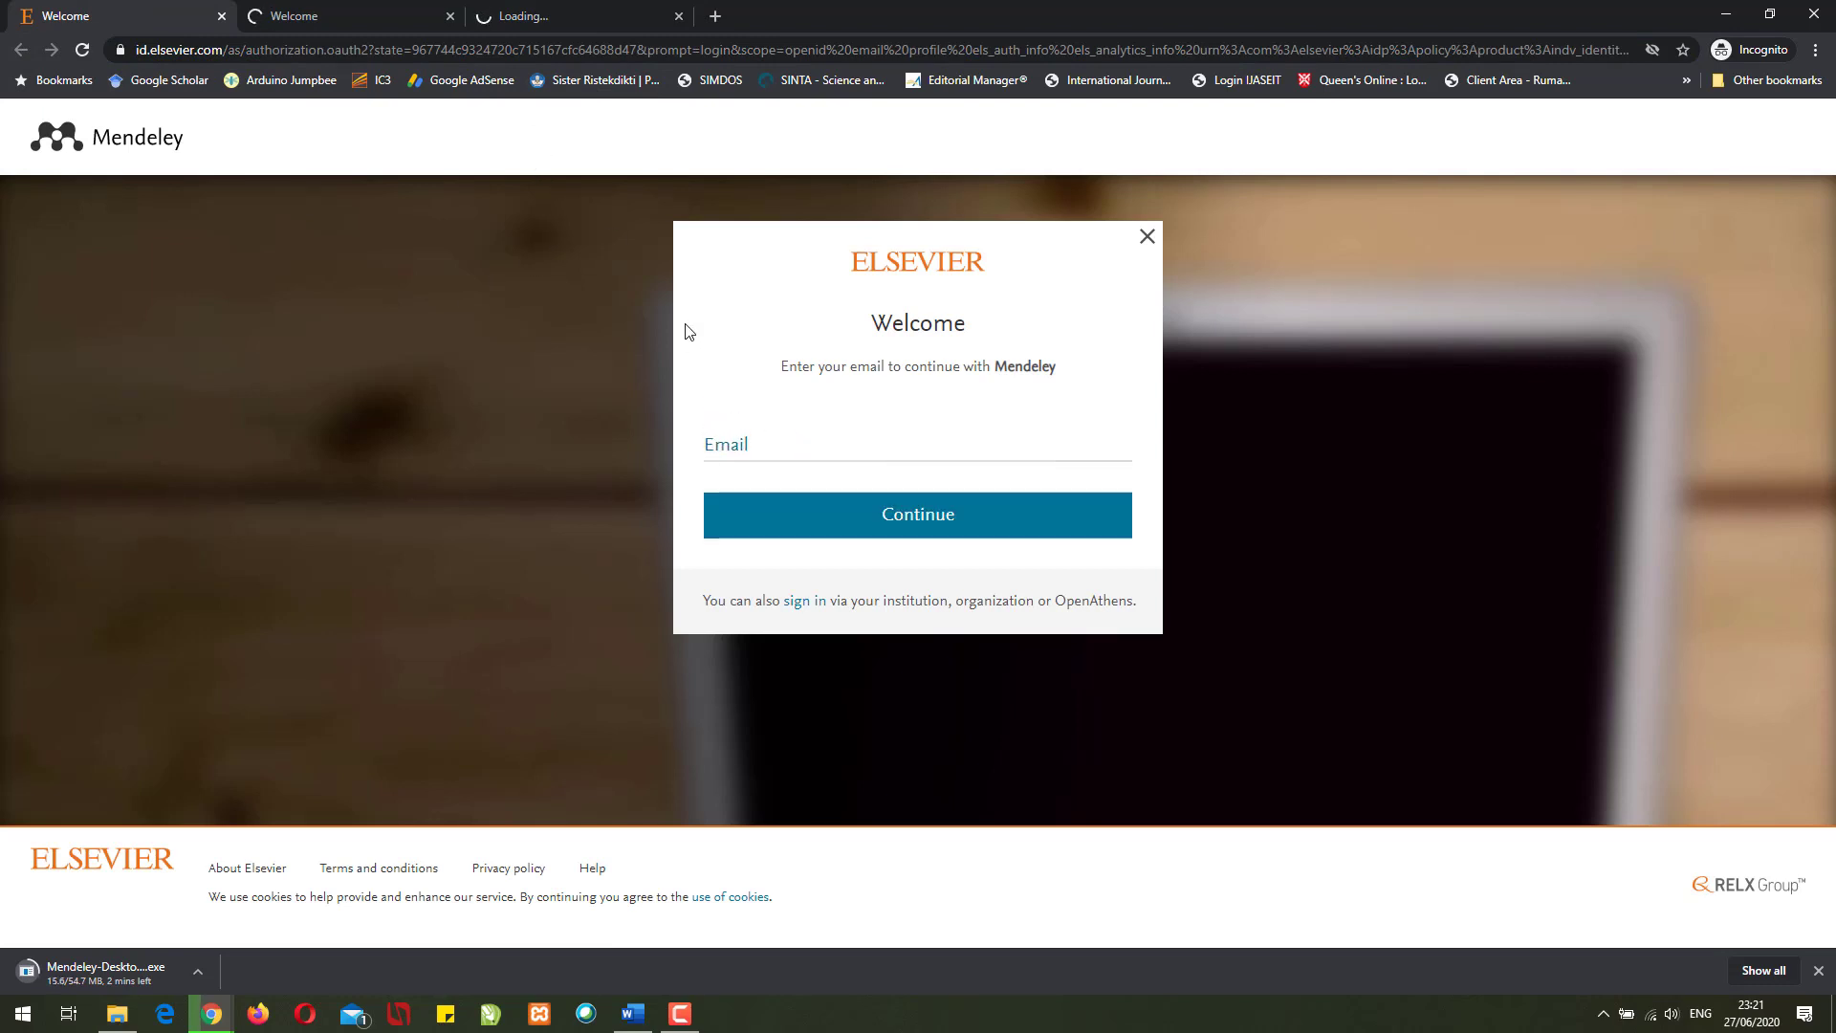
left_click(778, 440)
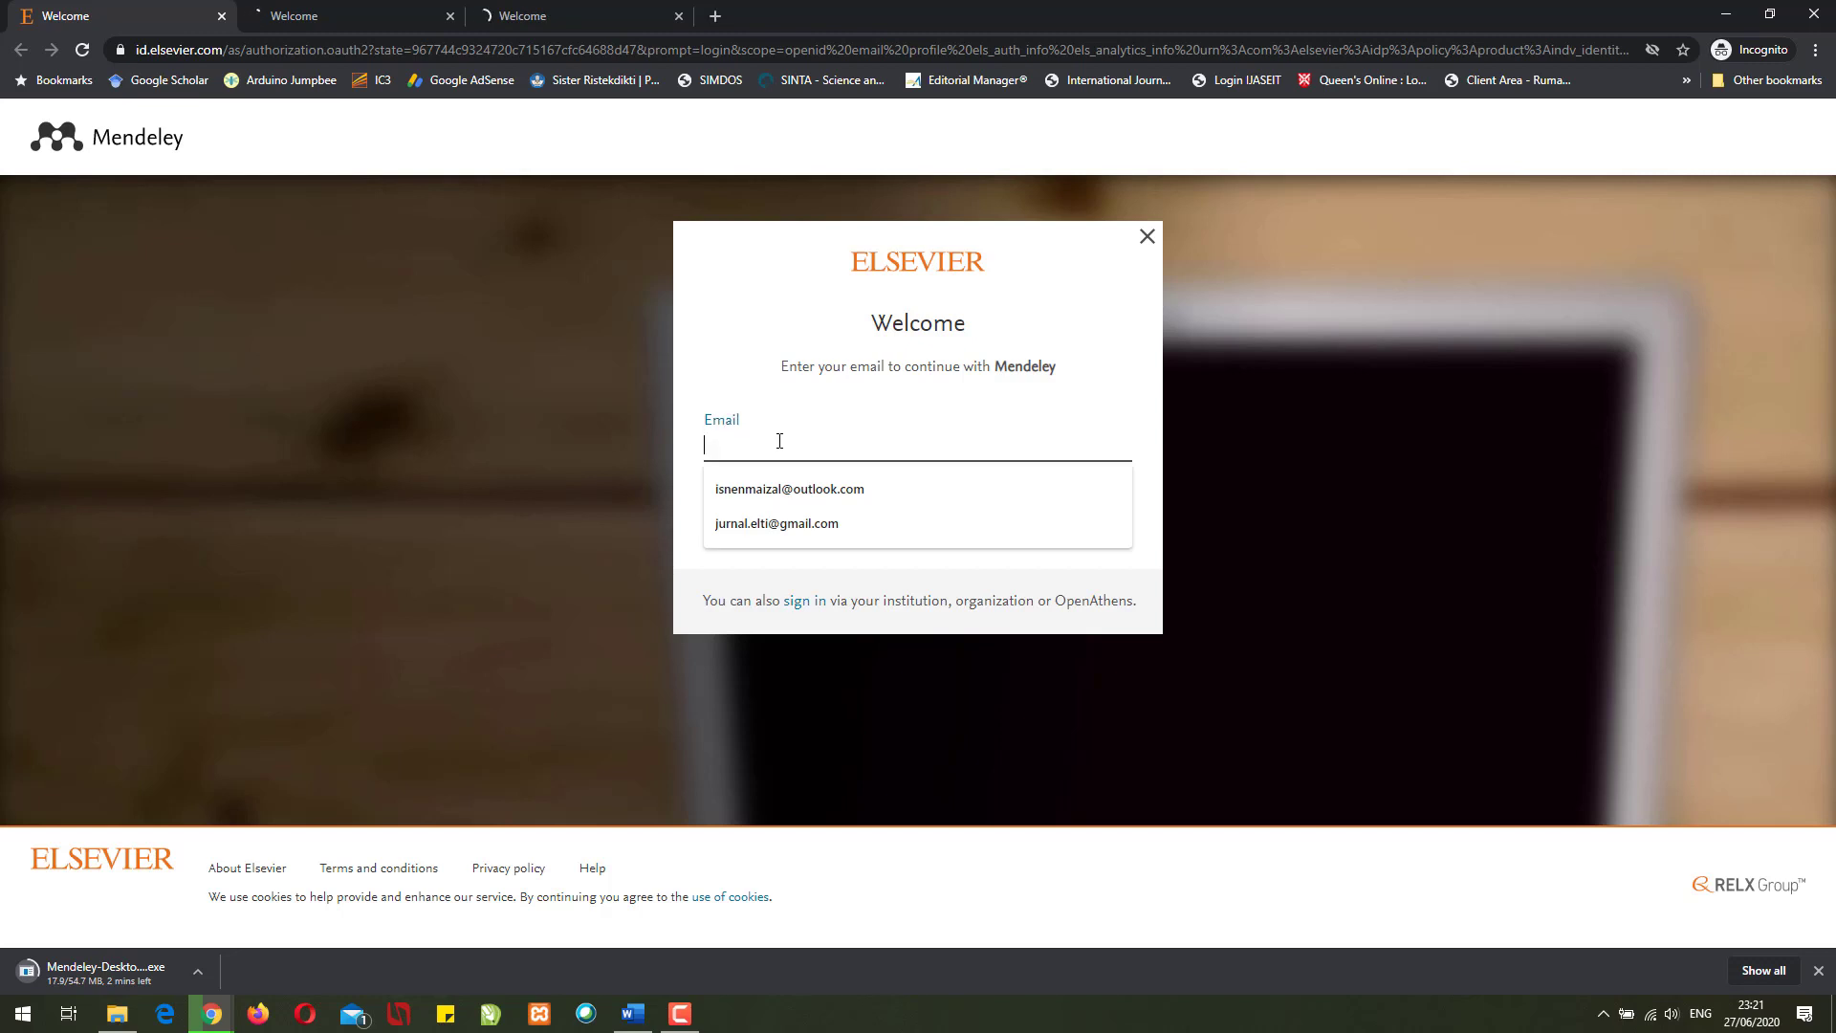
left_click(576, 10)
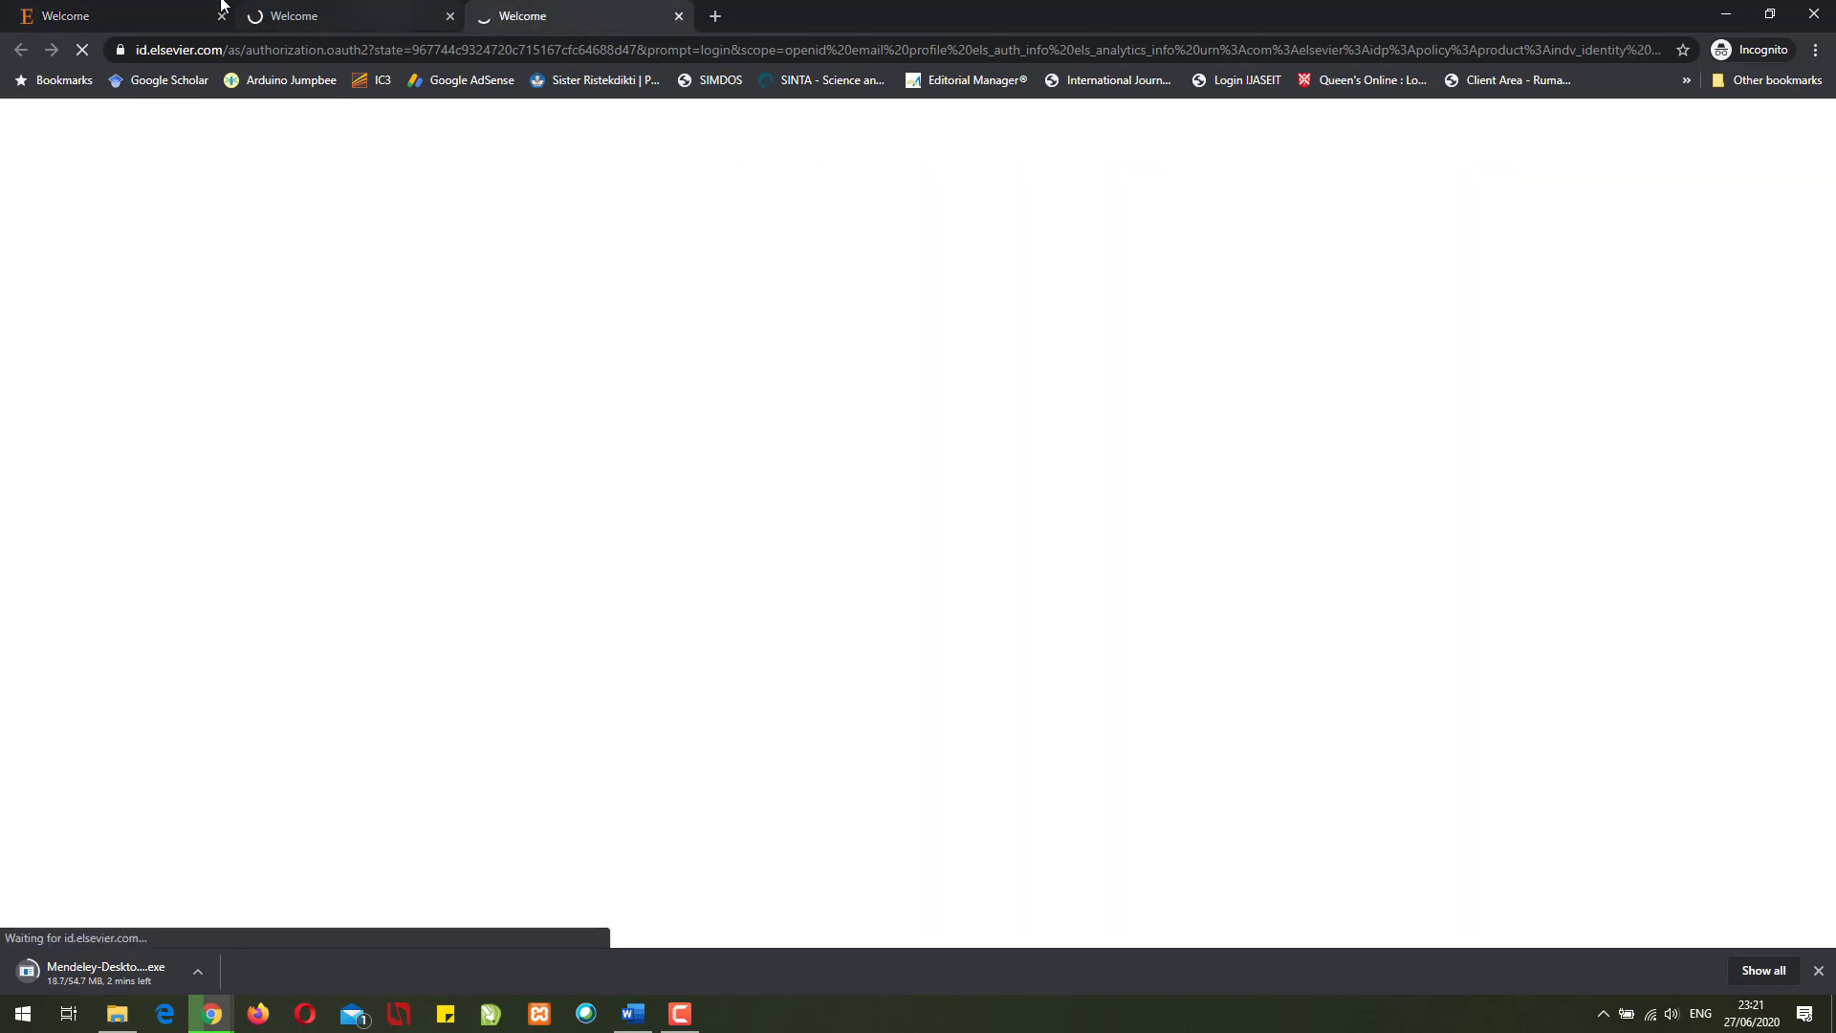
left_click(149, 13)
left_click(877, 444)
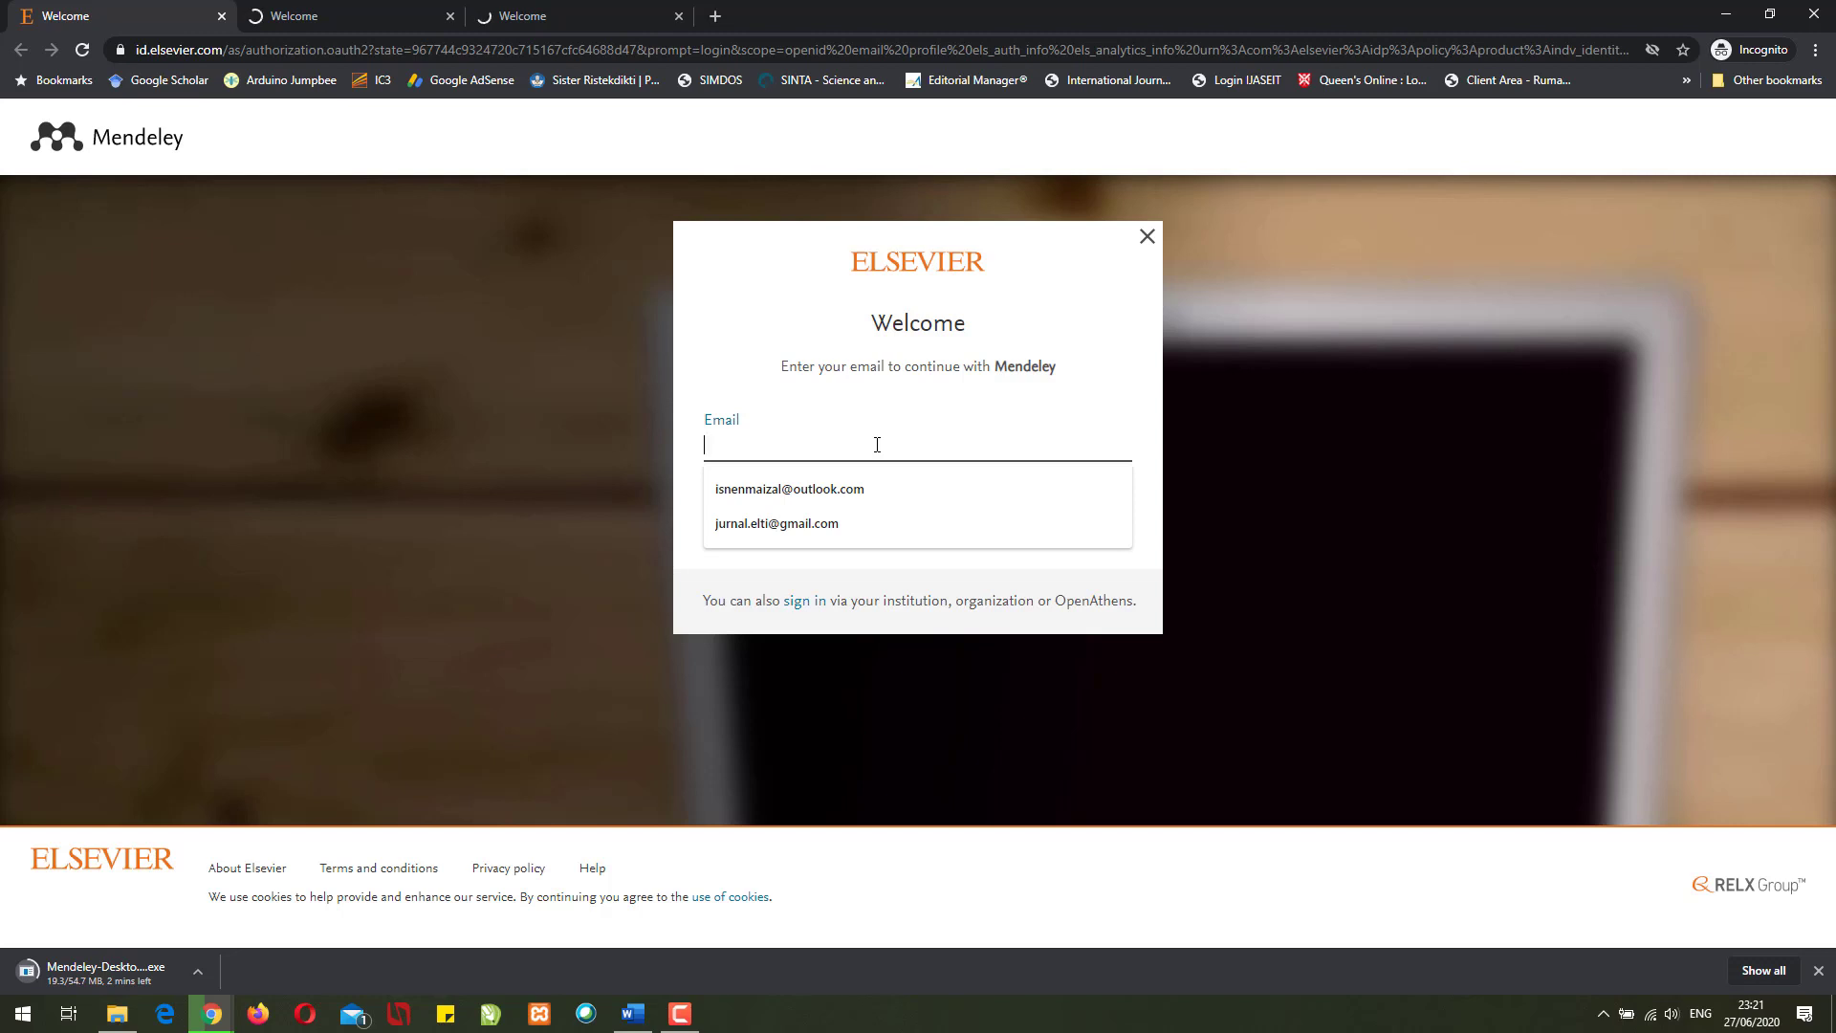
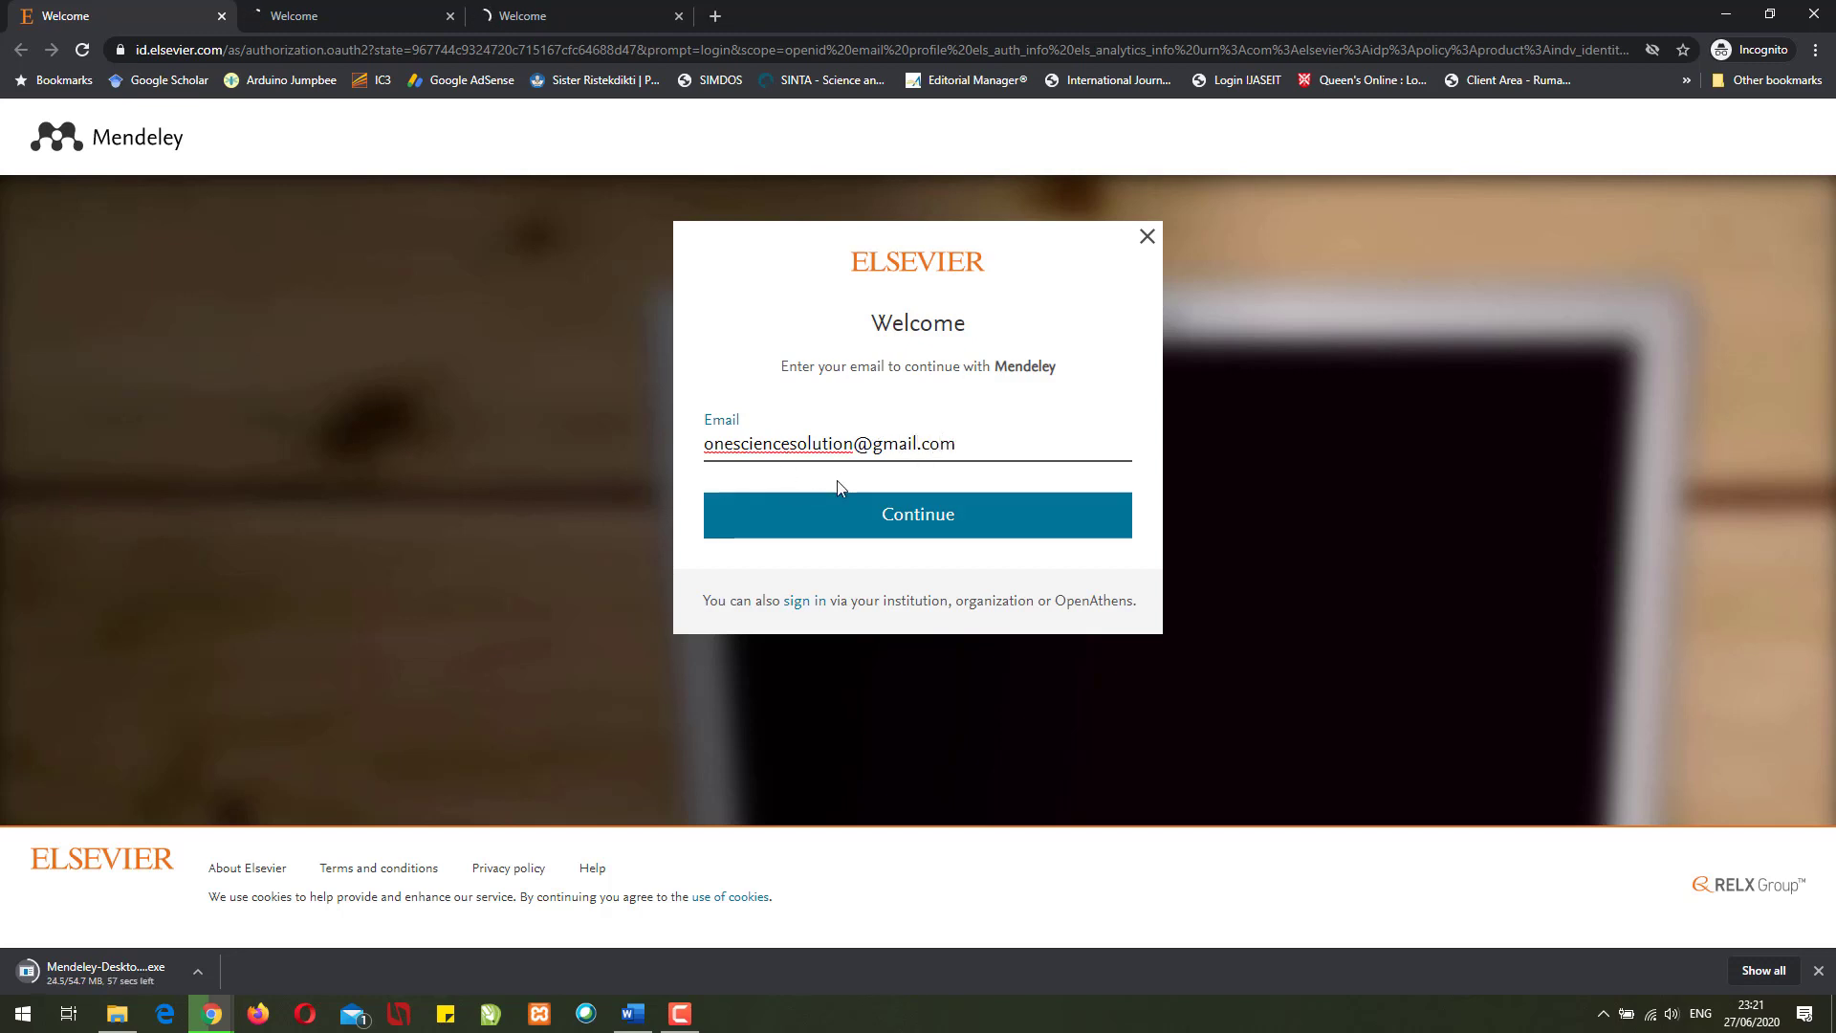
left_click(889, 527)
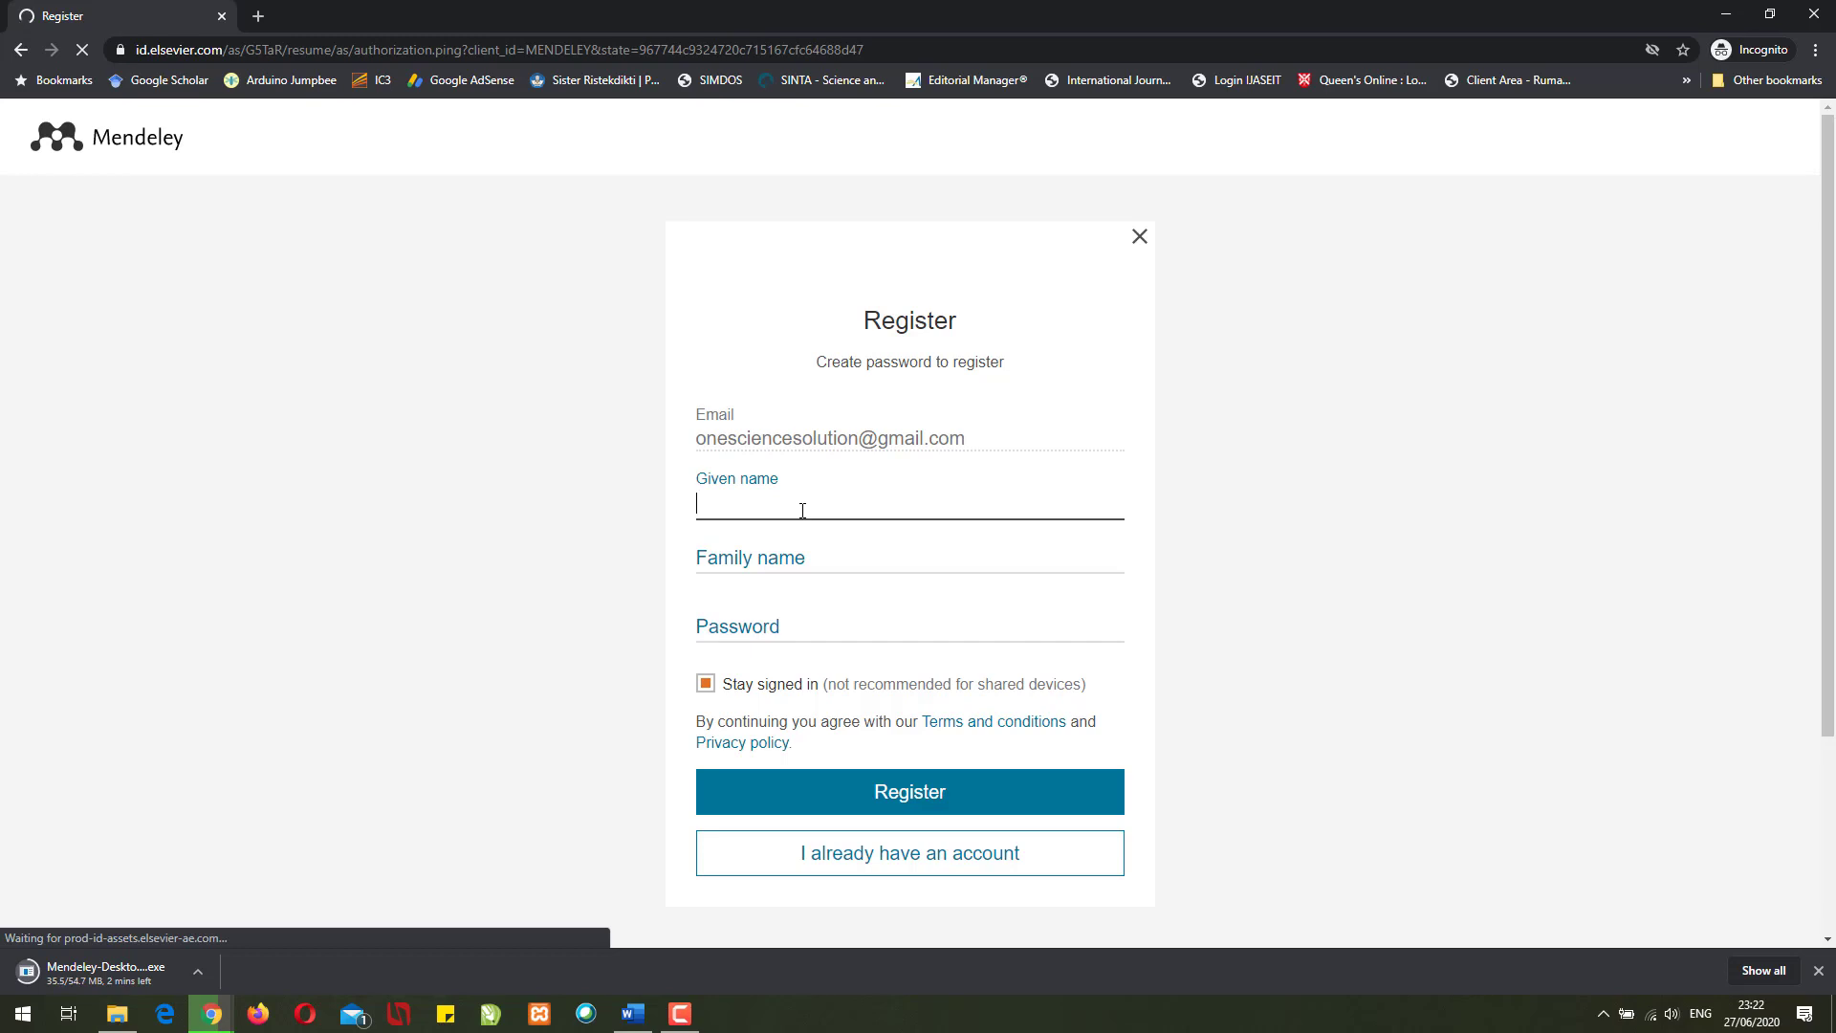
- Fill in the given name, family name and account password on the Elsevier Register form
type("One")
key("Tab")
type("Sci")
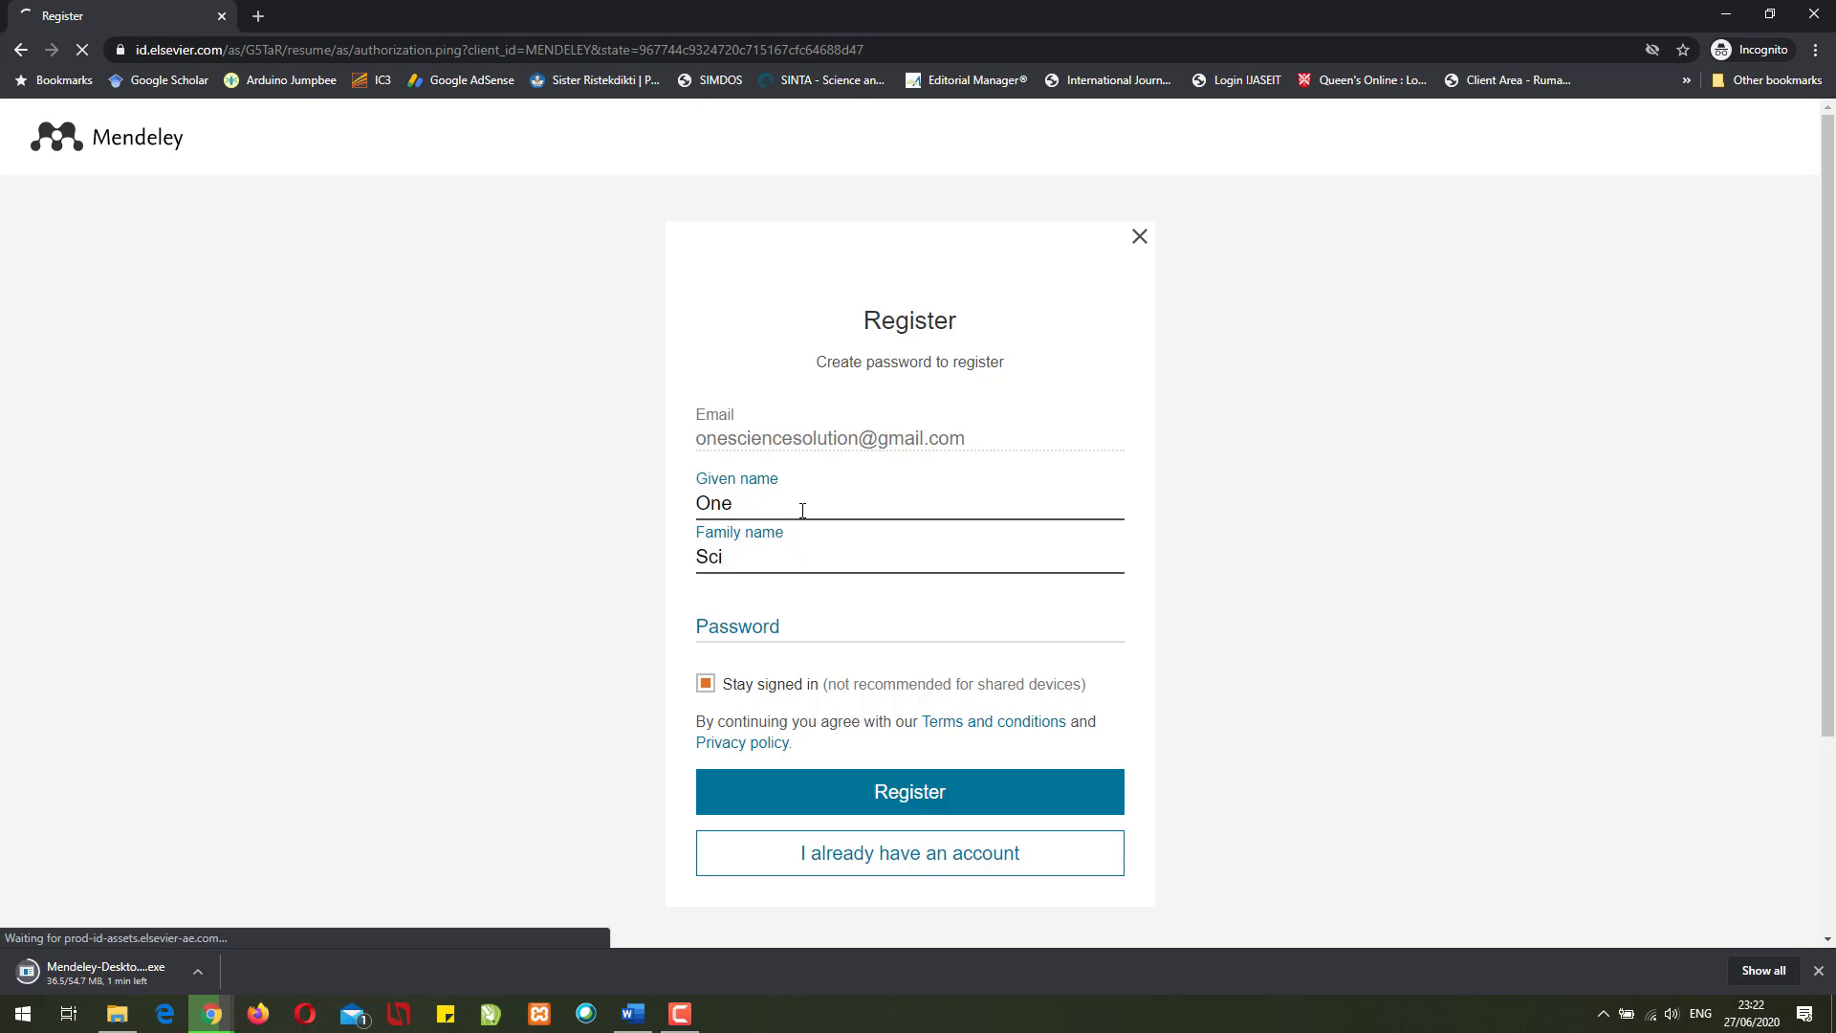
key("Tab")
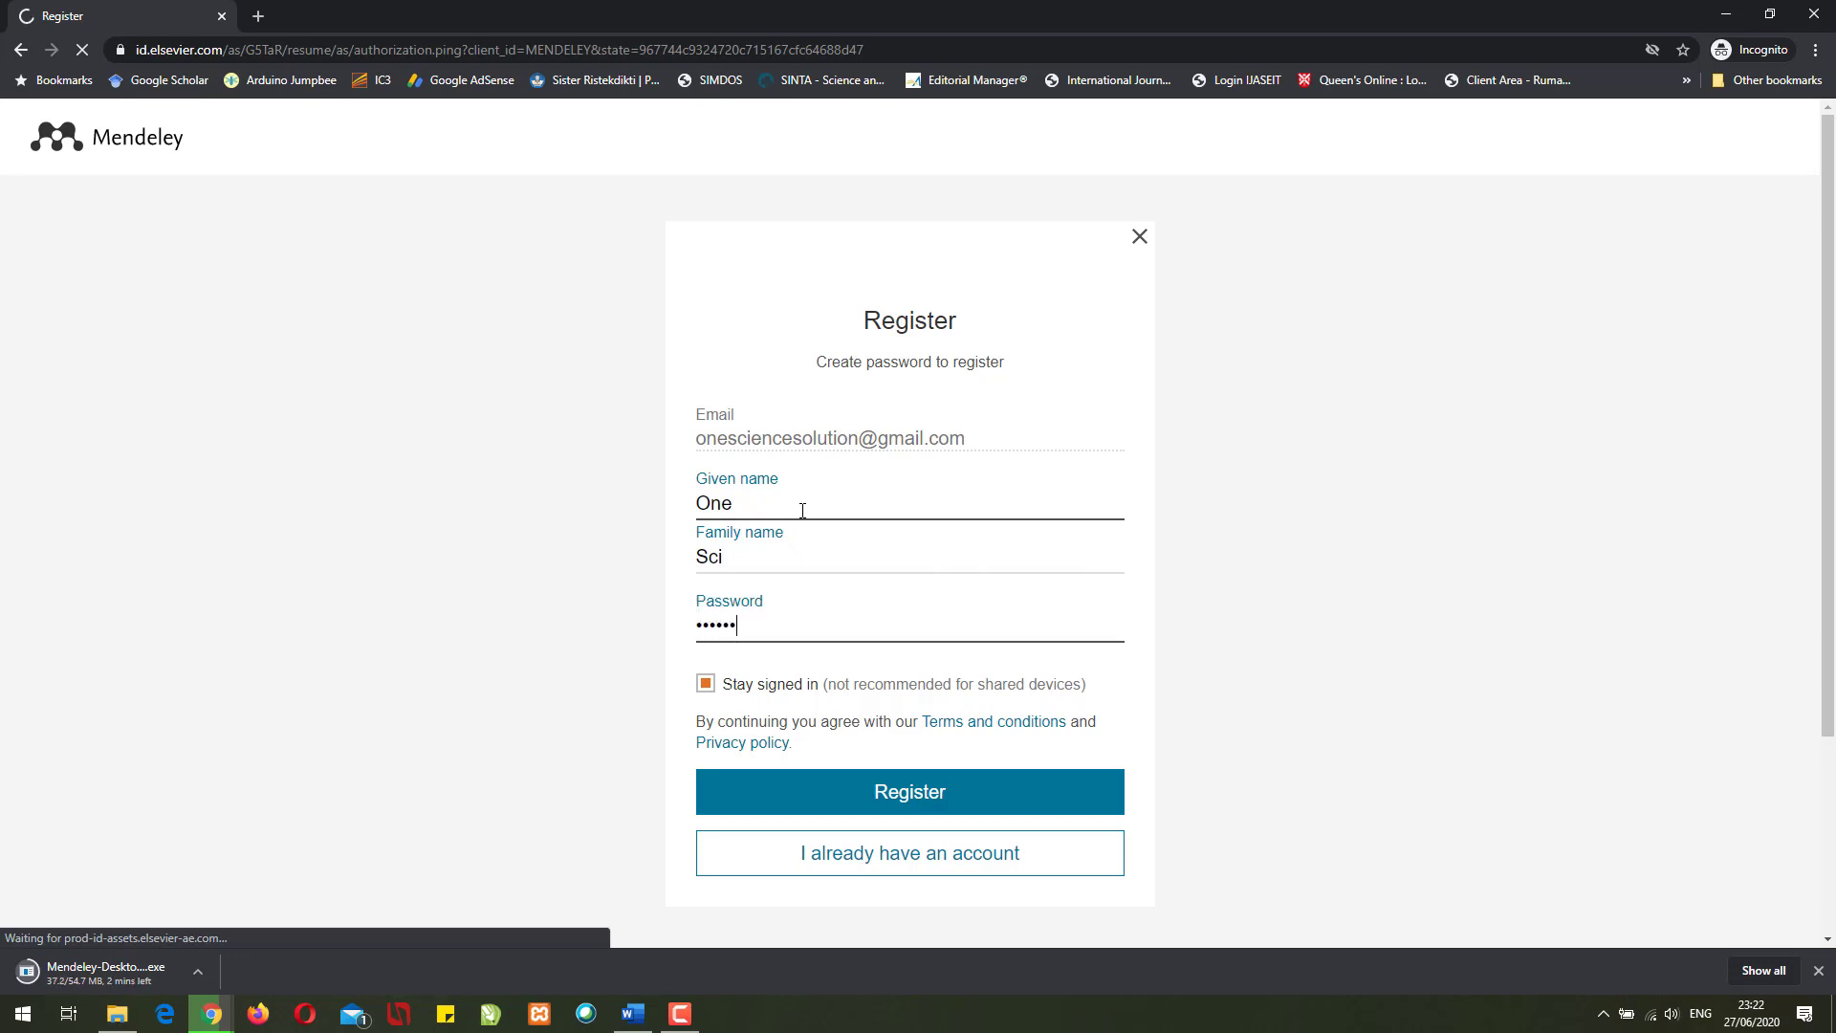
type("••••••••")
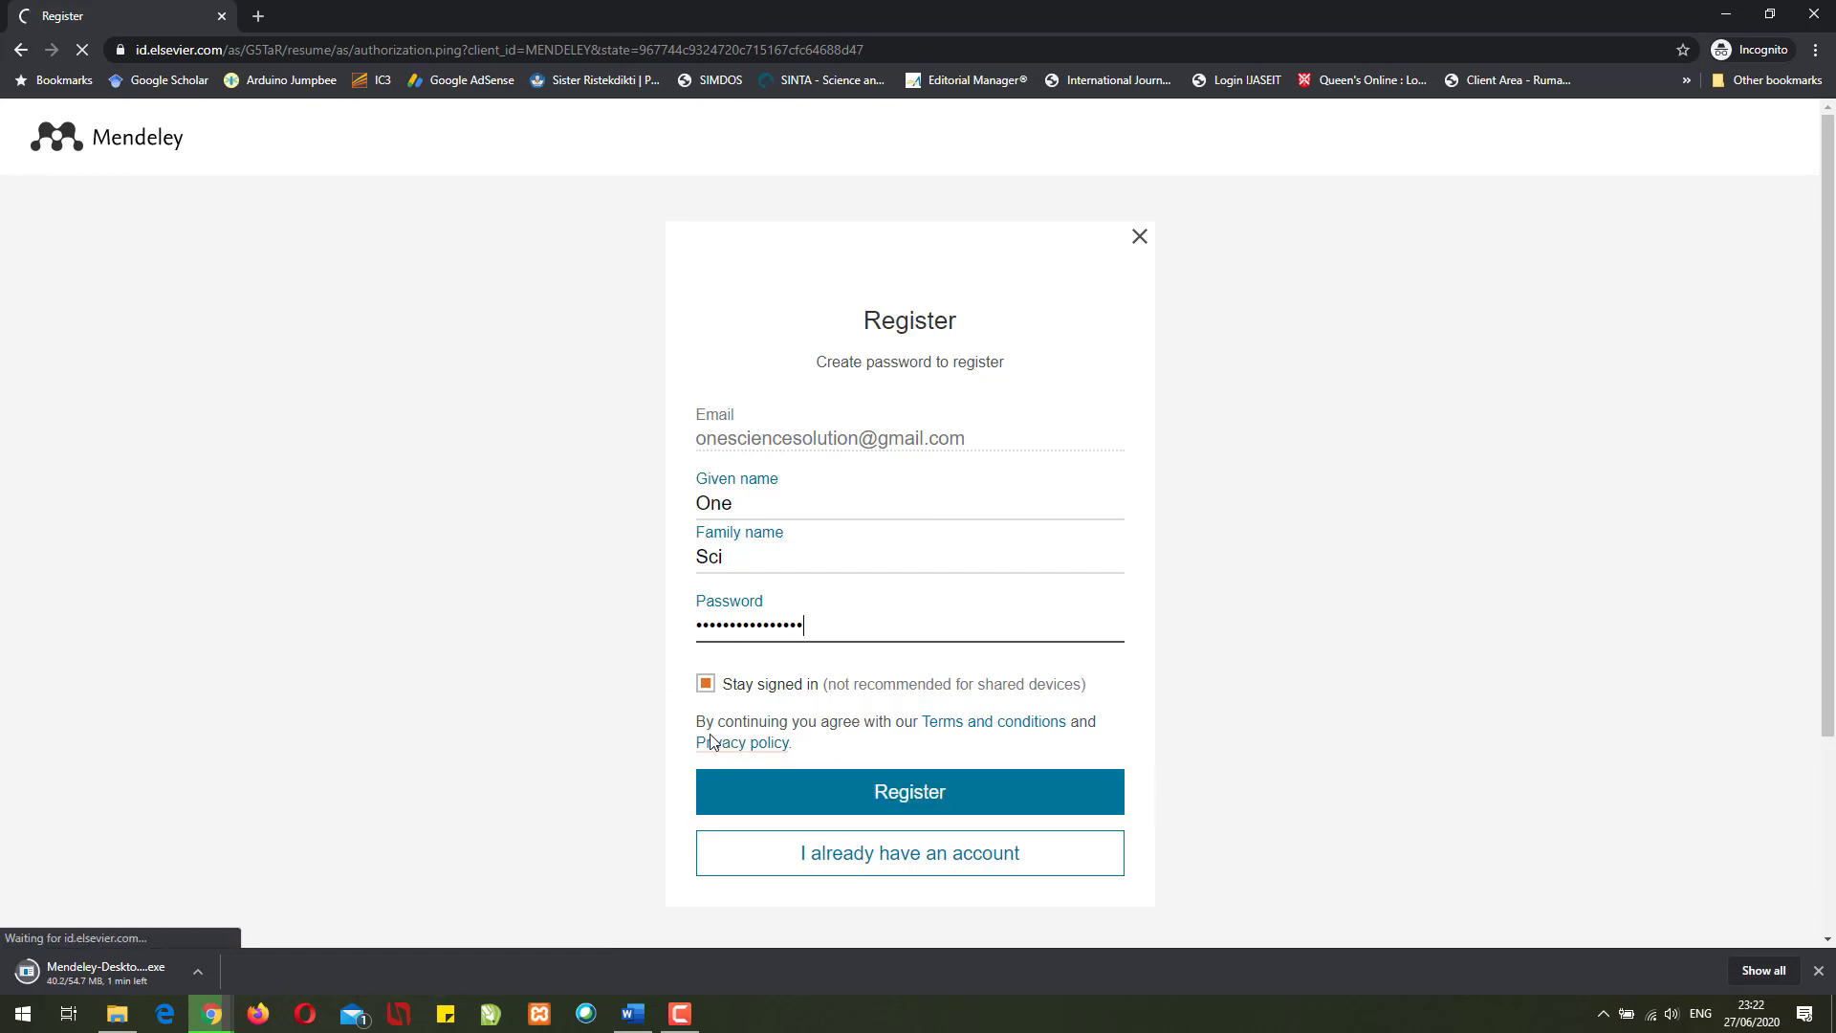
scroll(665, 720, "down", 2)
scroll(658, 716, "up", 1)
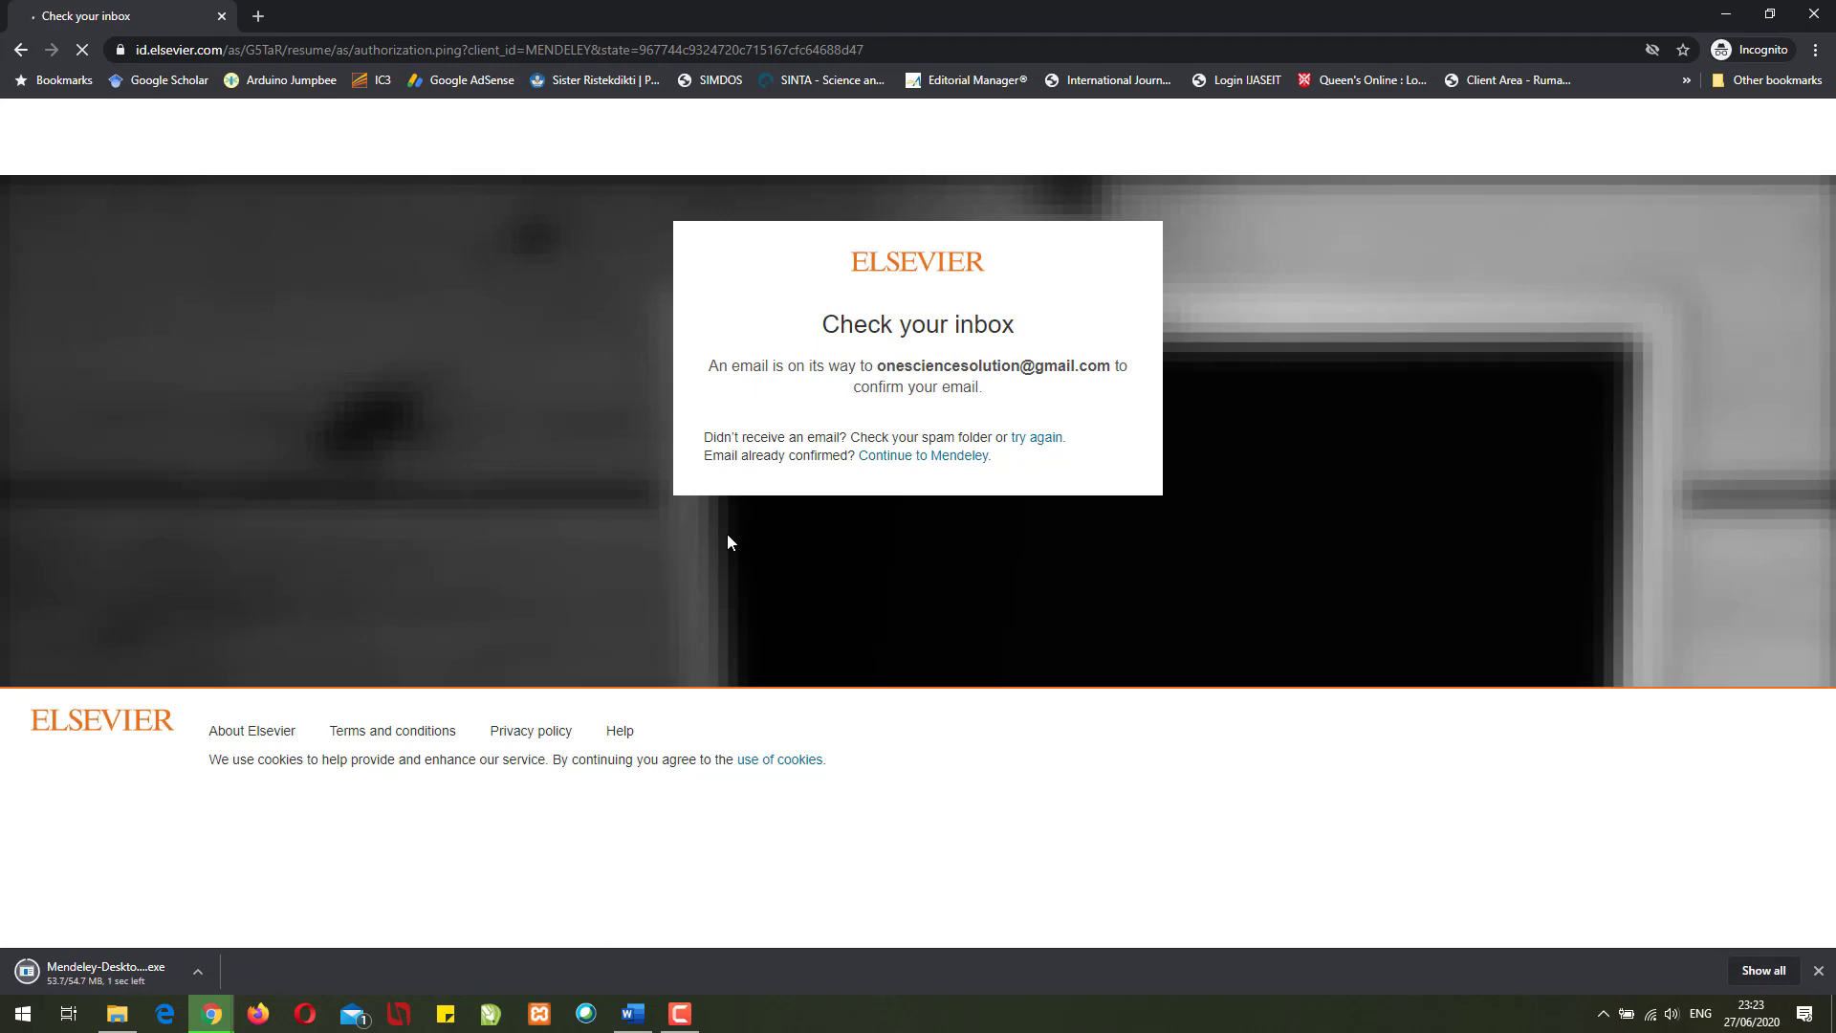
- Confirm the address via Elsevier's 'Confirm your email' message in Gmail, then continue to Mendeley
mouse_move(211, 1013)
left_click(153, 952)
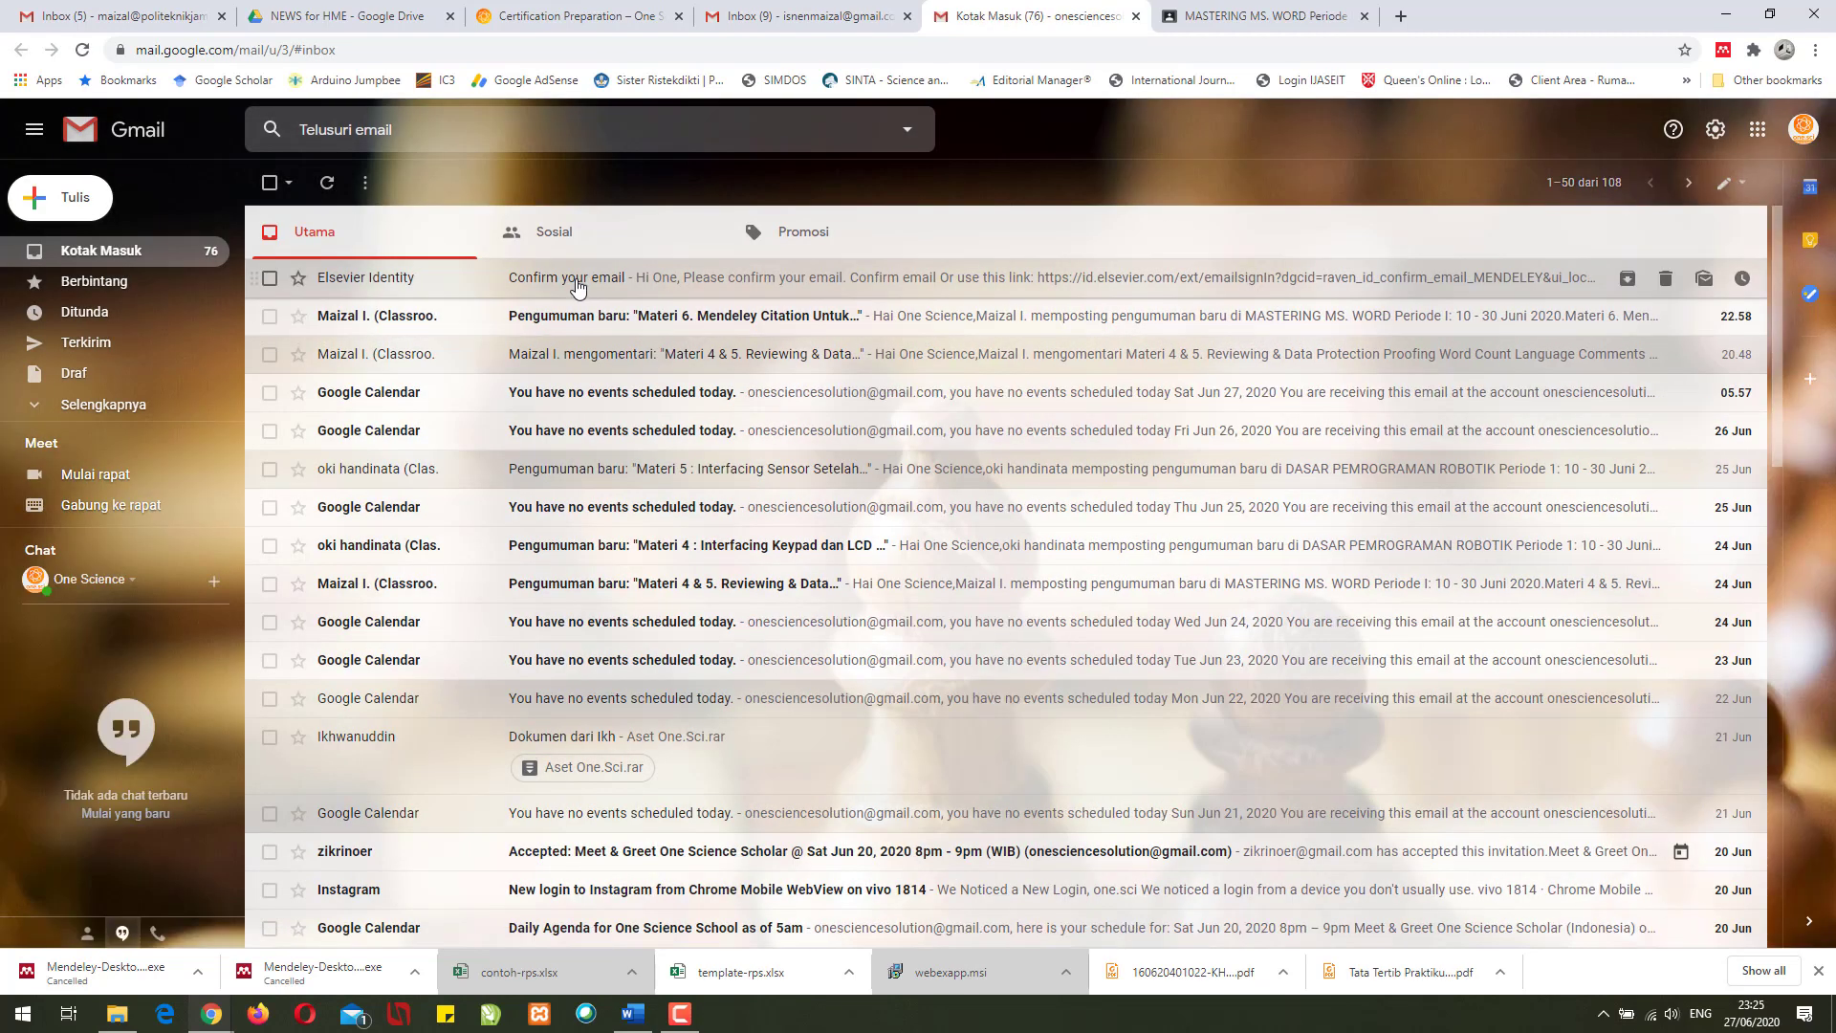
left_click(574, 165)
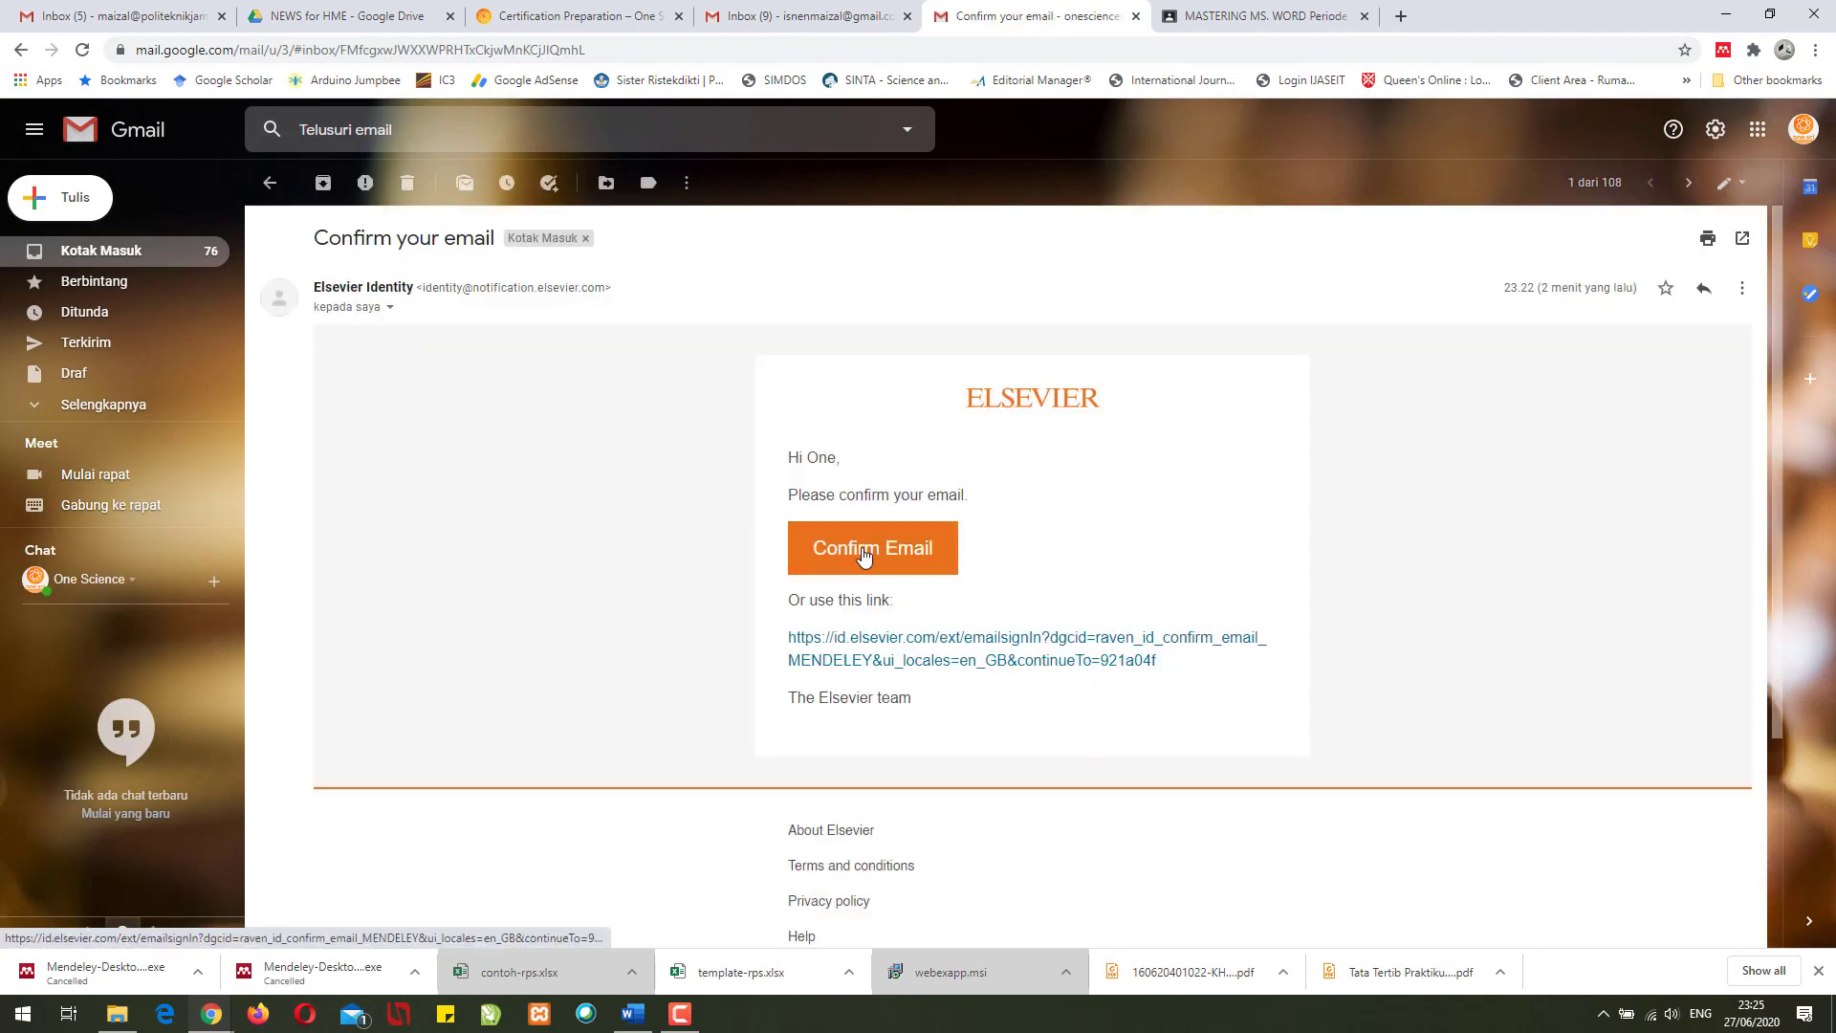
left_click(863, 555)
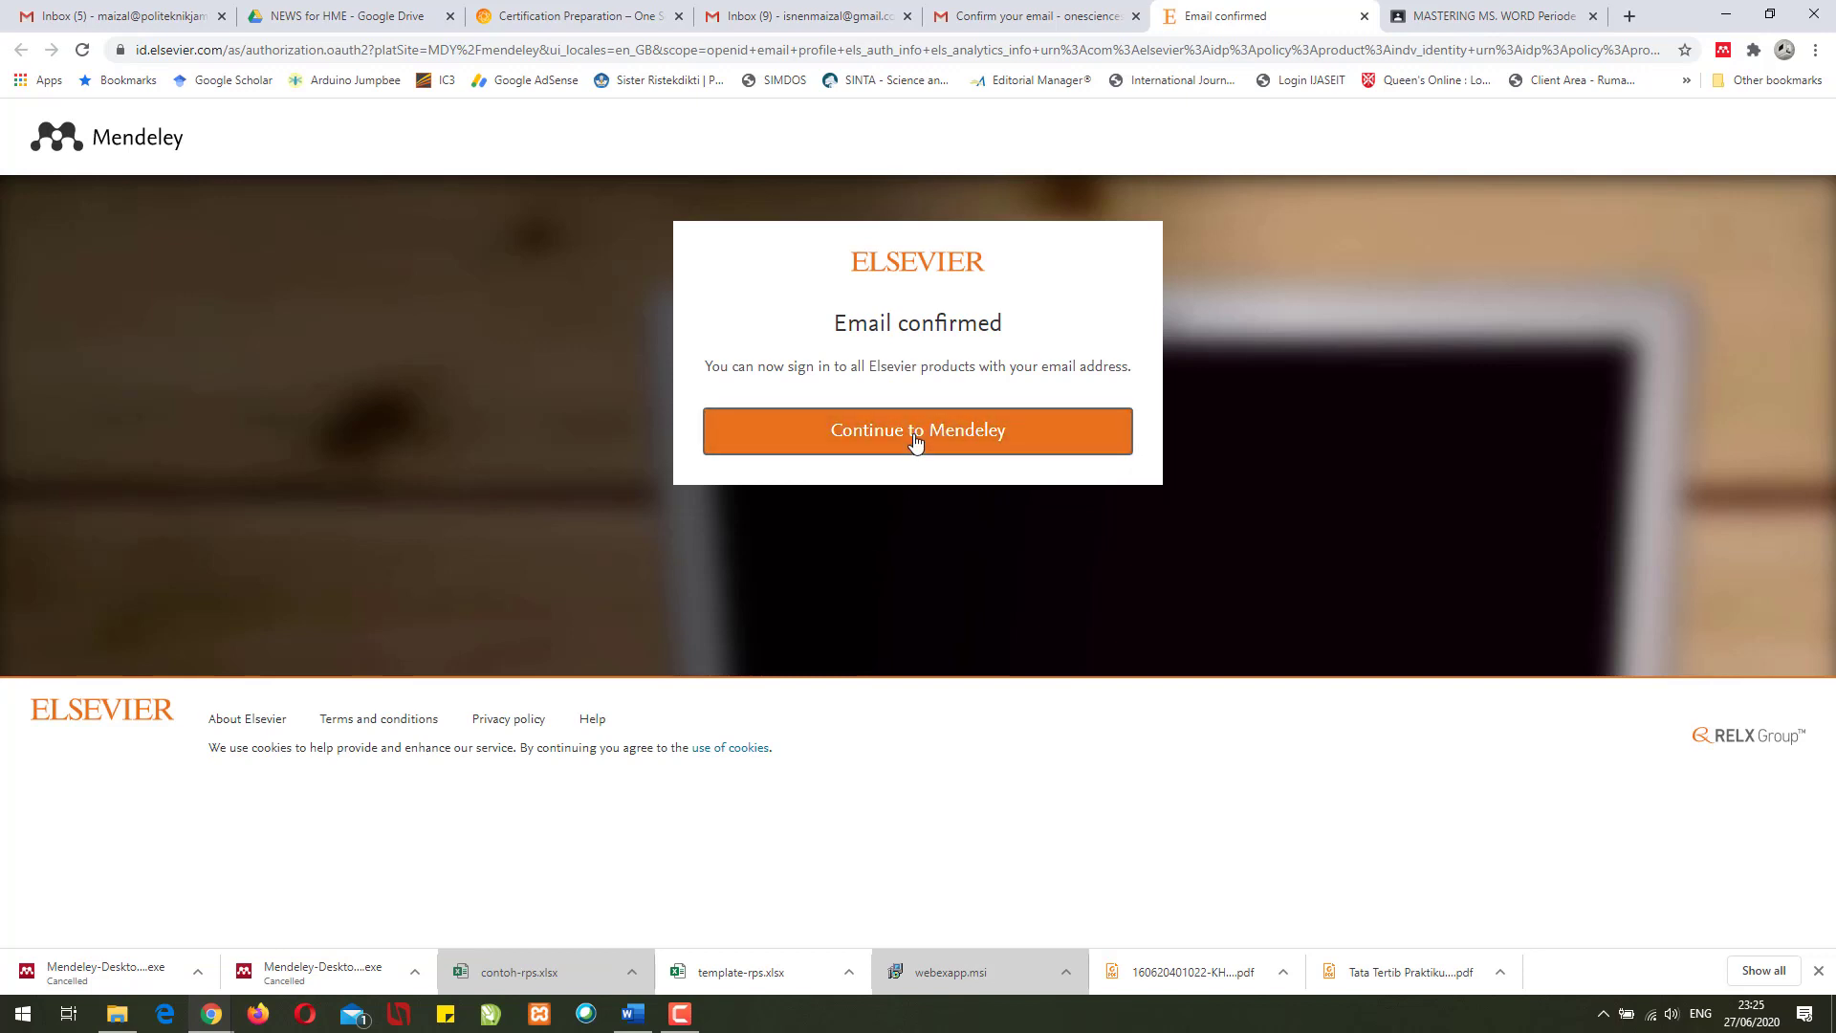
left_click(914, 445)
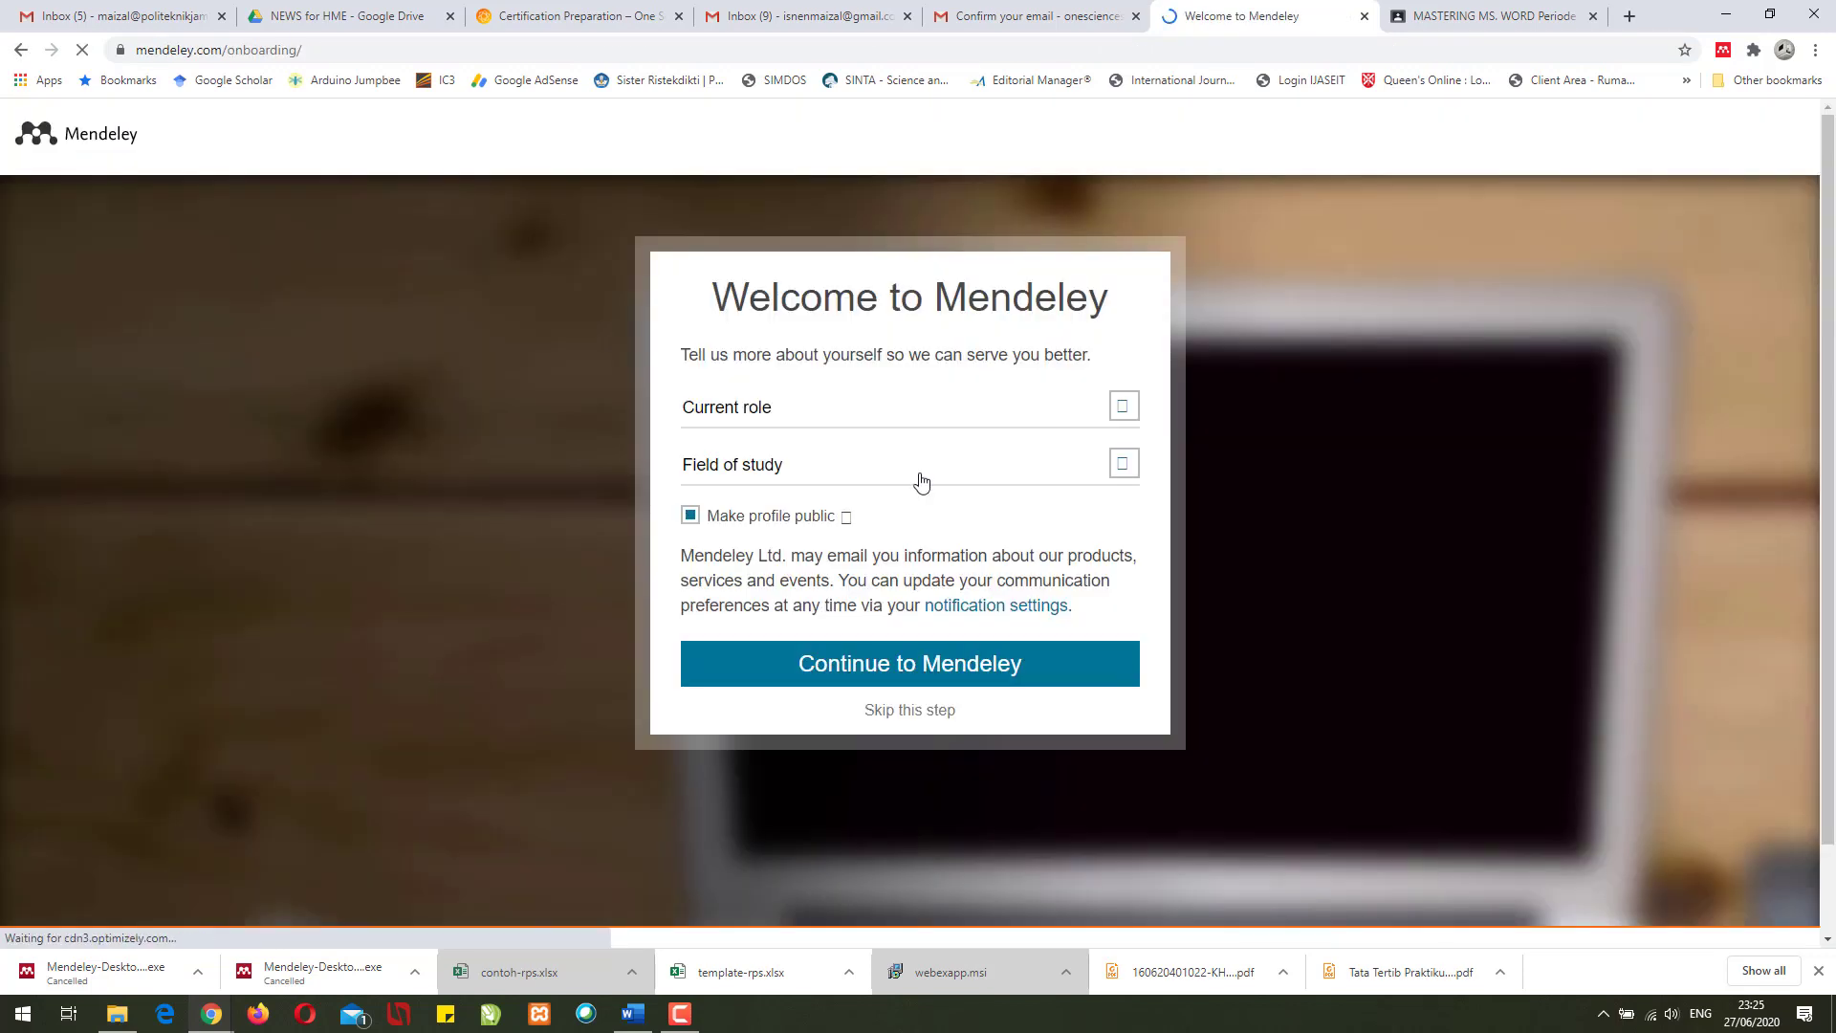
- Set the profile role to Lecturer and field of study to Engineering, then continue
left_click(956, 413)
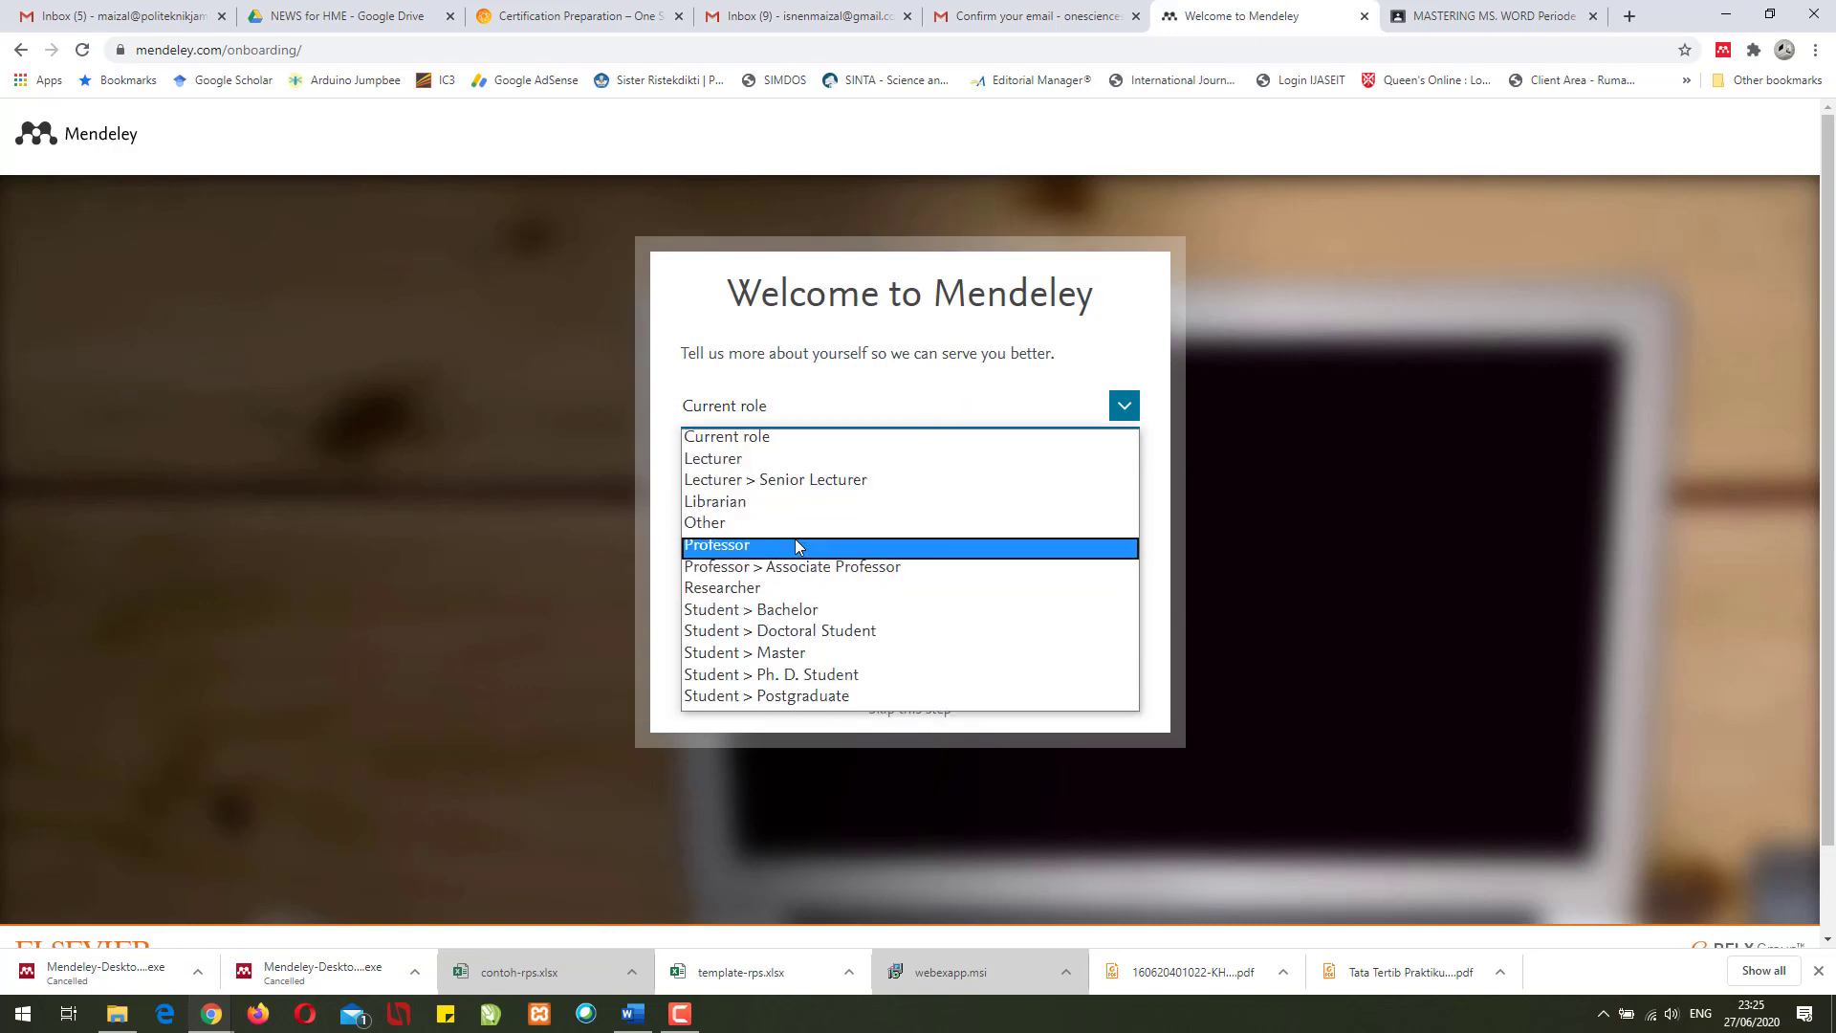
left_click(802, 461)
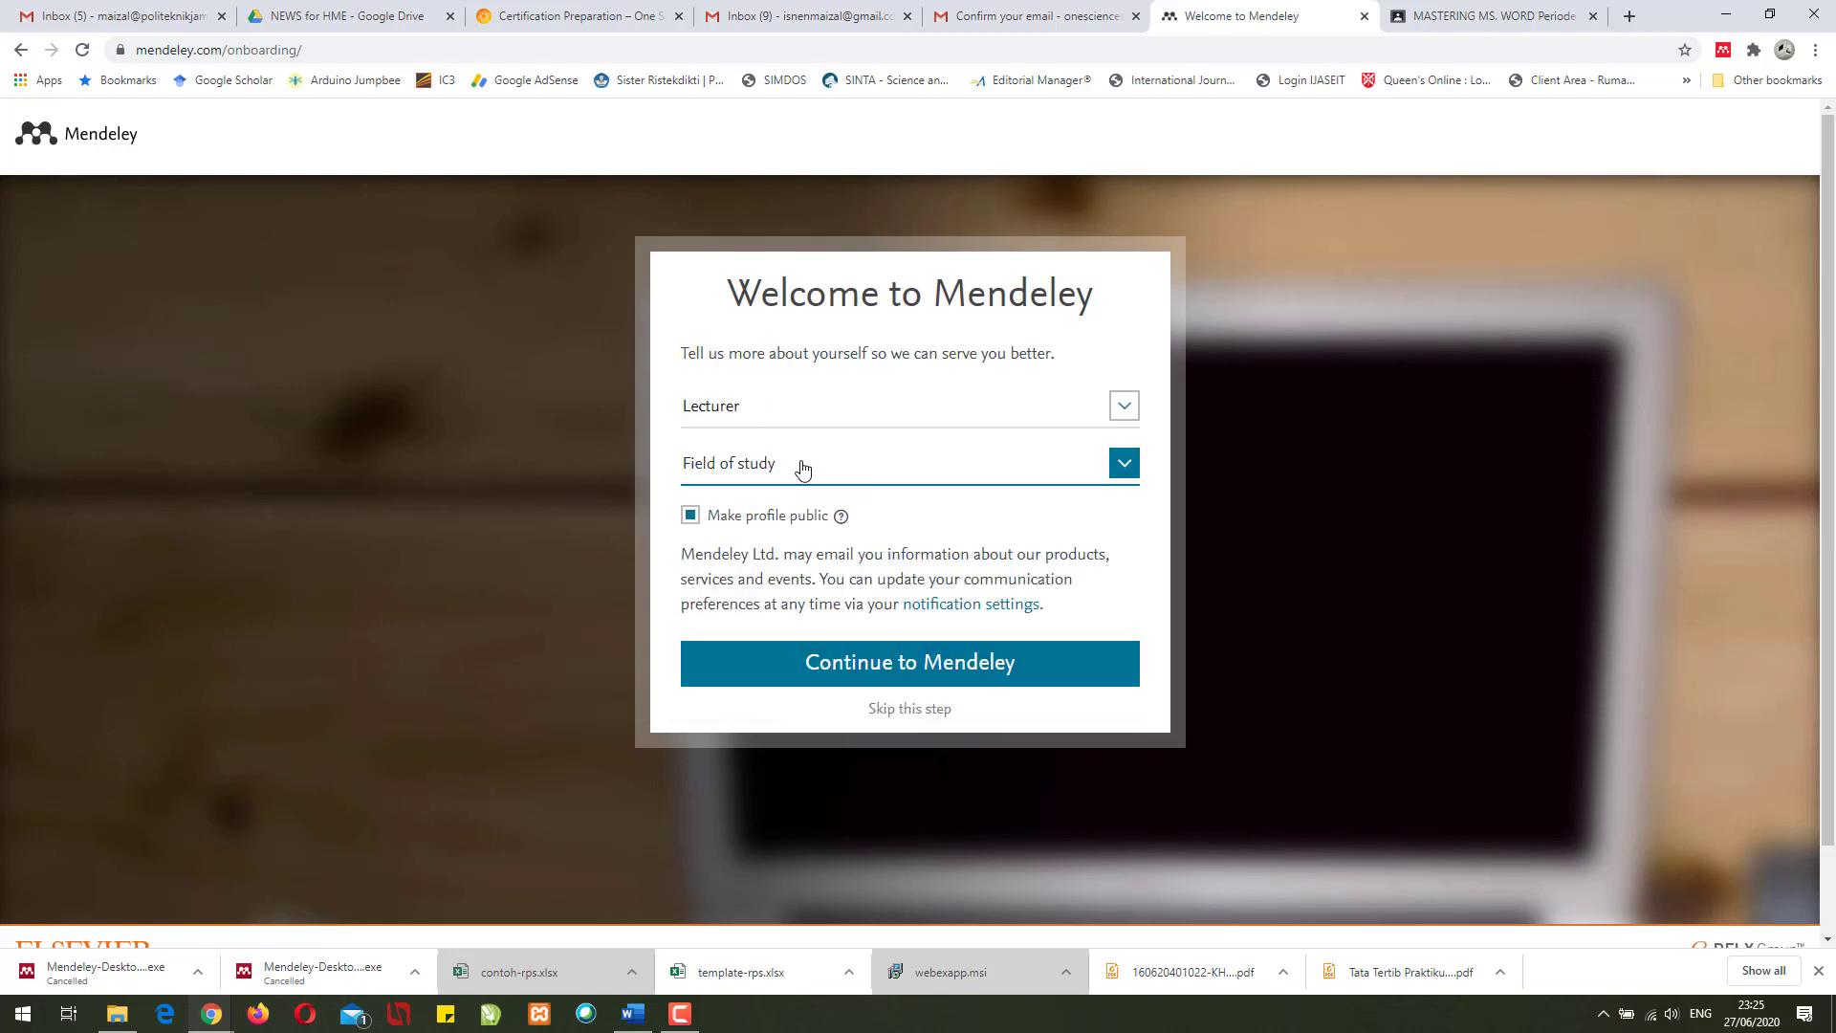
left_click(852, 478)
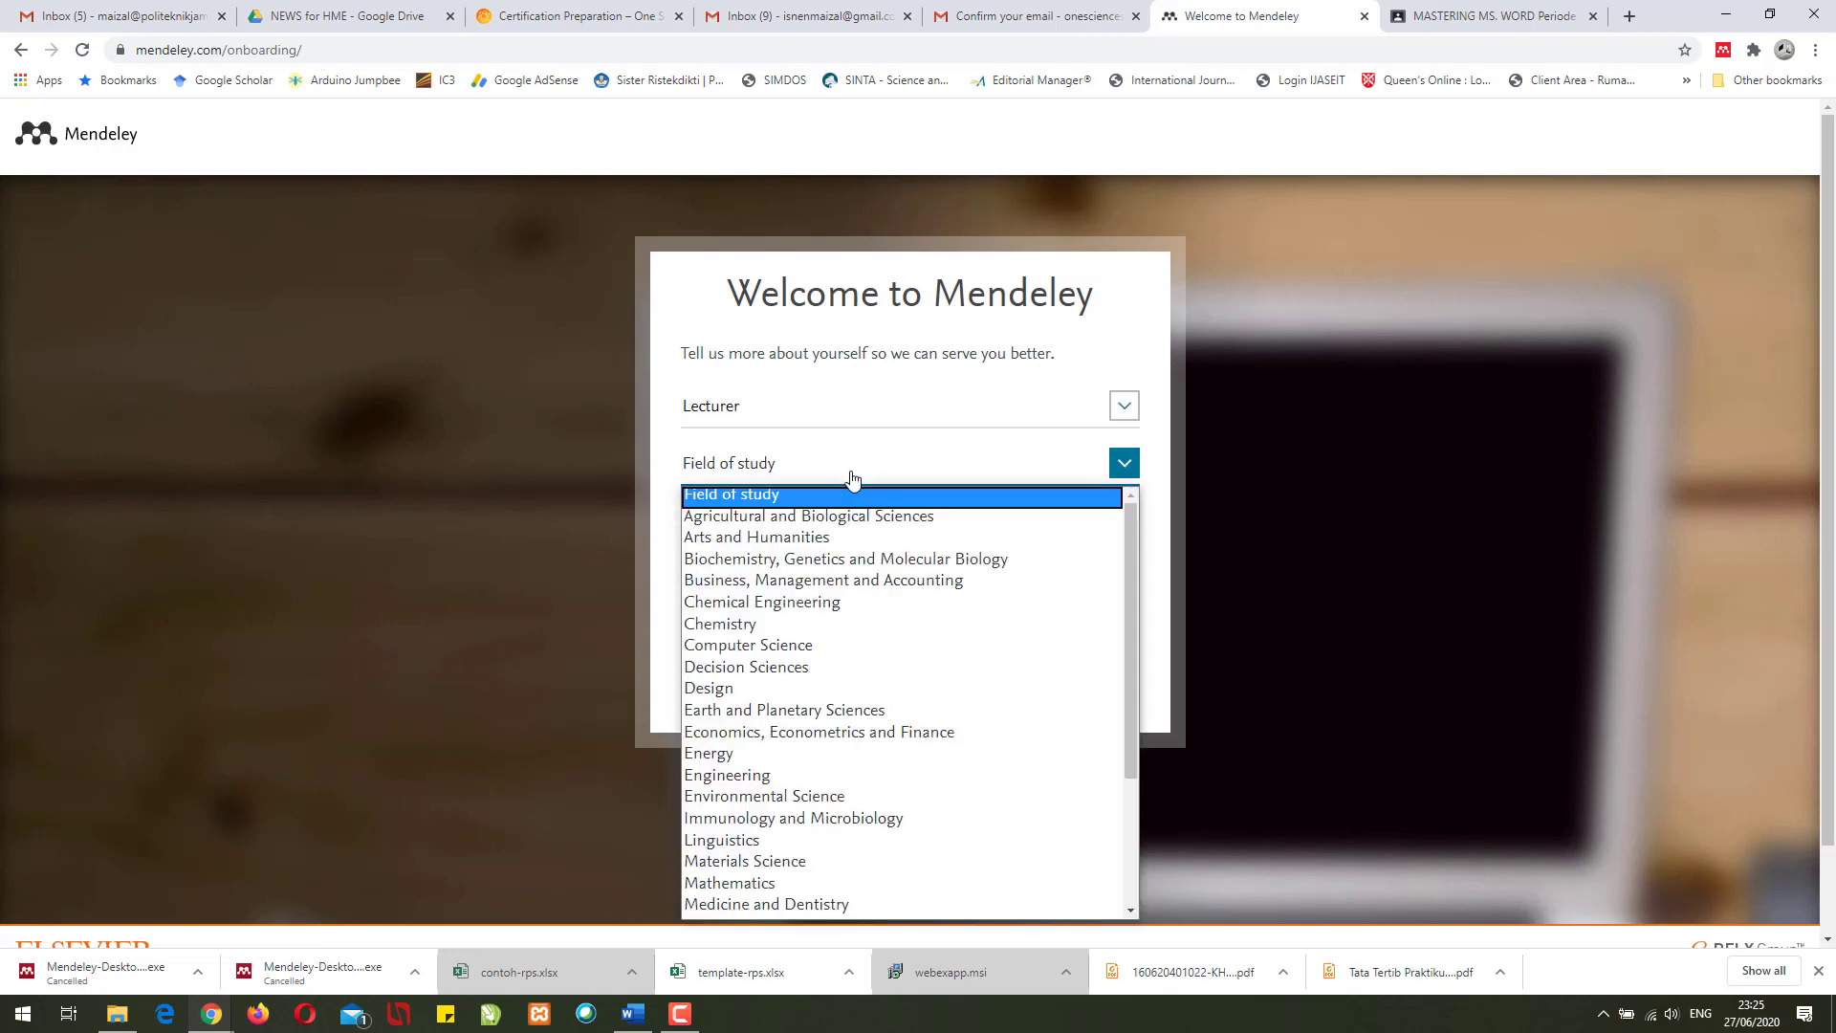
left_click(776, 780)
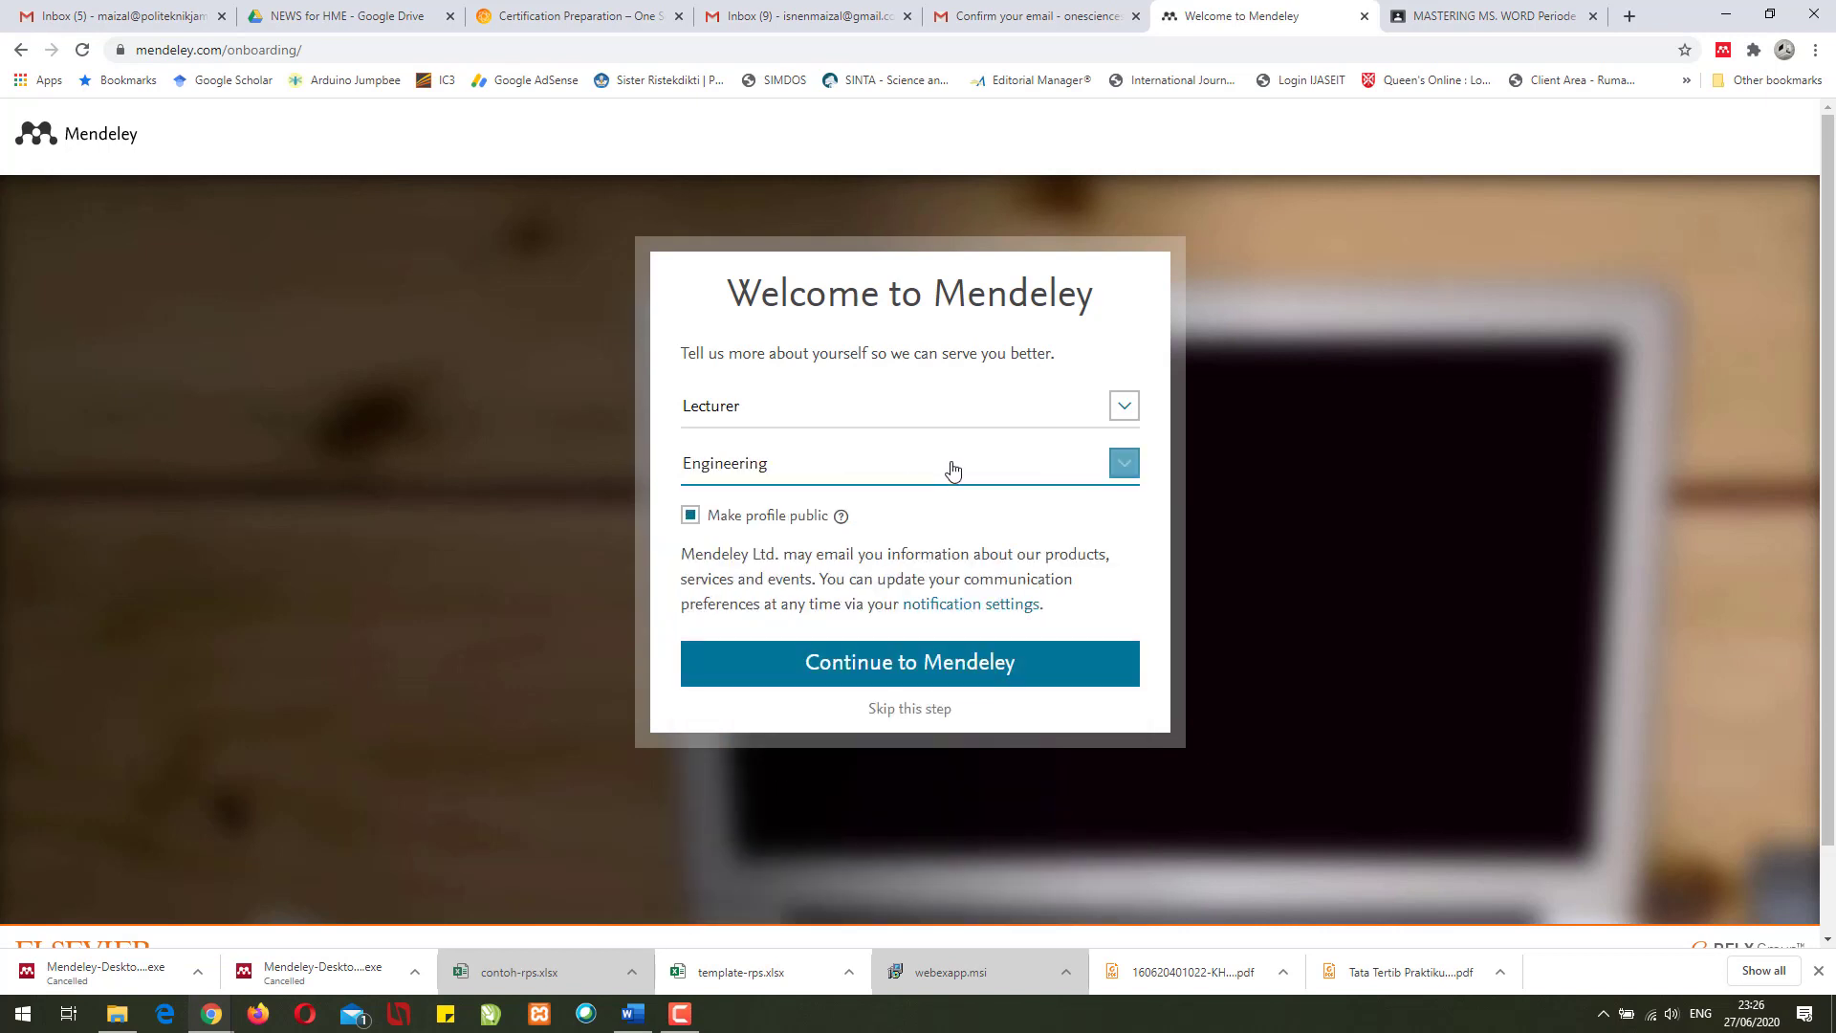
left_click(860, 666)
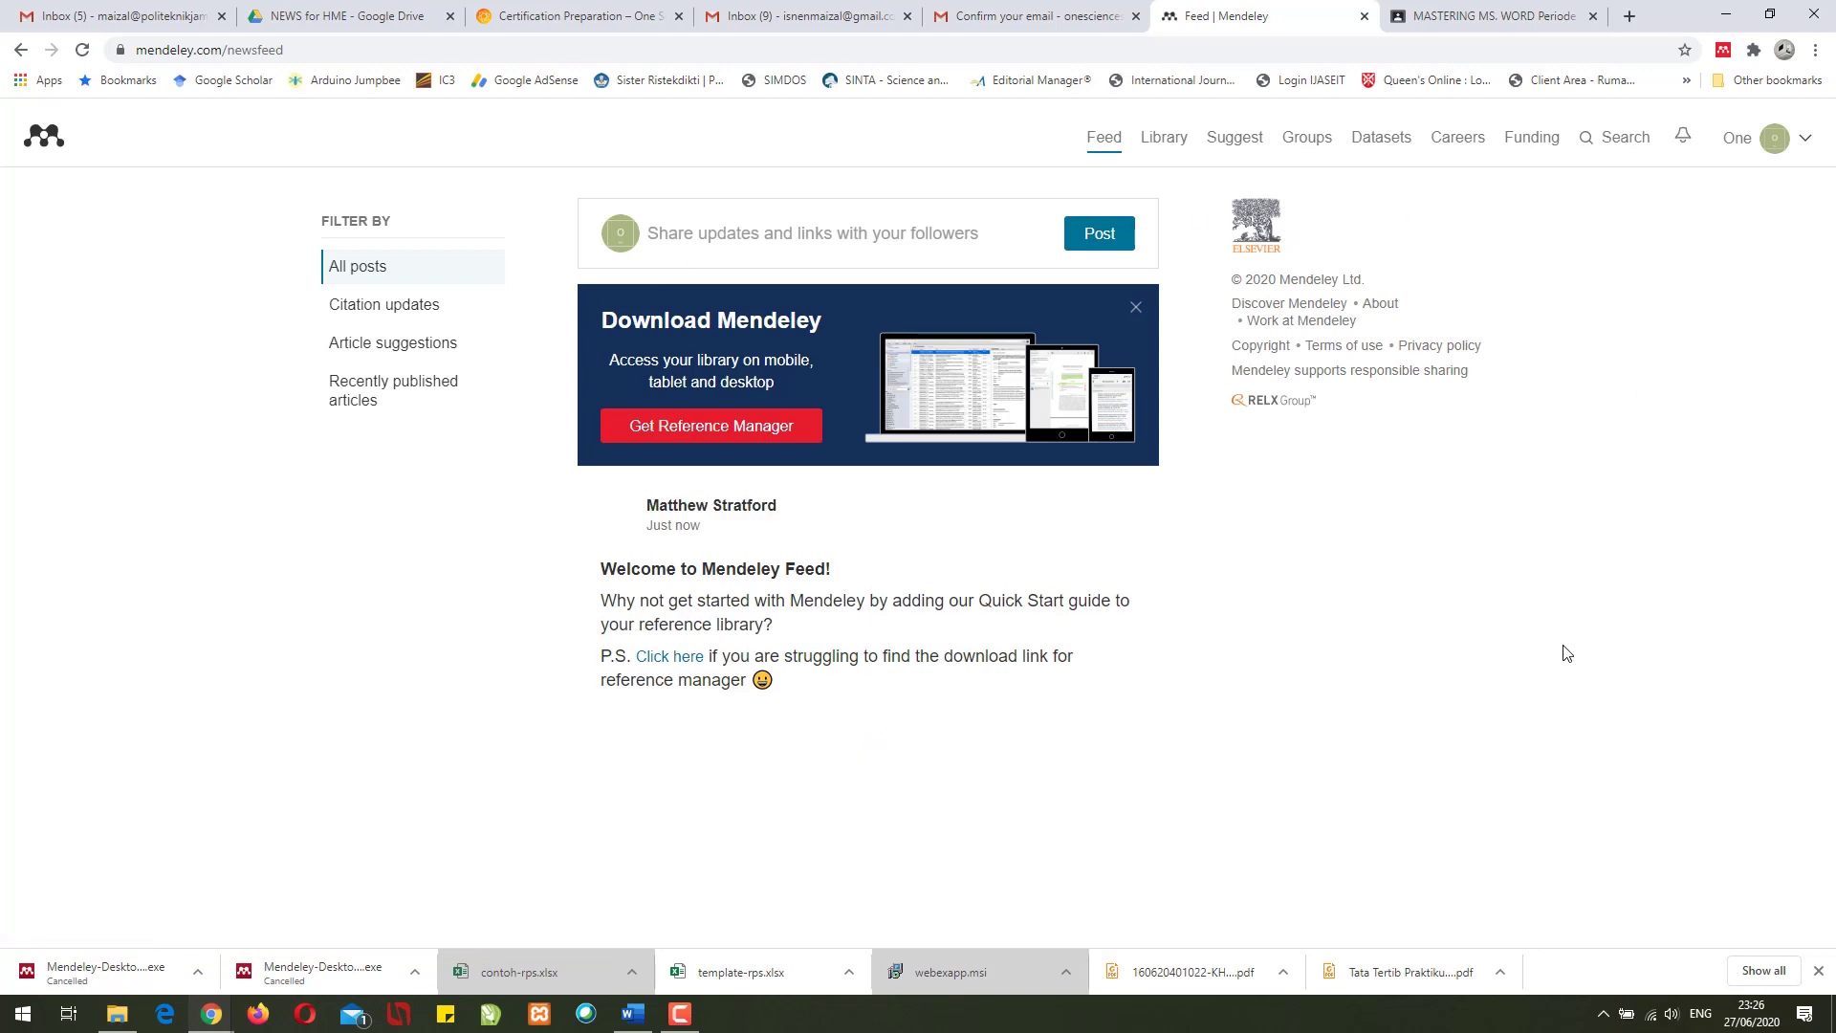
- Launch the downloaded Mendeley Desktop installer and close the incognito email-confirmation window
left_click(1788, 139)
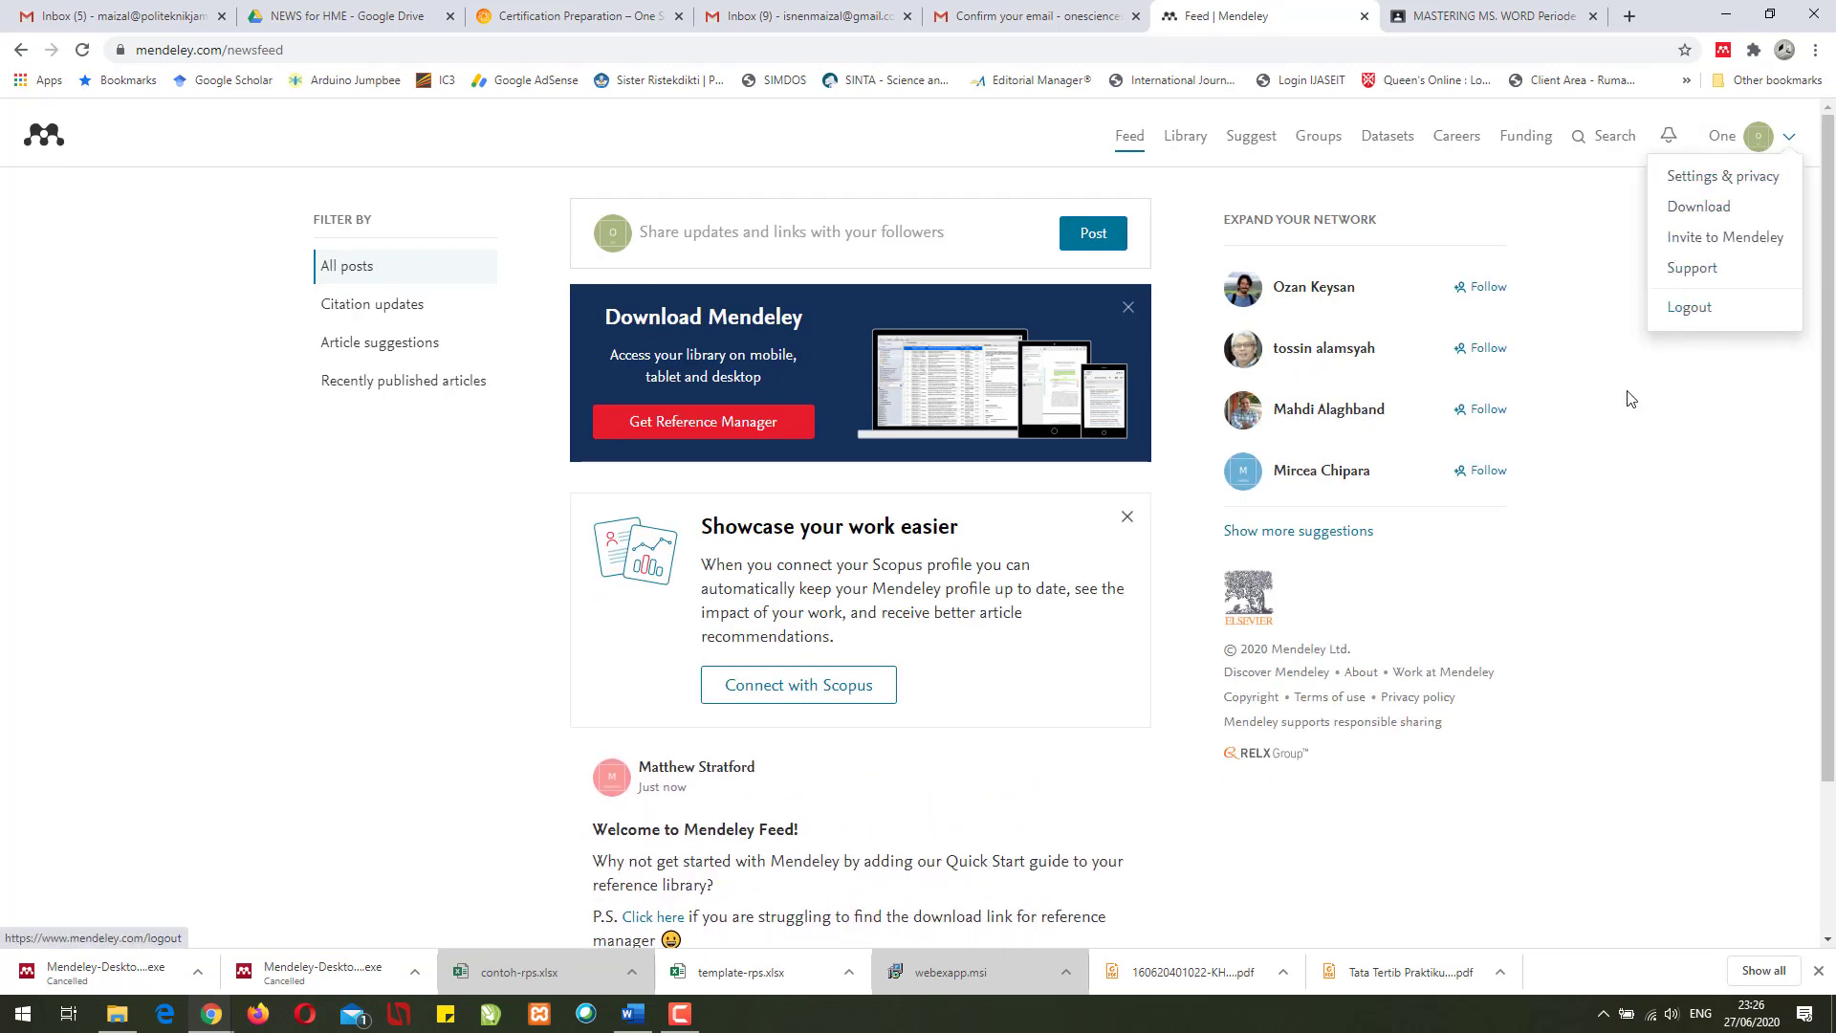
left_click(811, 137)
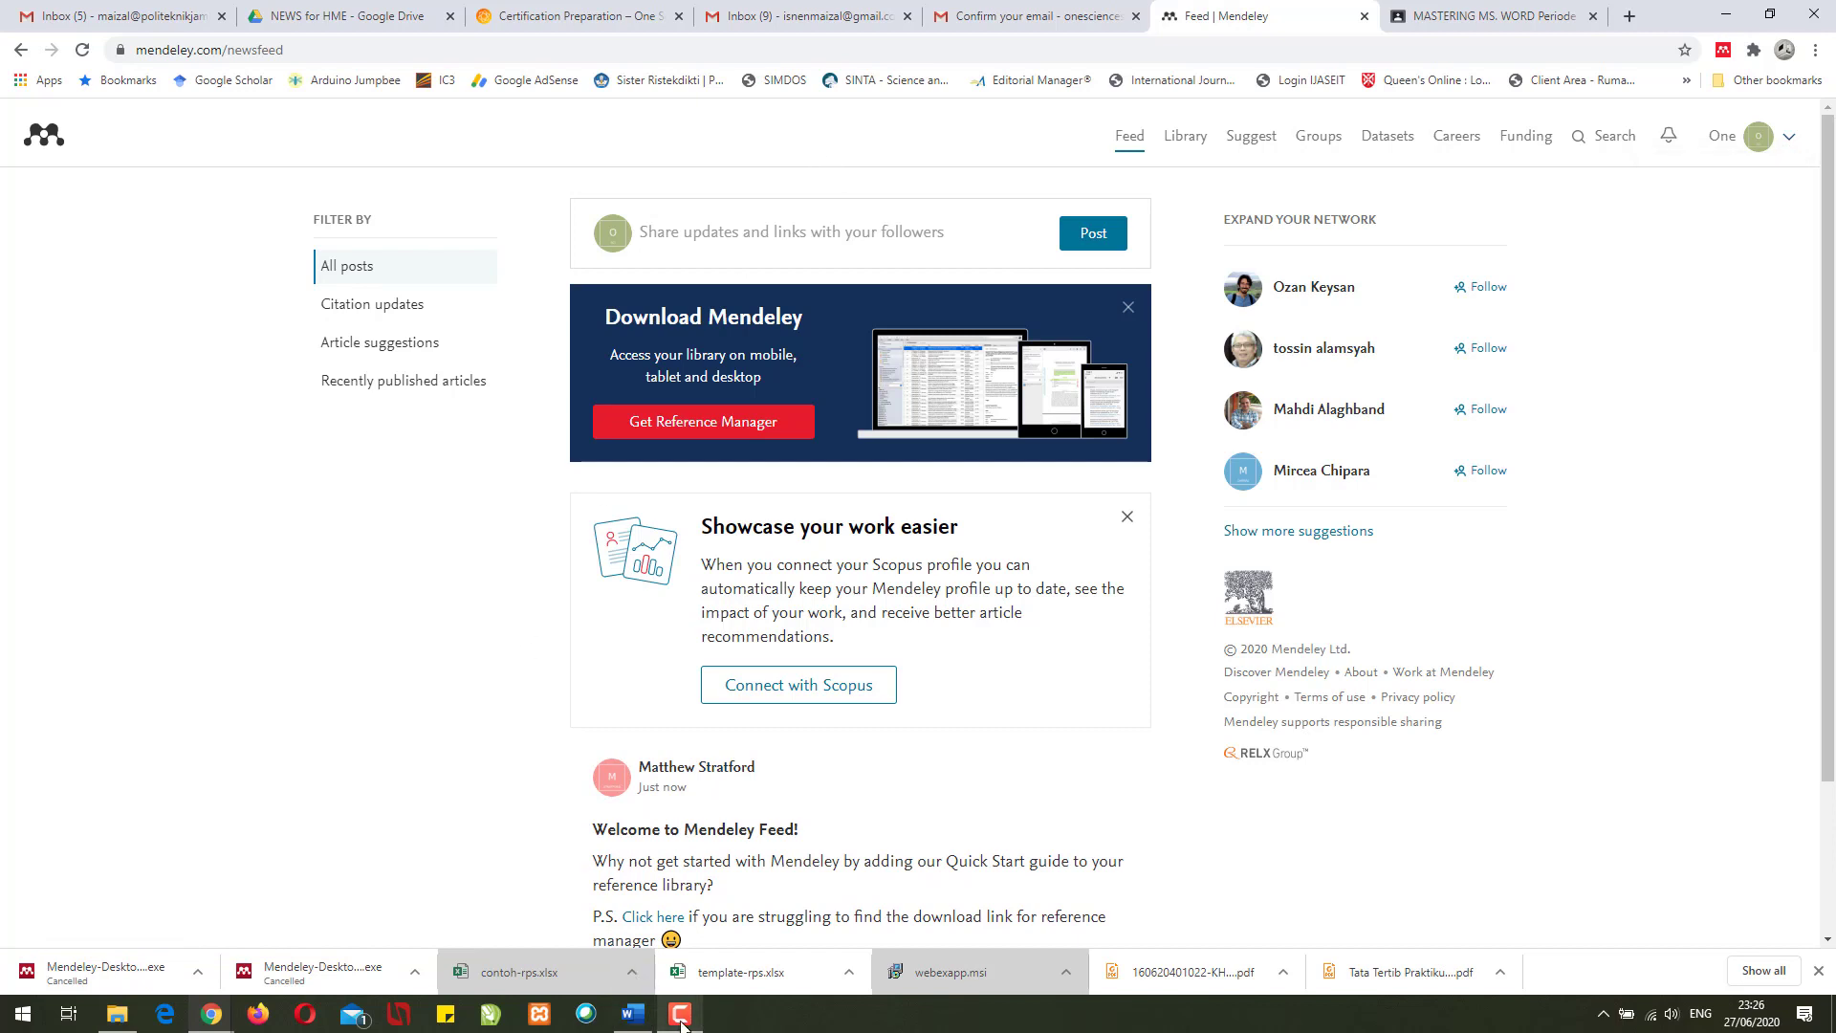
mouse_move(229, 1022)
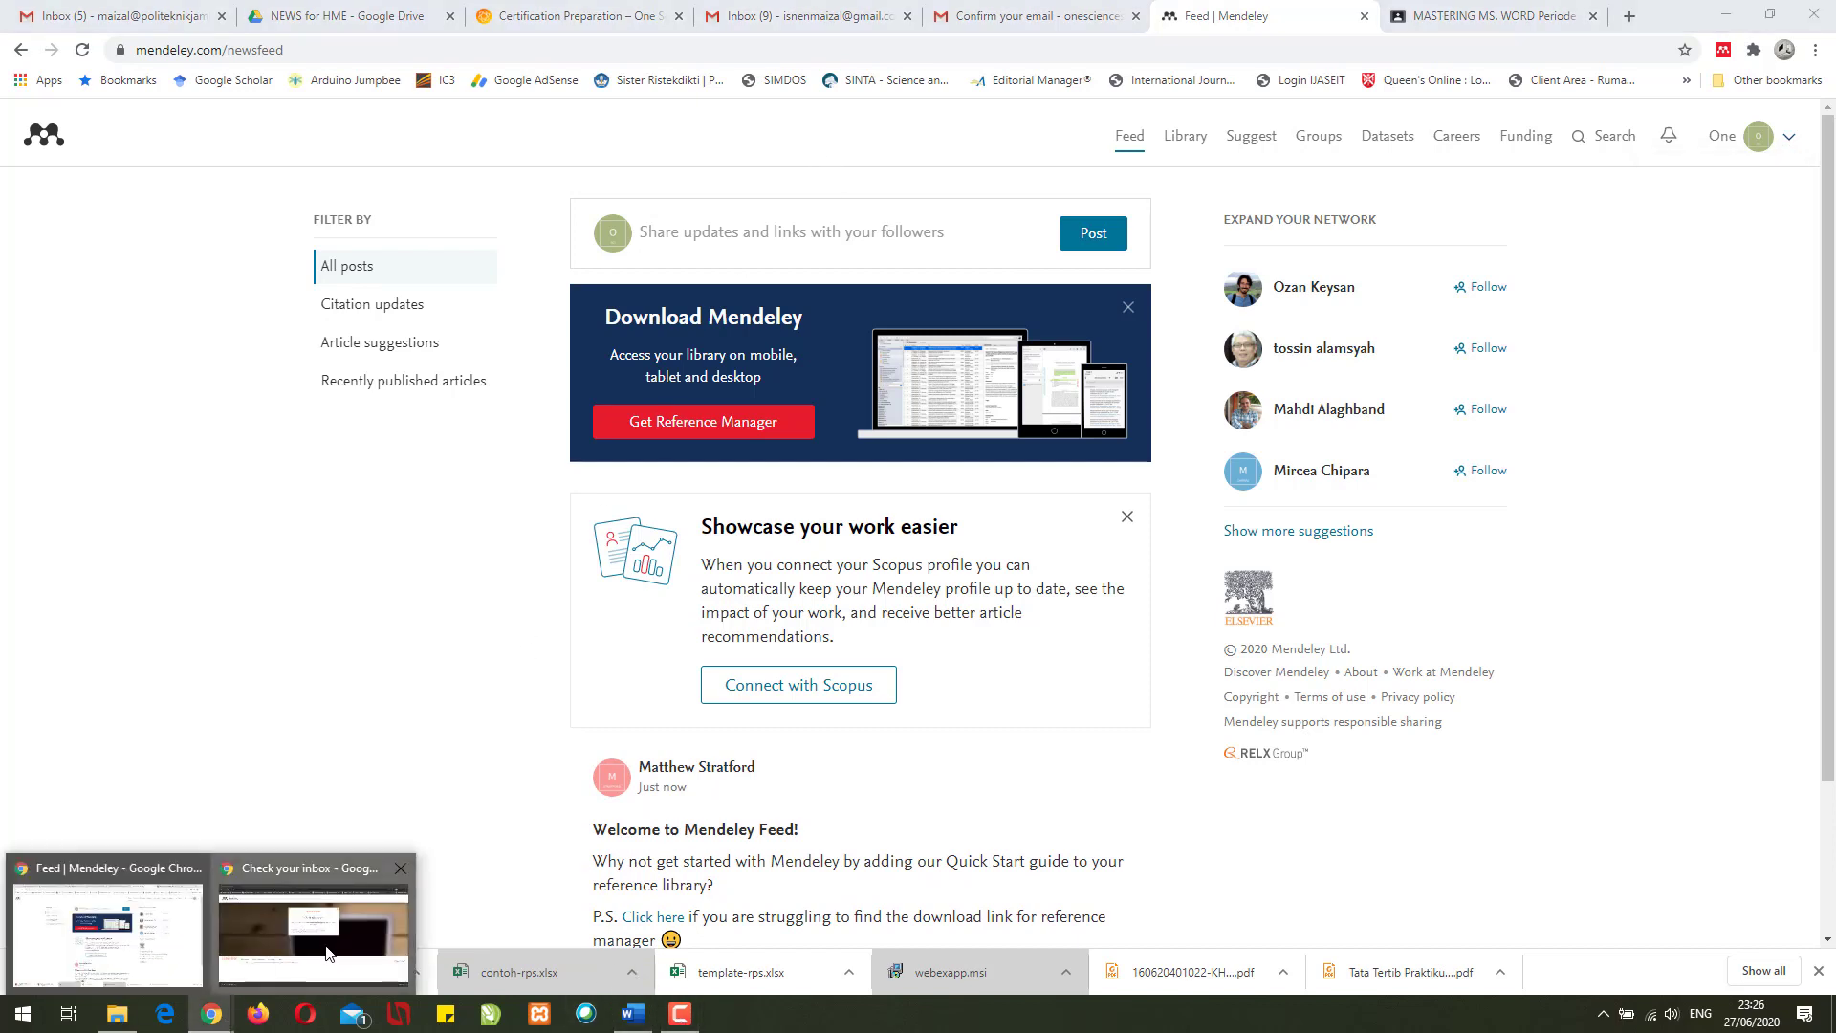
left_click(331, 954)
left_click(130, 970)
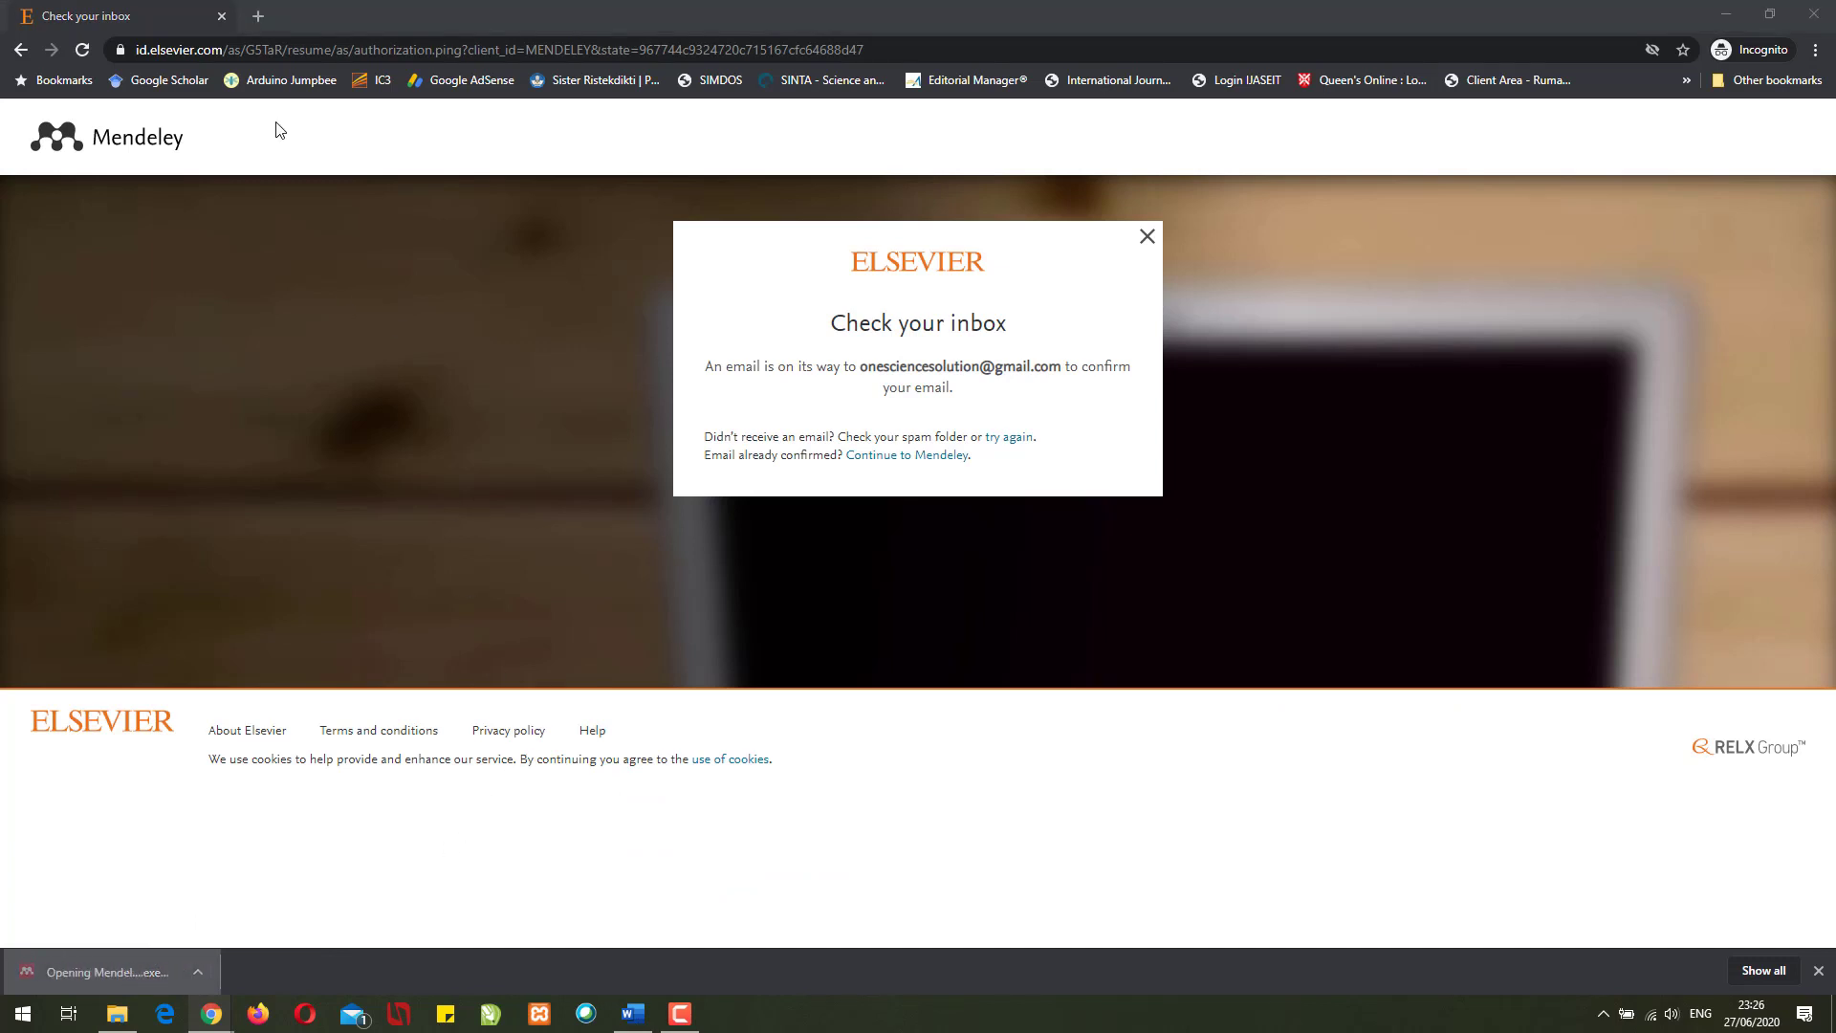
left_click(221, 17)
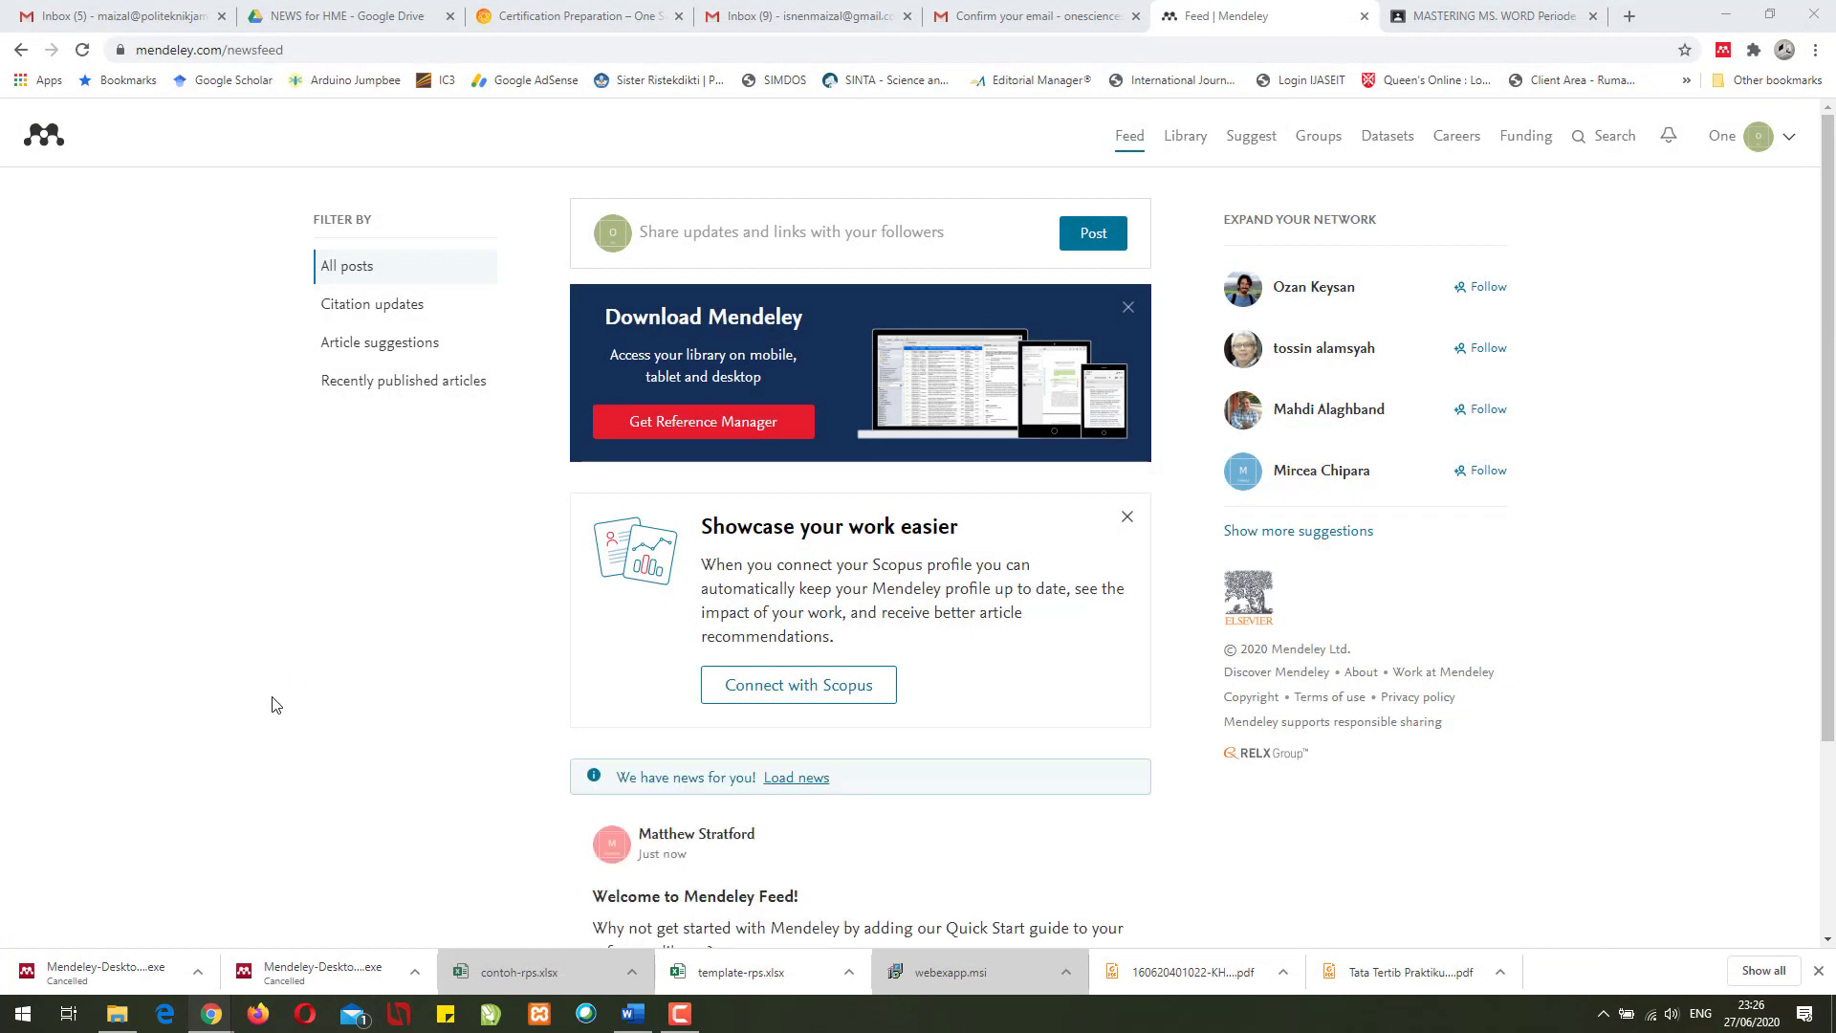
- Install Mendeley Desktop with default folders, finish setup, and close the Confirm email tab
left_click(1035, 664)
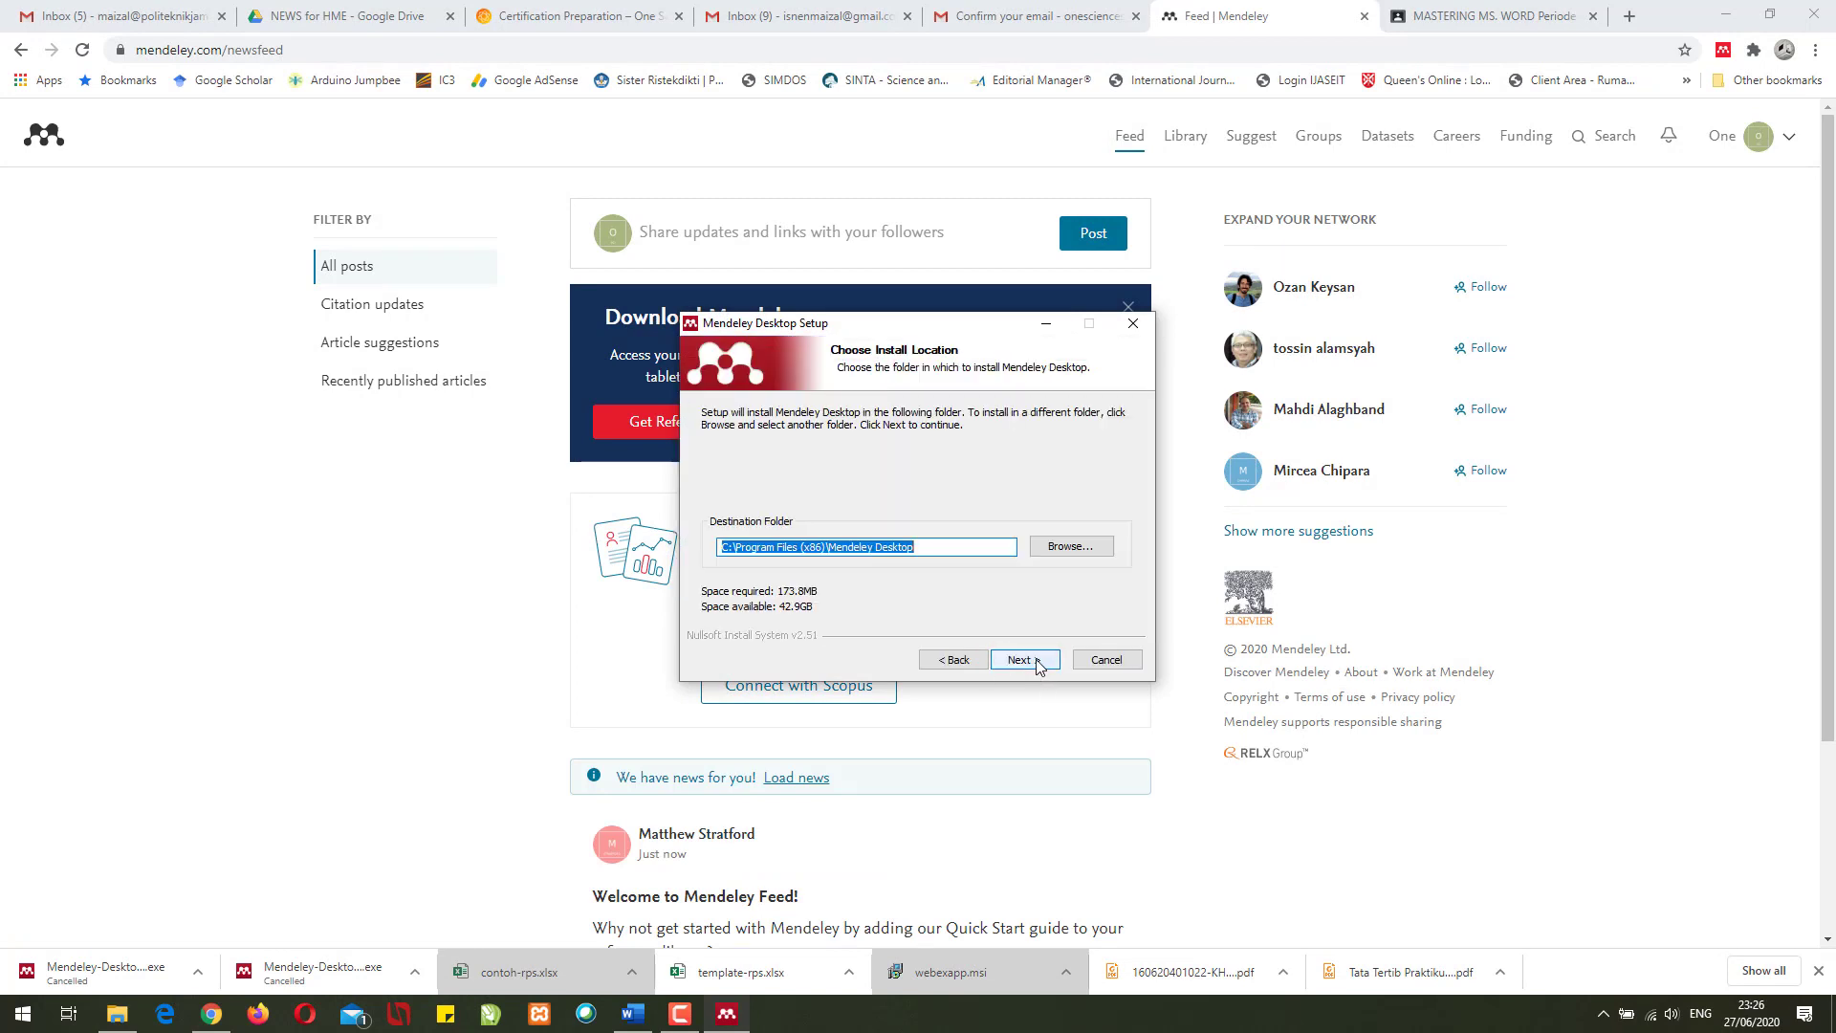
left_click(1037, 662)
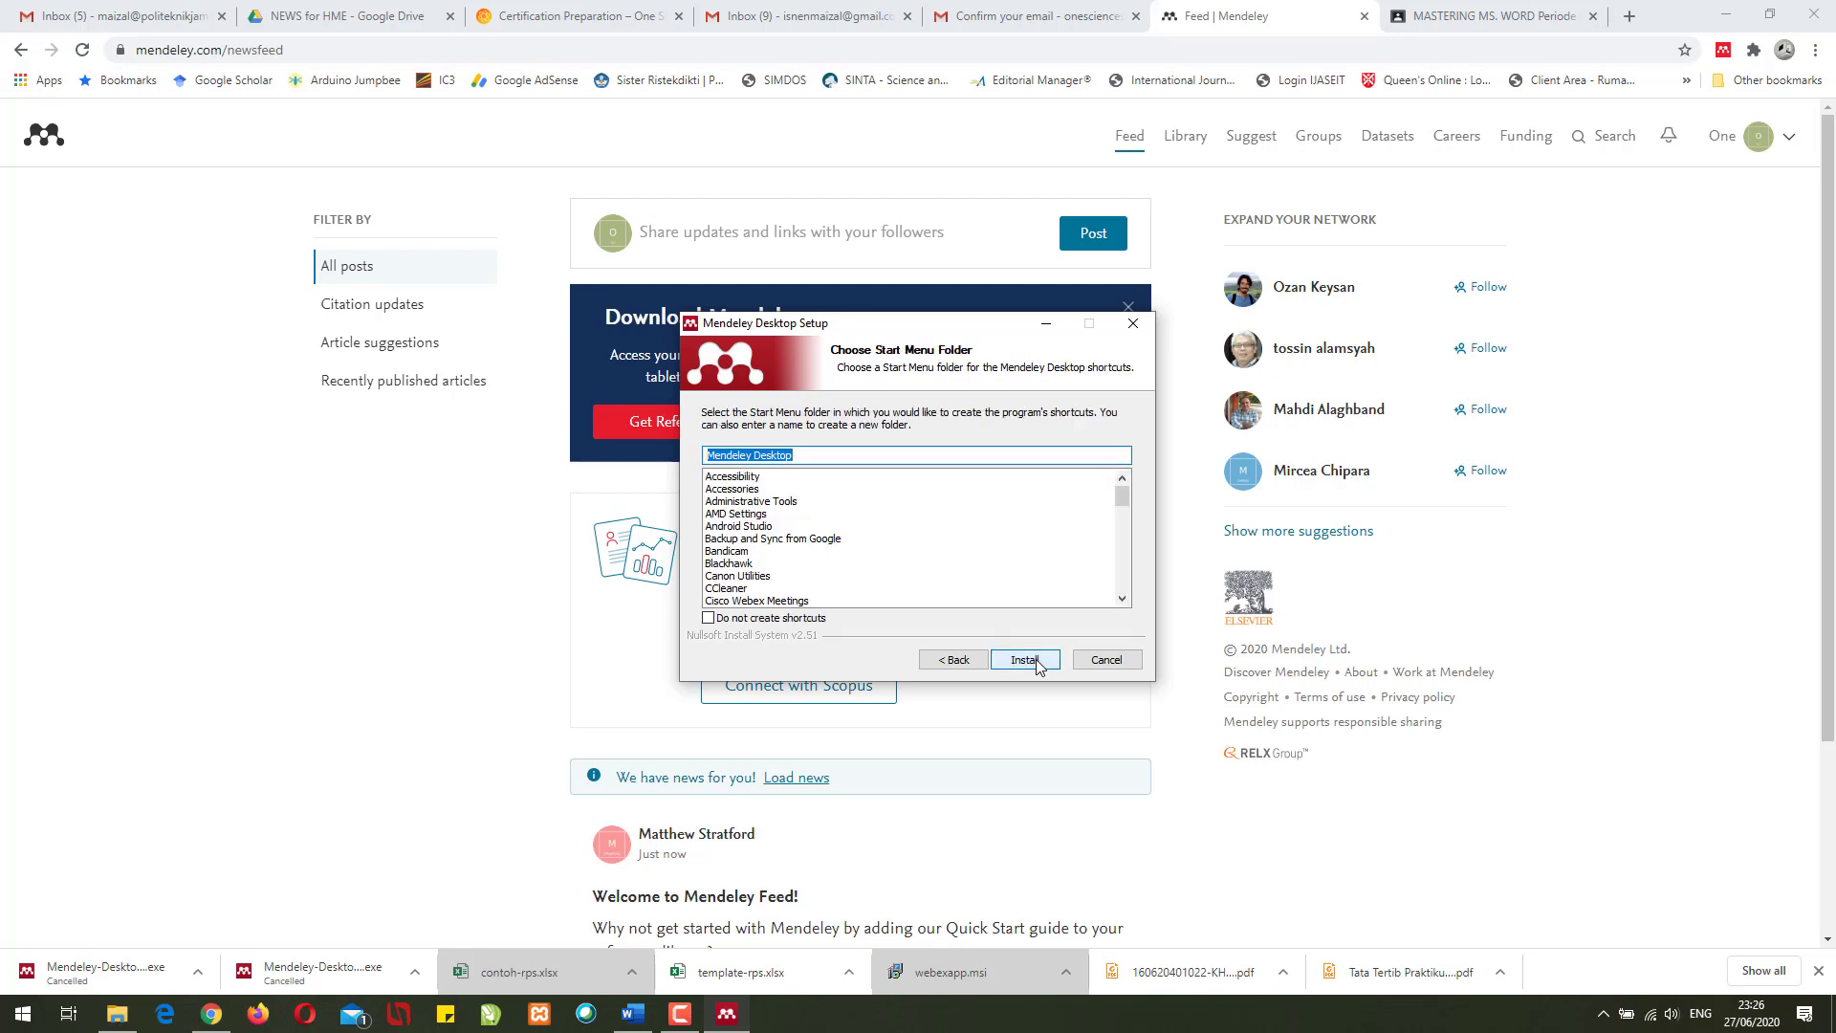
left_click(1038, 667)
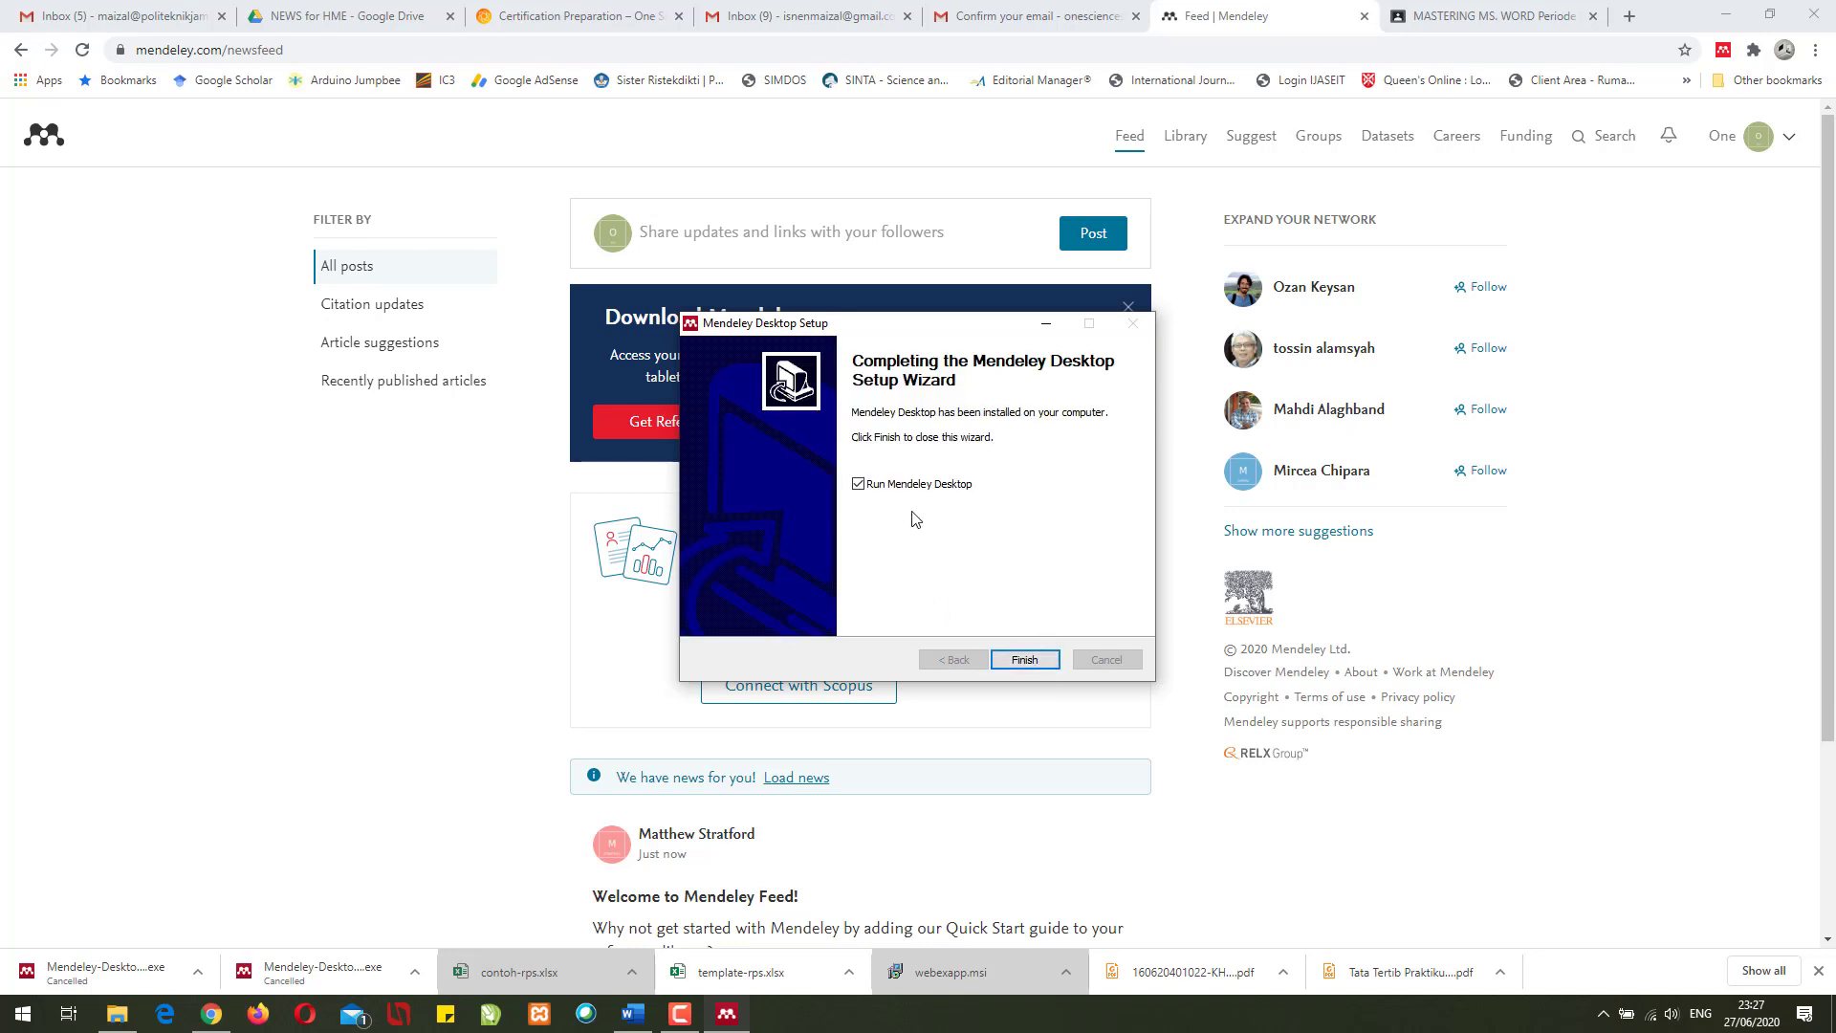
left_click(1013, 662)
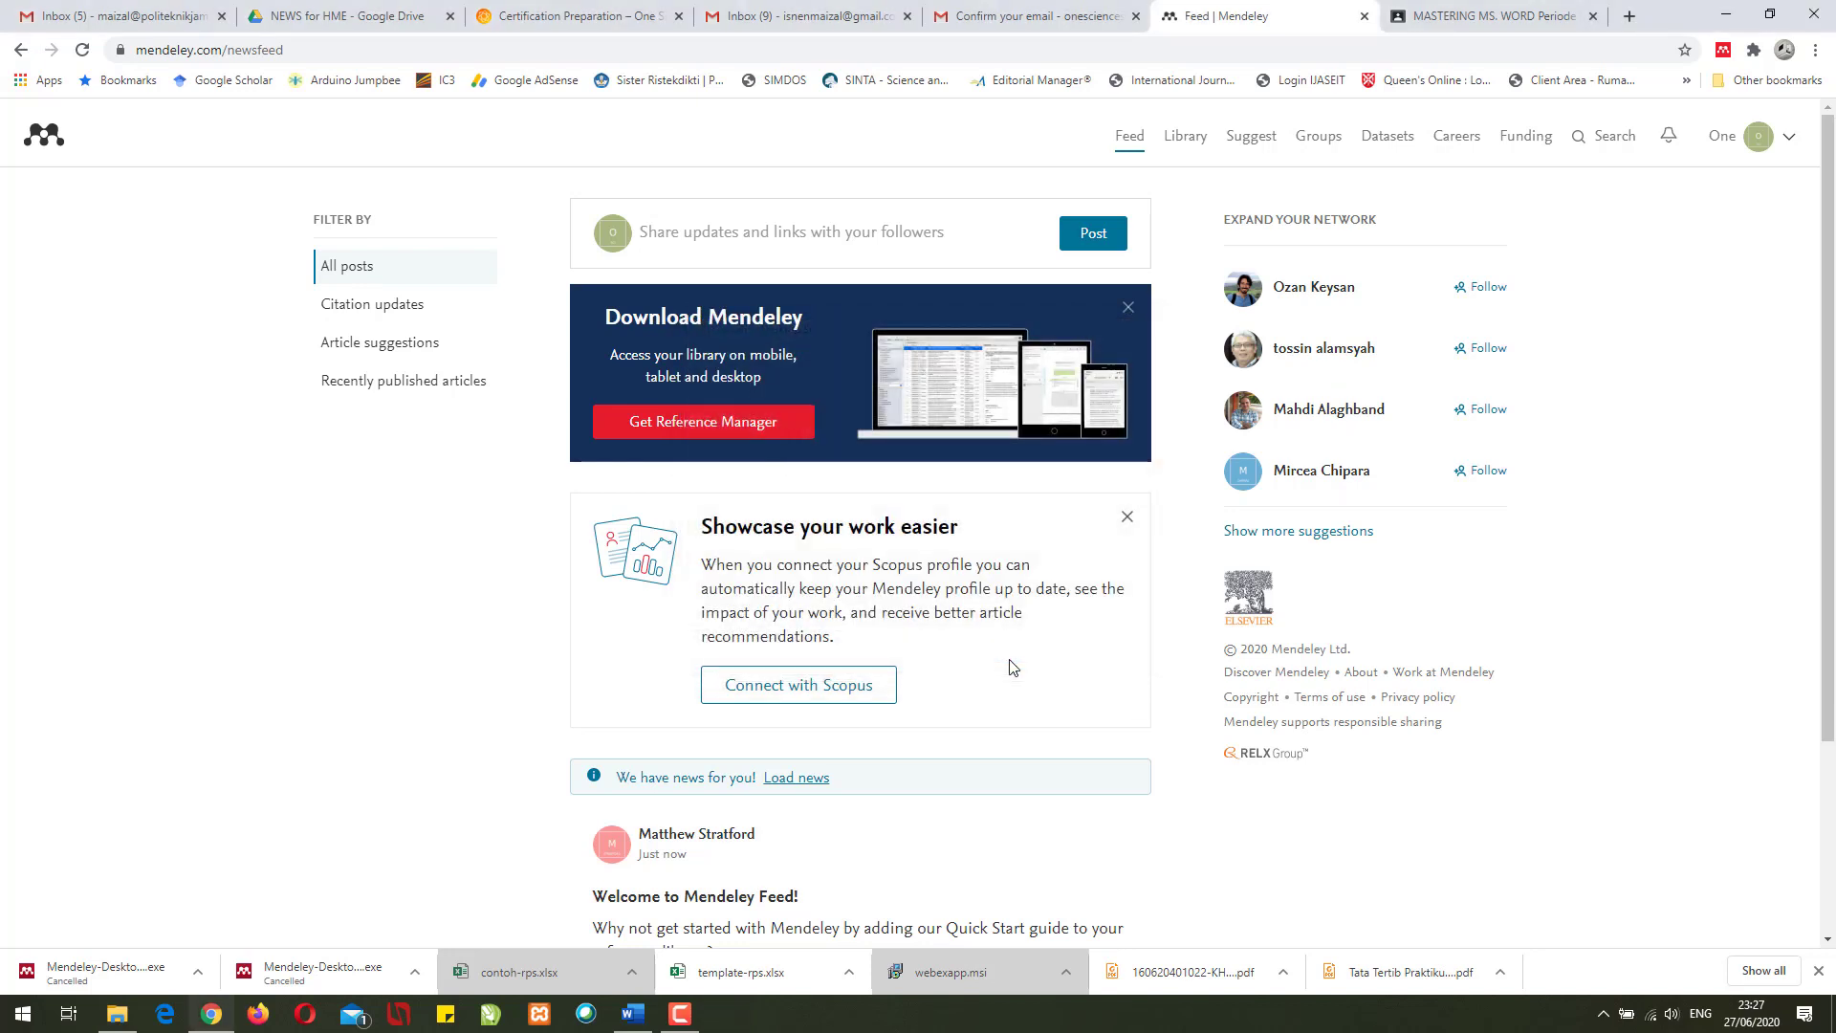
left_click(1135, 16)
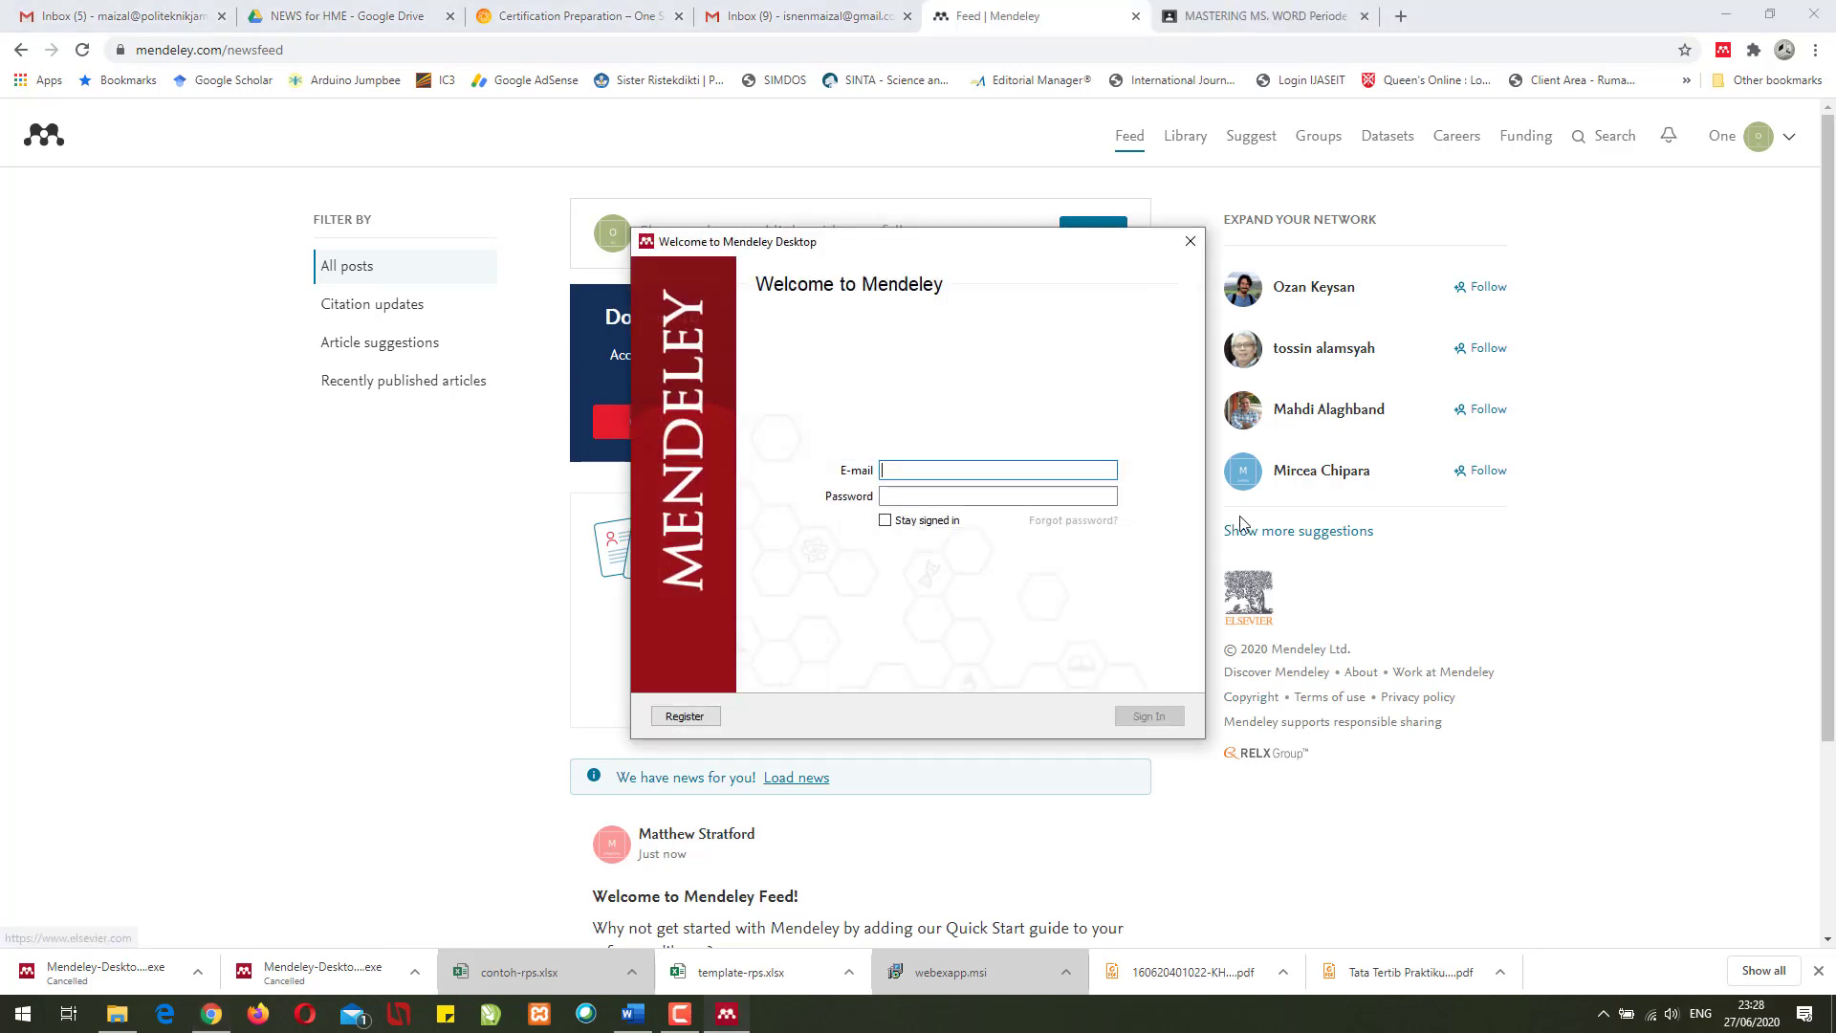
- Sign in to Mendeley Desktop with the account e-mail and password
left_click_drag(1016, 247, 972, 216)
left_click(894, 437)
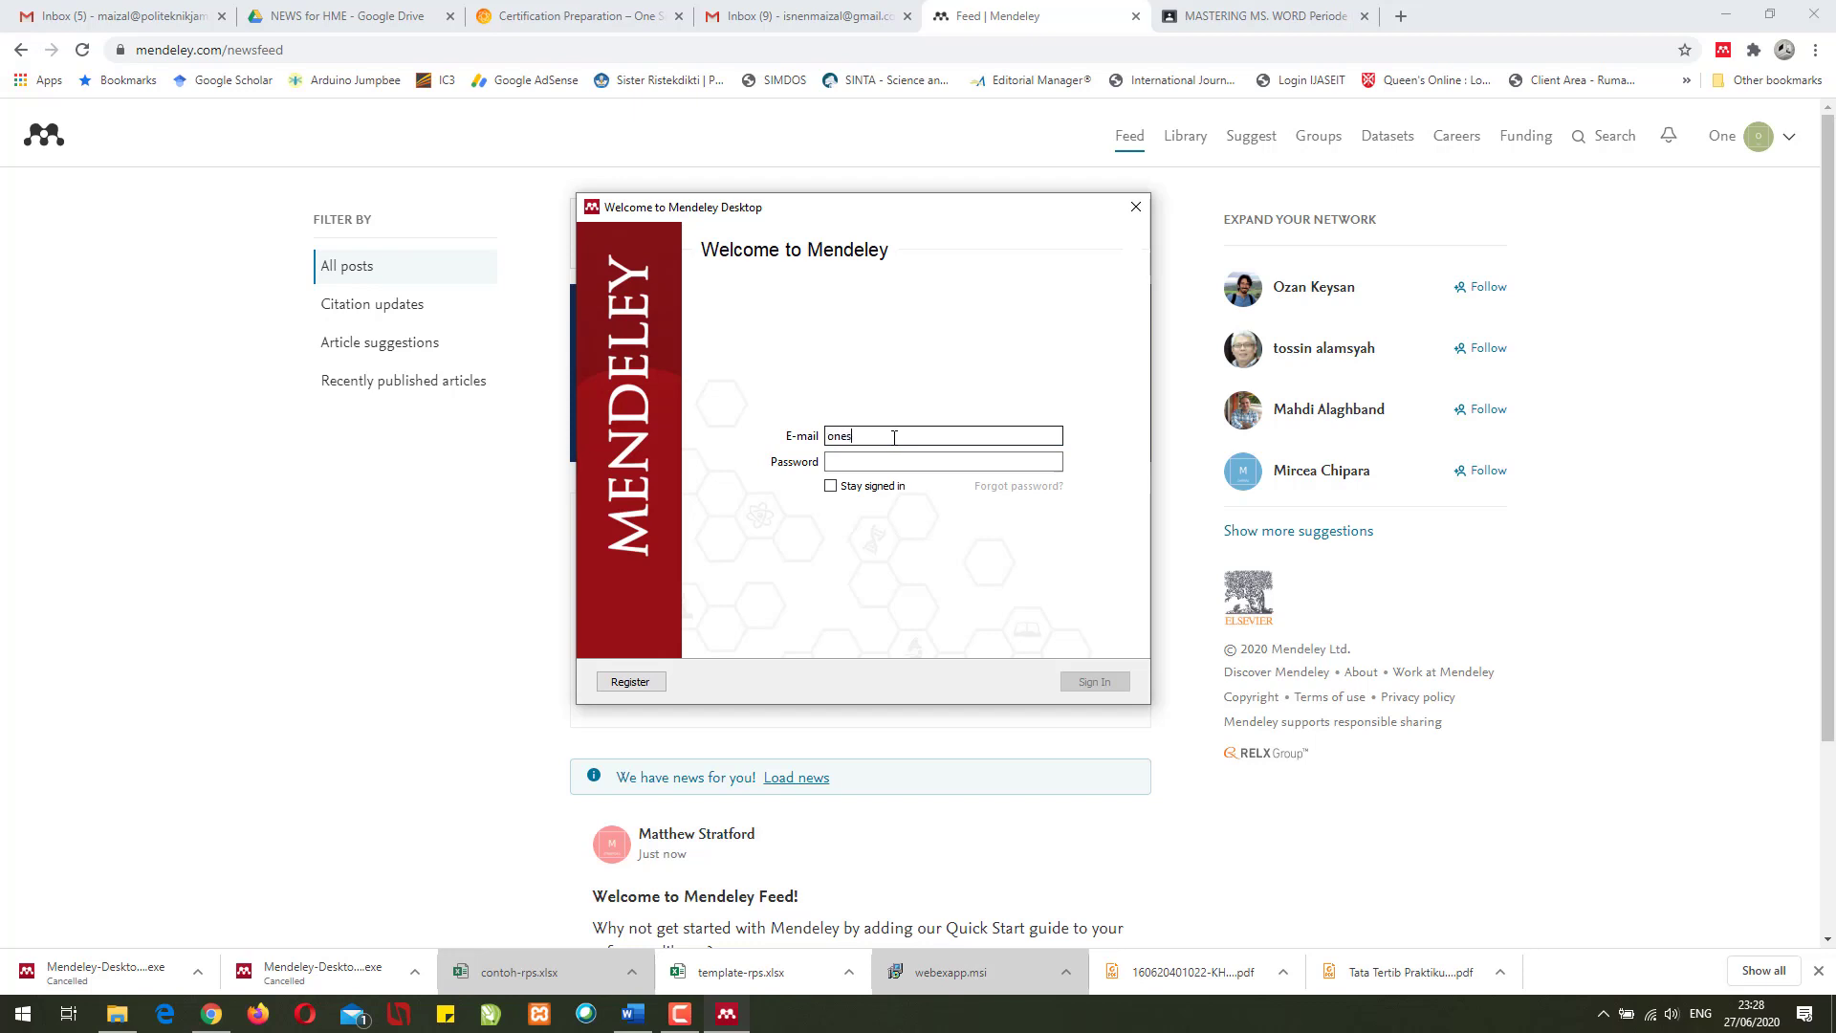
key("Tab")
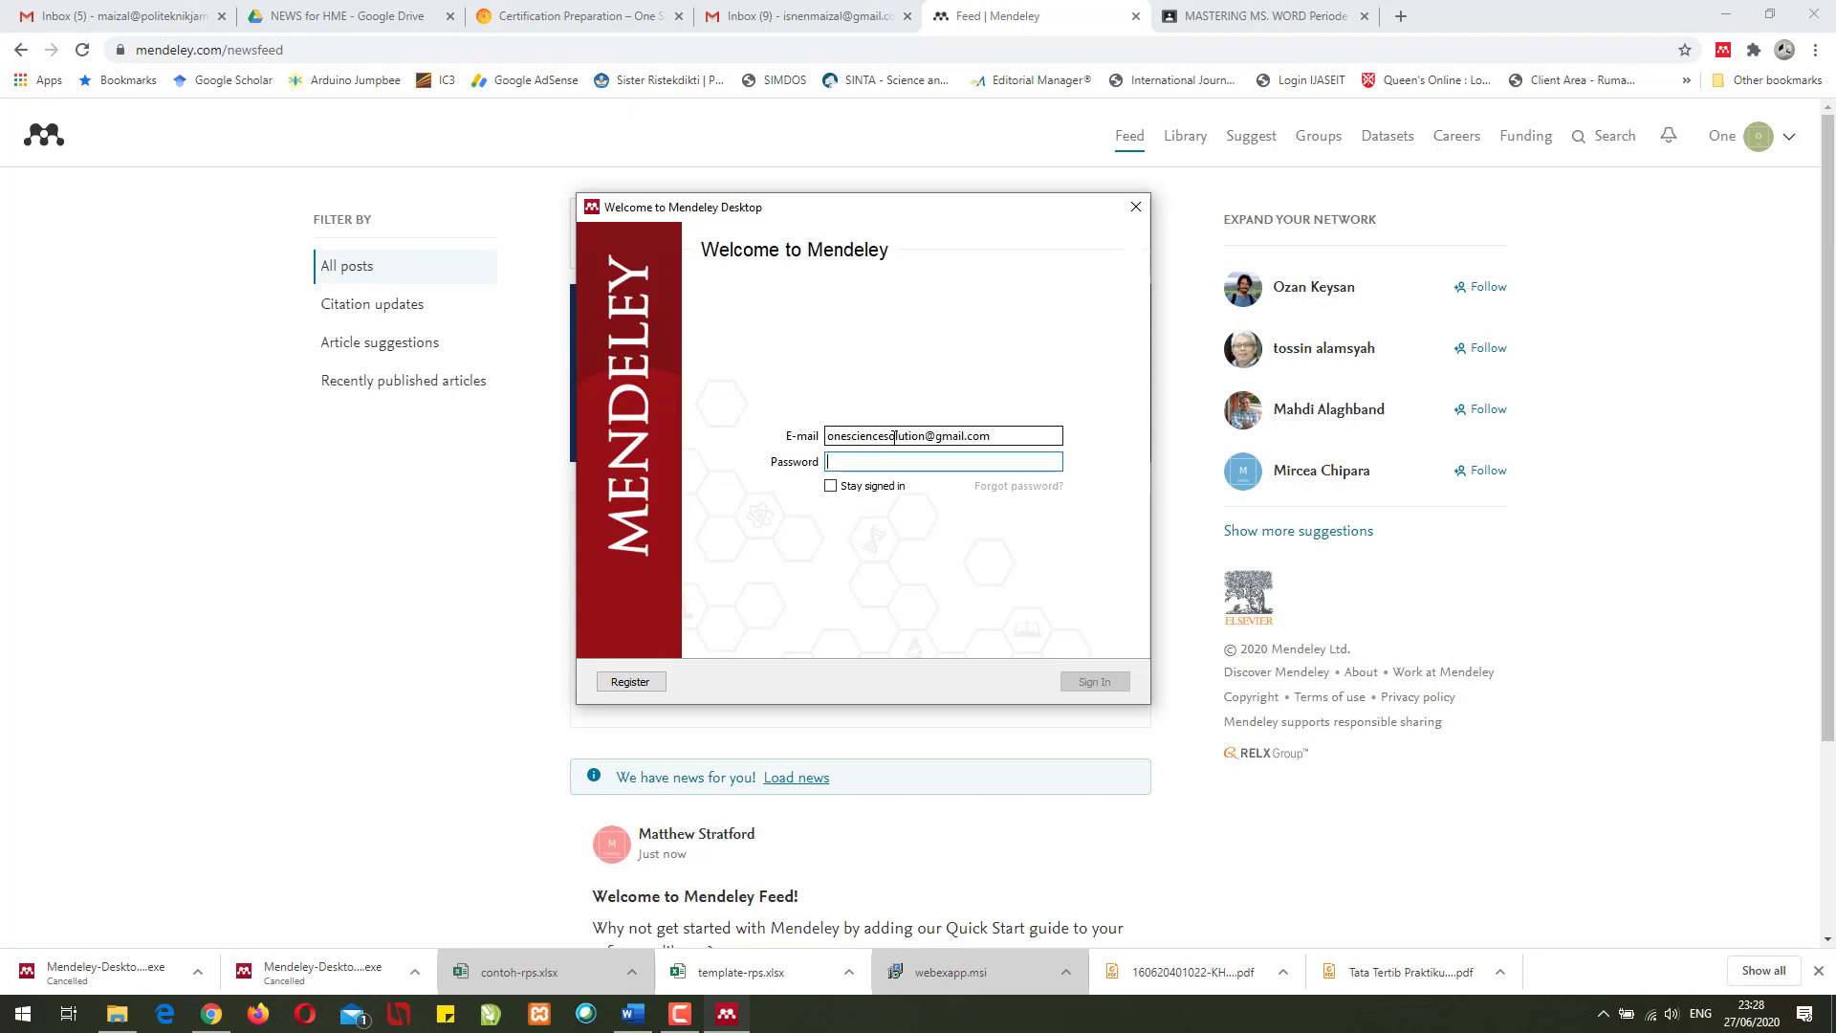
type("*********")
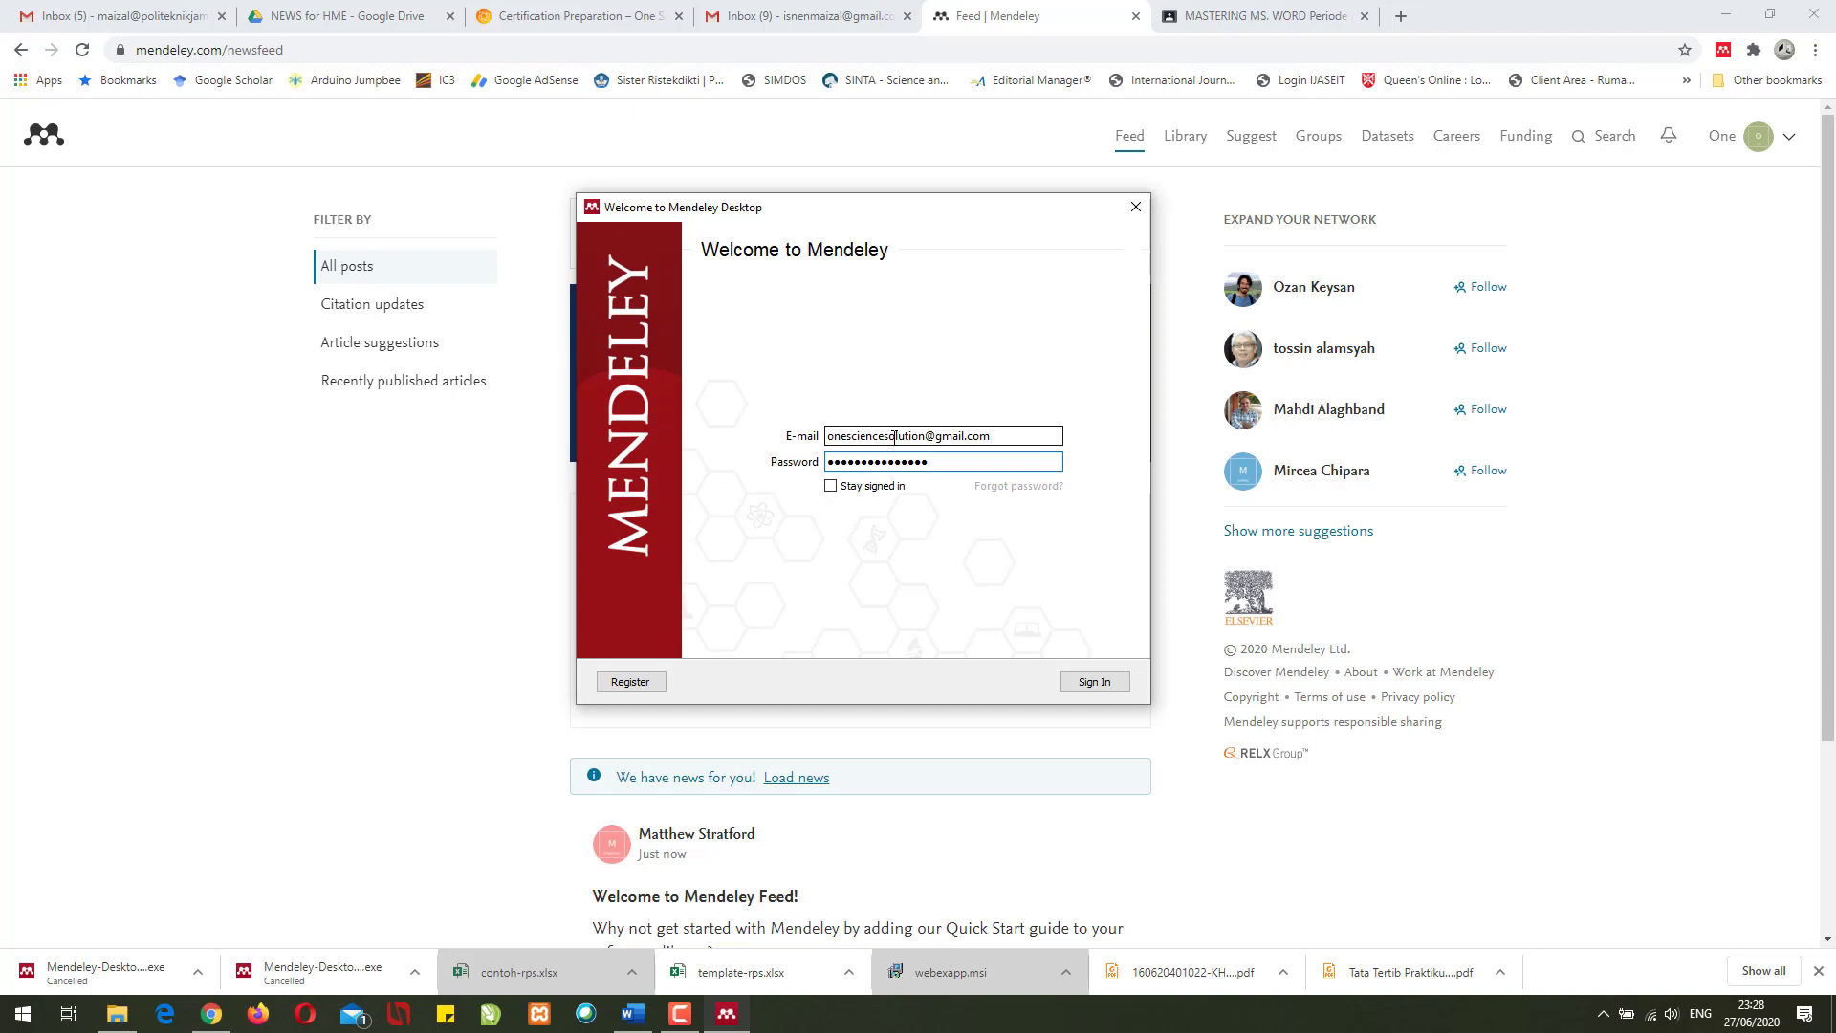
key("Tab")
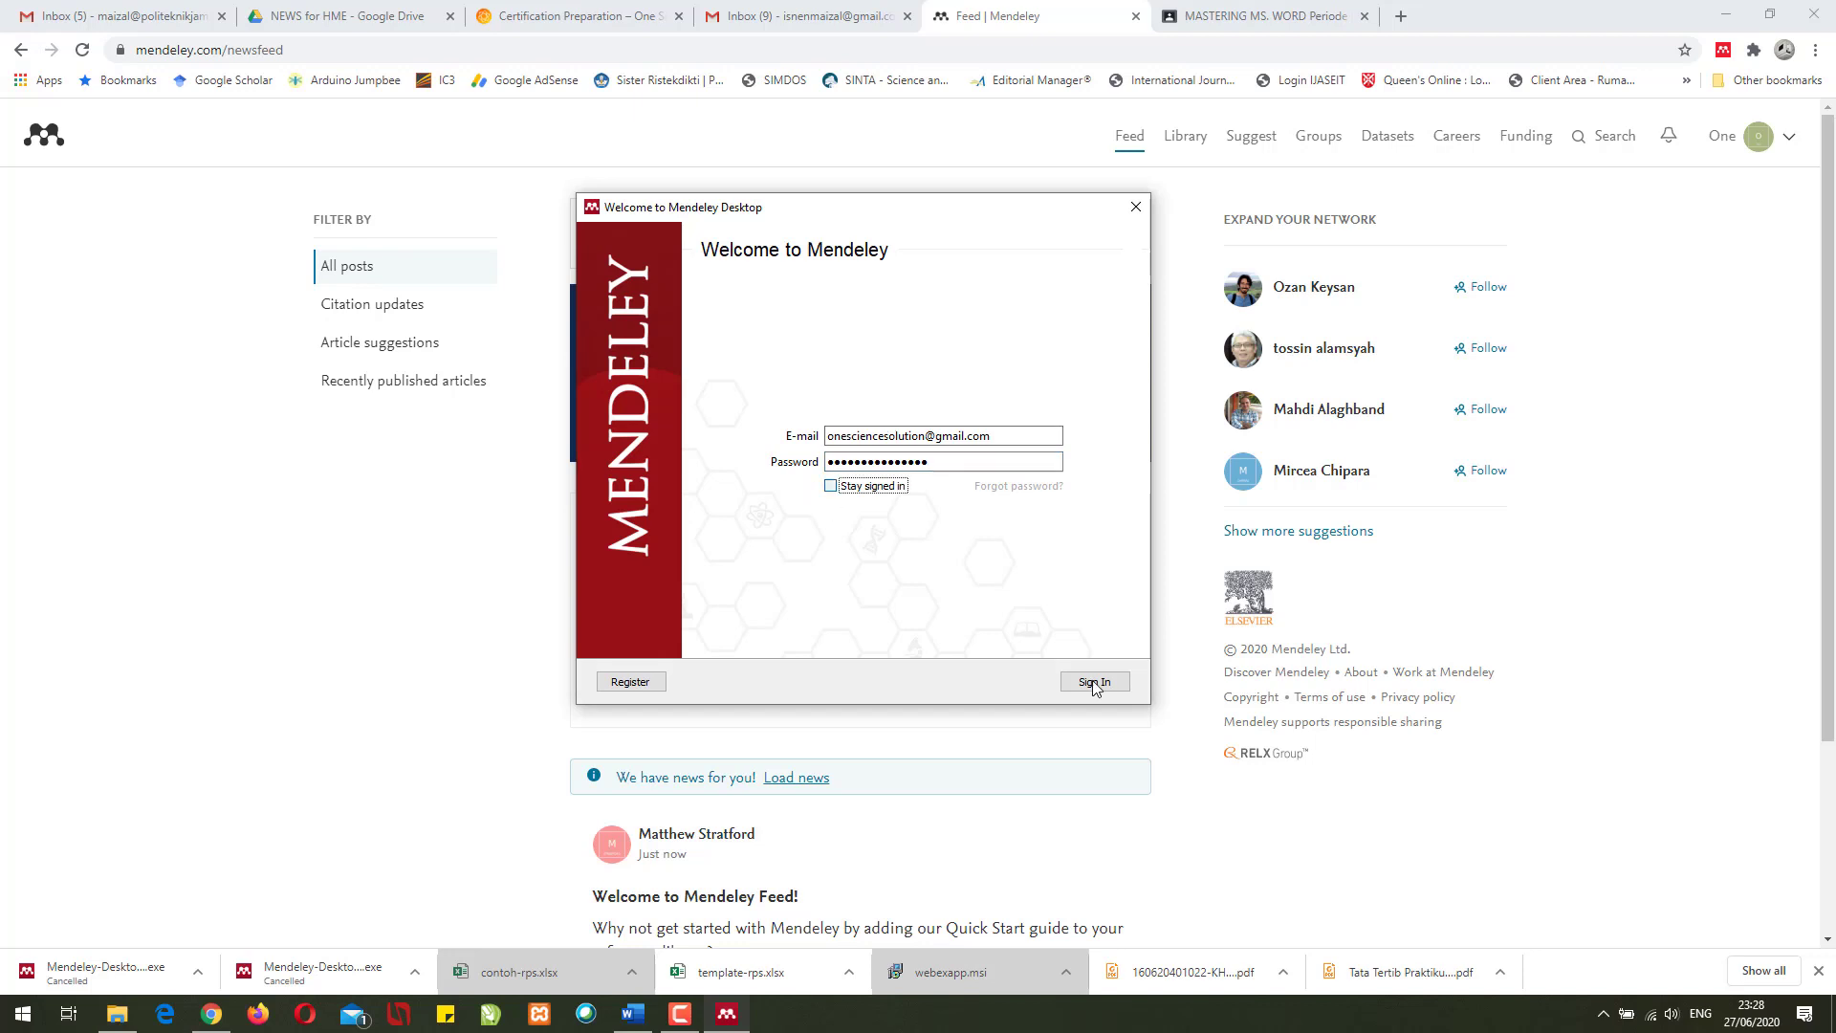
left_click(1095, 682)
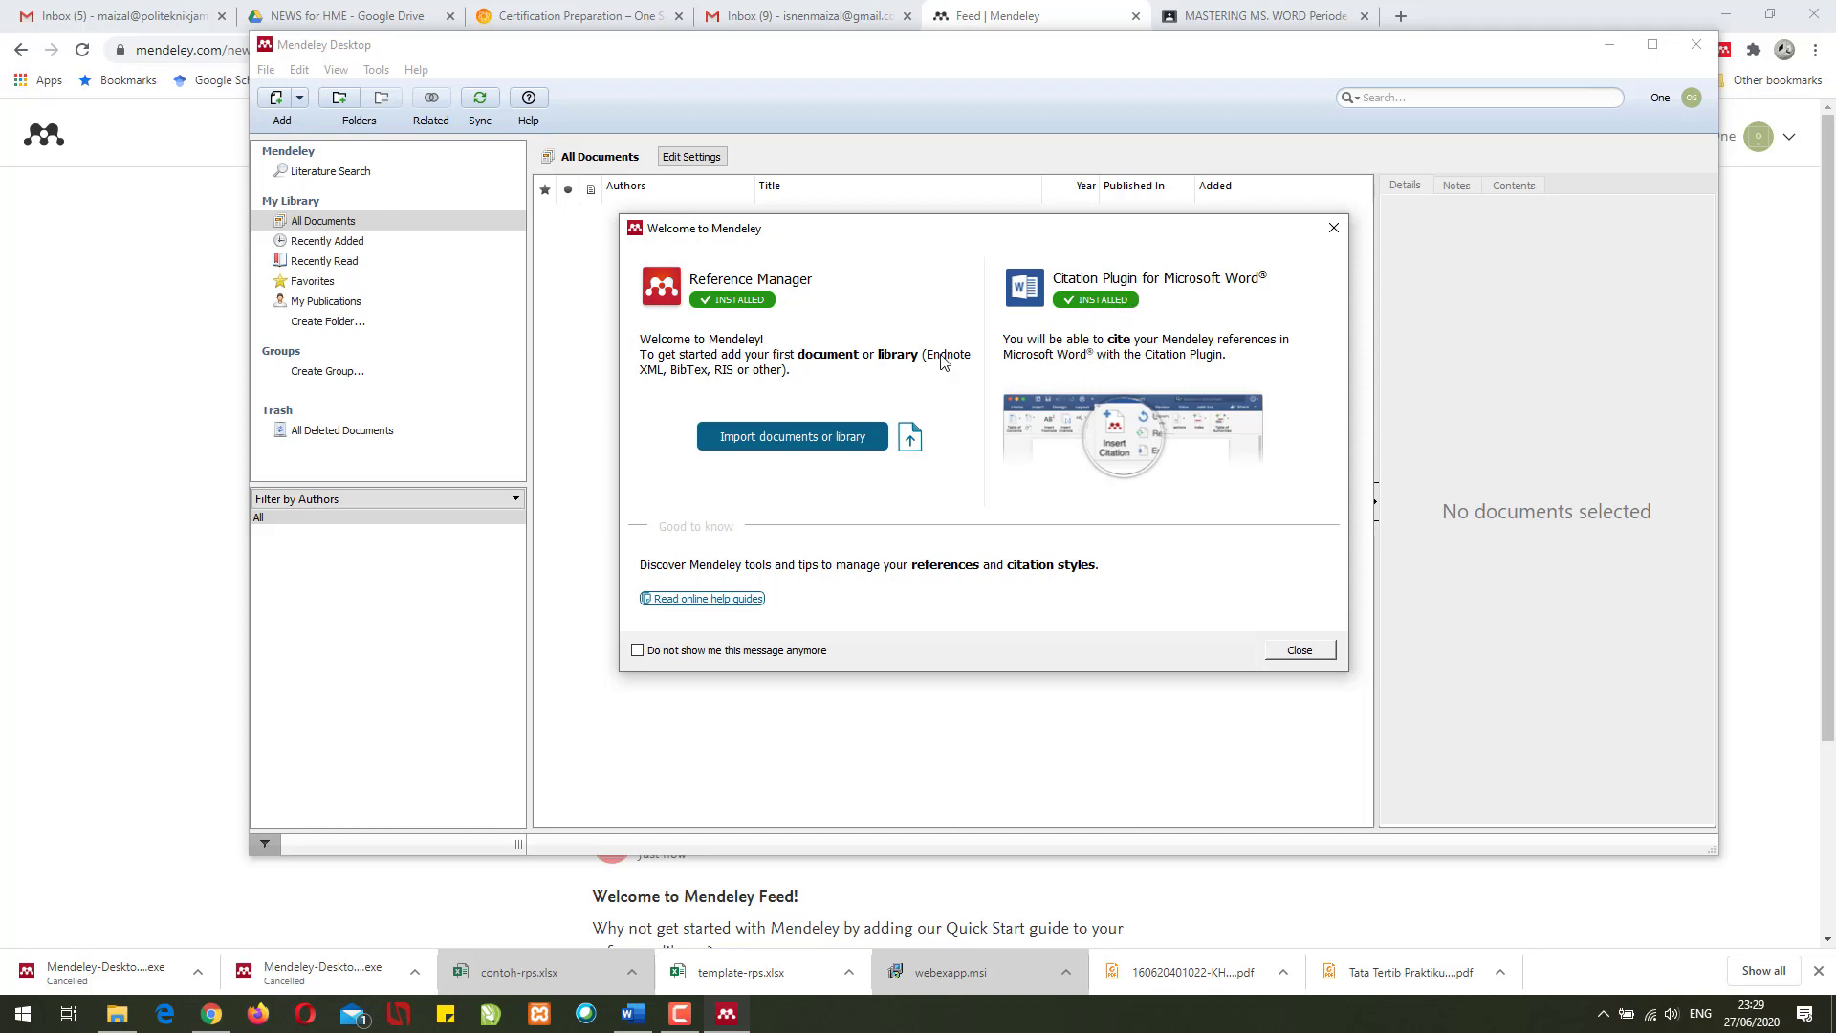
- Dismiss the welcome message and tip, then choose Tools > Install Web Importer
left_click(1300, 649)
left_click(430, 98)
left_click(376, 69)
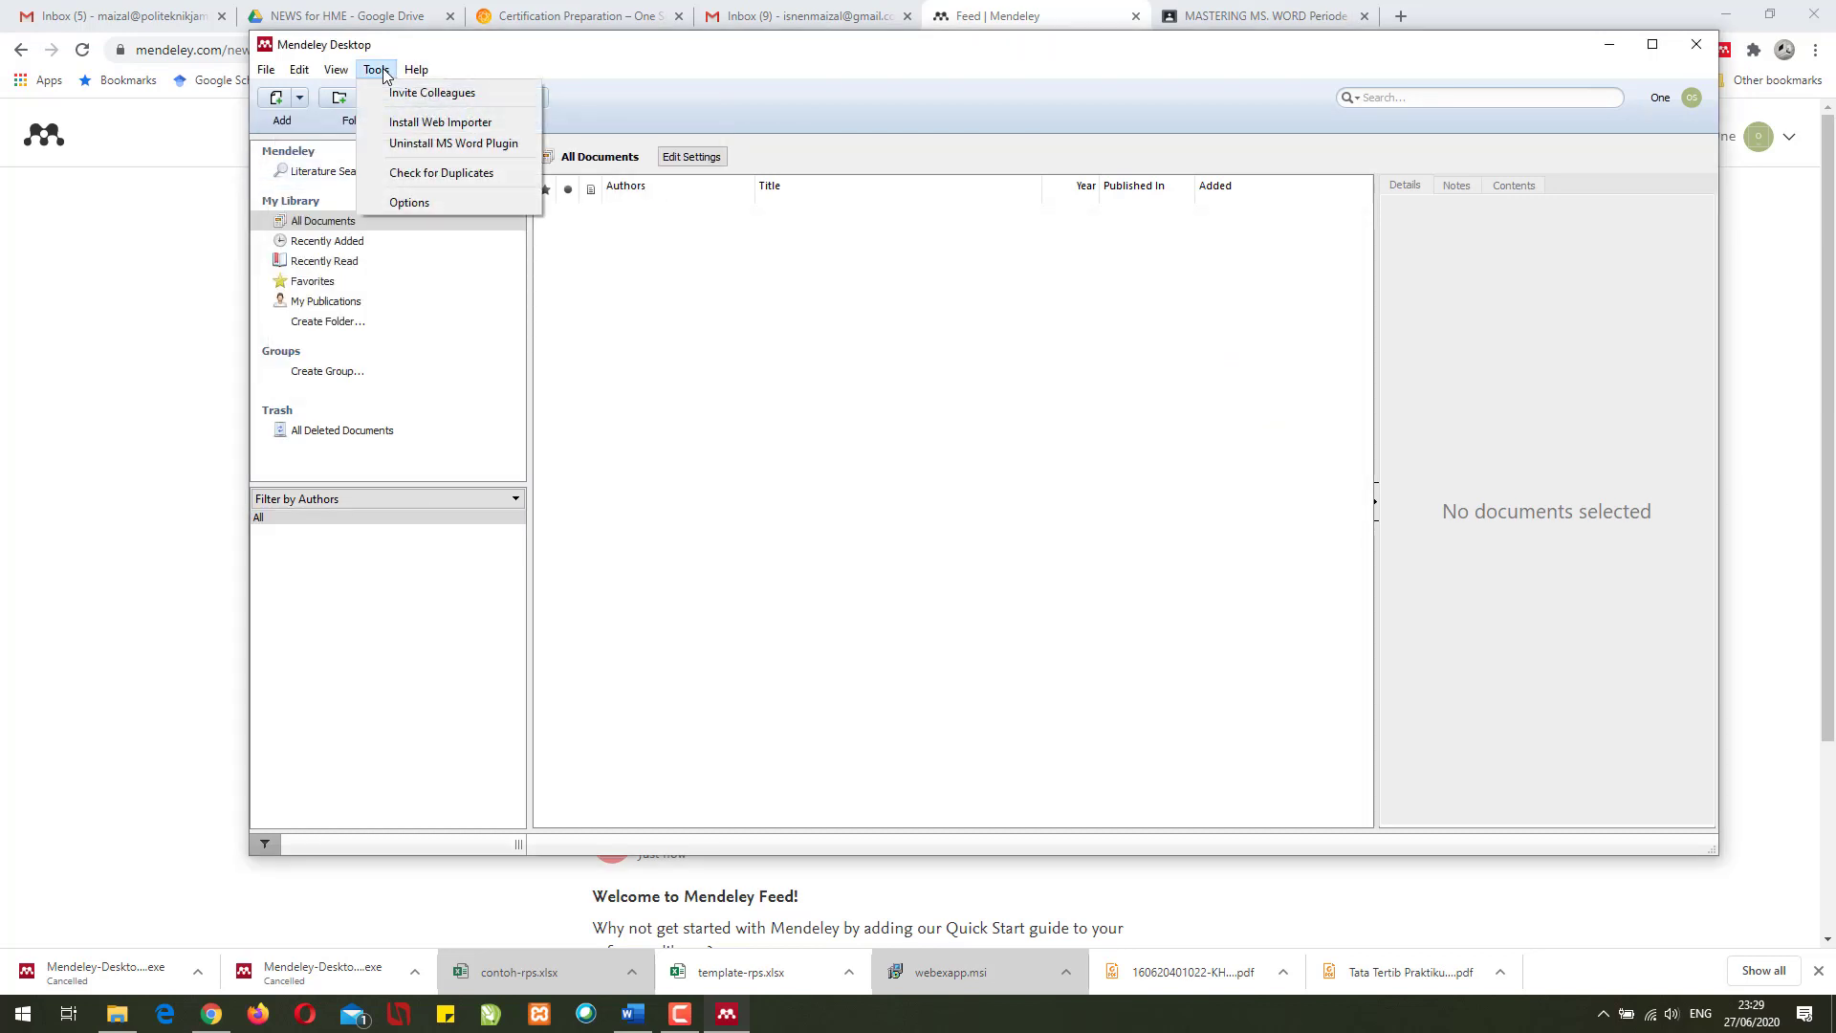
left_click(421, 125)
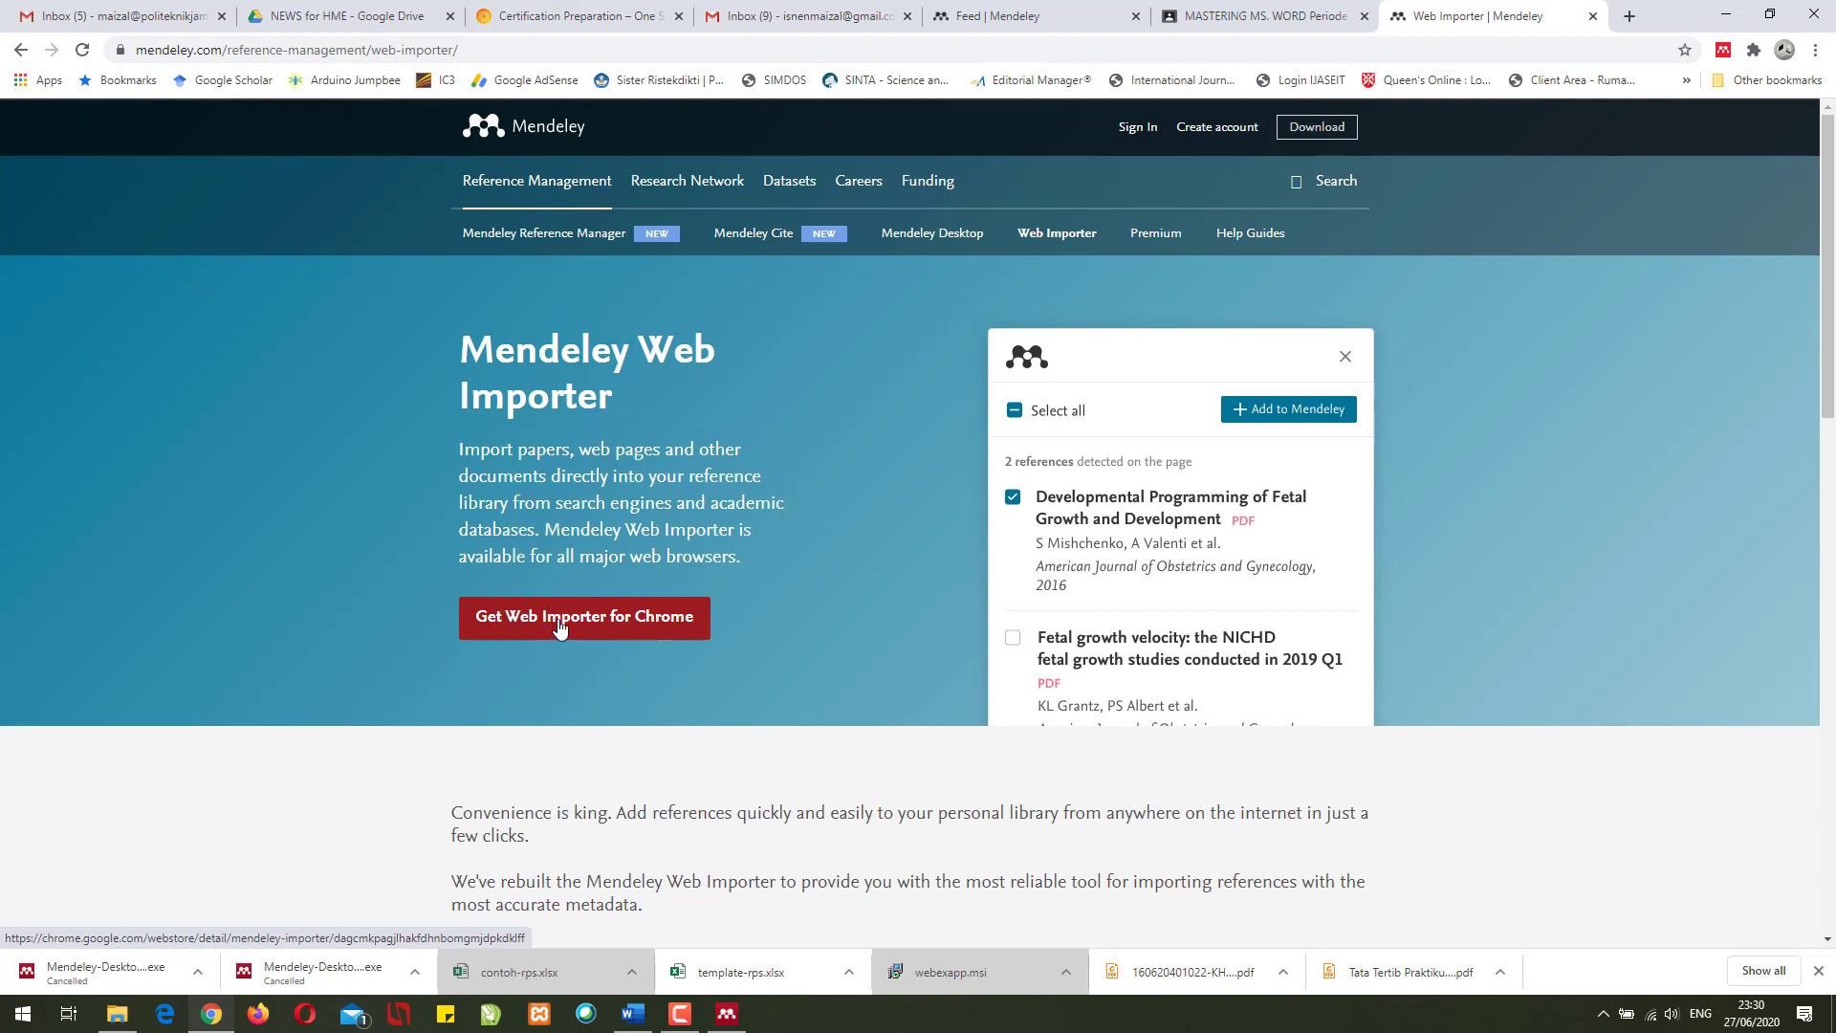
- Add the Mendeley Web Importer extension to Chrome and close its store tab
left_click(559, 626)
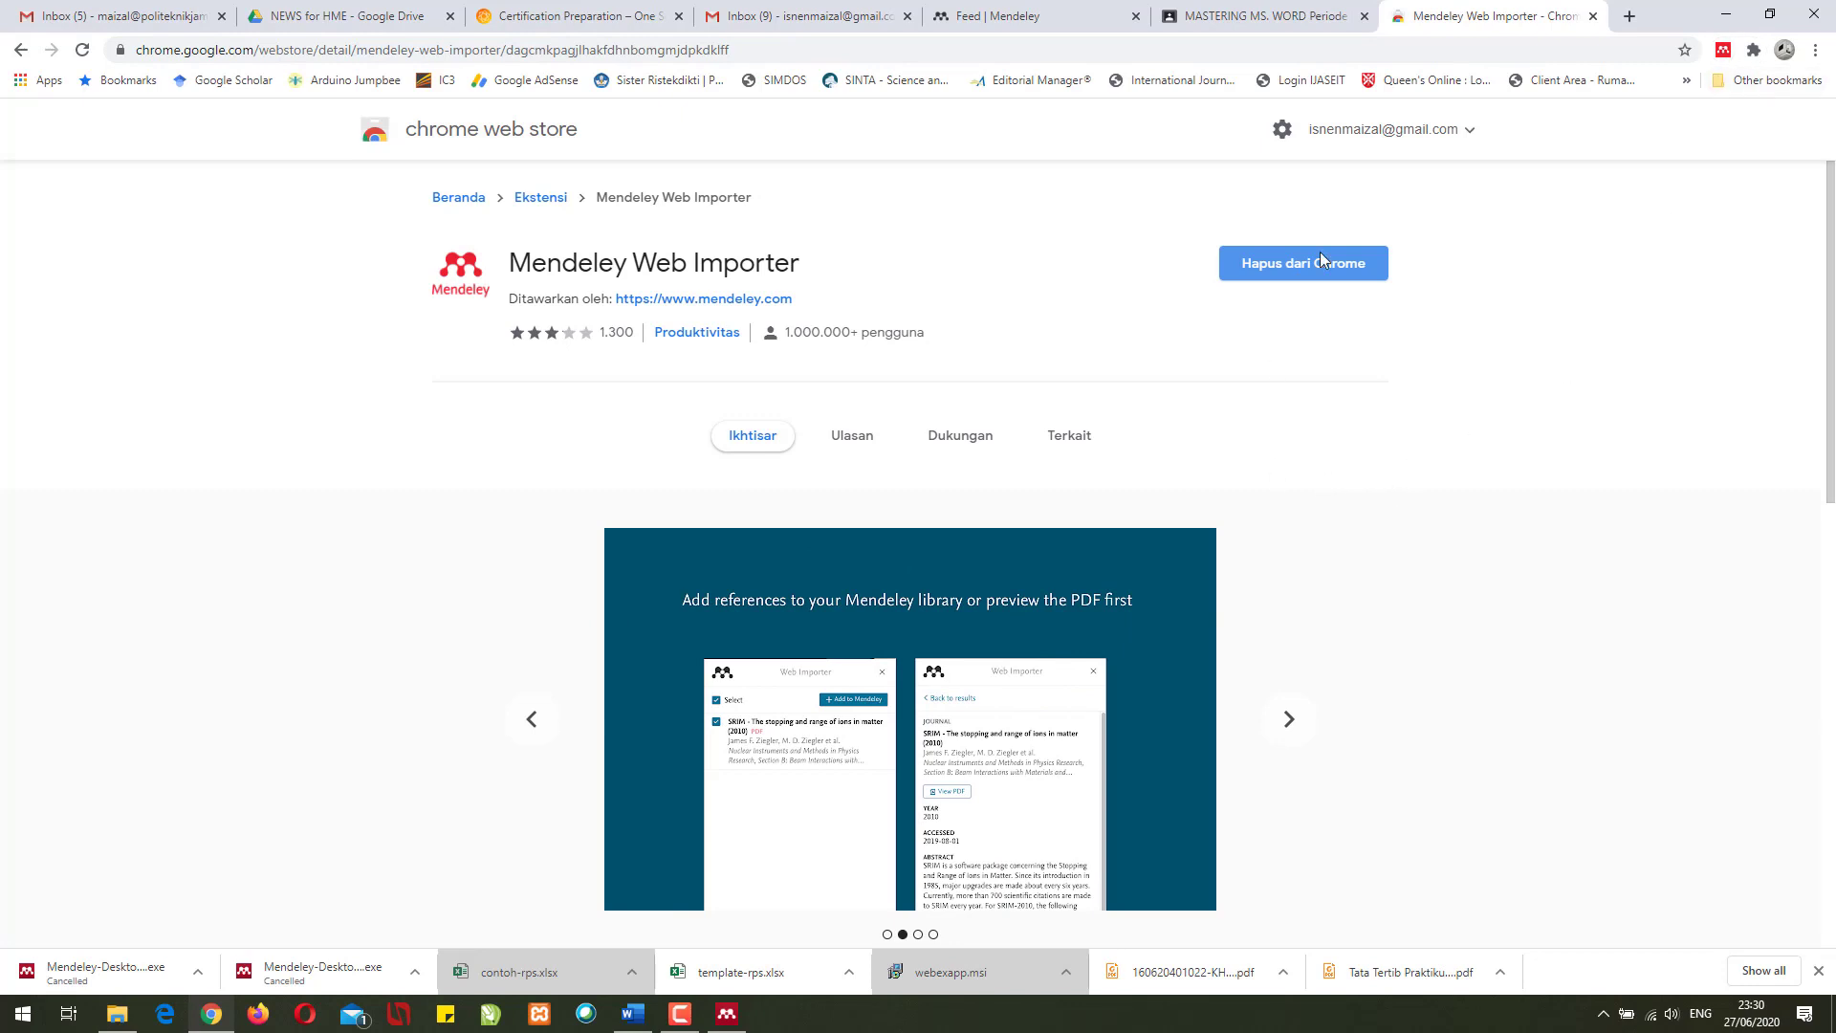
left_click(1593, 17)
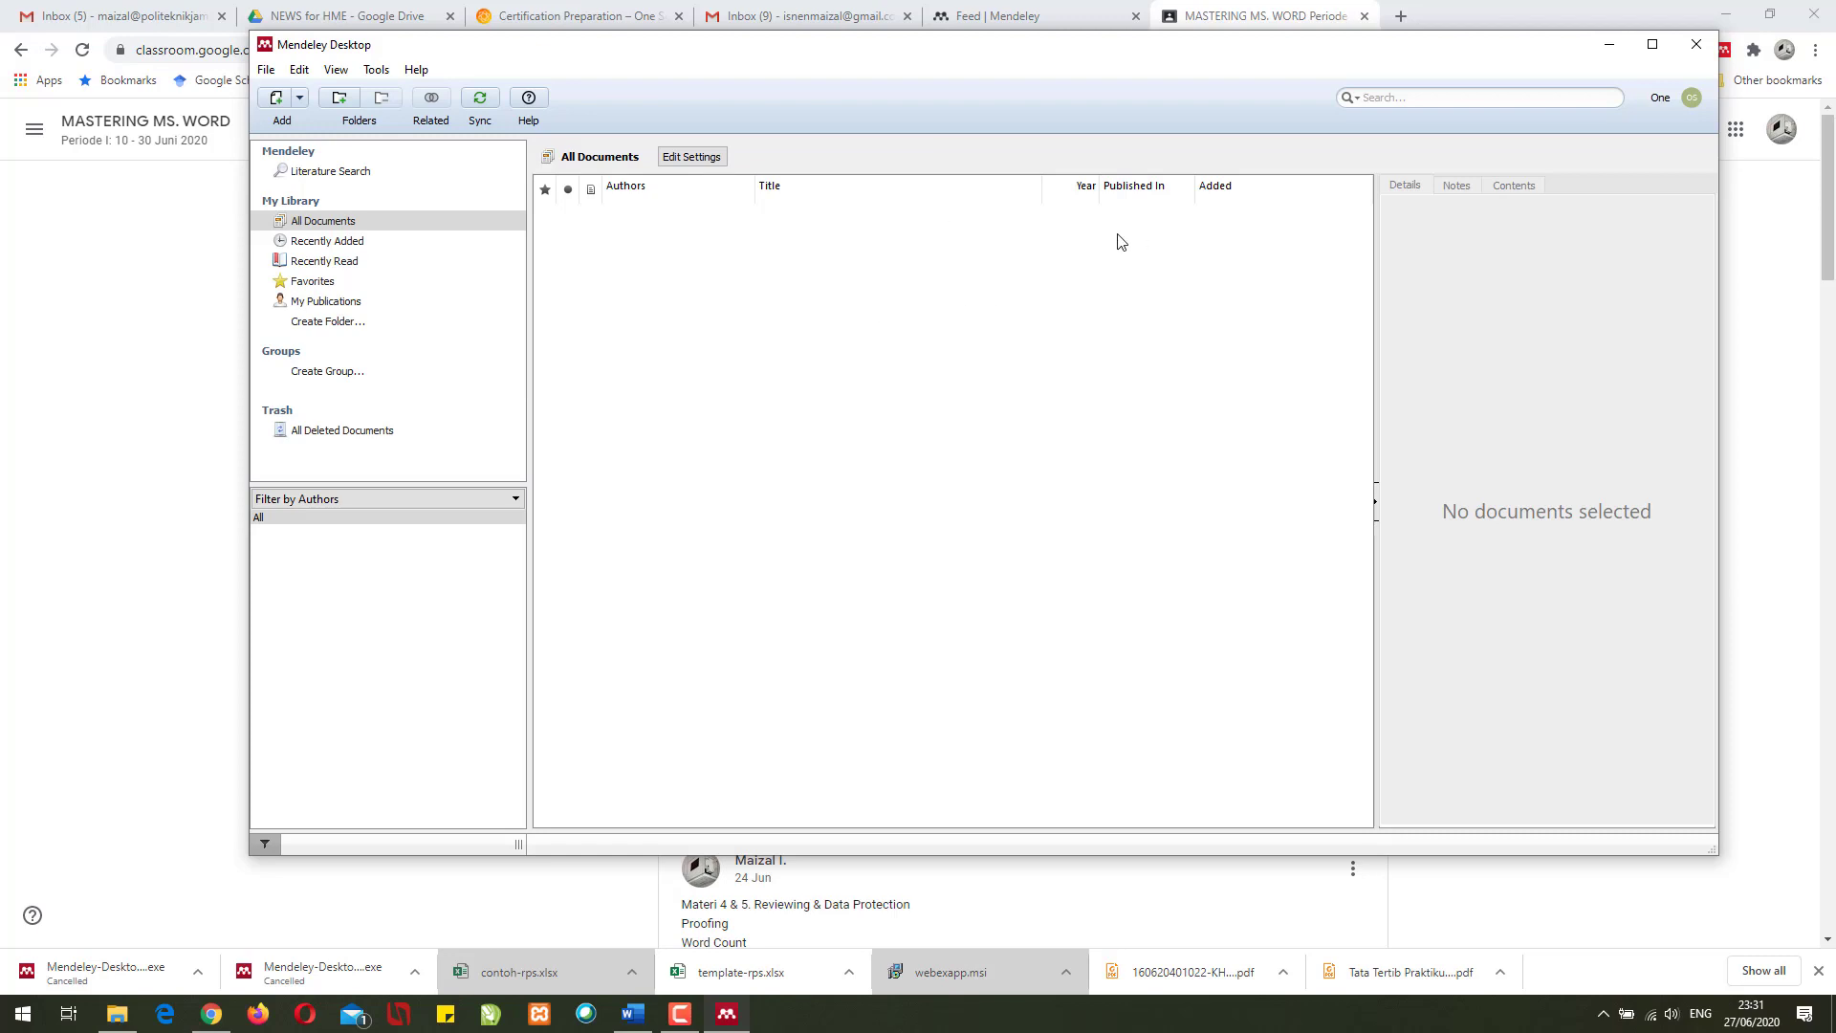
- Go to Google Scholar in a new browser tab
left_click(1595, 52)
left_click(1401, 16)
type("goo")
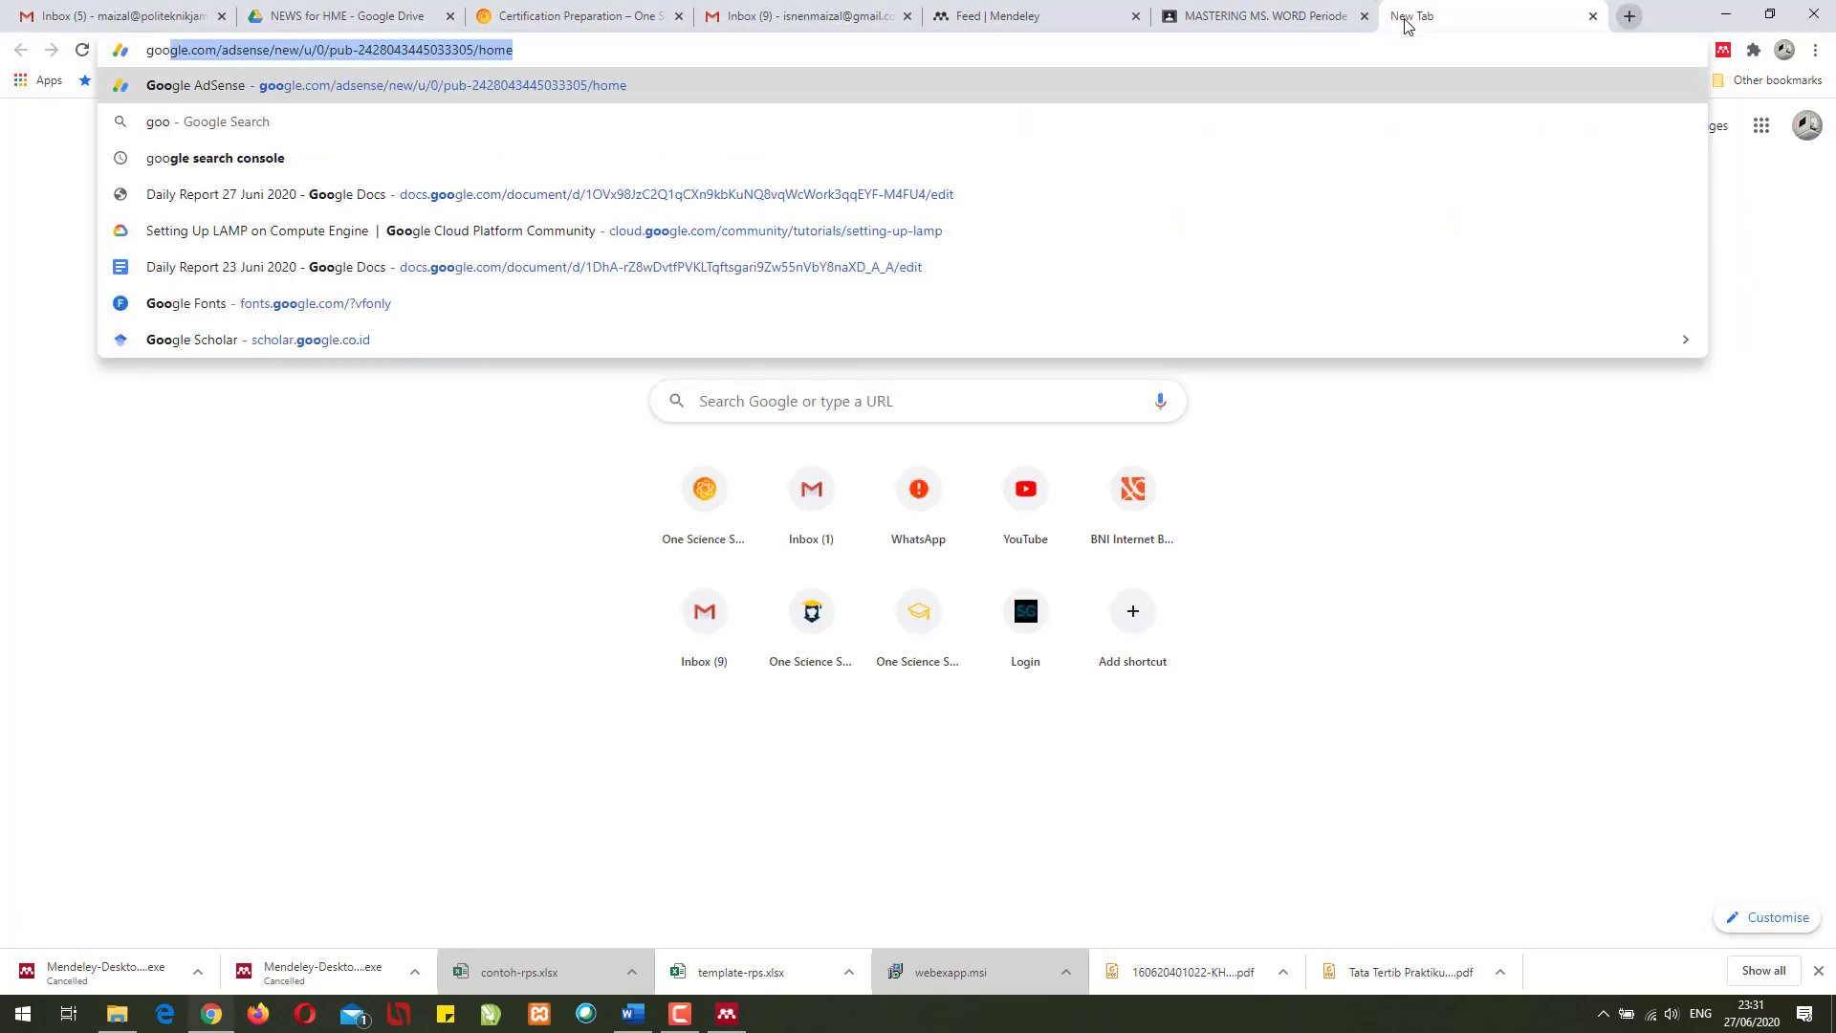
type("gle ")
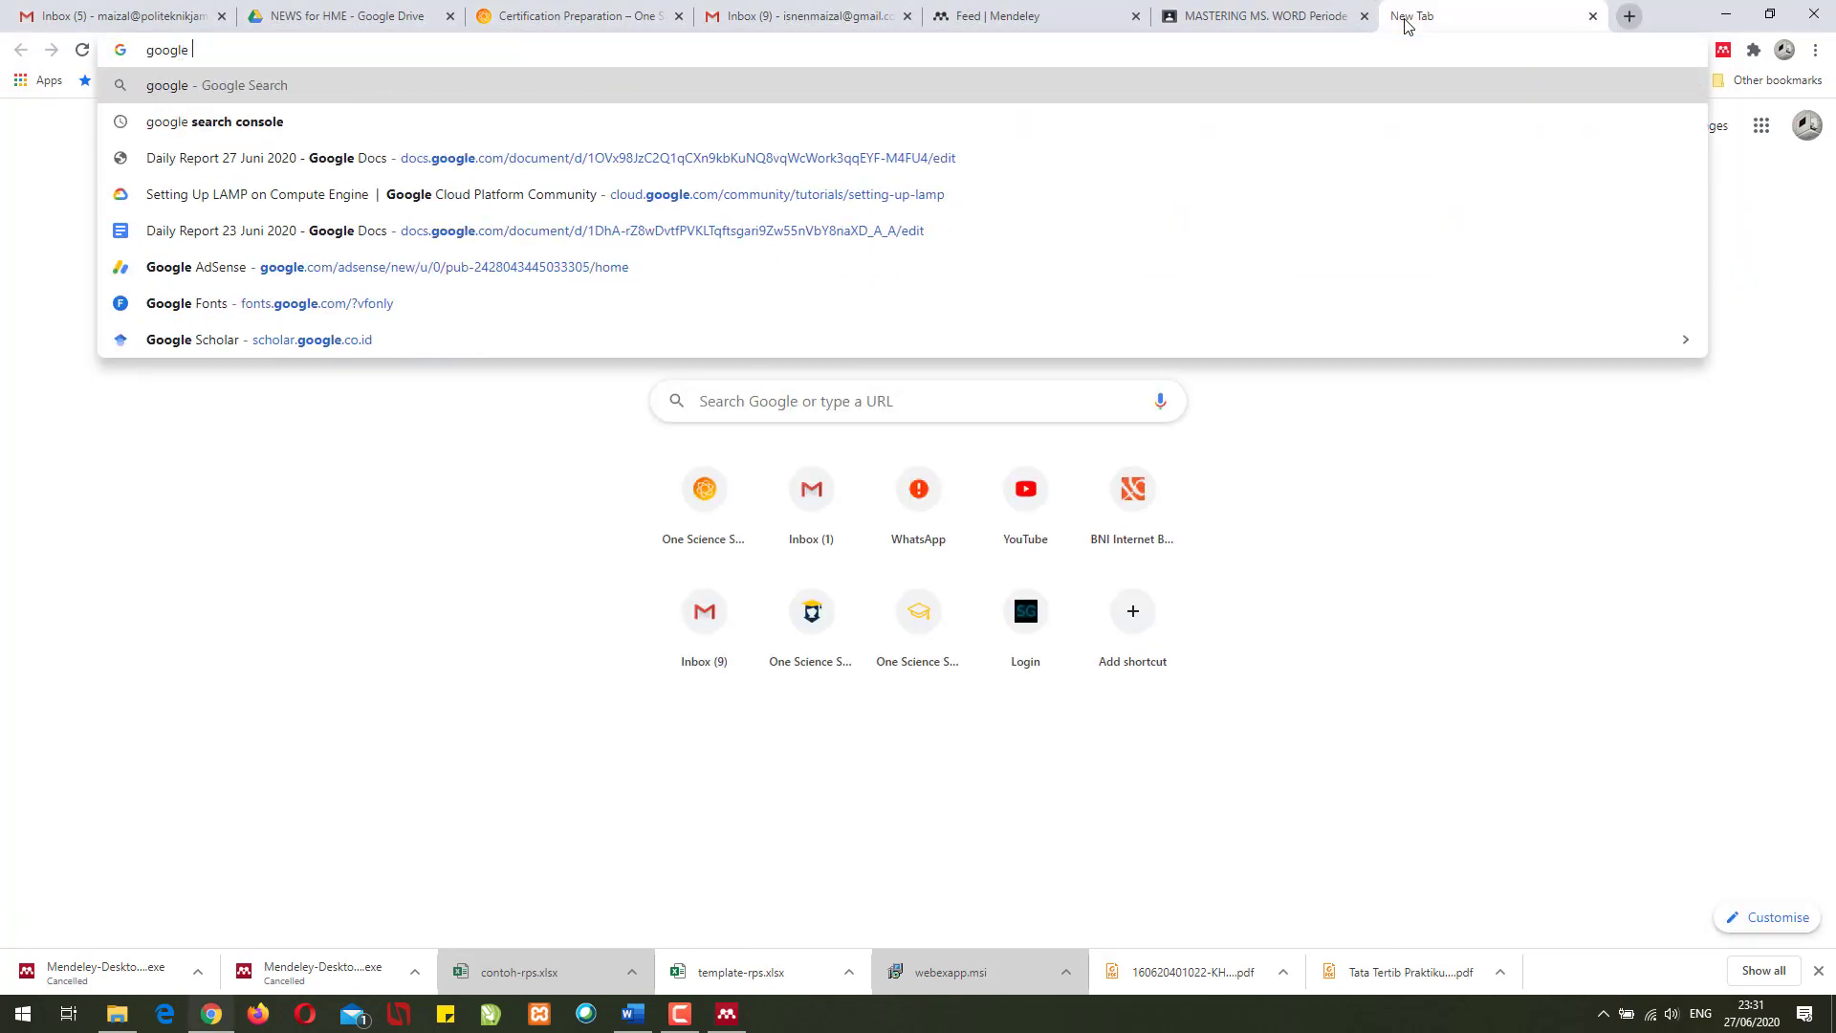
type("scholar")
key("Return")
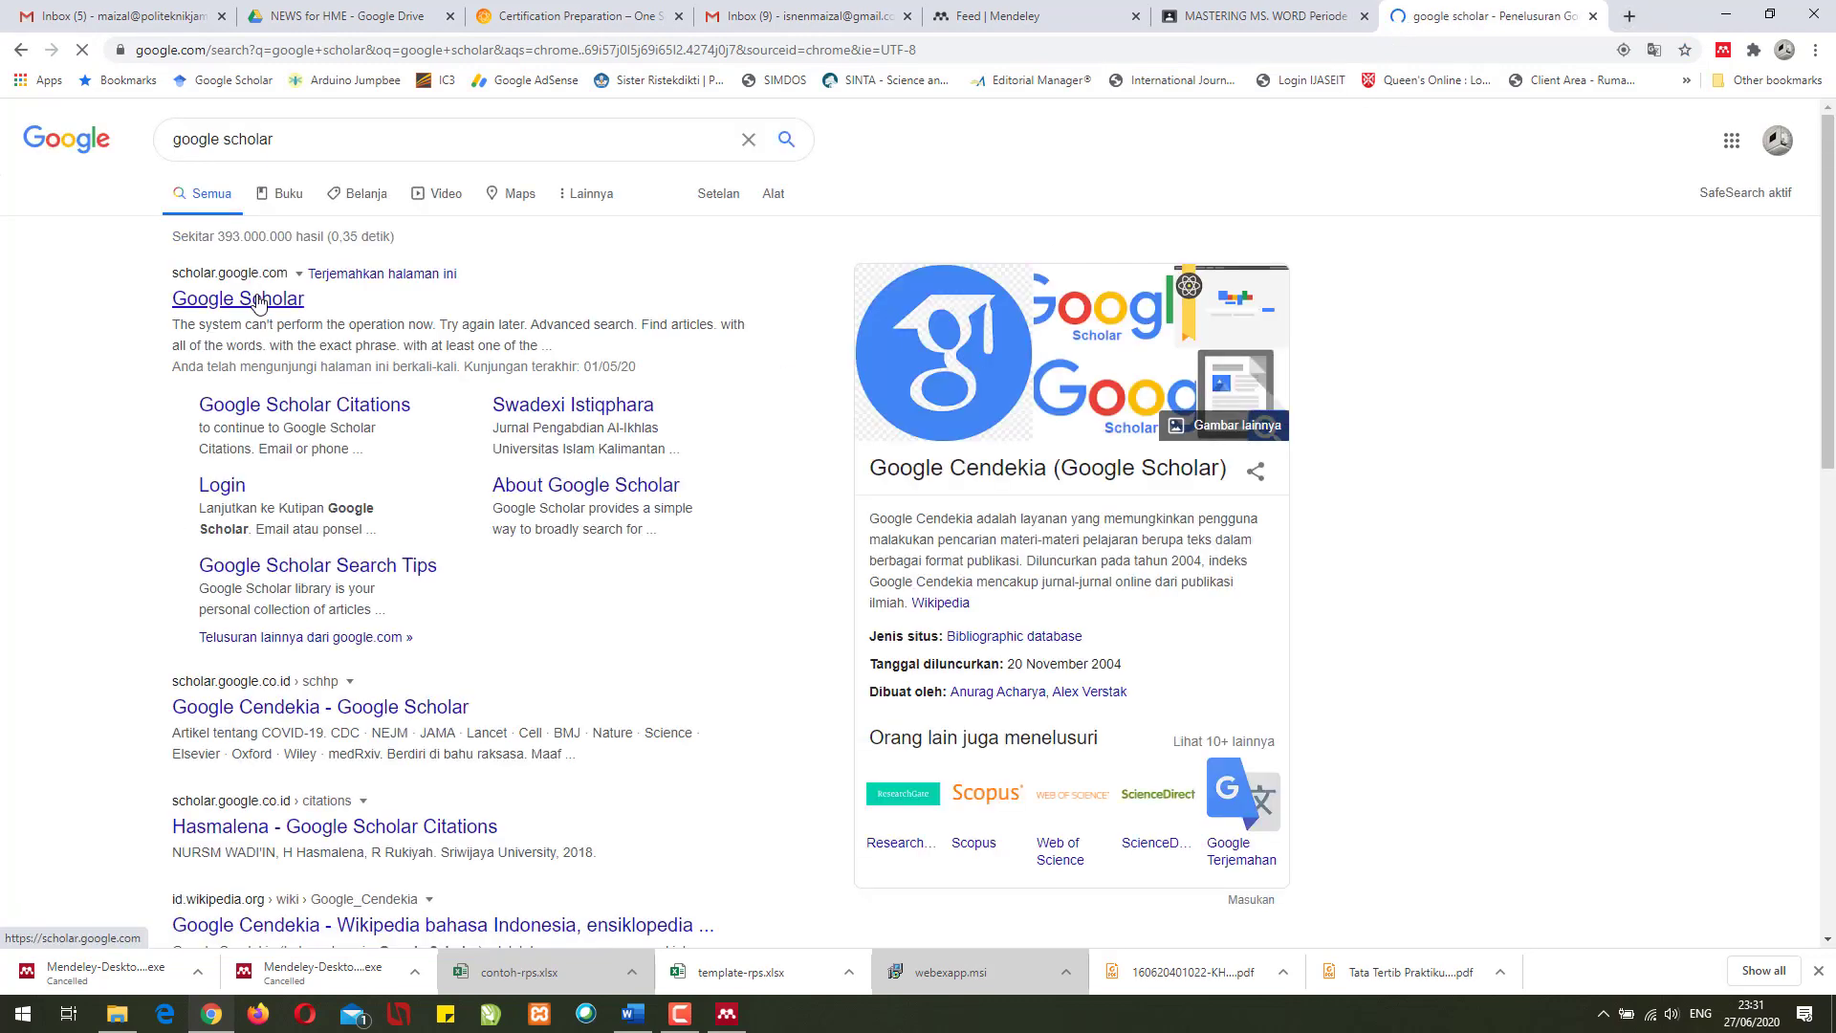
left_click(256, 300)
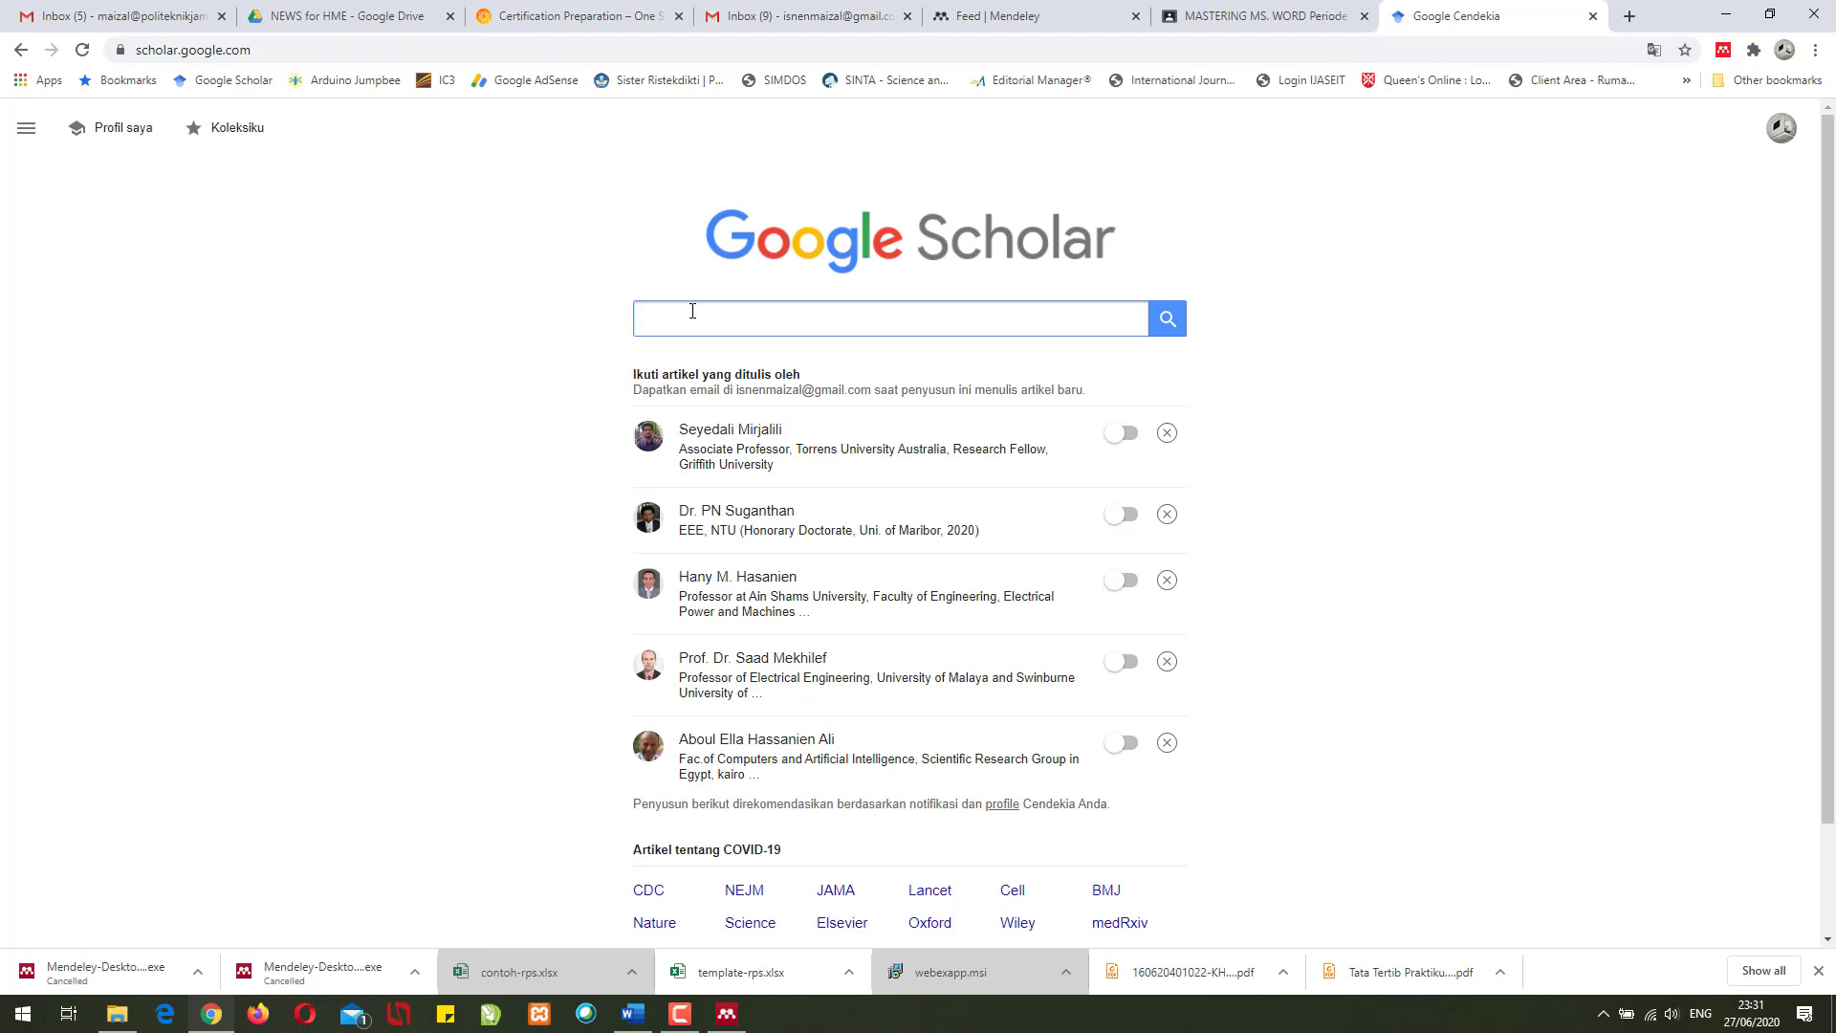
- Search 'corona virus', download the first result's RefMan citation as scholar.ris, and show it in Downloads
type("corona virus")
key("Return")
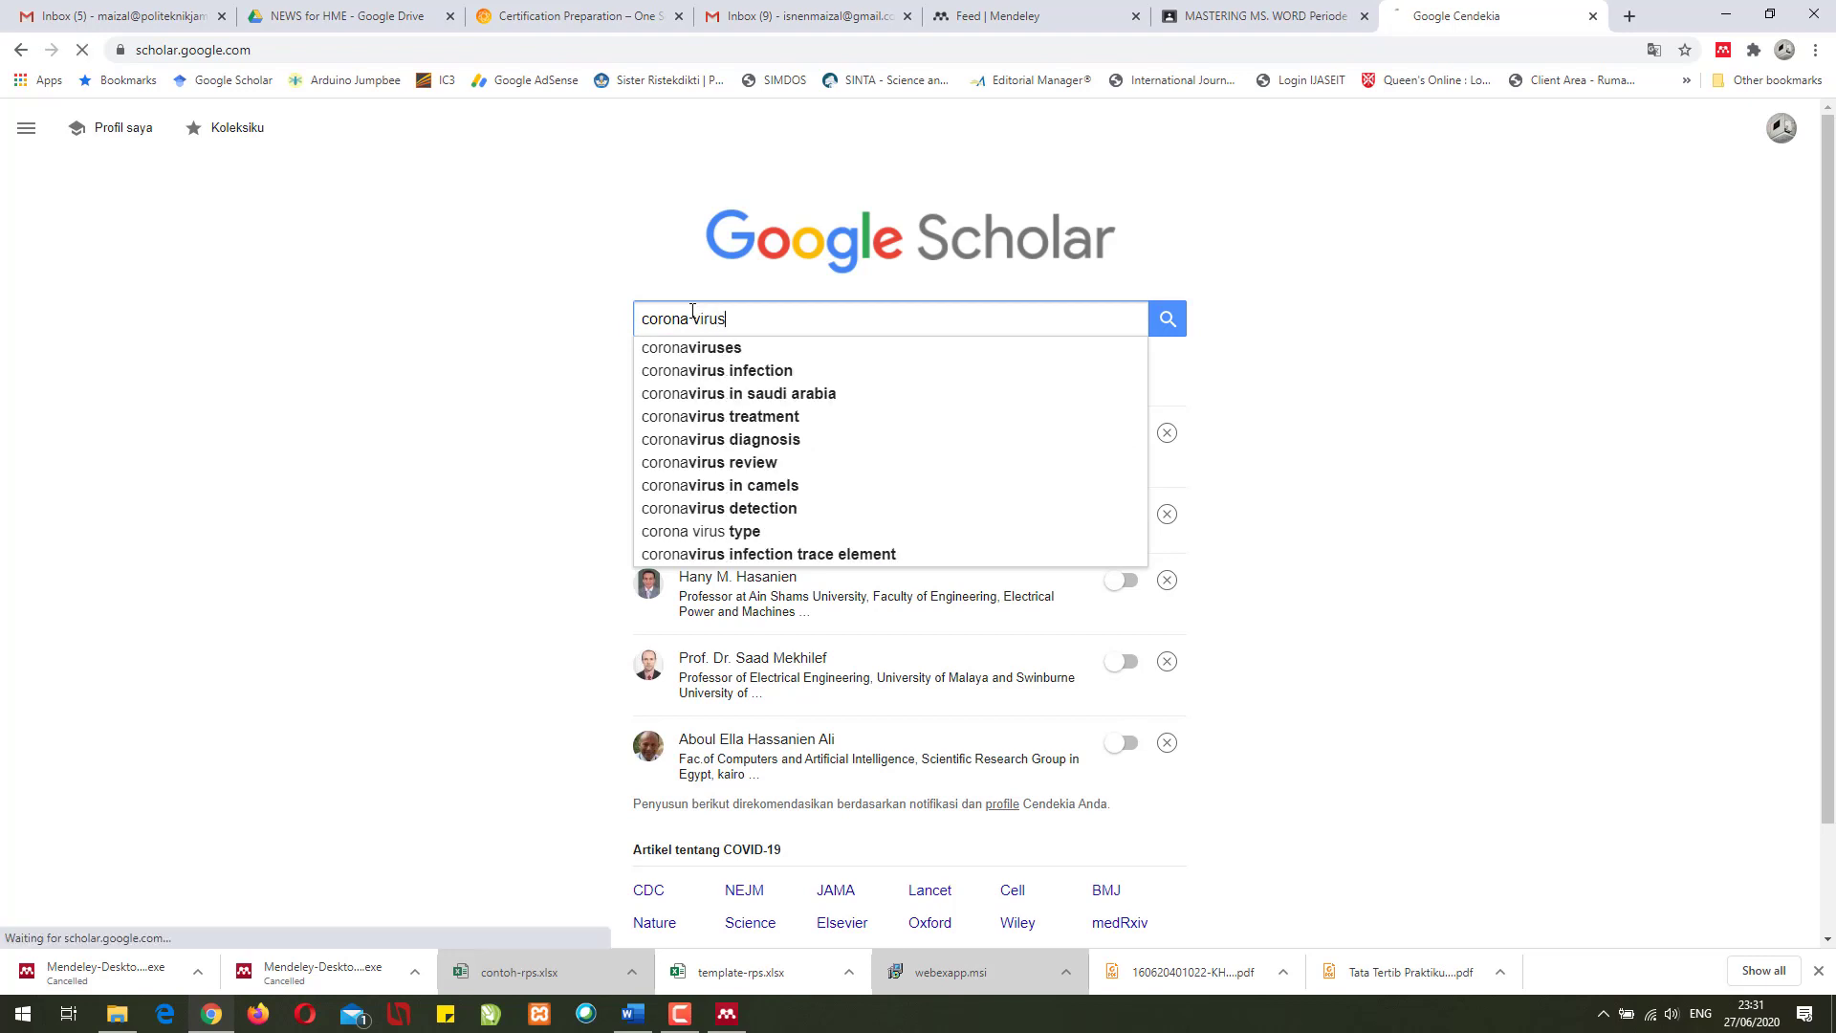
left_click(287, 333)
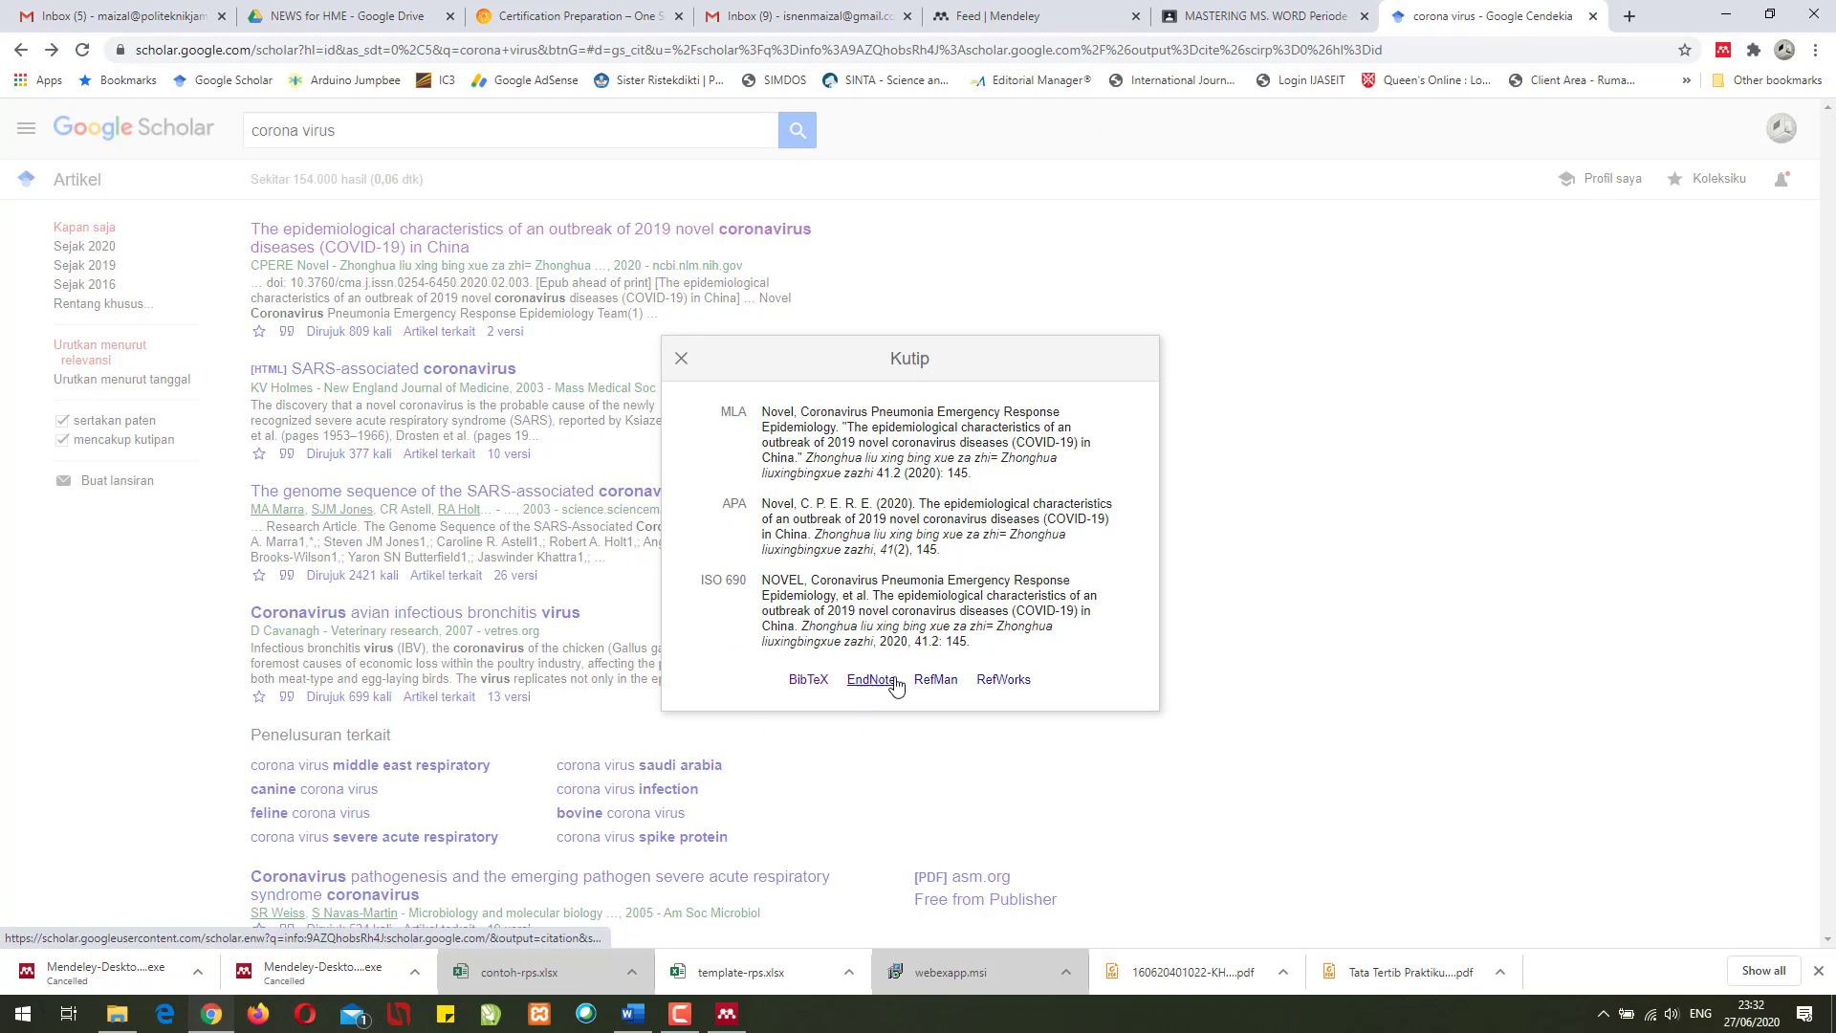
left_click(938, 681)
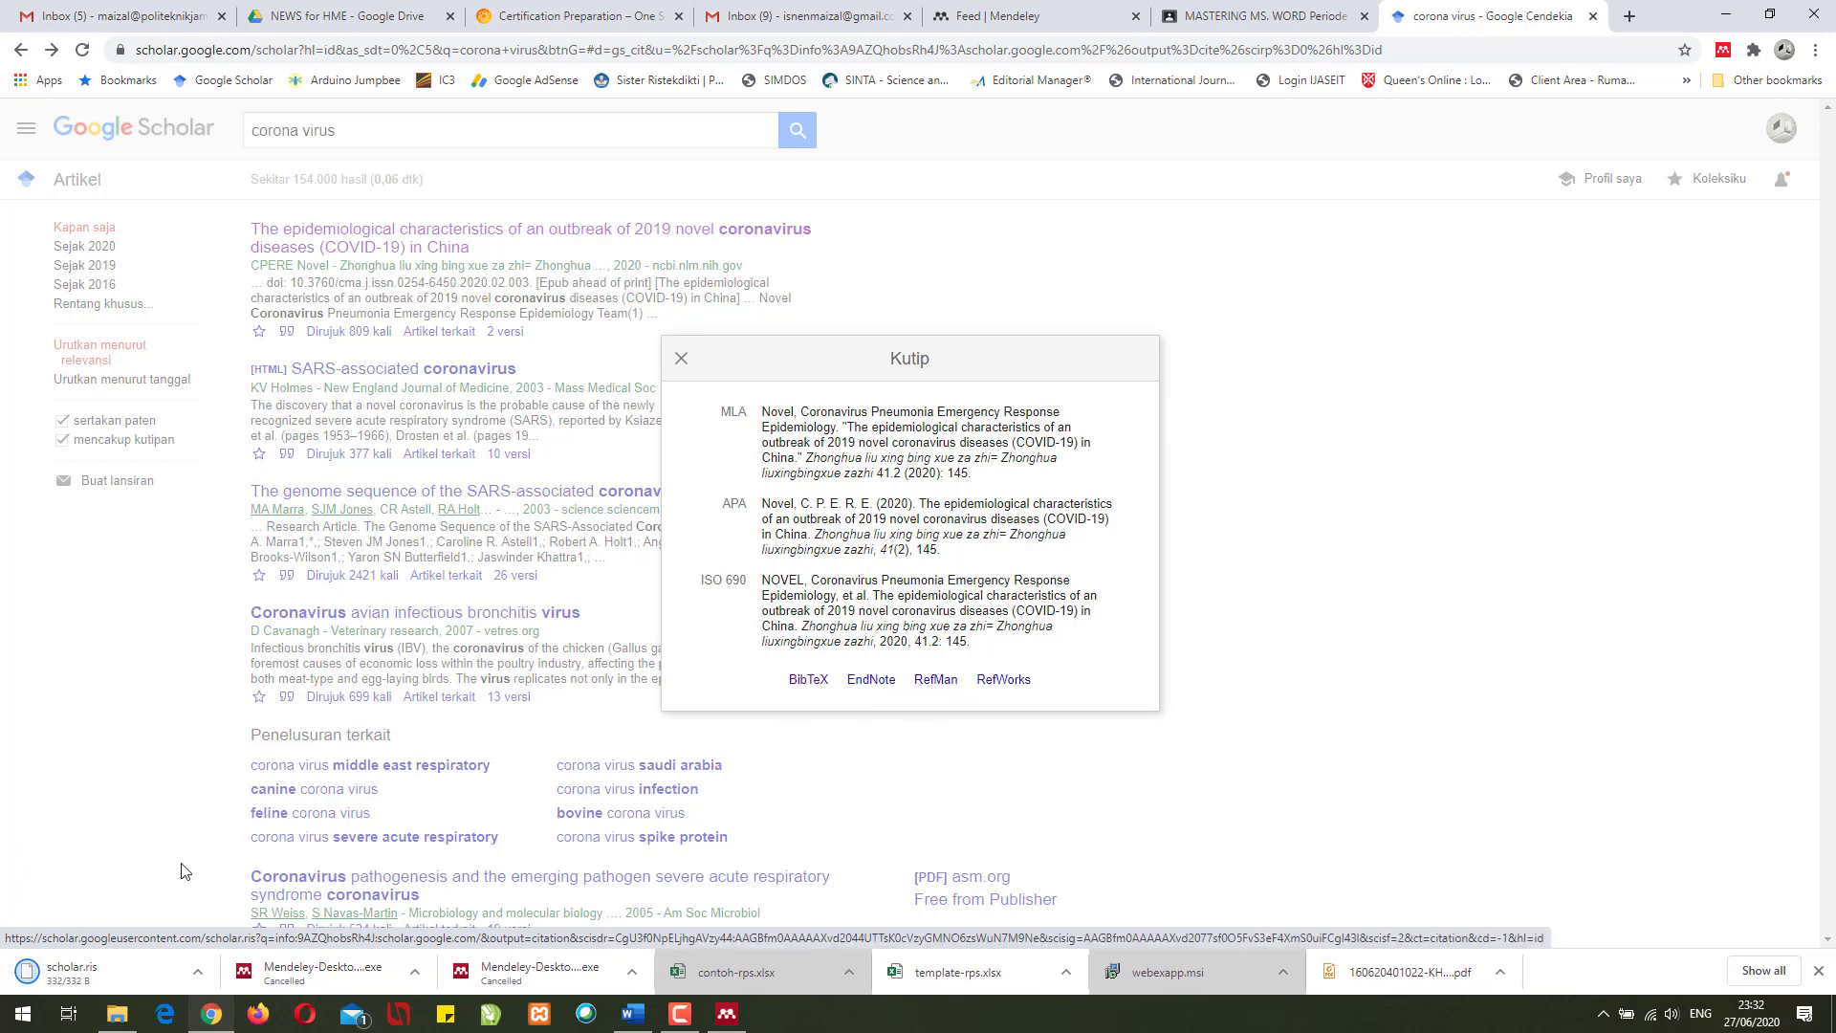
left_click(198, 985)
left_click(233, 920)
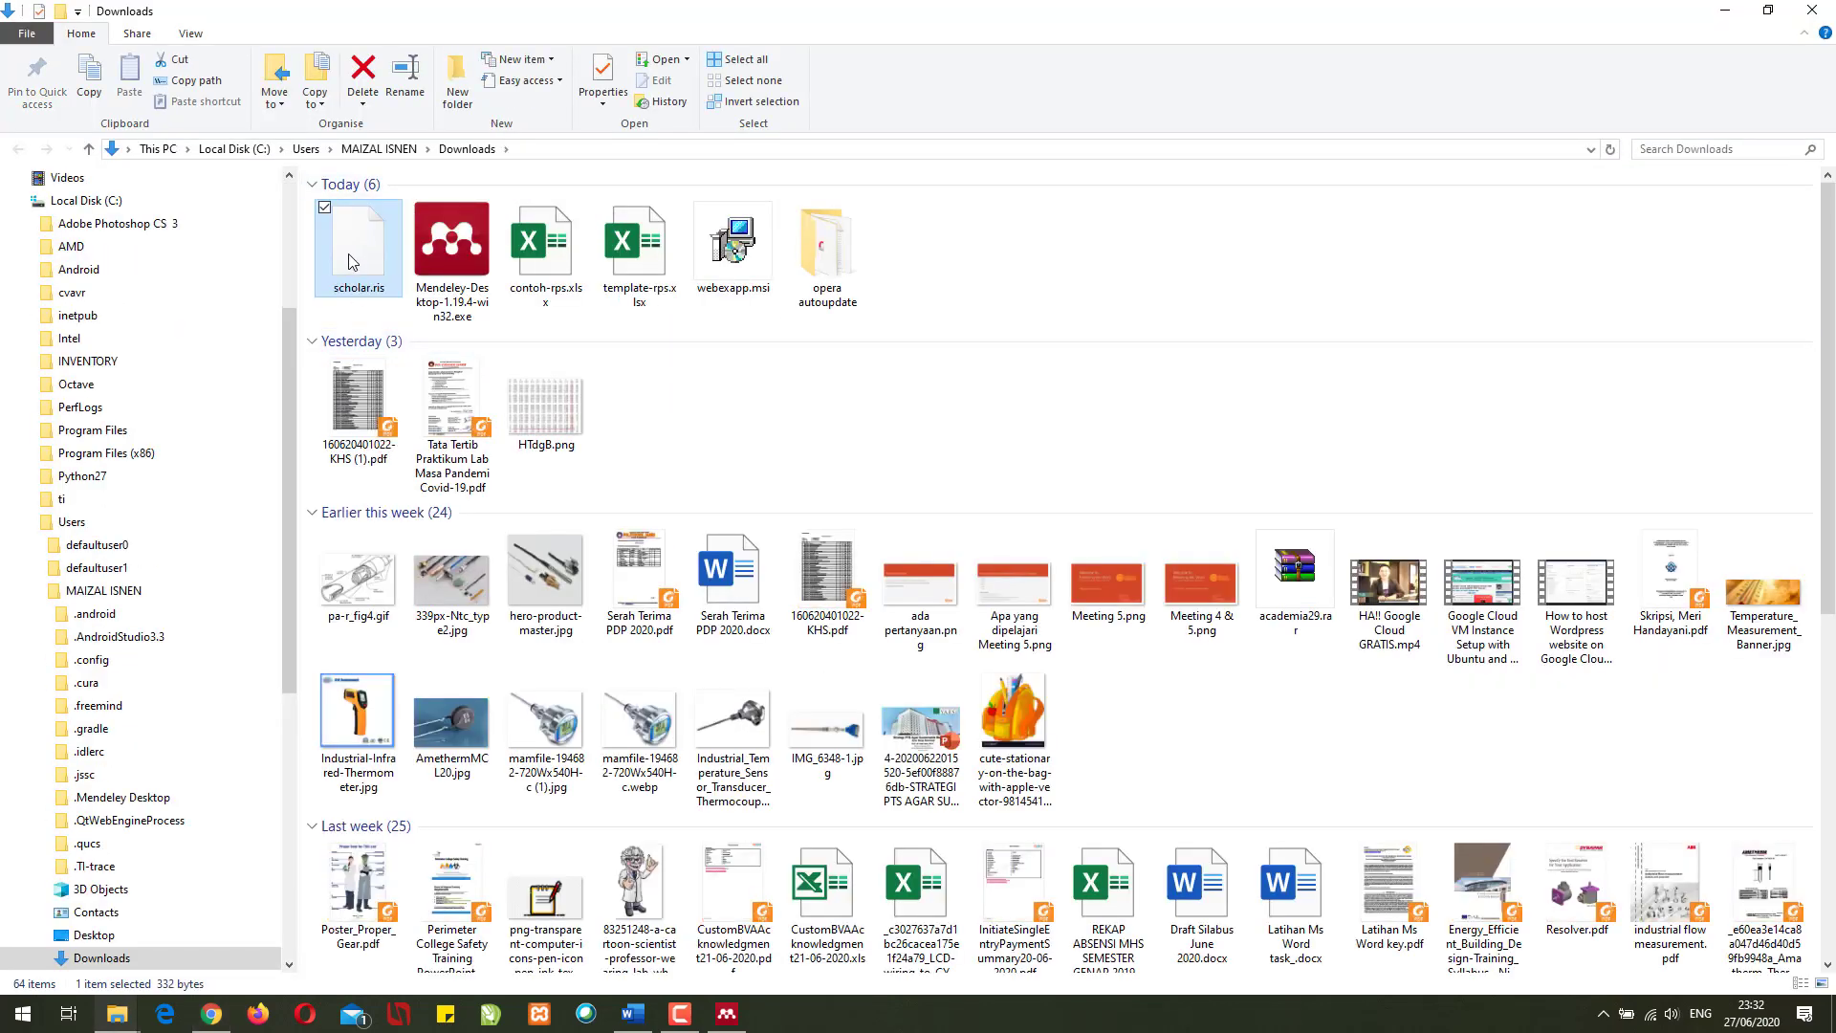
- Drag scholar.ris from Downloads into the Mendeley library and maximise Mendeley
left_click(727, 1014)
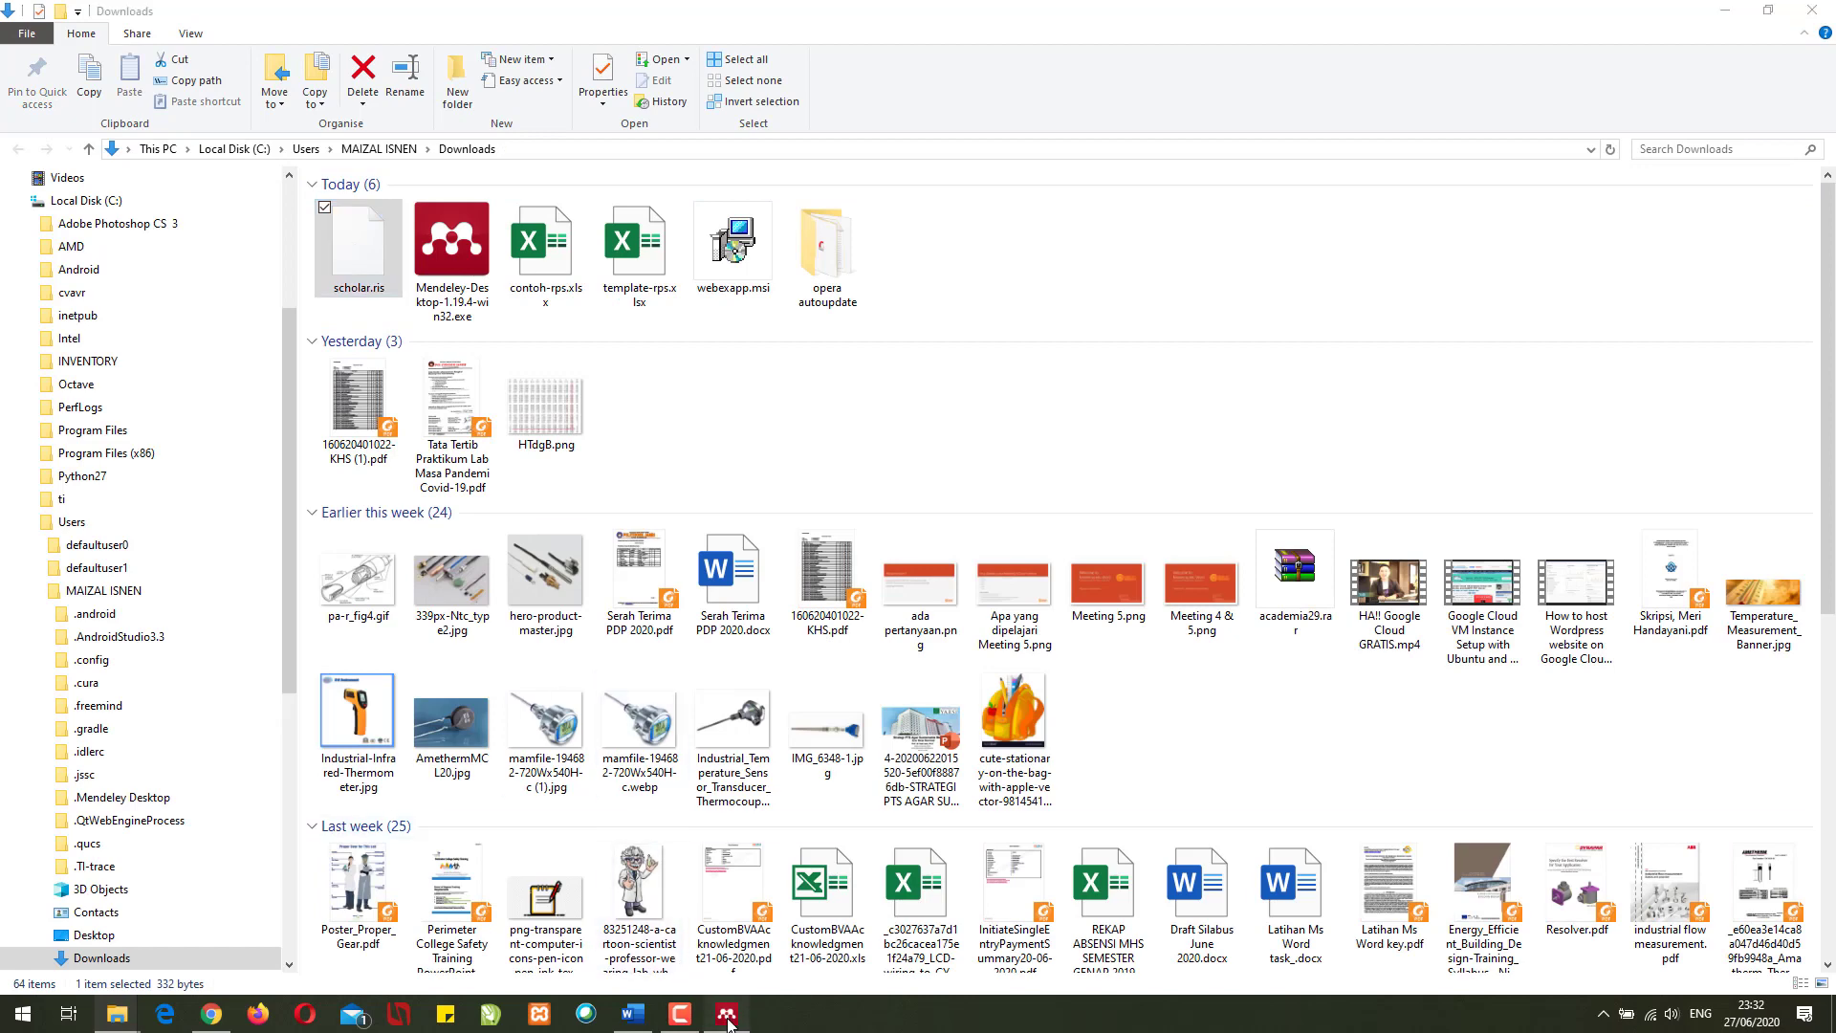
left_click_drag(840, 48, 1167, 100)
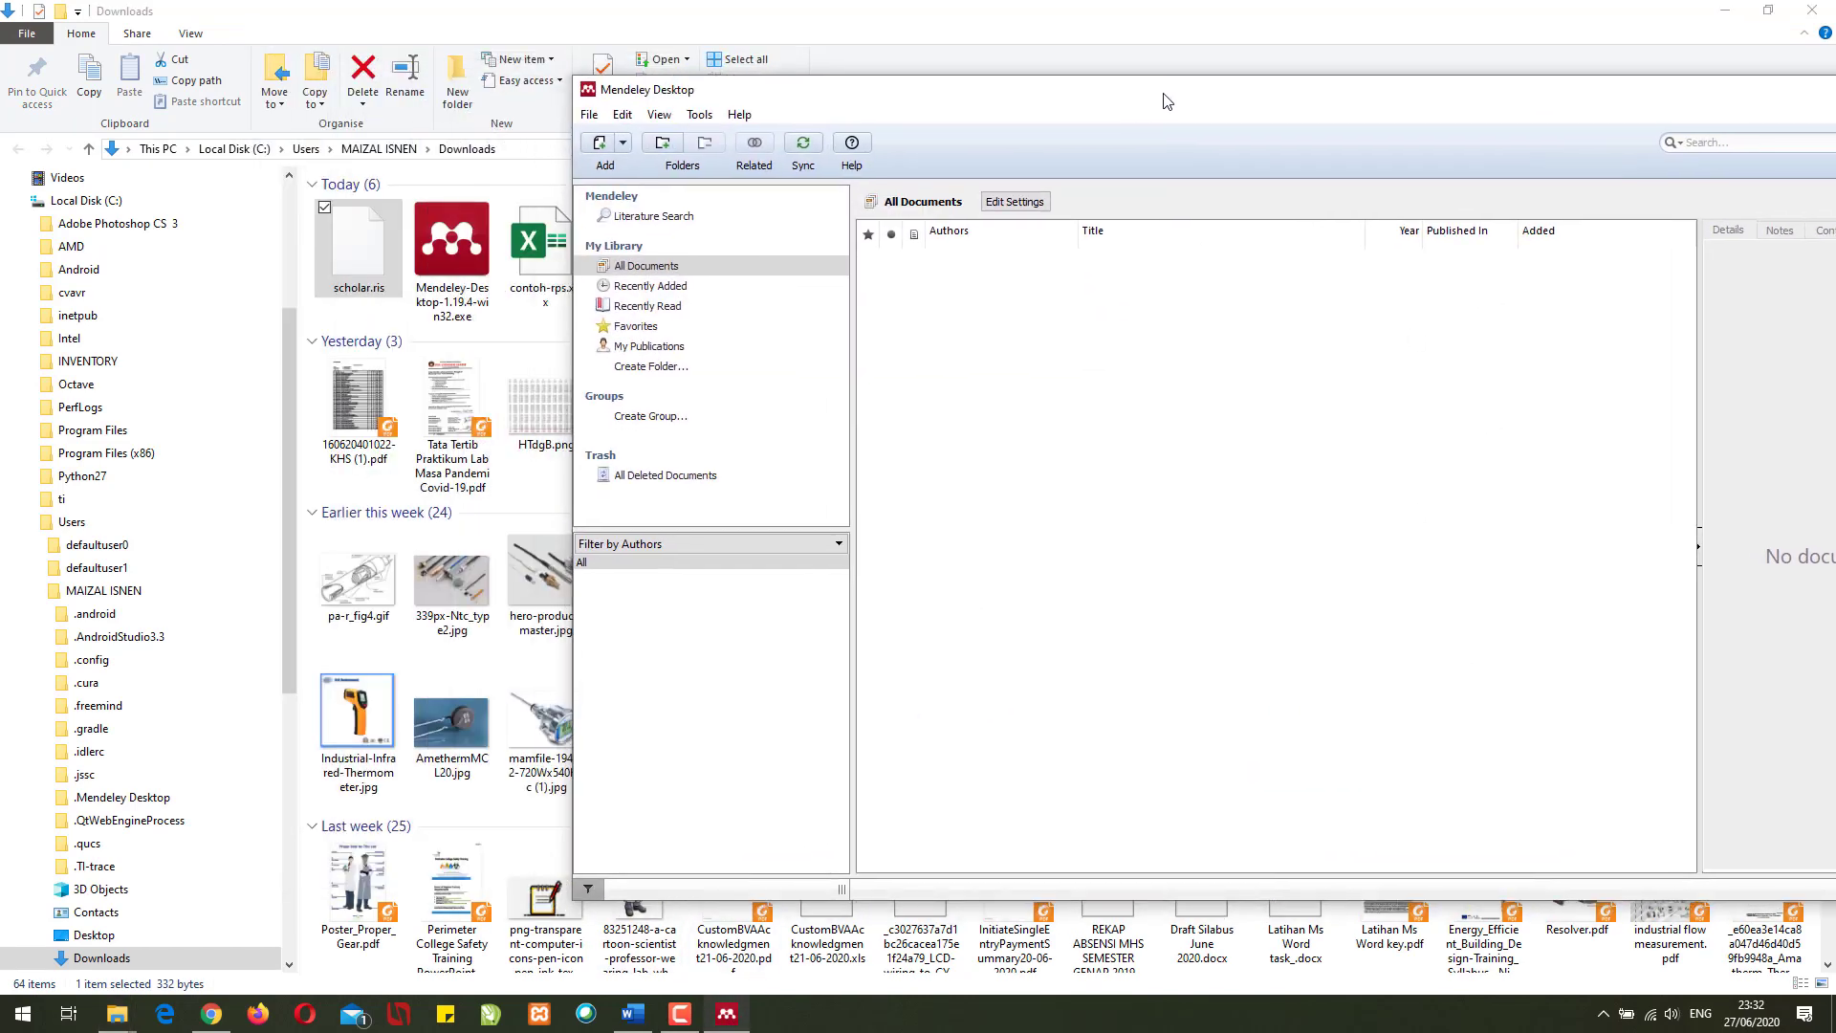
left_click_drag(364, 247, 1069, 391)
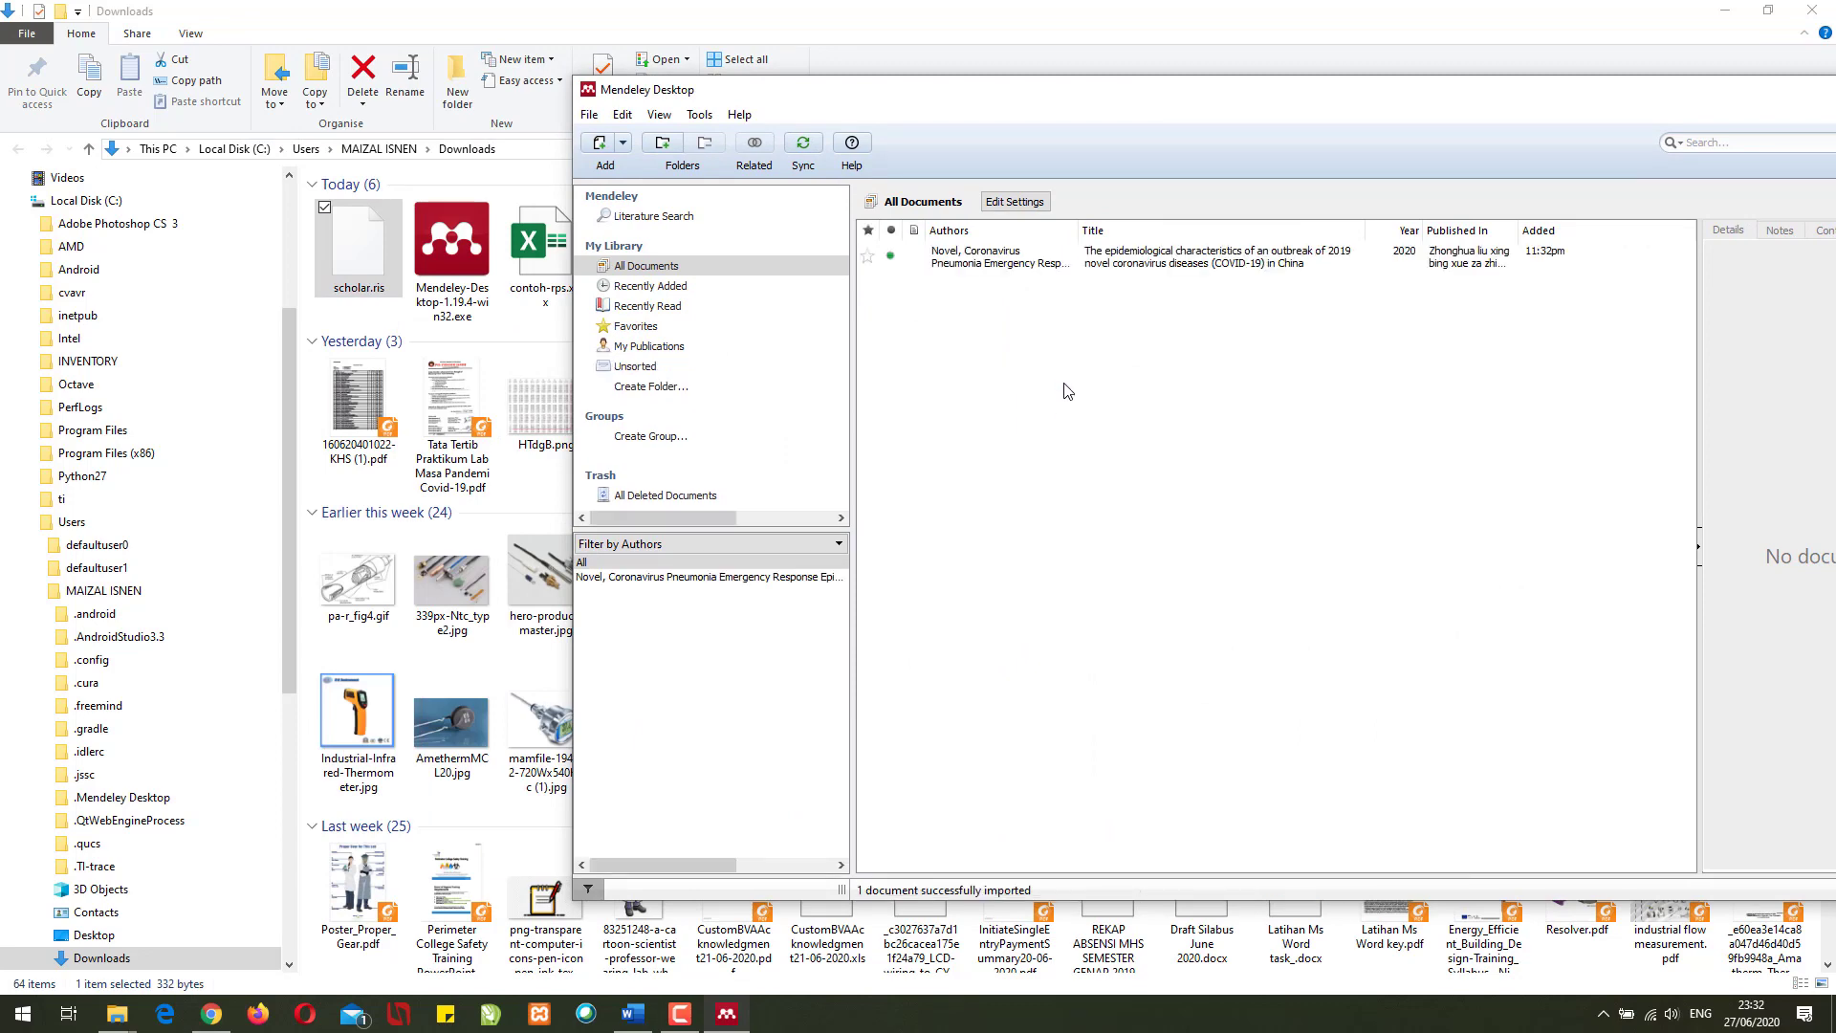
left_click_drag(1343, 110, 894, 8)
- Review the 2019 novel coronavirus article's details, then bring the Scholar results back
left_click(481, 177)
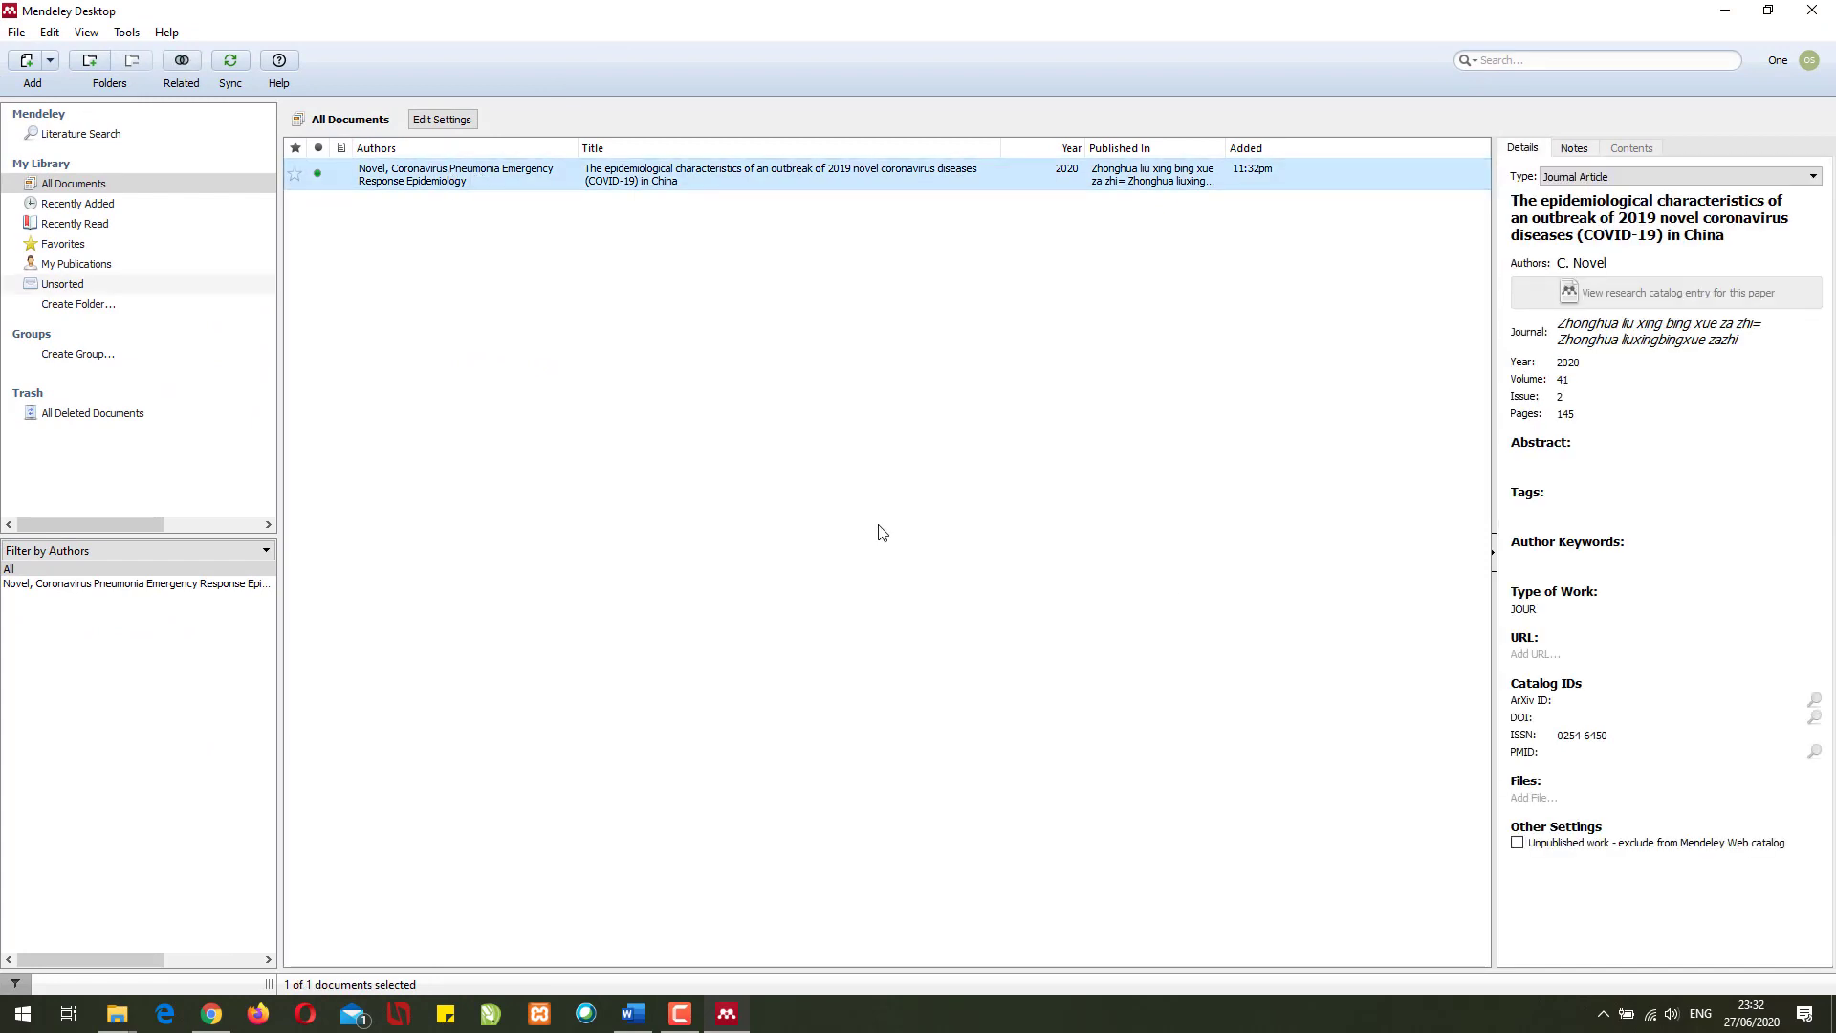
left_click(1579, 218)
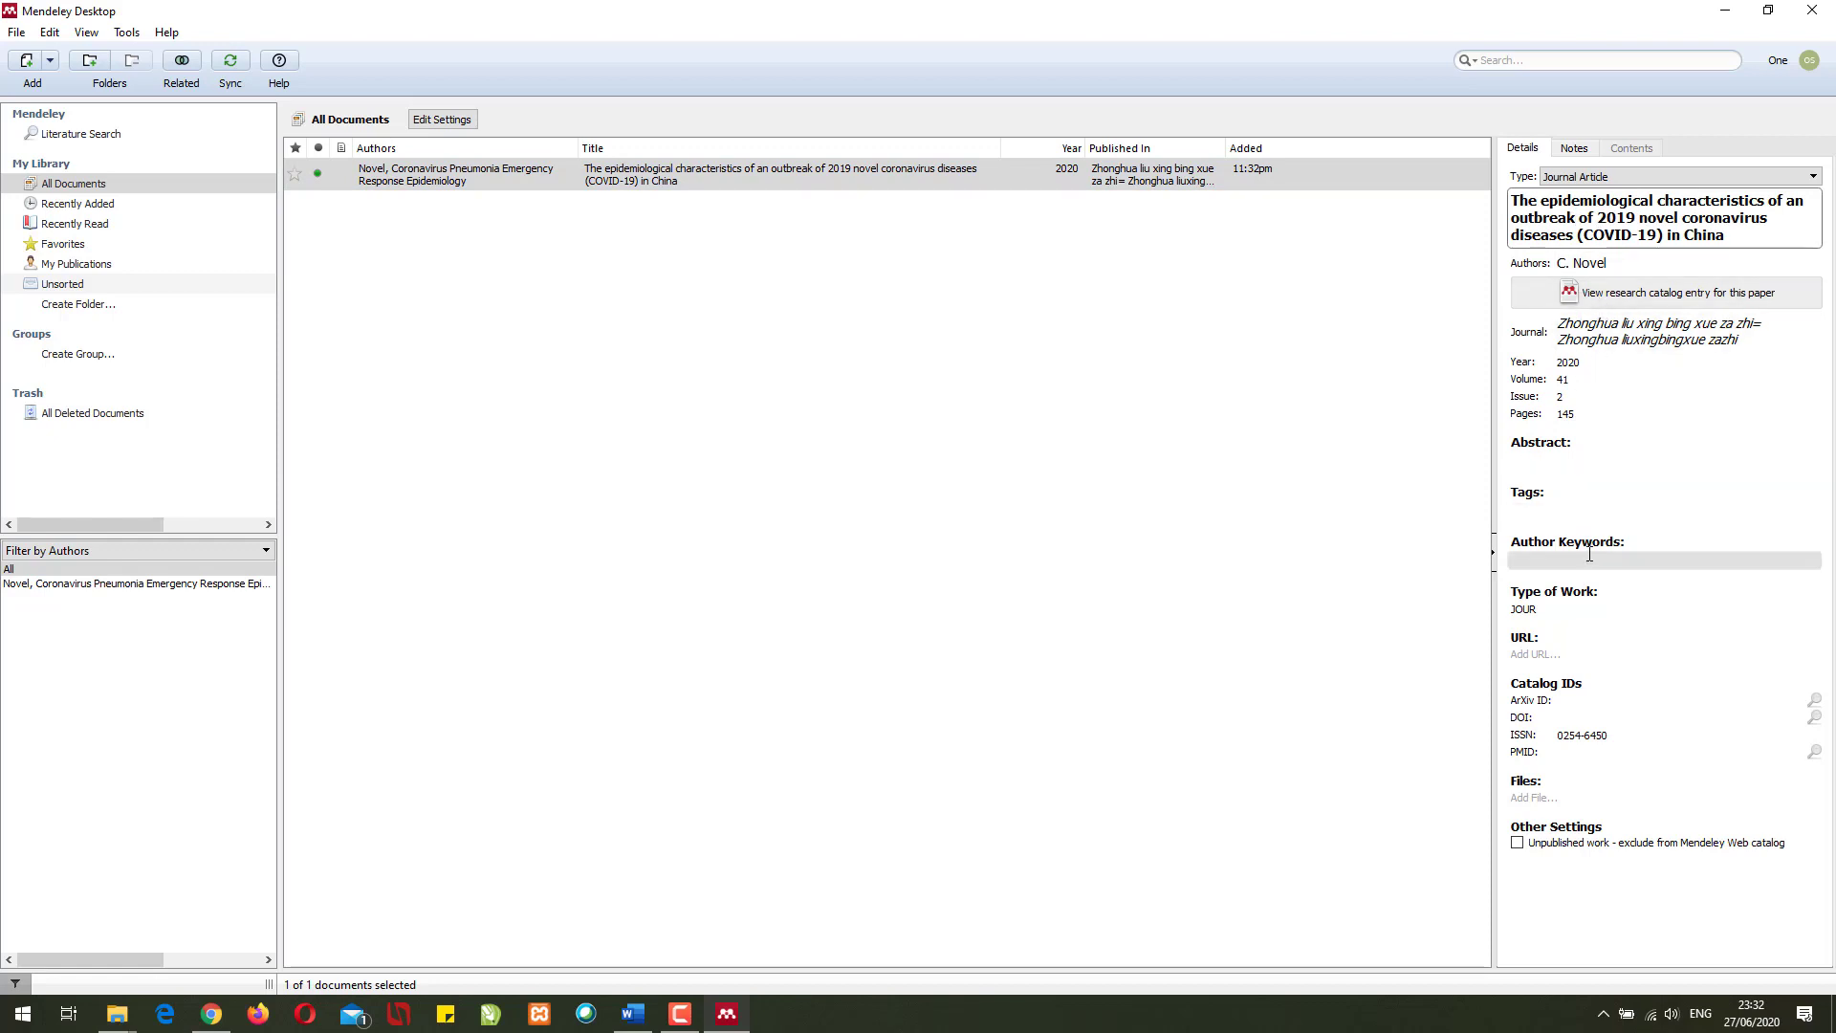
left_click(1572, 735)
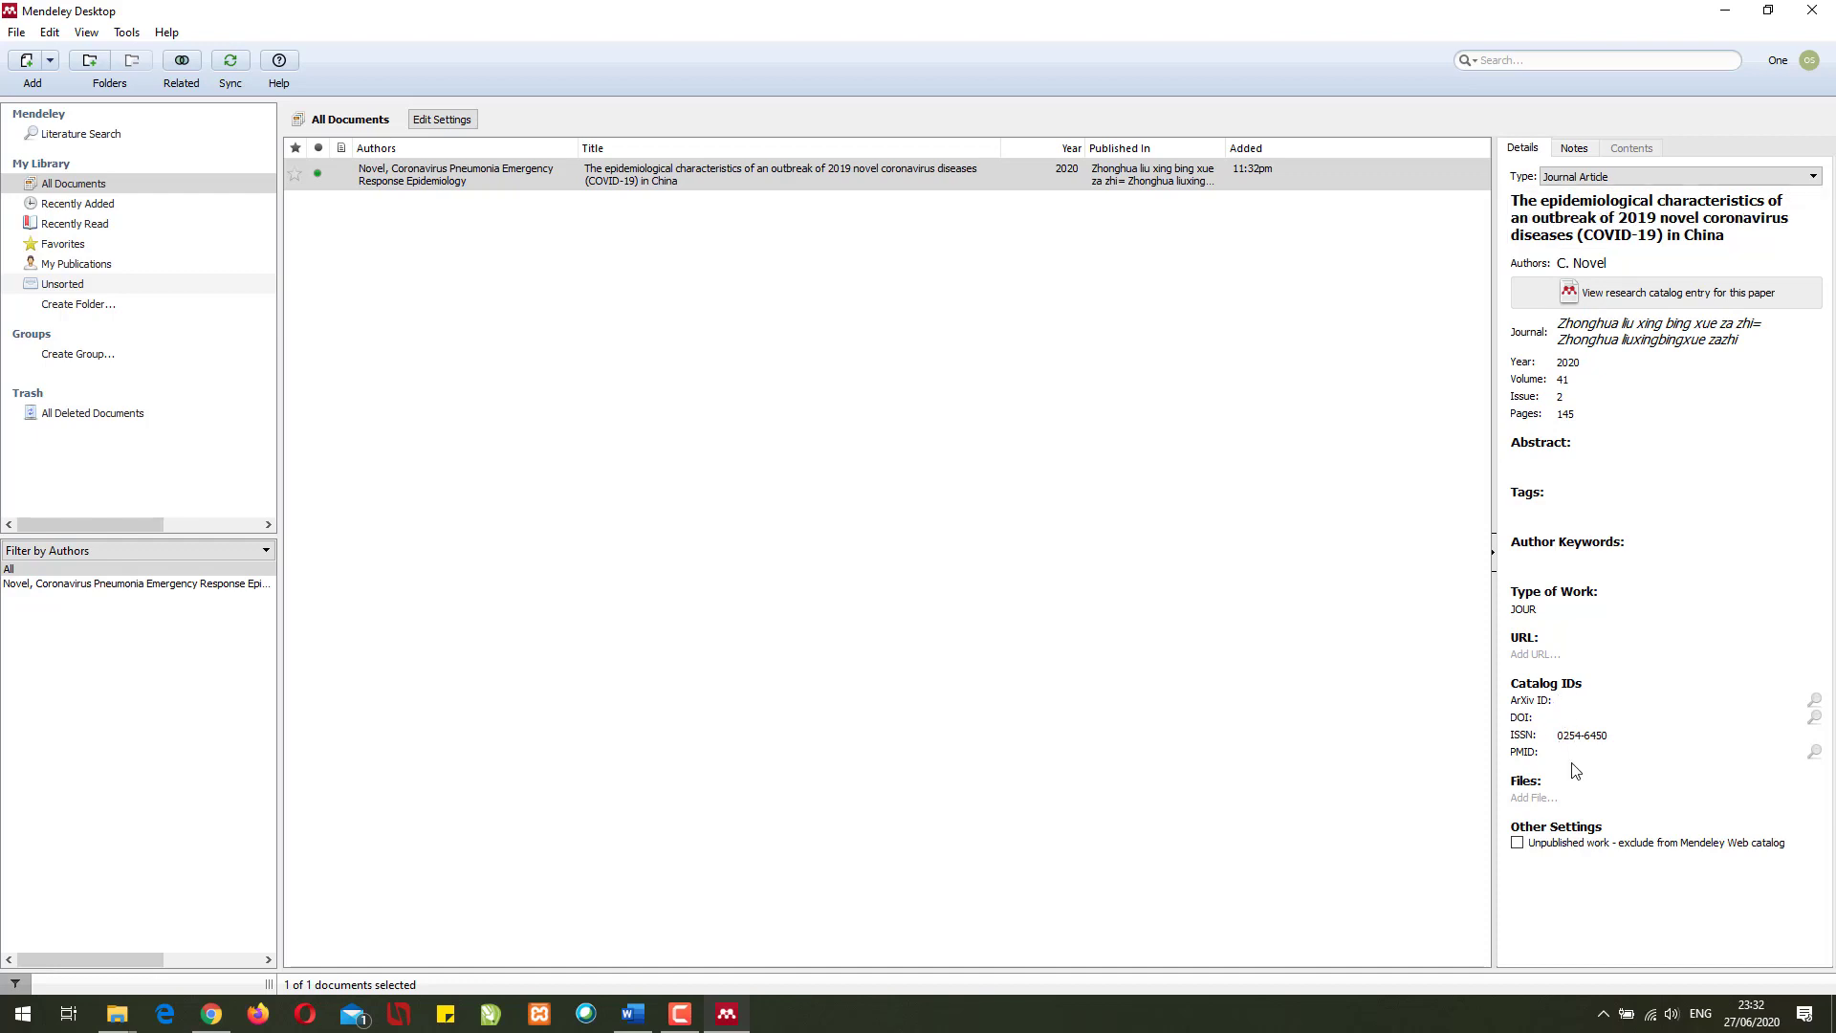
double_click(1138, 11)
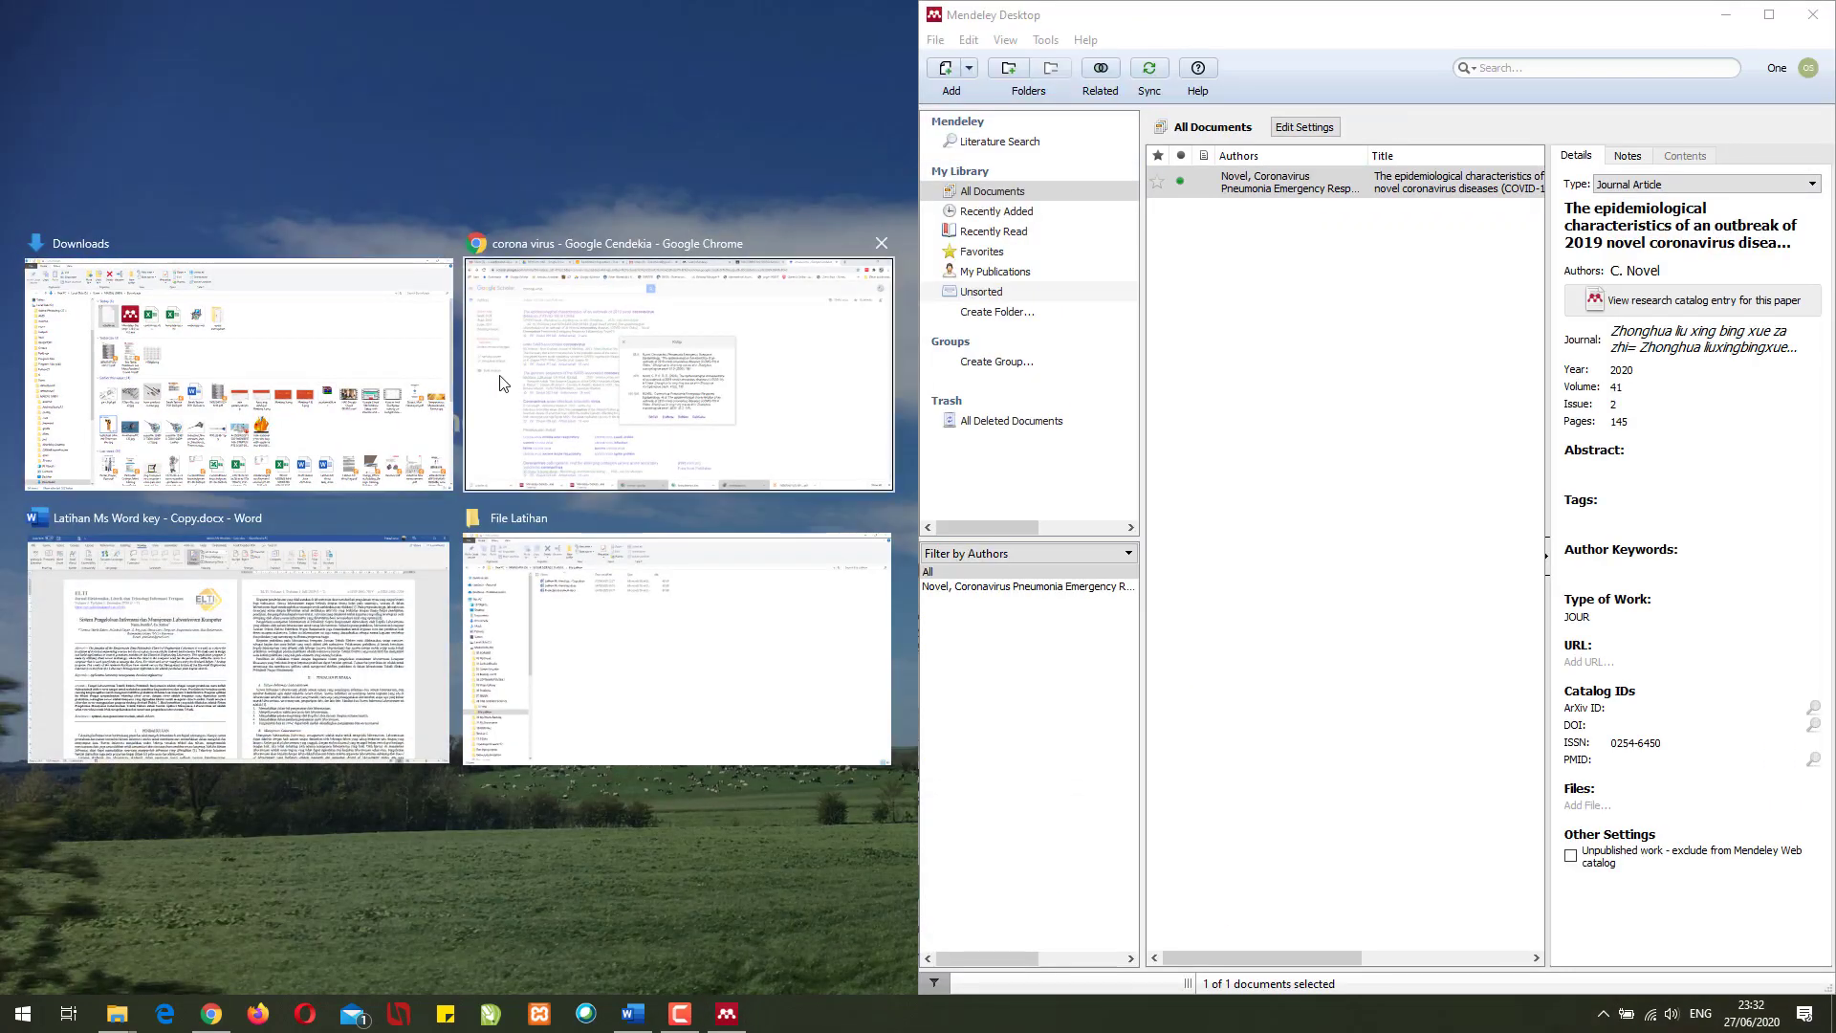
left_click(517, 392)
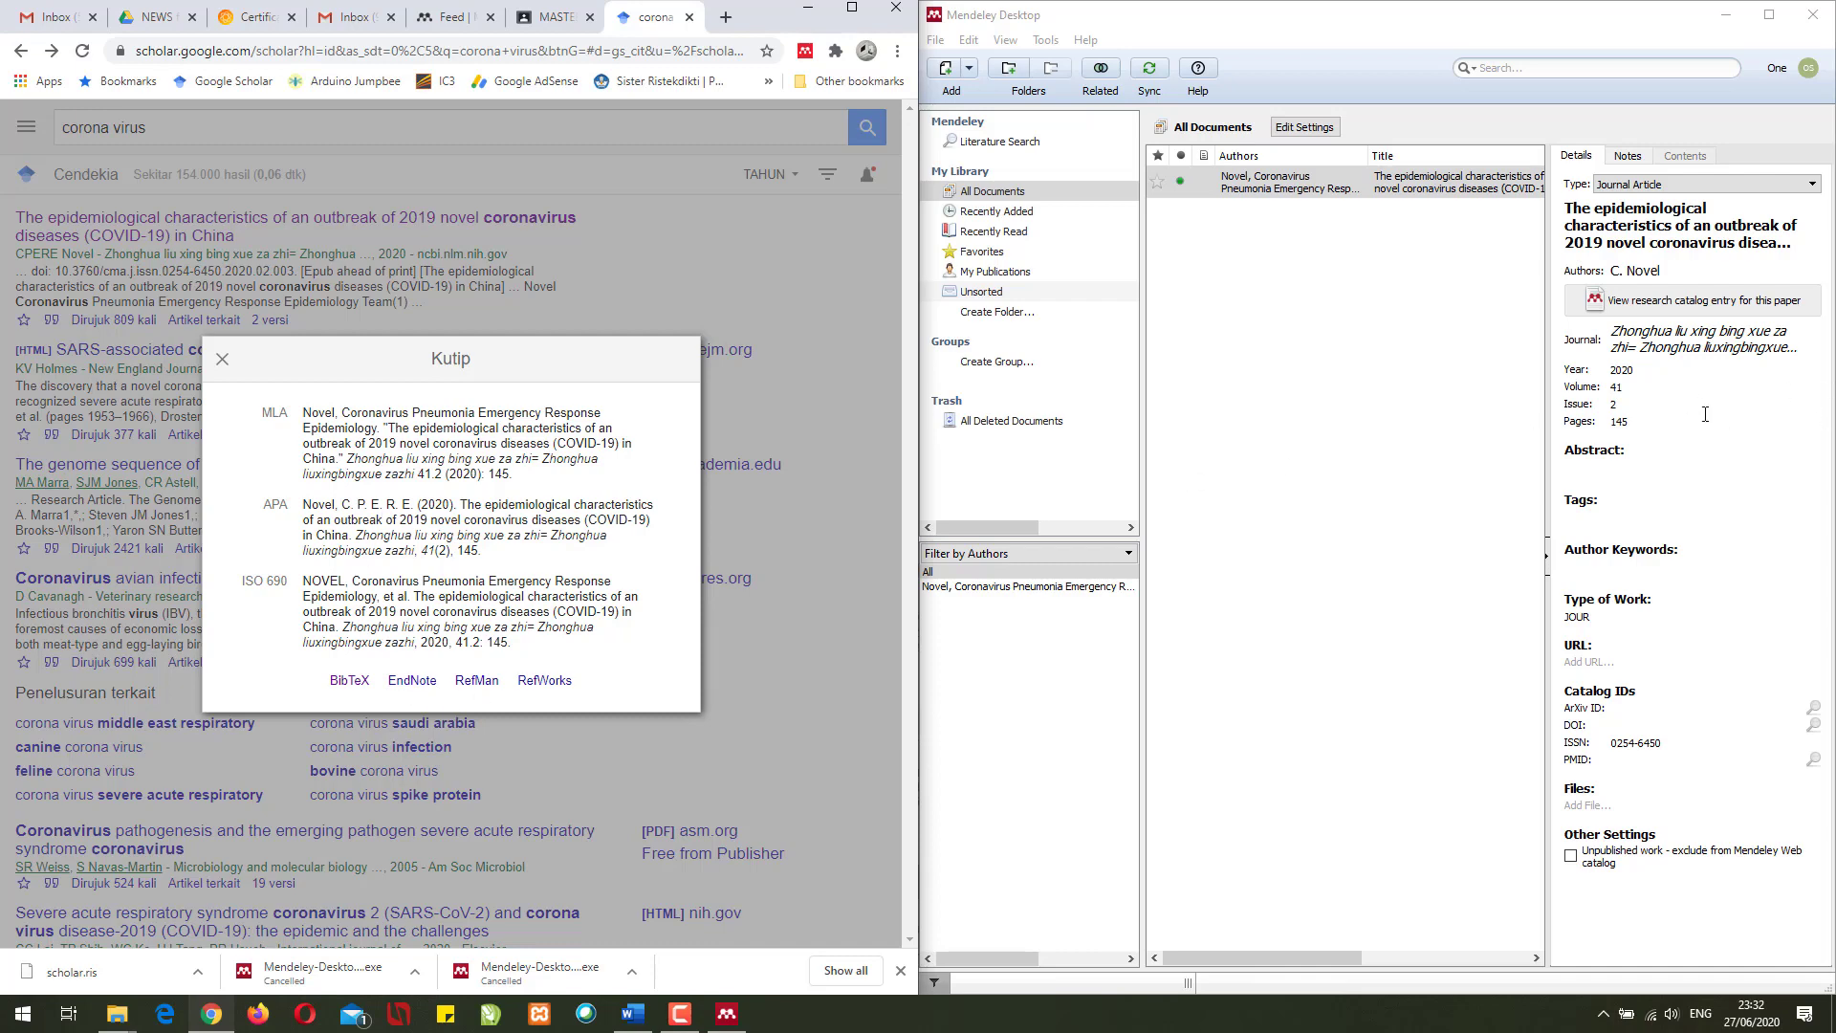
left_click(1291, 316)
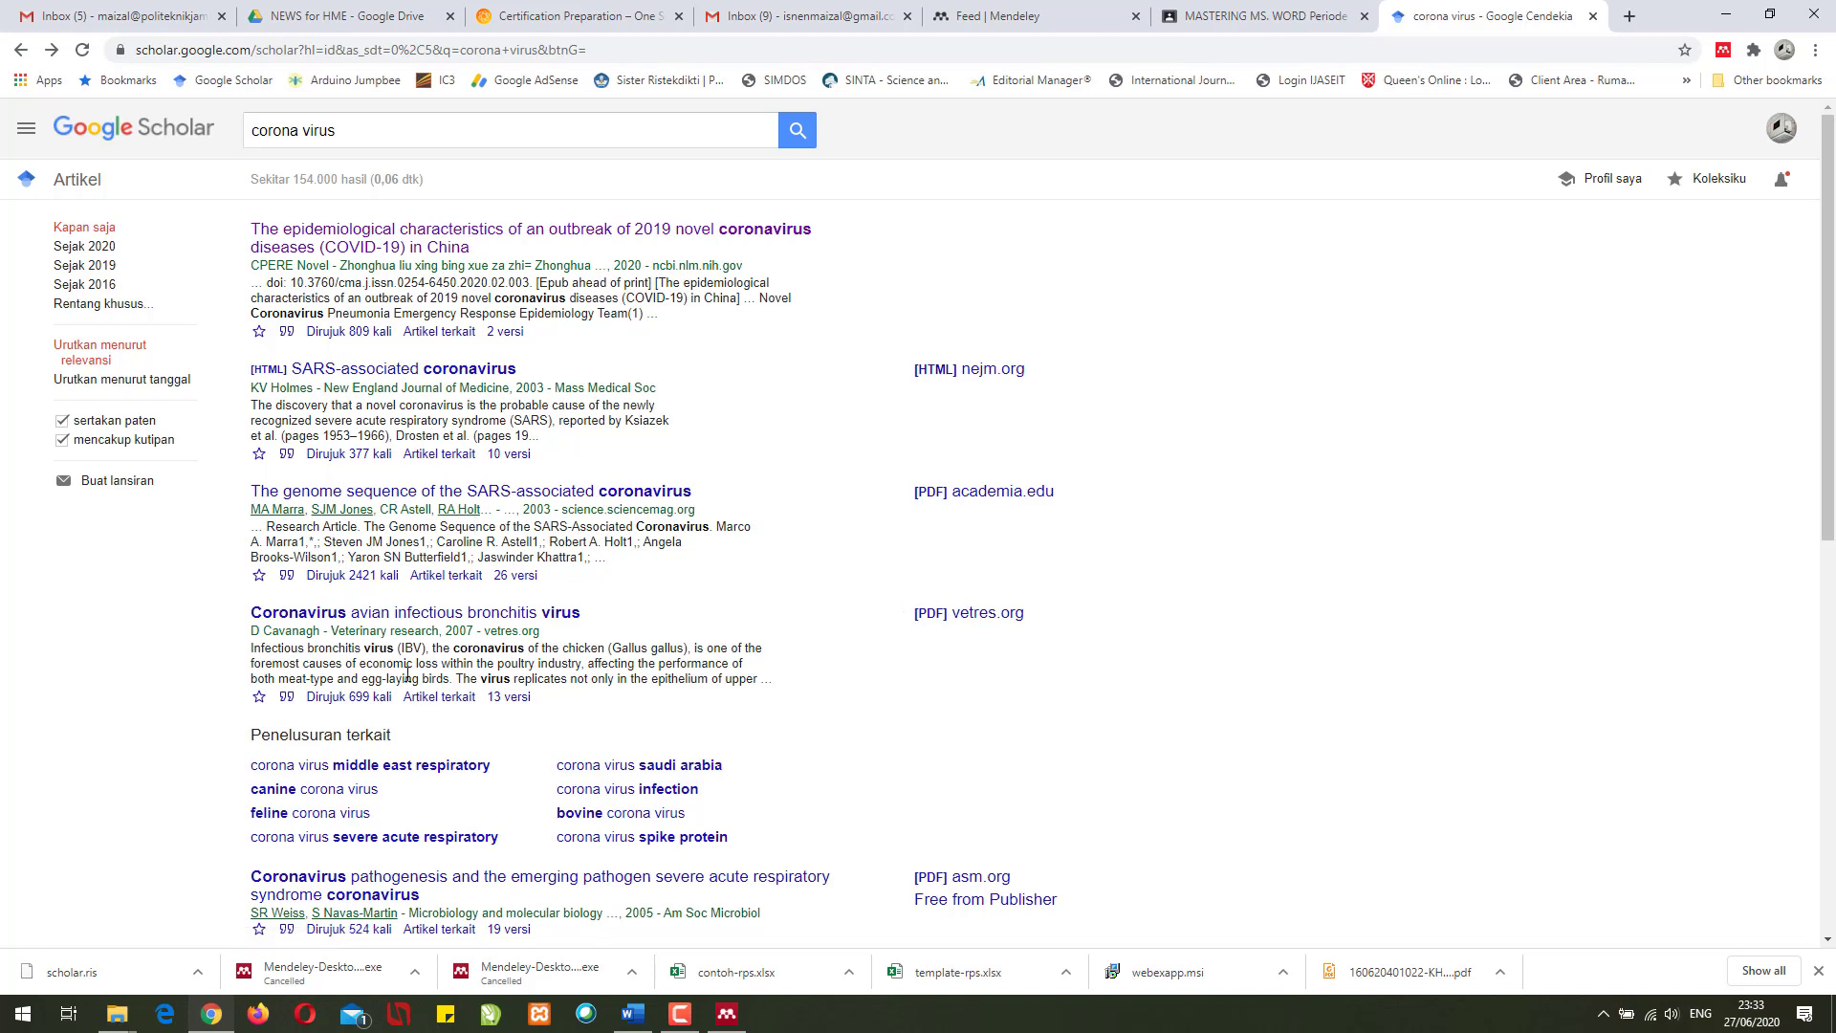
- Save the vetres.org avian infectious bronchitis PDF as v06178.pdf in Downloads
left_click(380, 620)
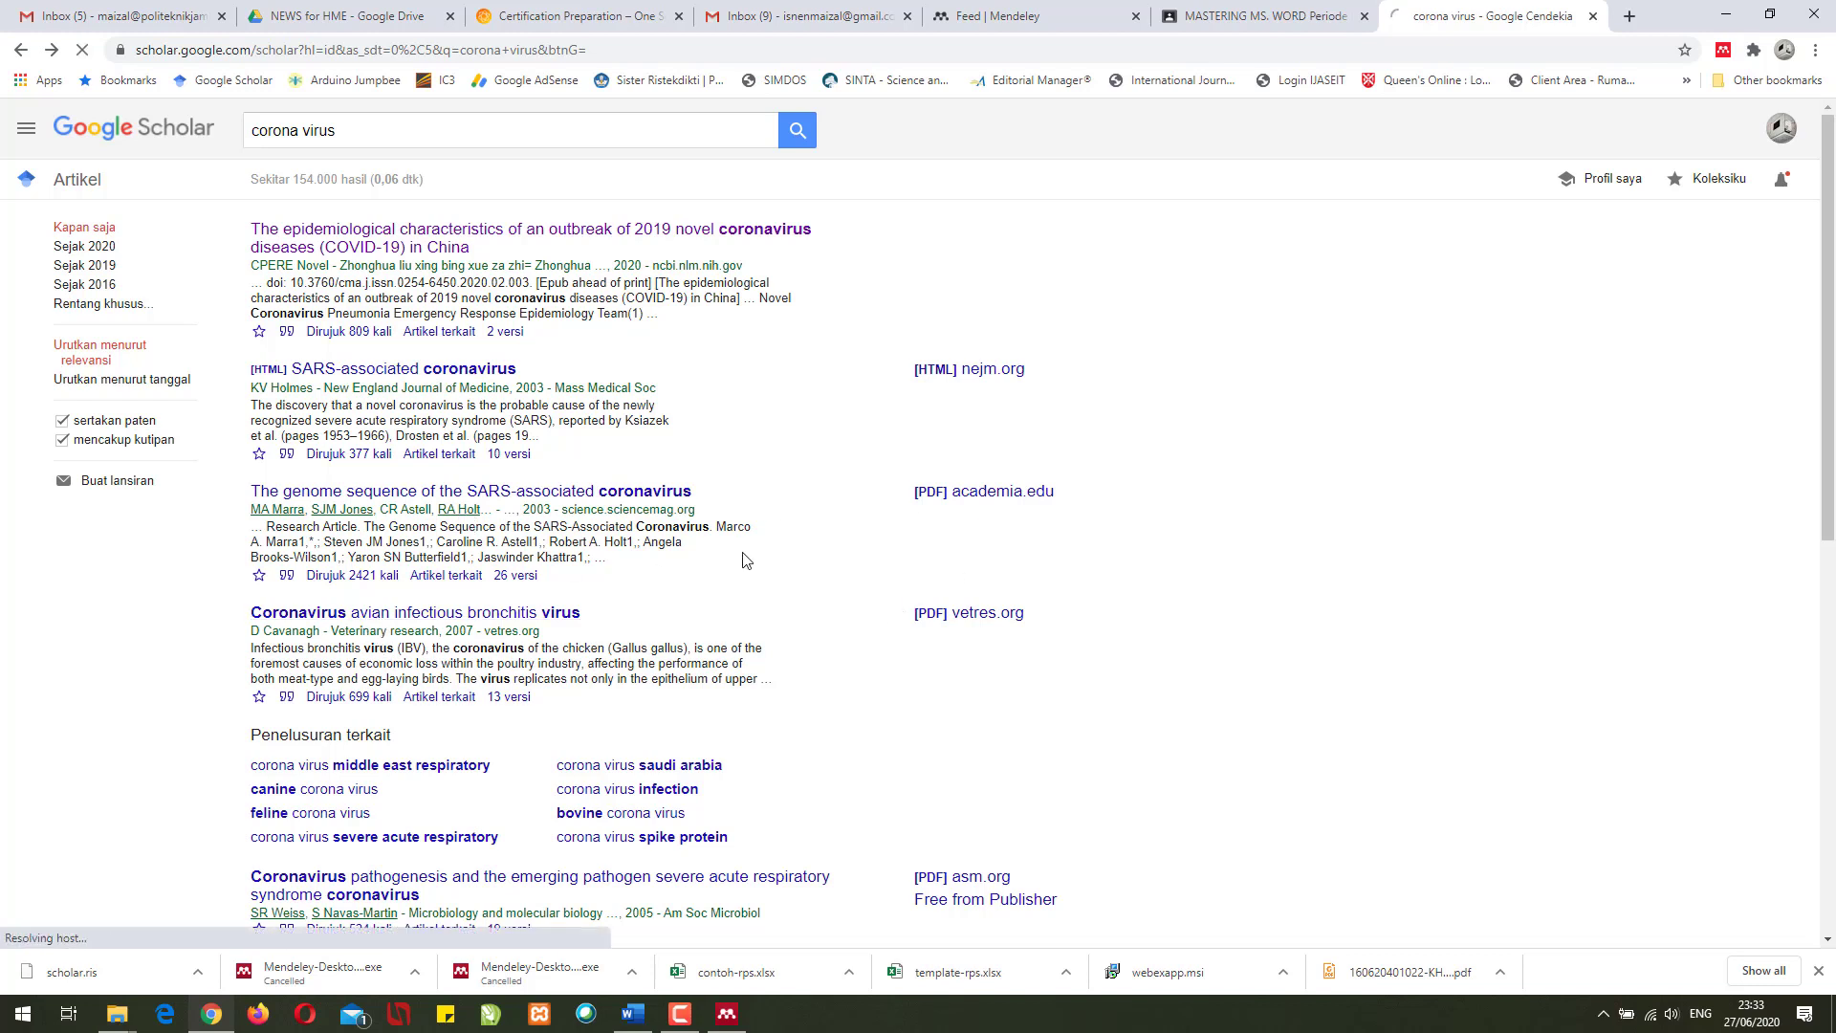
right_click(957, 617)
left_click(1005, 629)
left_click(1505, 4)
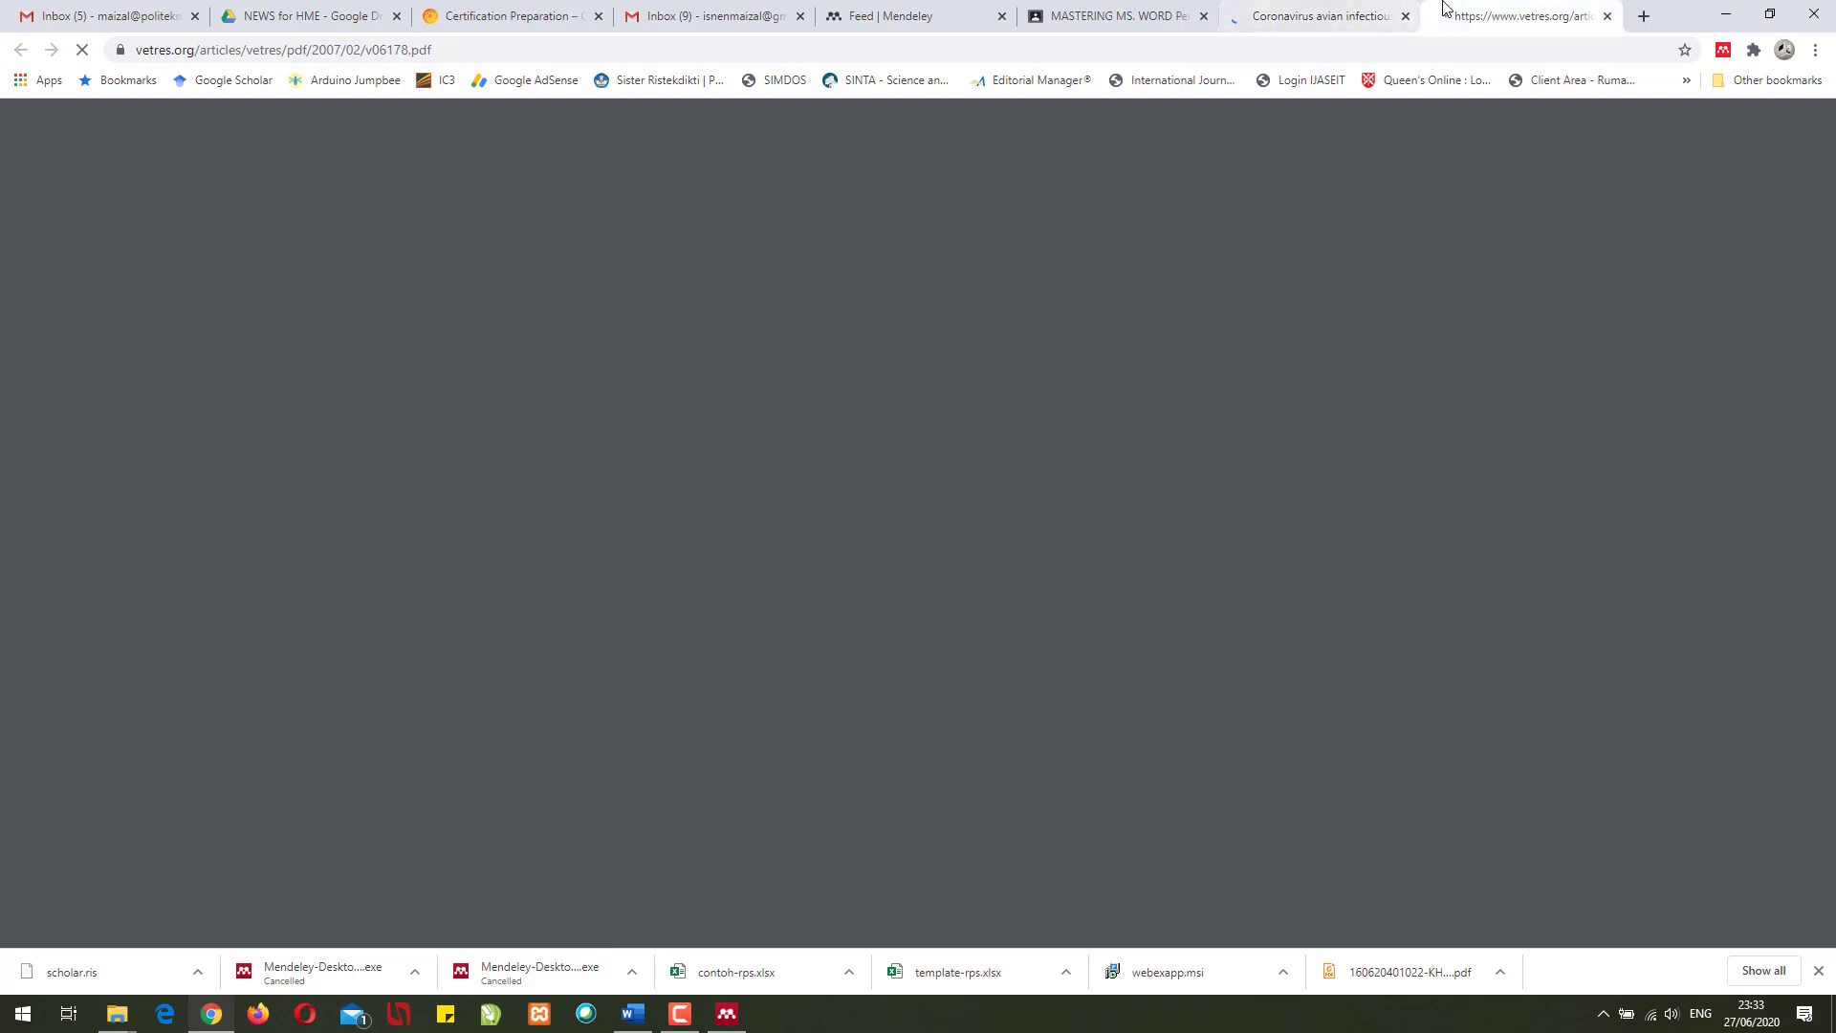
left_click(1473, 15)
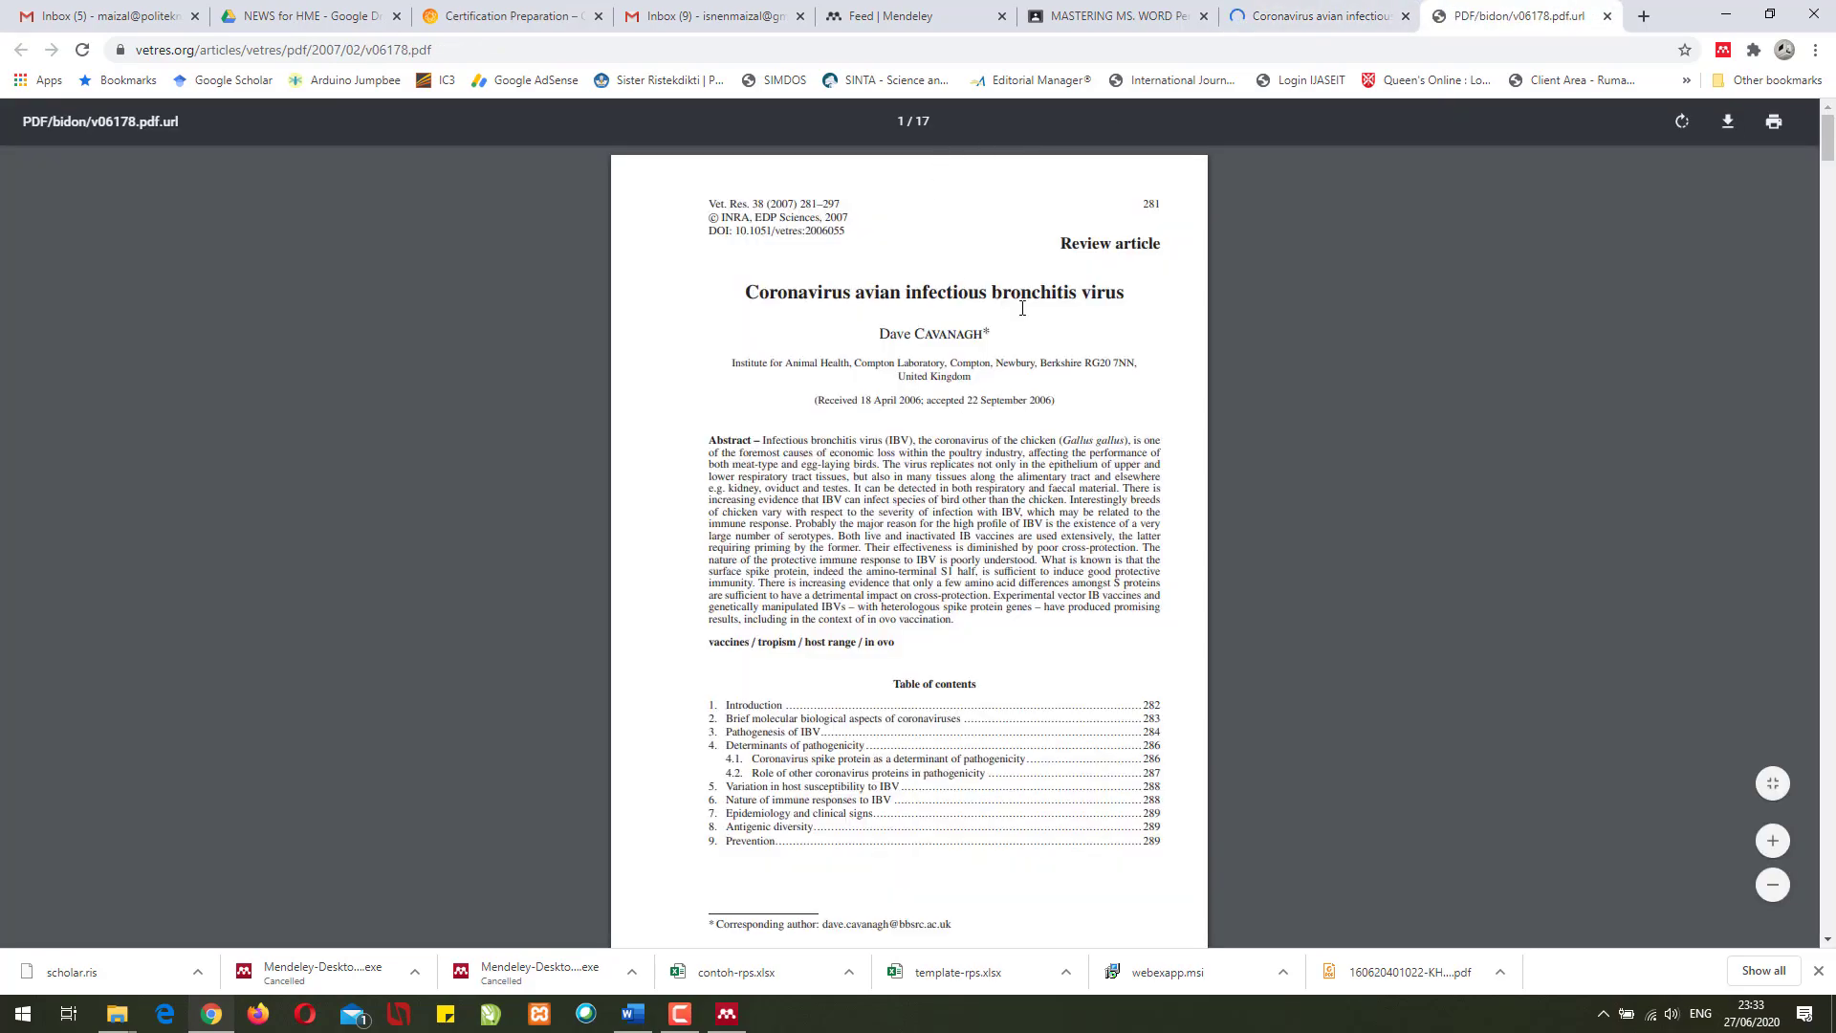
scroll(1060, 346, "down", 20)
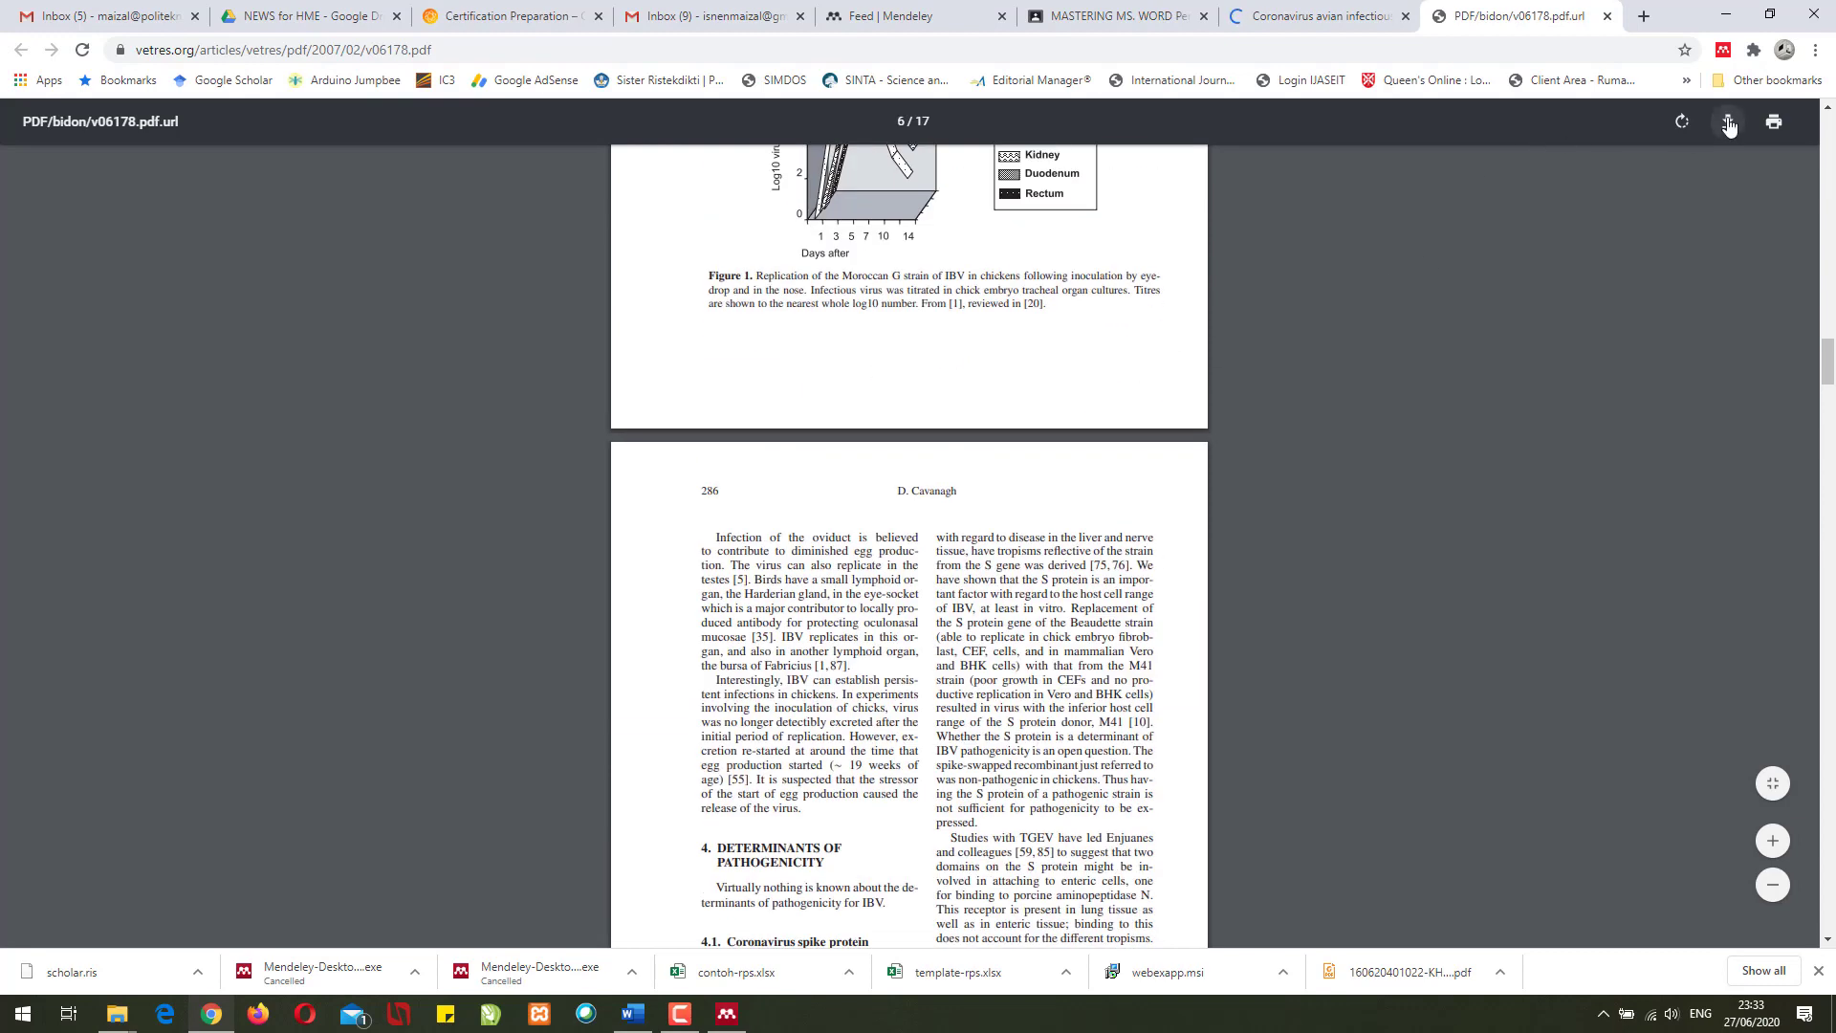
key("ctrl+s")
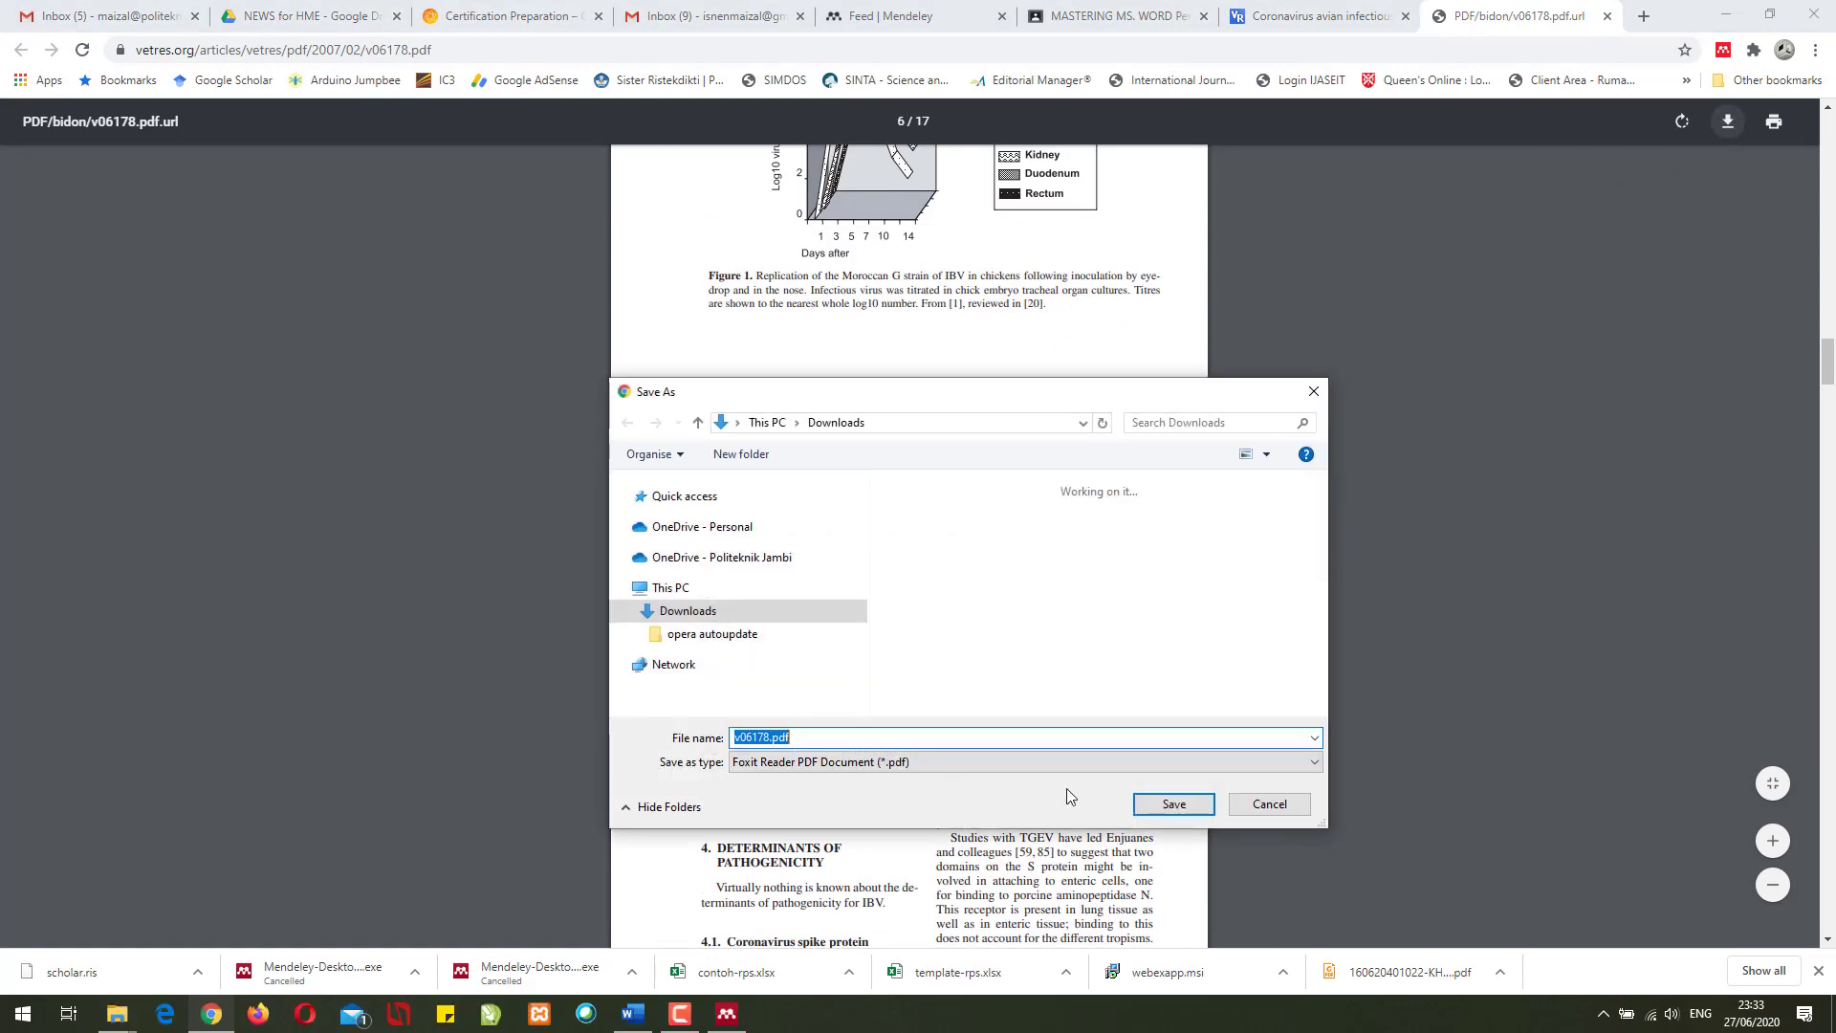
left_click(1173, 805)
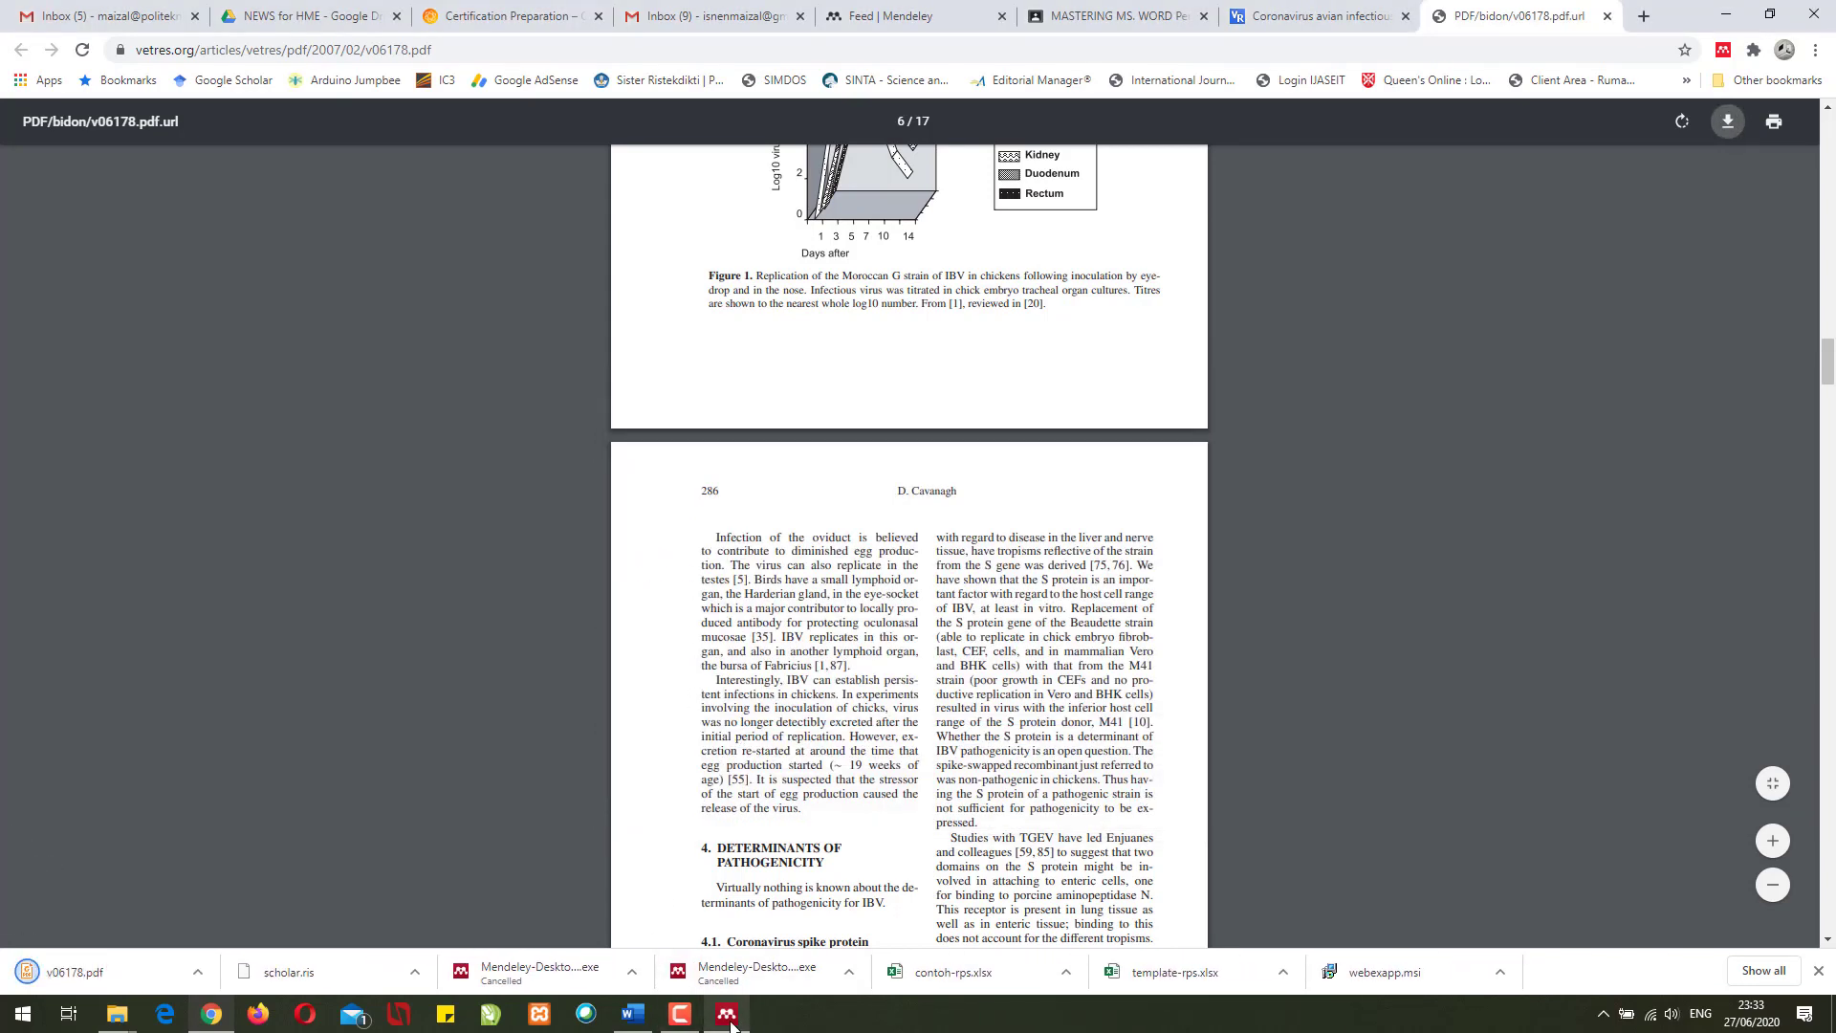
mouse_move(730, 1022)
left_click(197, 971)
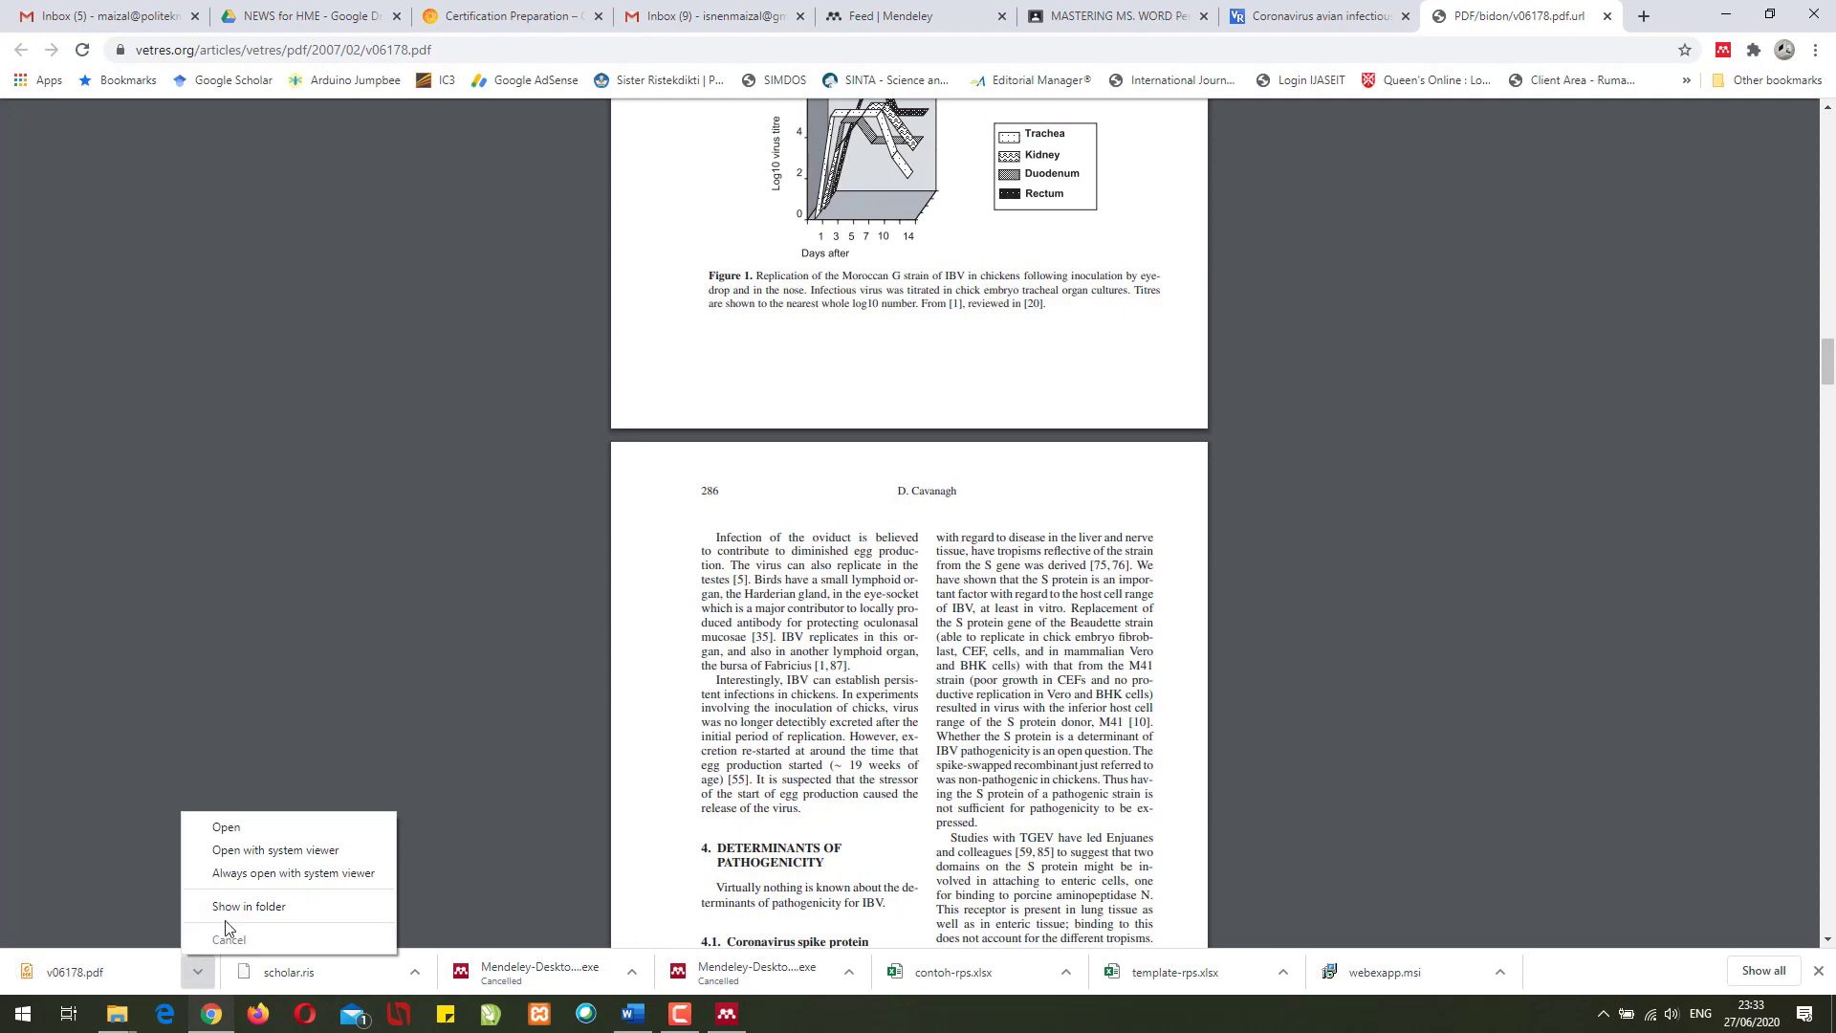
left_click(235, 909)
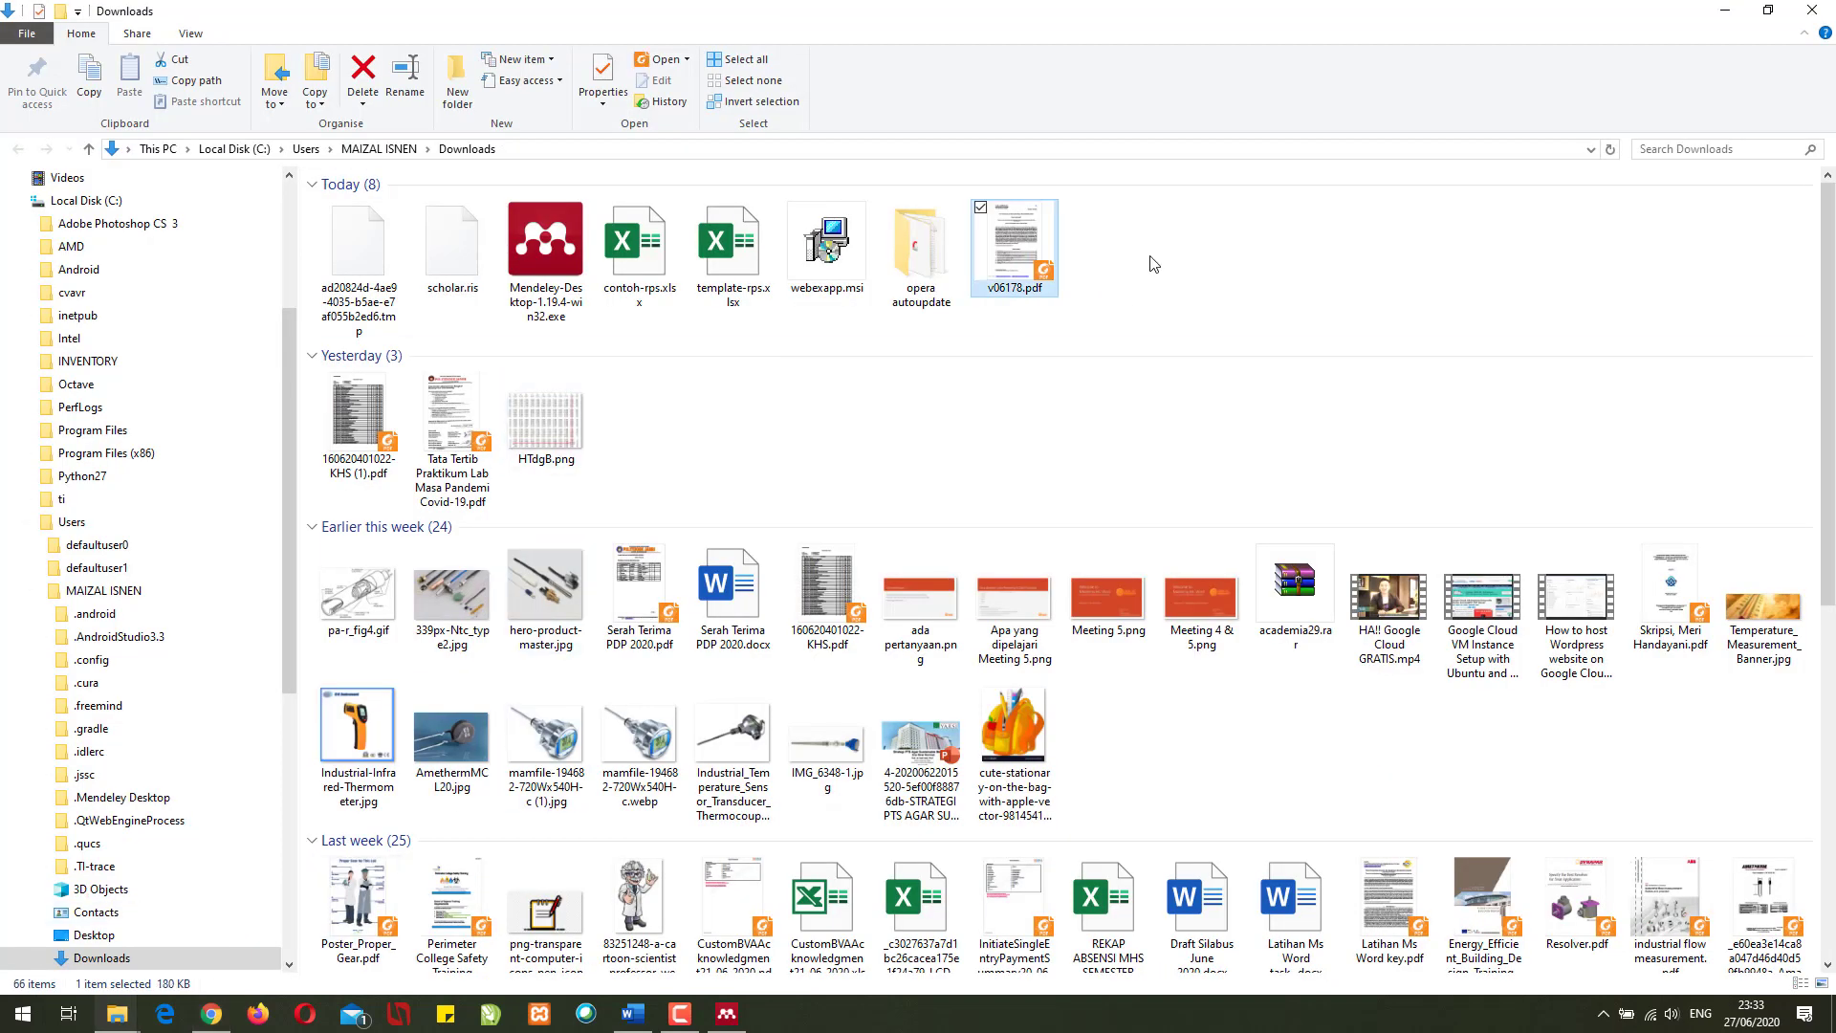
- Drag v06178.pdf from File Explorer into the Mendeley library as a second document
left_click_drag(1029, 238, 1306, 239)
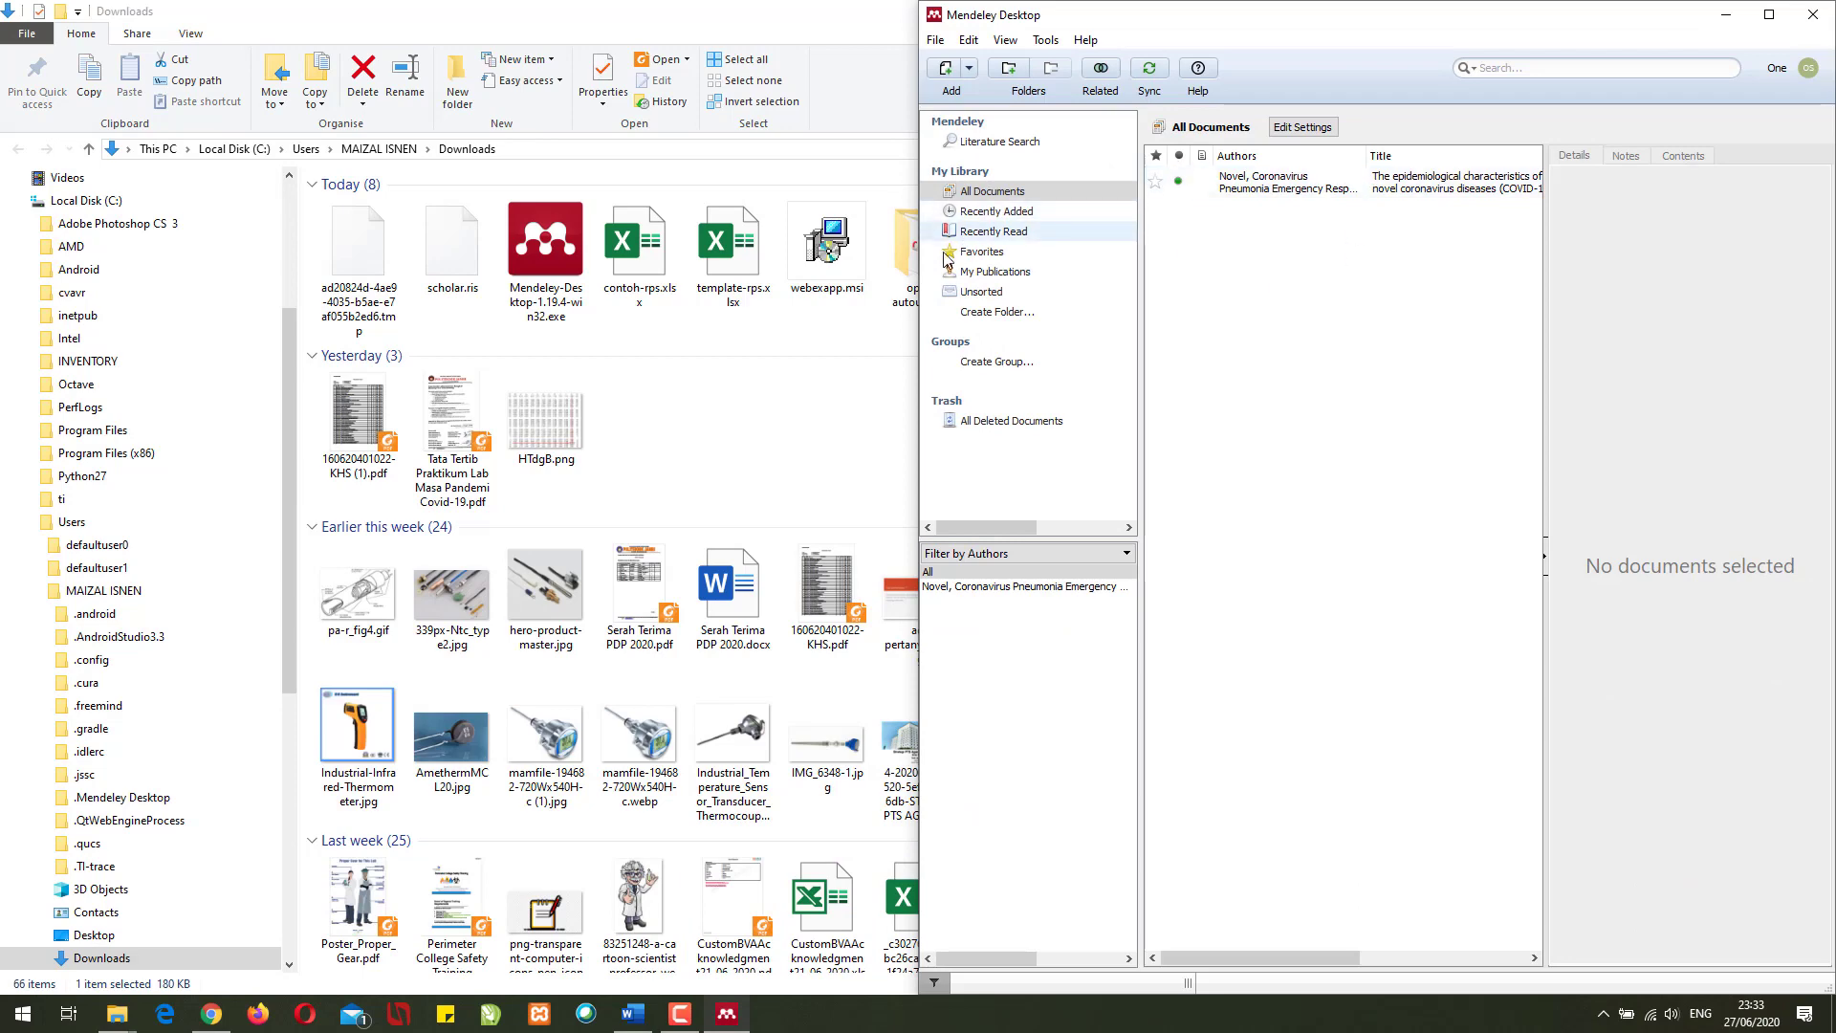
left_click(806, 15)
key("super+Left")
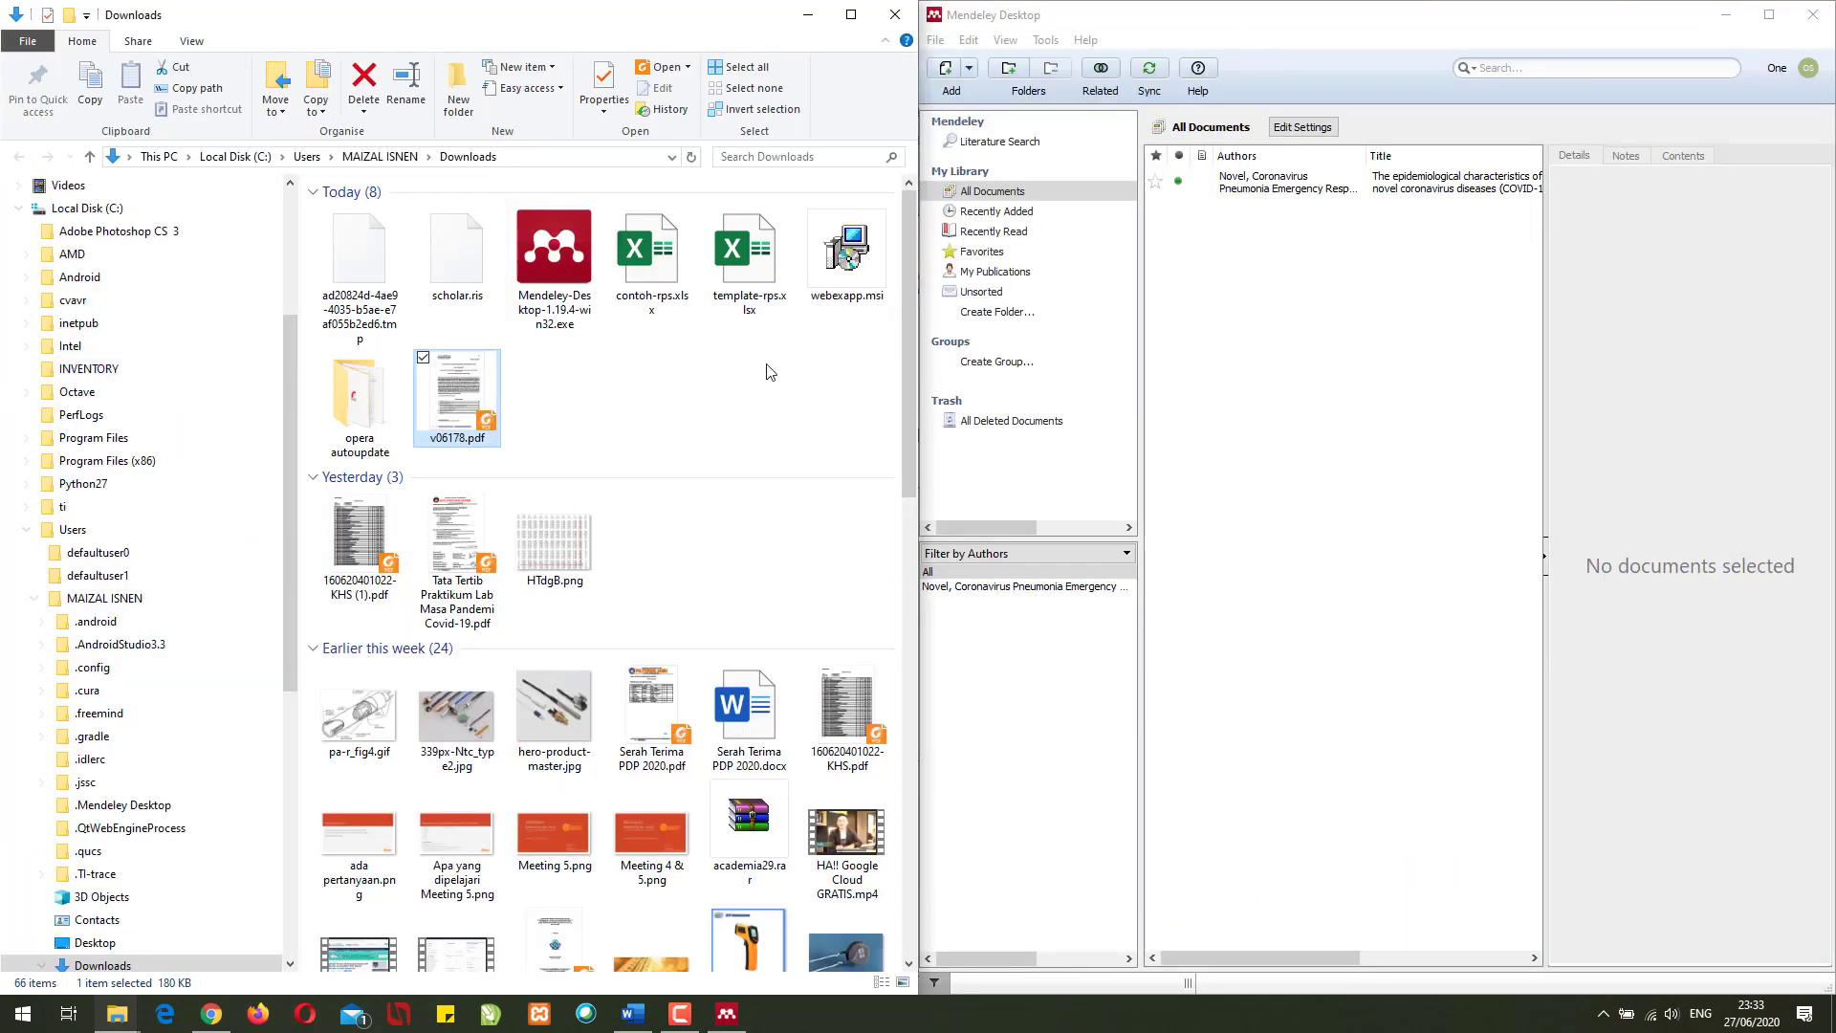
left_click_drag(456, 411, 1294, 410)
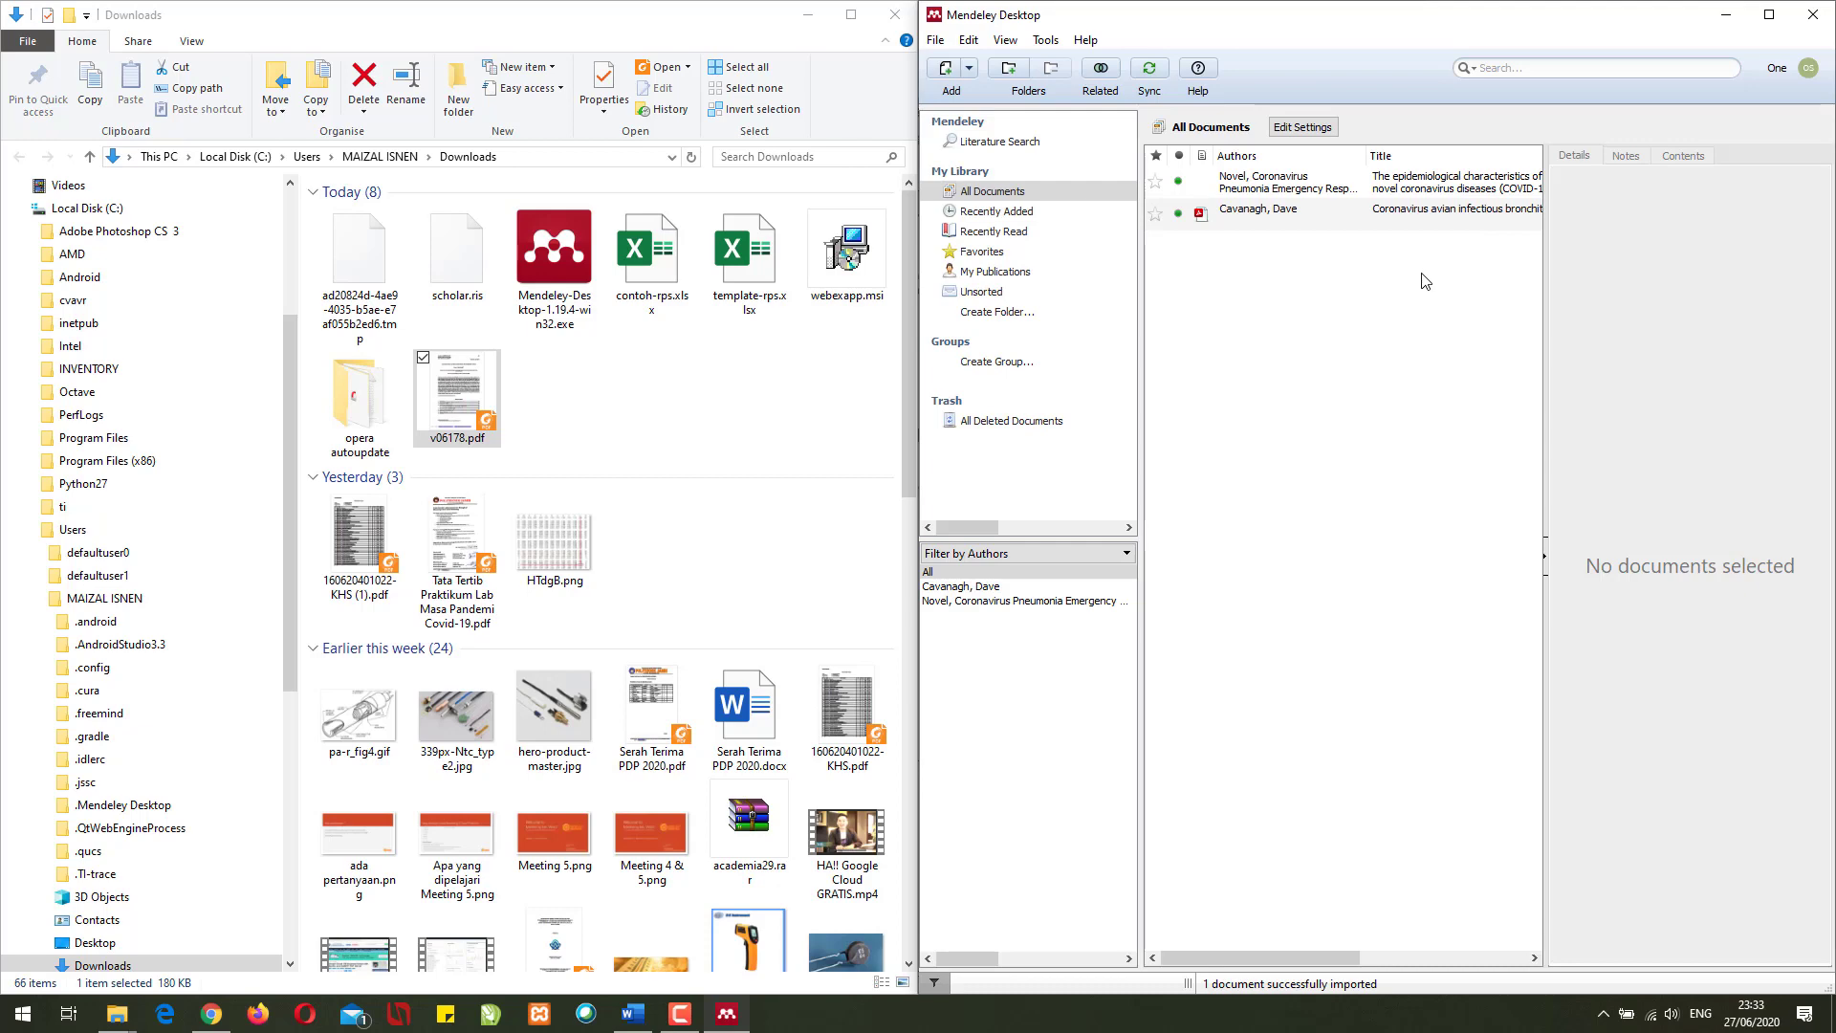
left_click(808, 15)
left_click(491, 354)
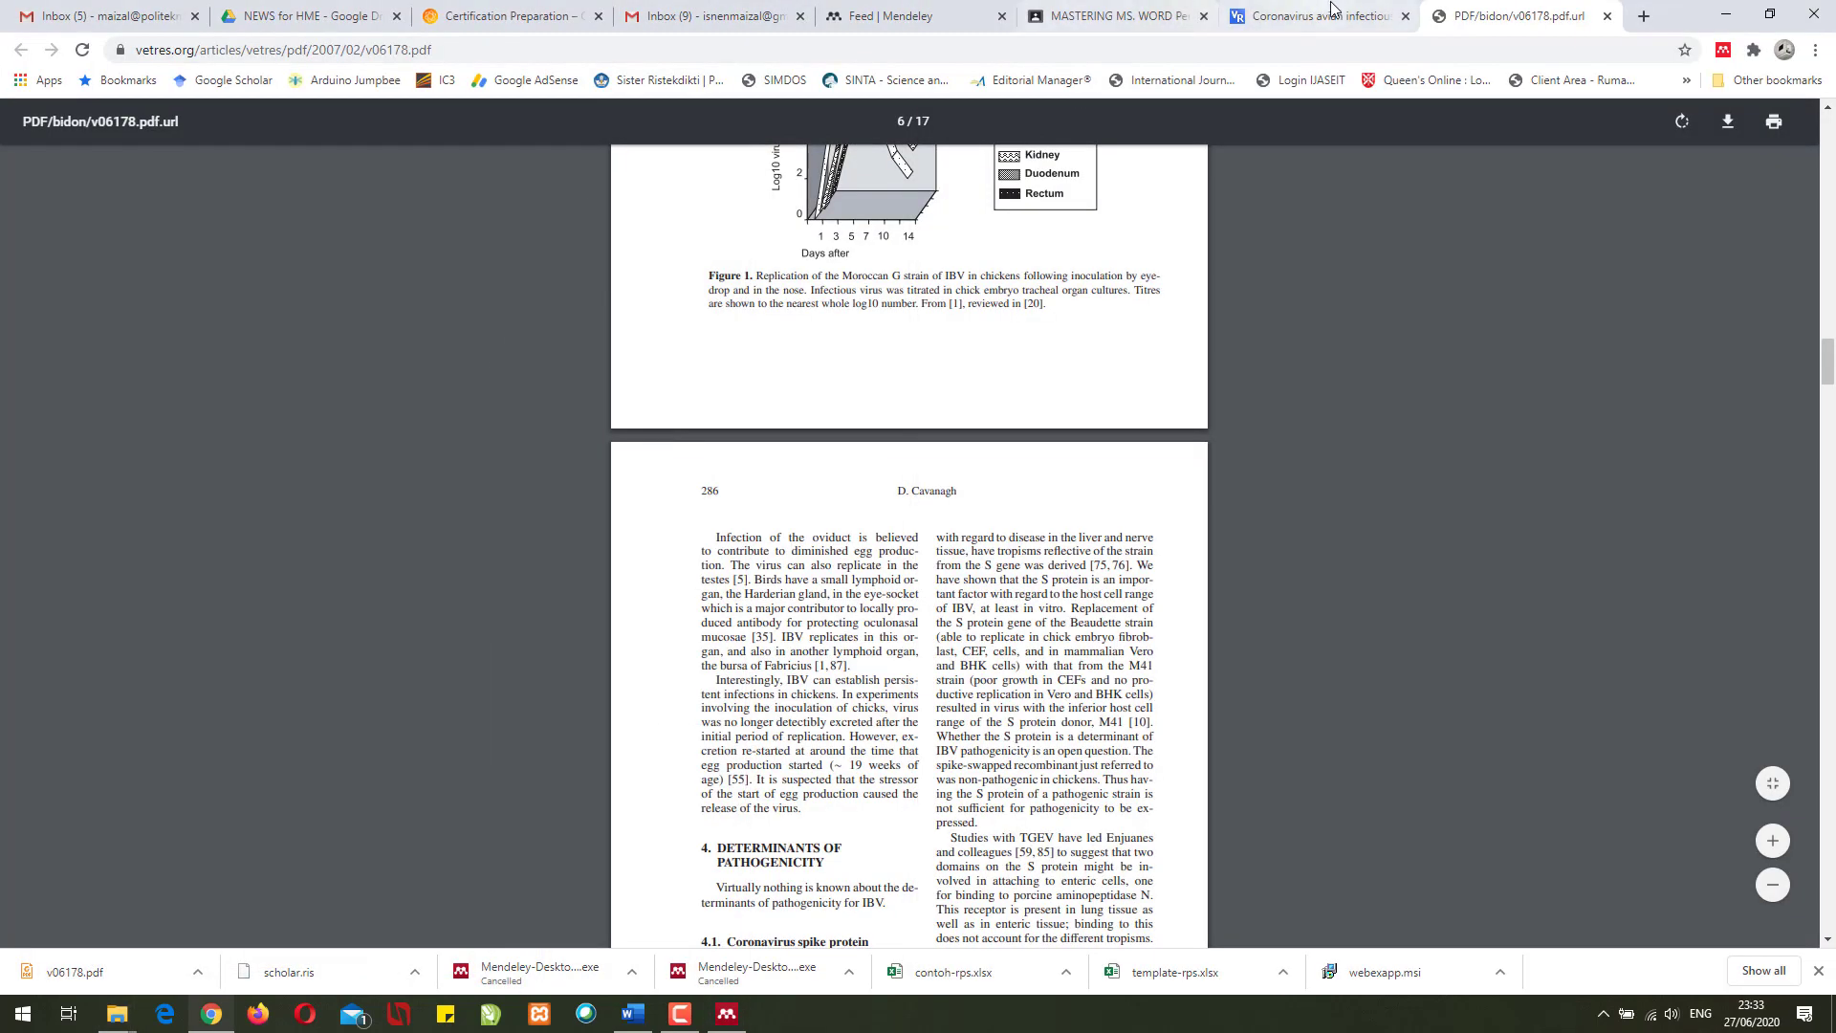
- Return to the Google Scholar results and view the SARS genome article's citation formats
left_click(1359, 12)
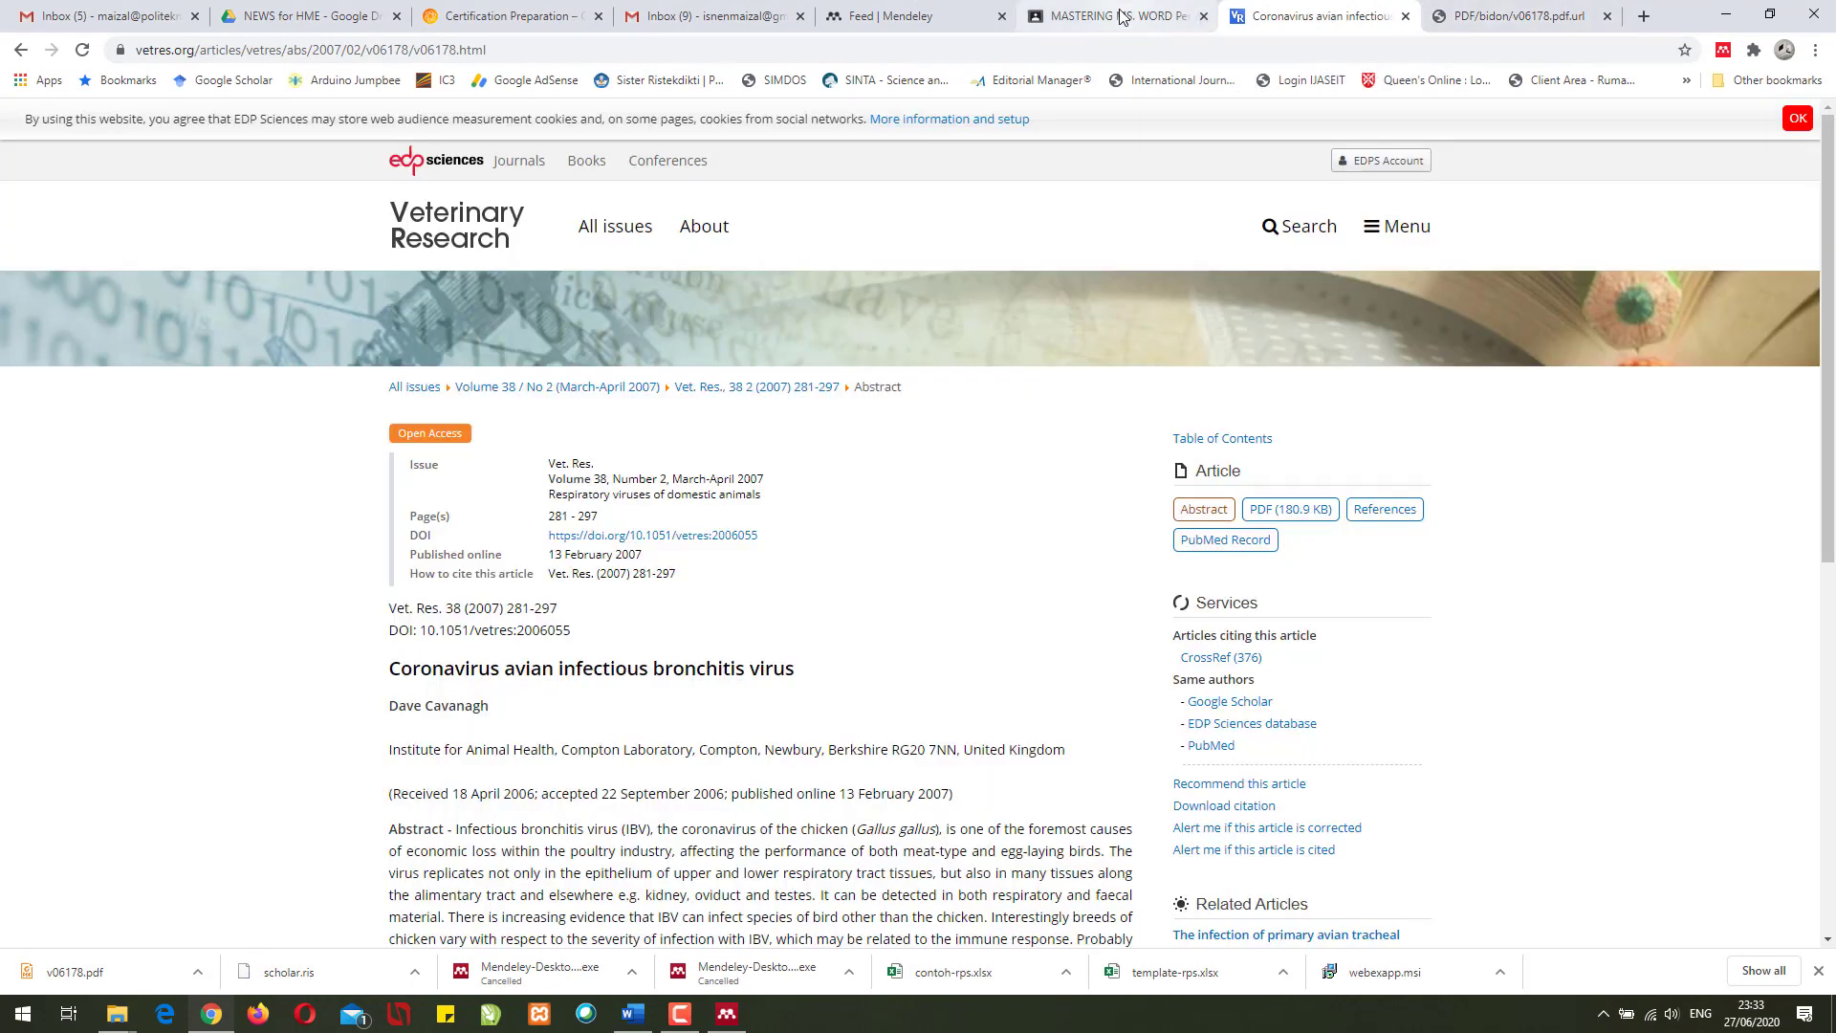
left_click(1498, 5)
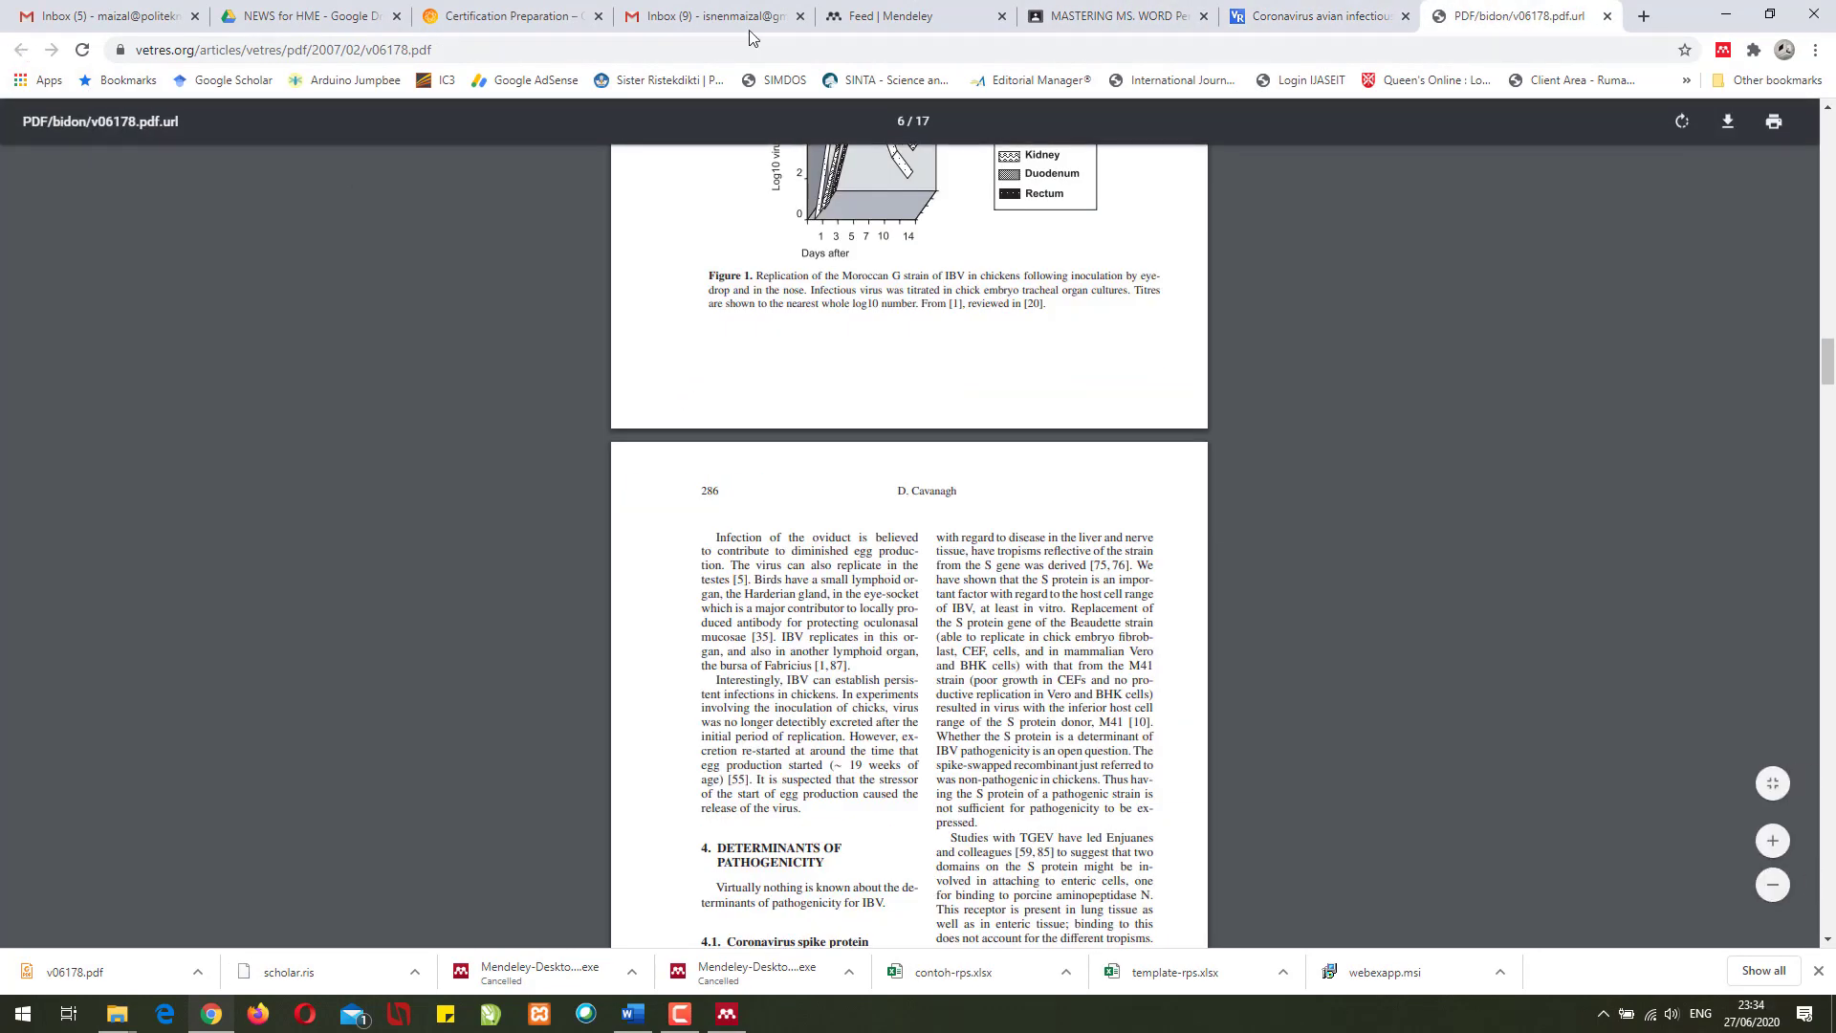
left_click(1302, 7)
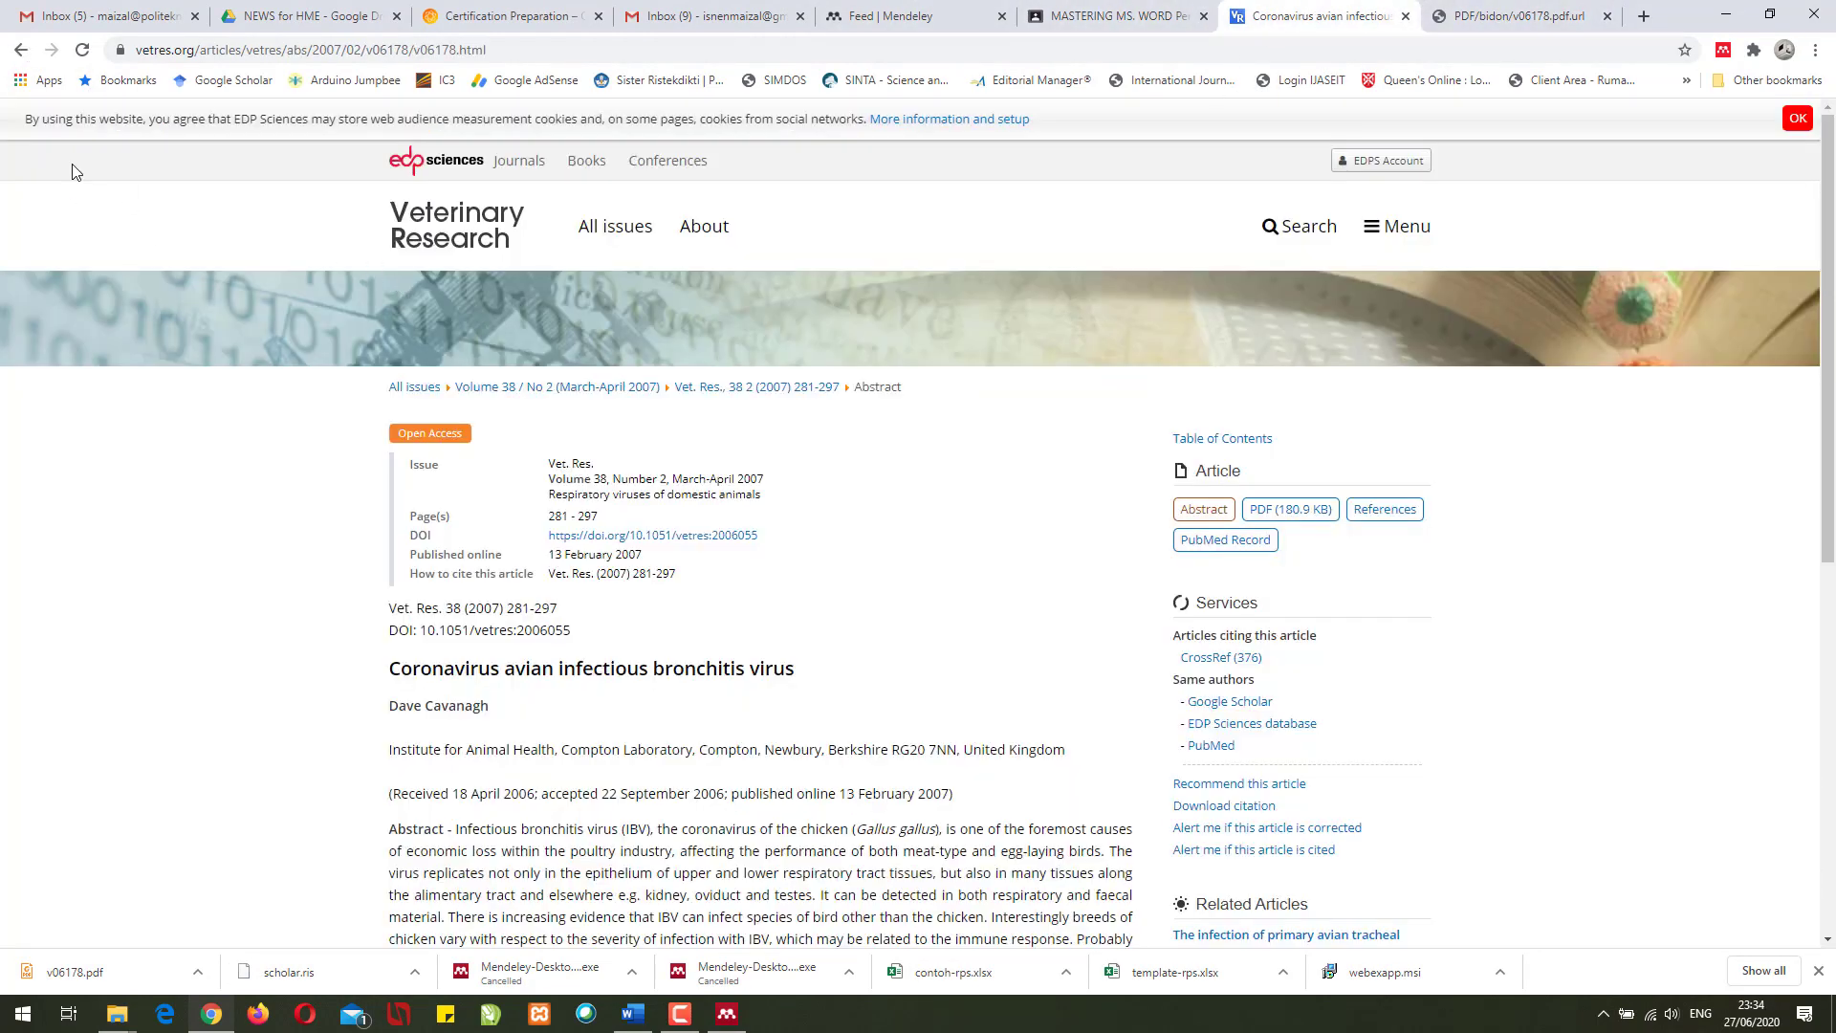
left_click(21, 49)
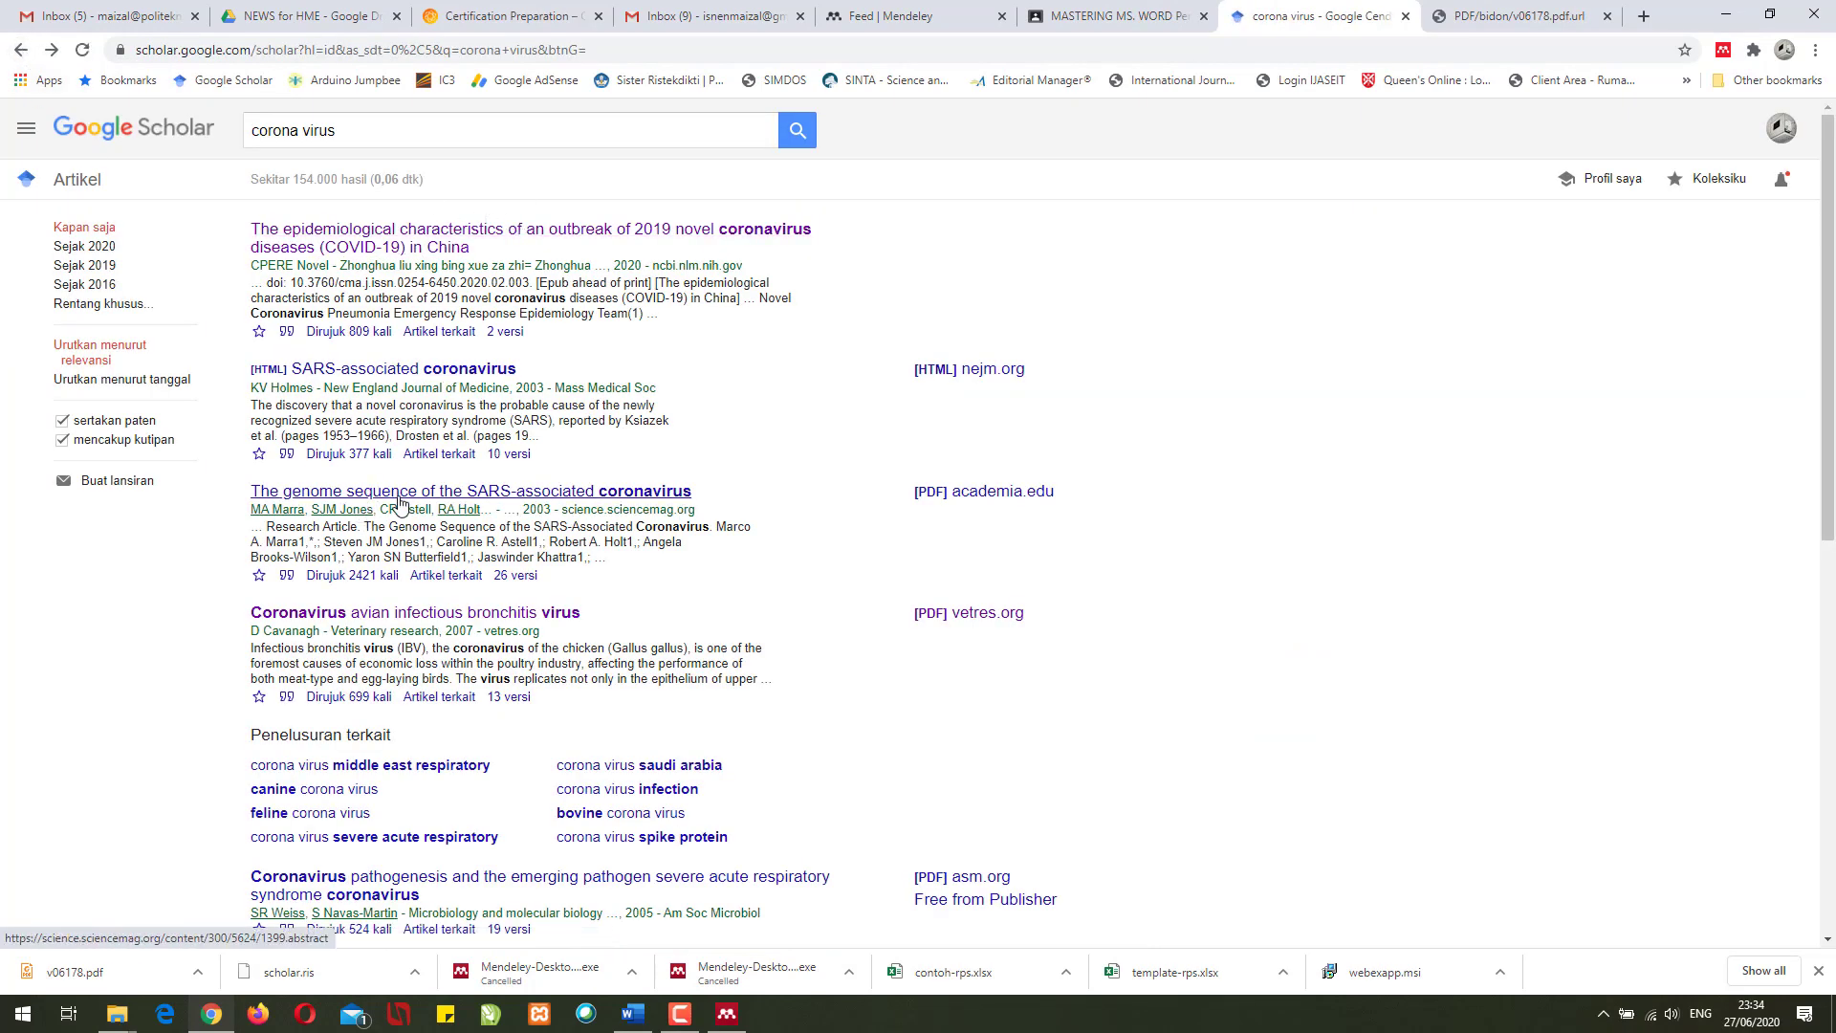
left_click(286, 577)
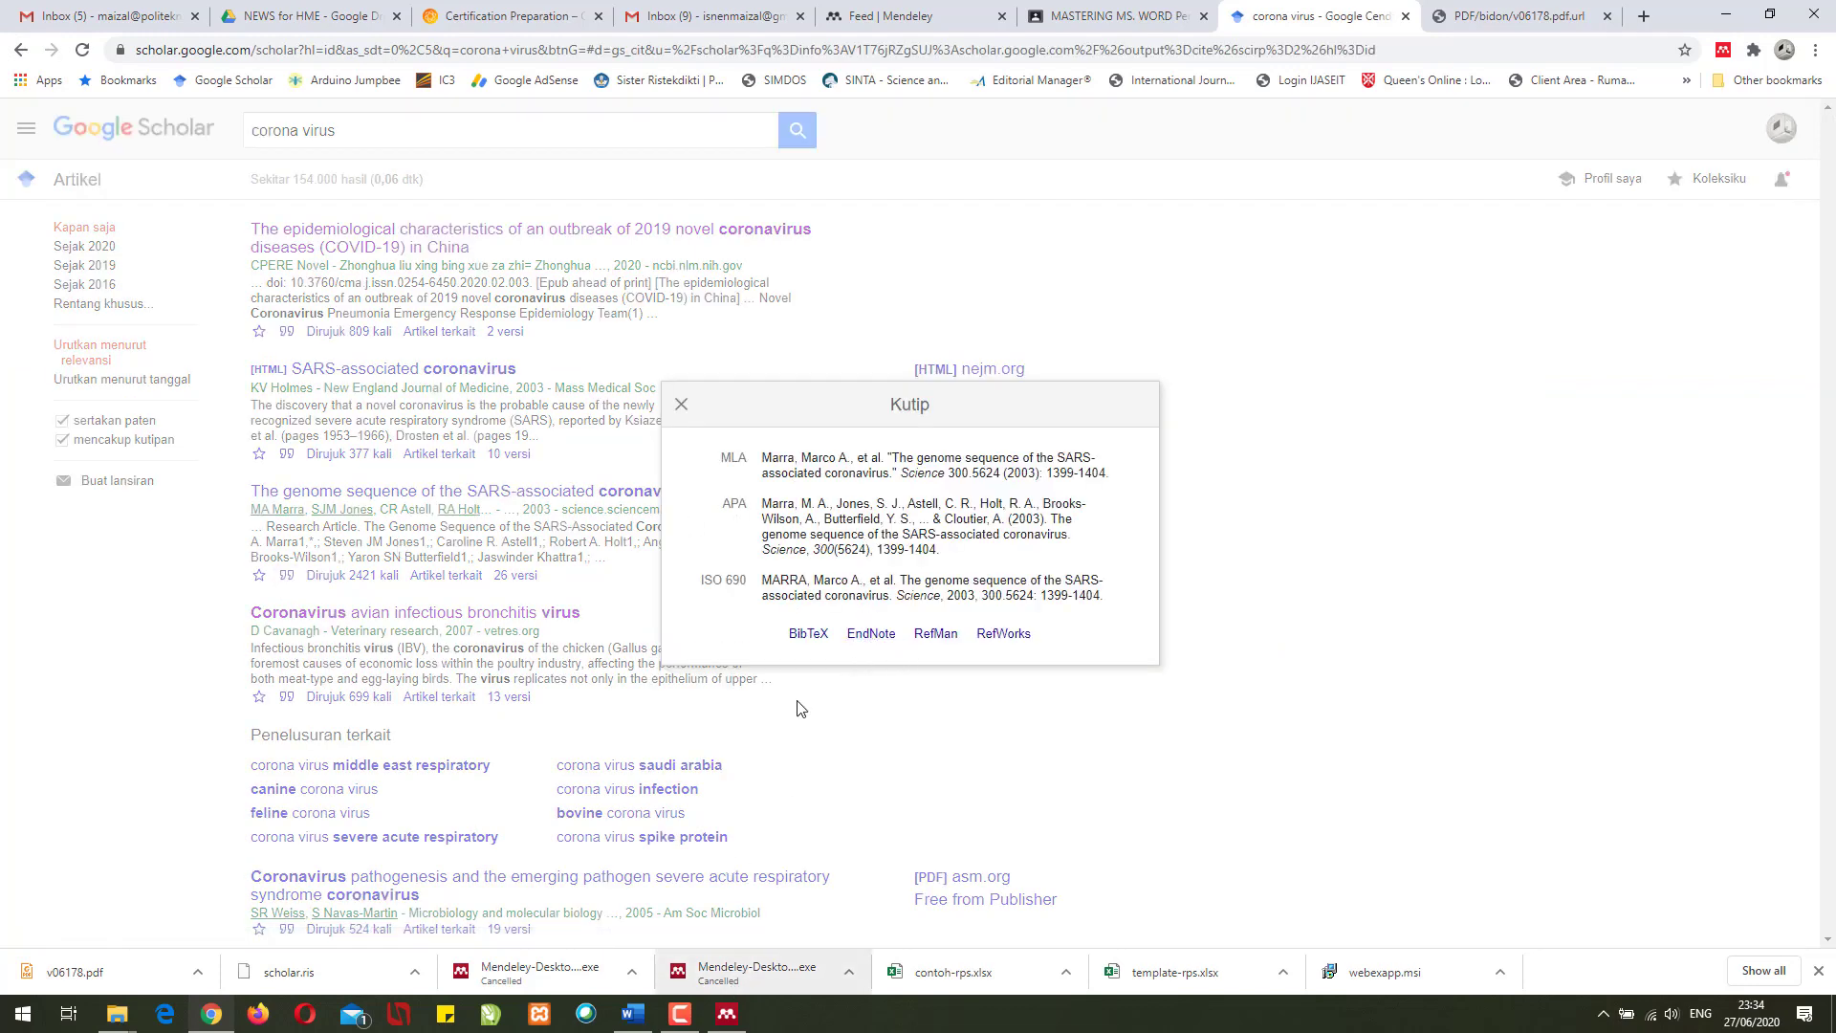
- Place the browser beside Mendeley and check the Cavanagh article's author name
left_click_drag(1706, 10, 3, 114)
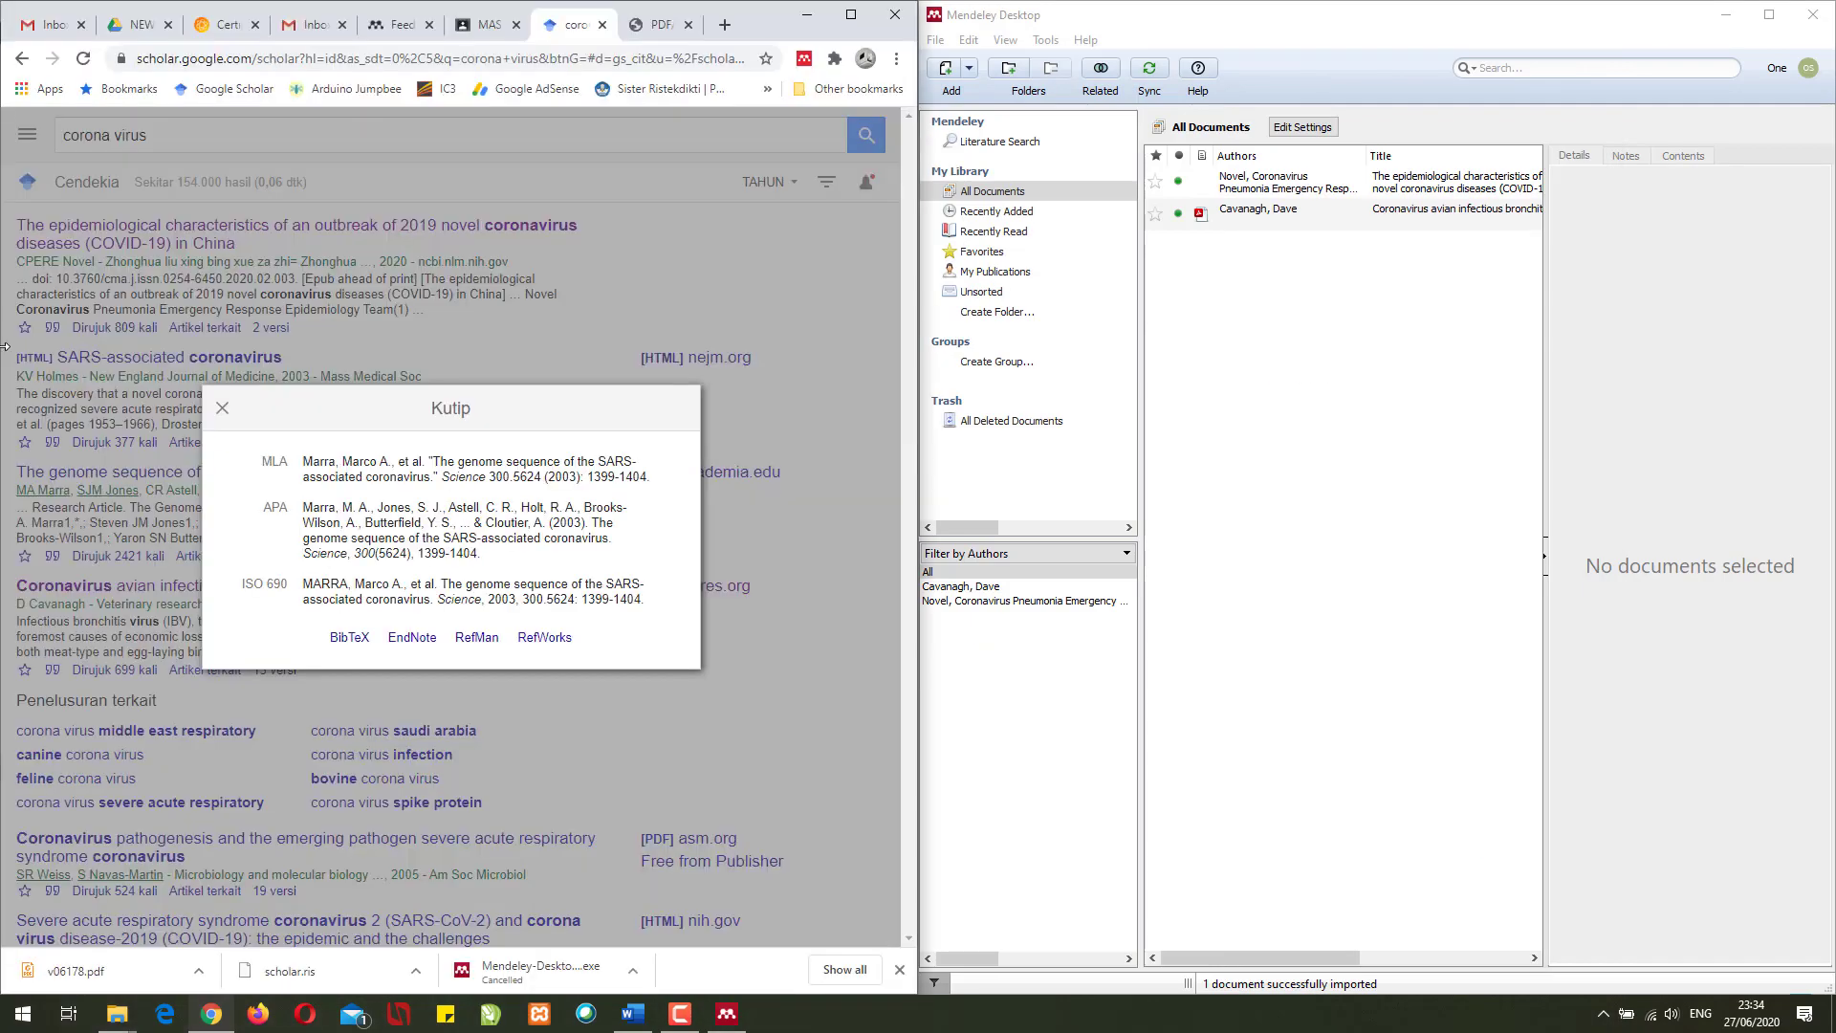
left_click(1472, 360)
left_click(1412, 212)
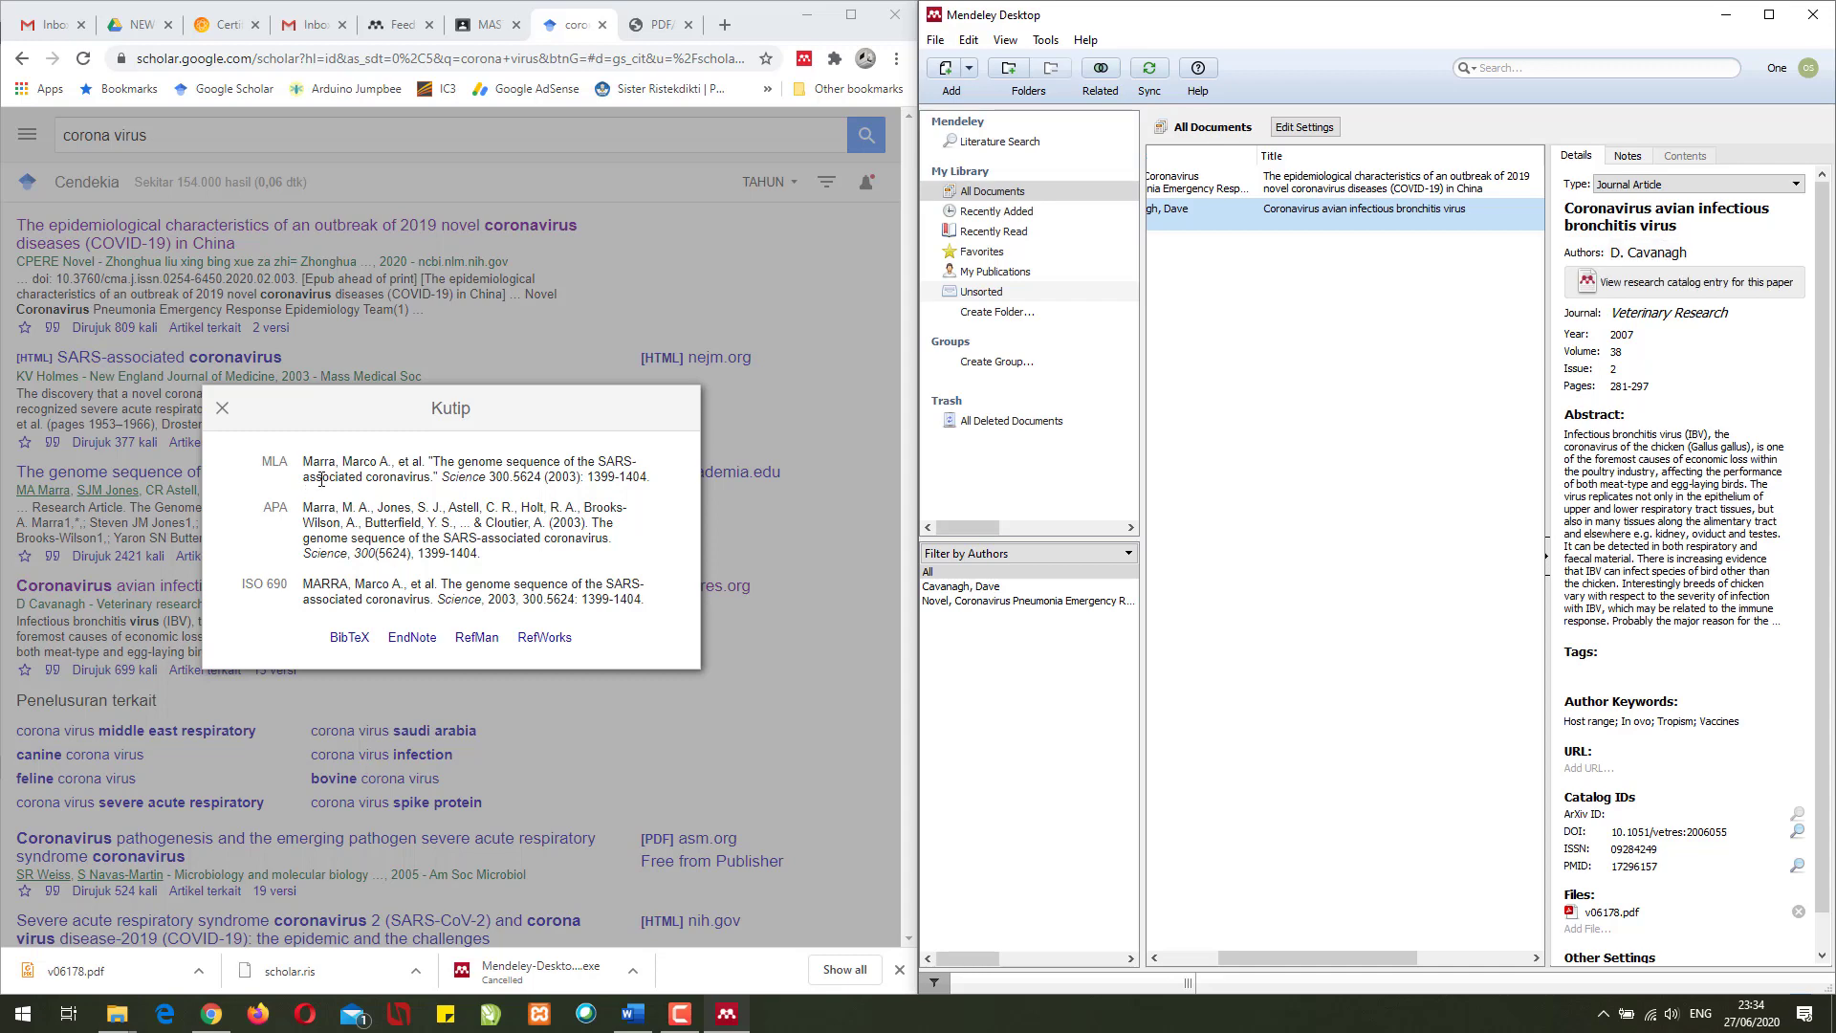
left_click(1657, 254)
left_click(1724, 251)
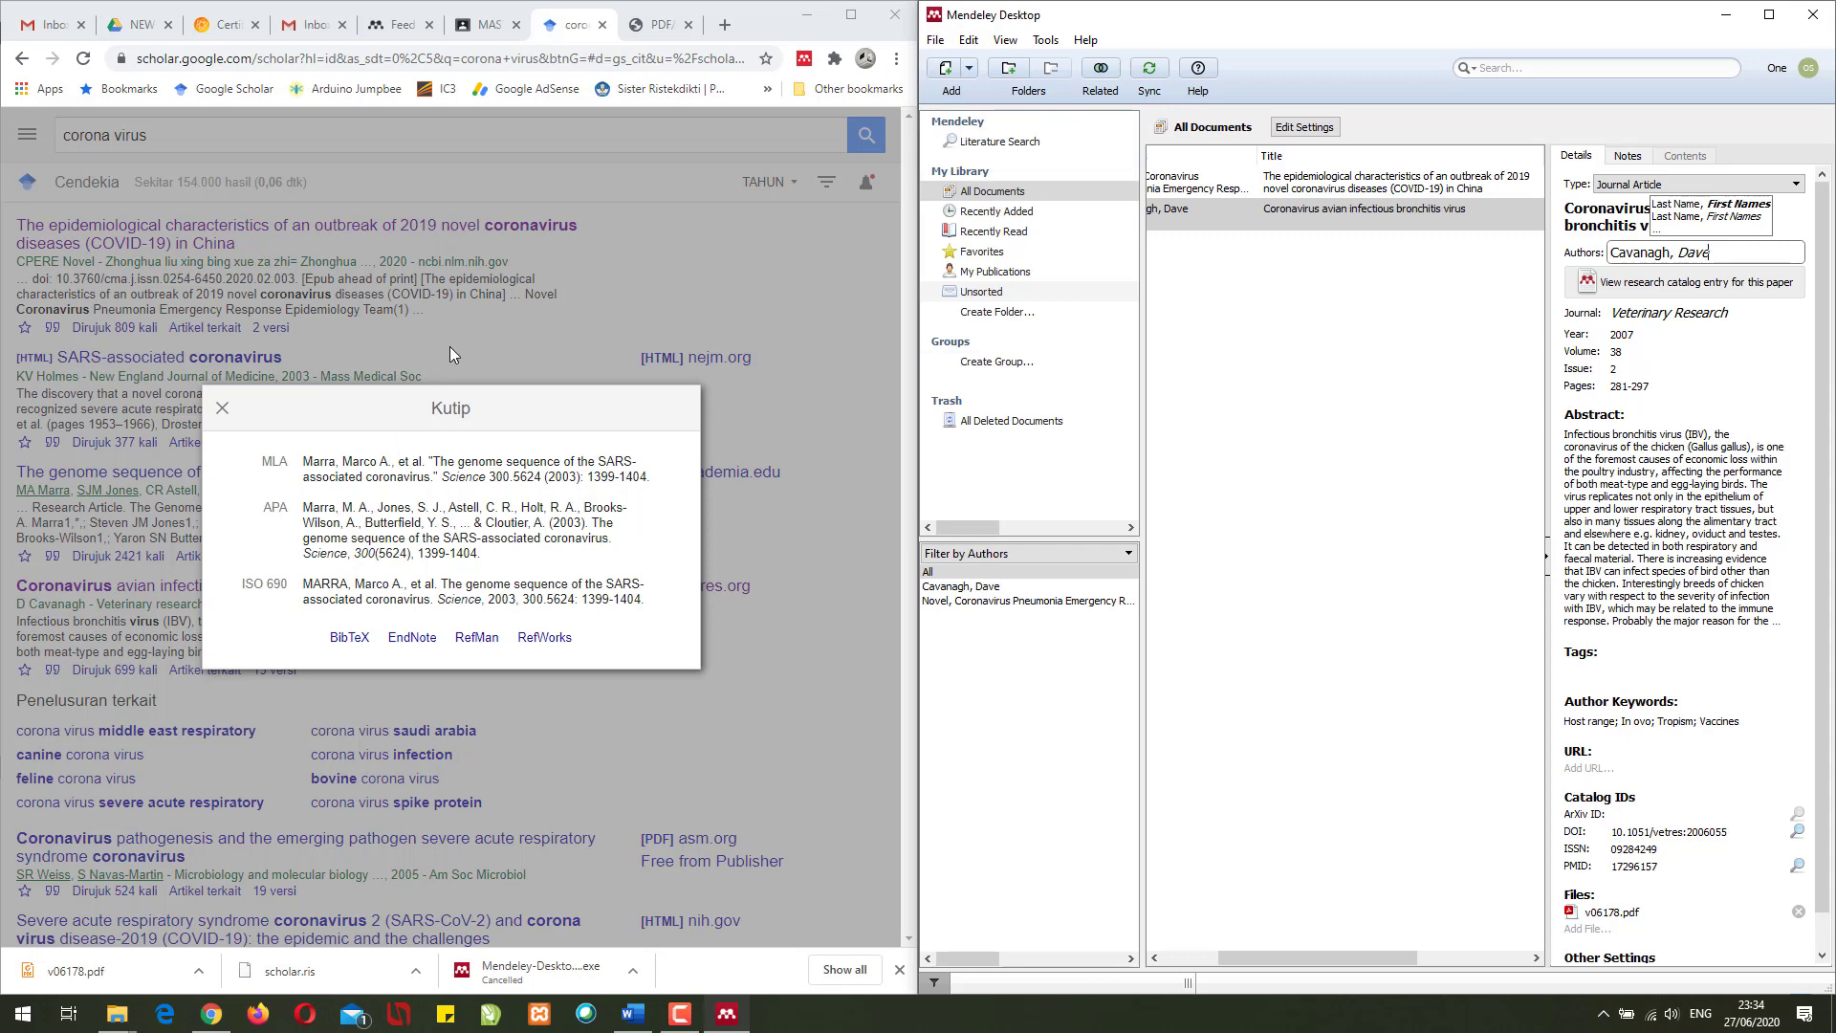
left_click(505, 337)
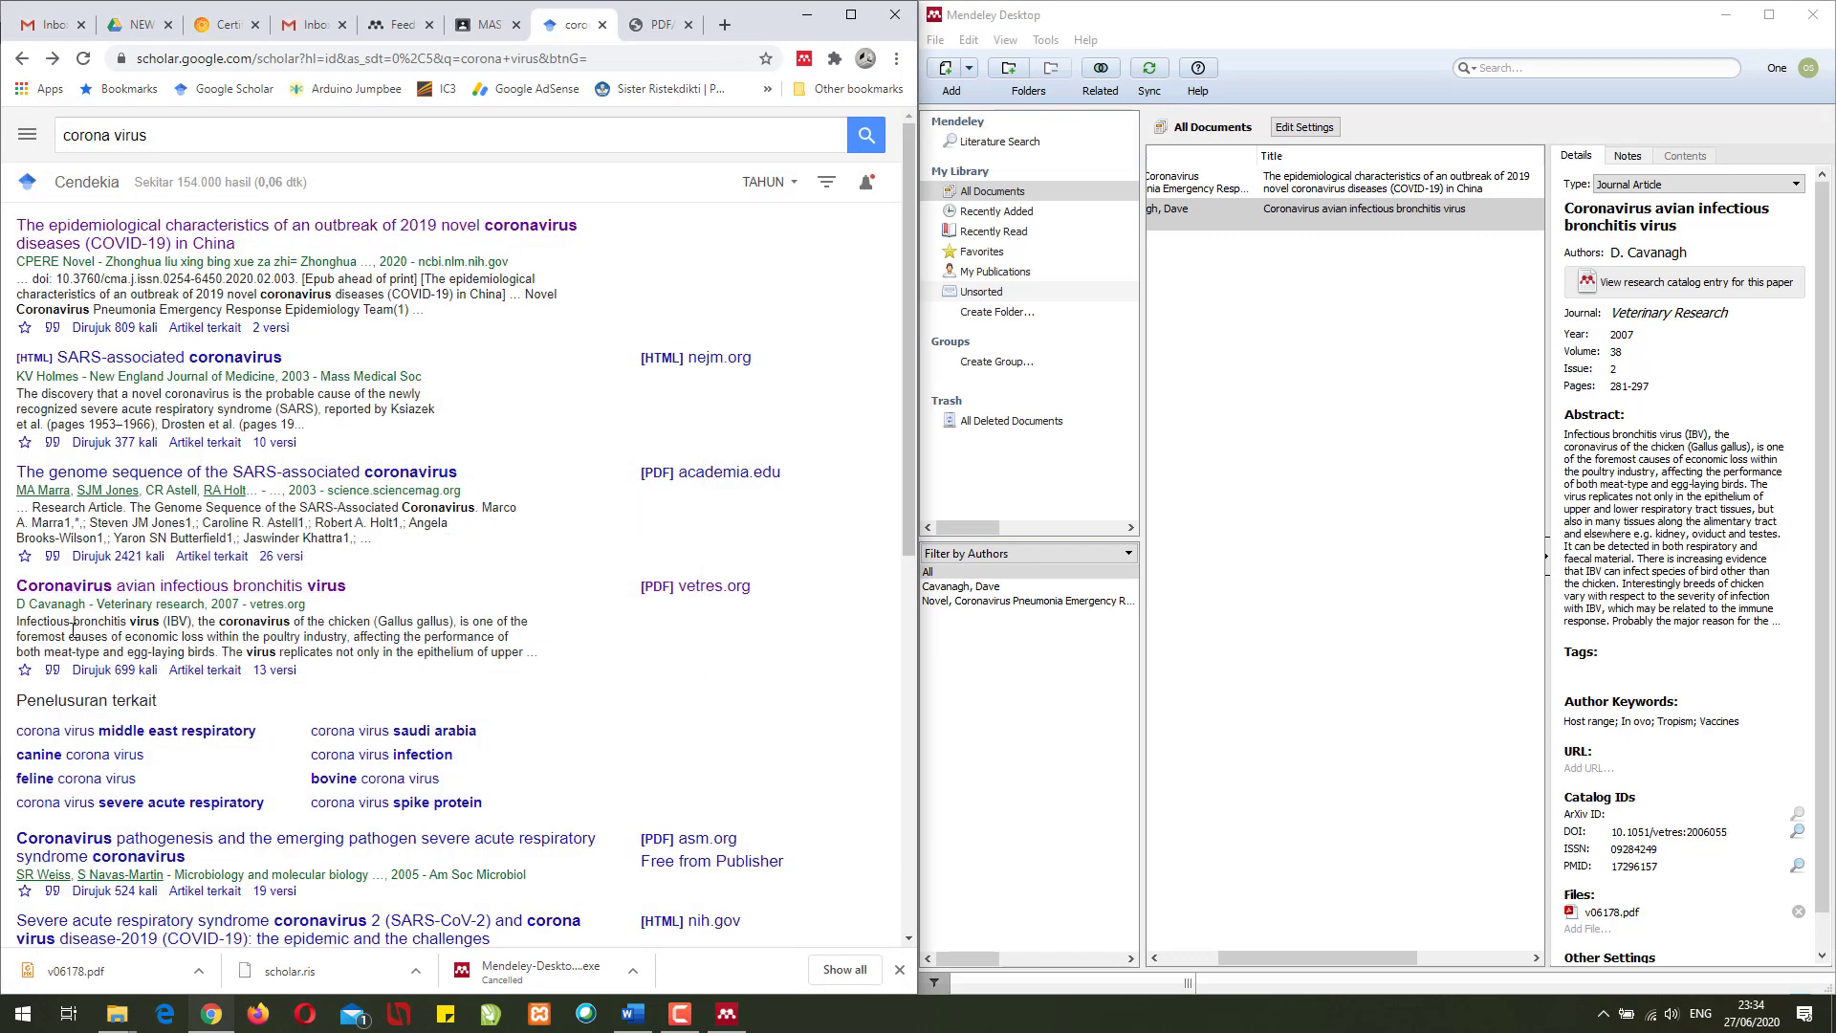
- Compare the avian bronchitis citation with the Cavanagh entry's abstract and details
left_click(53, 669)
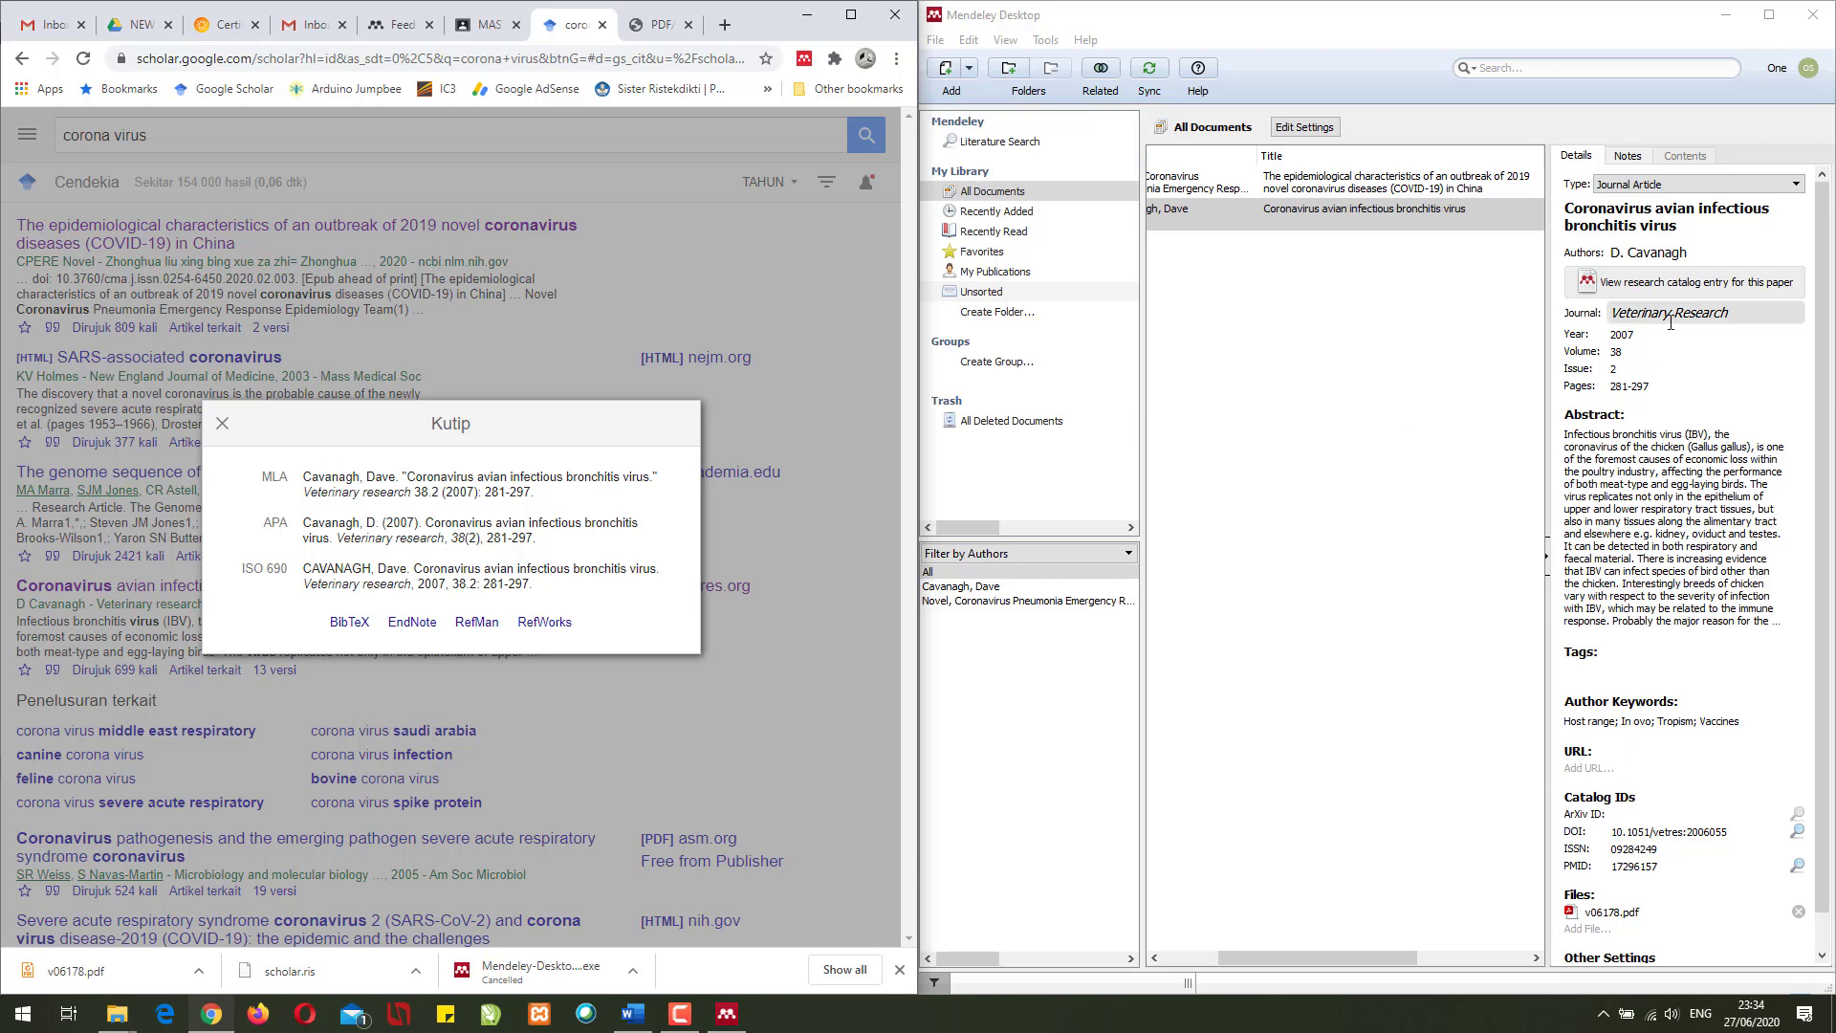
left_click(1641, 483)
scroll(1669, 553, "down", 3)
scroll(1669, 553, "down", 5)
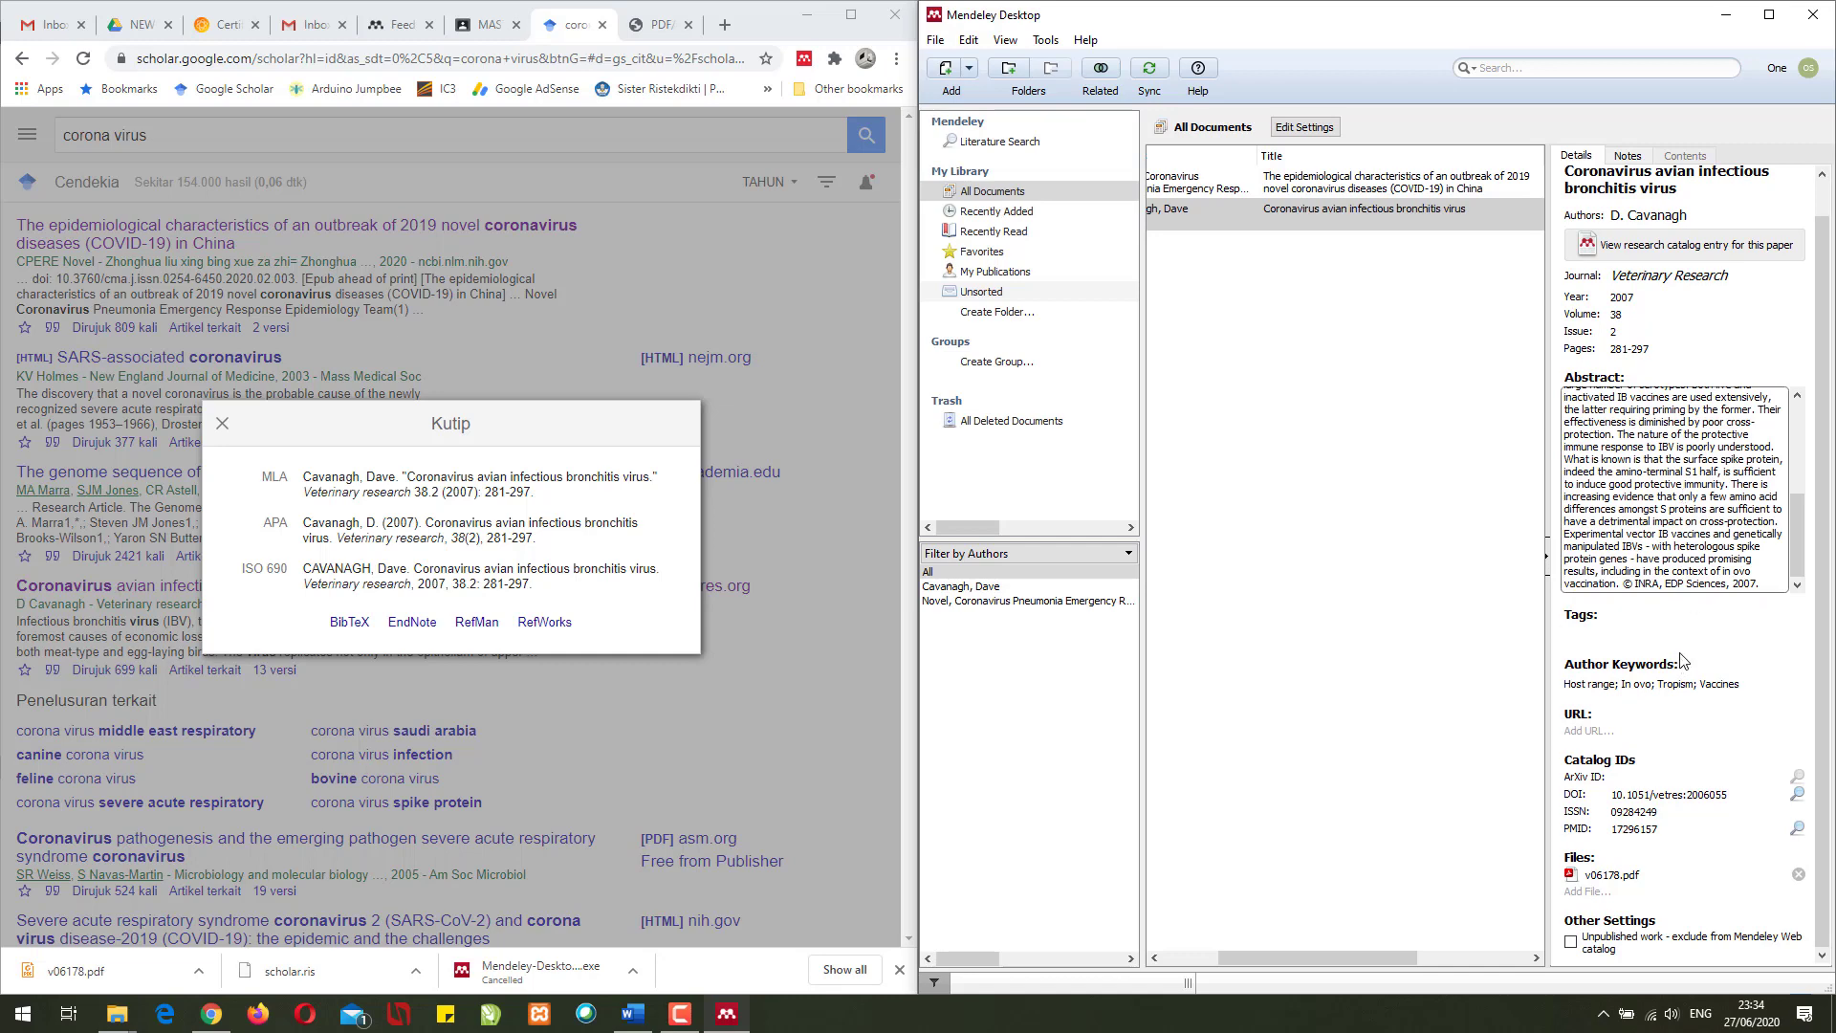
left_click(1301, 407)
left_click_drag(1297, 952, 1242, 951)
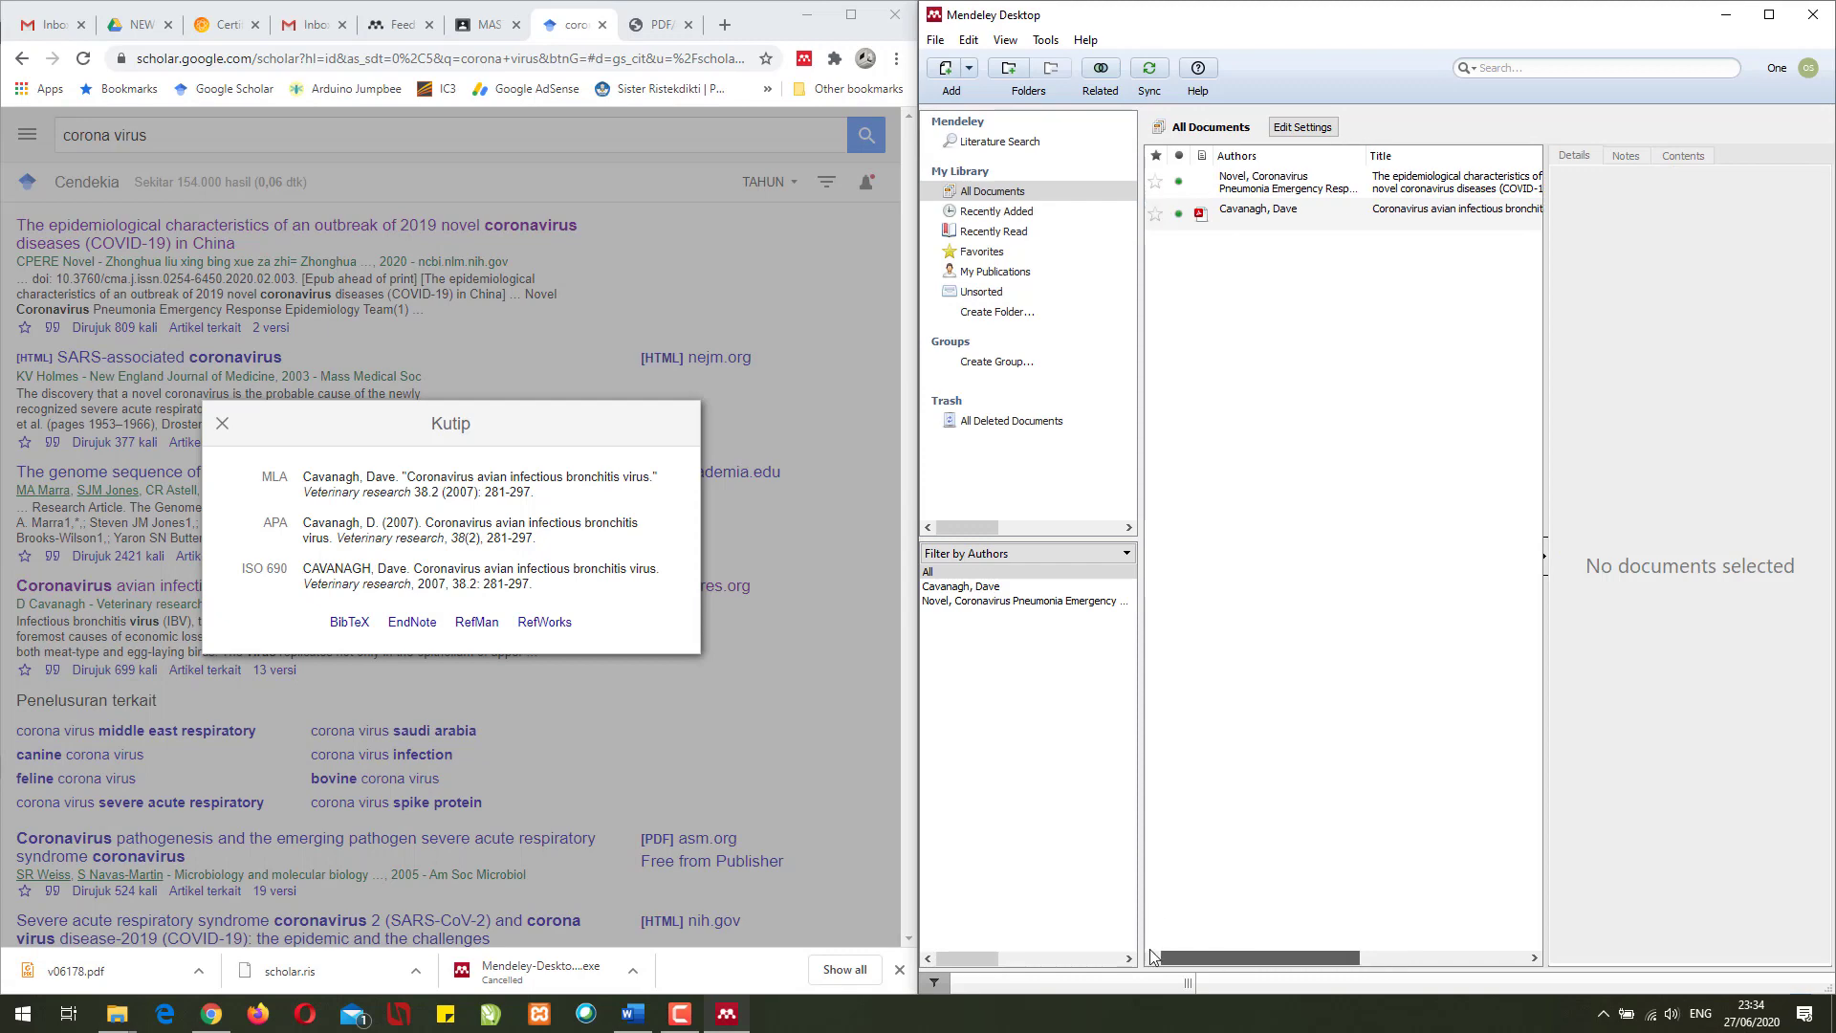
left_click(1255, 215)
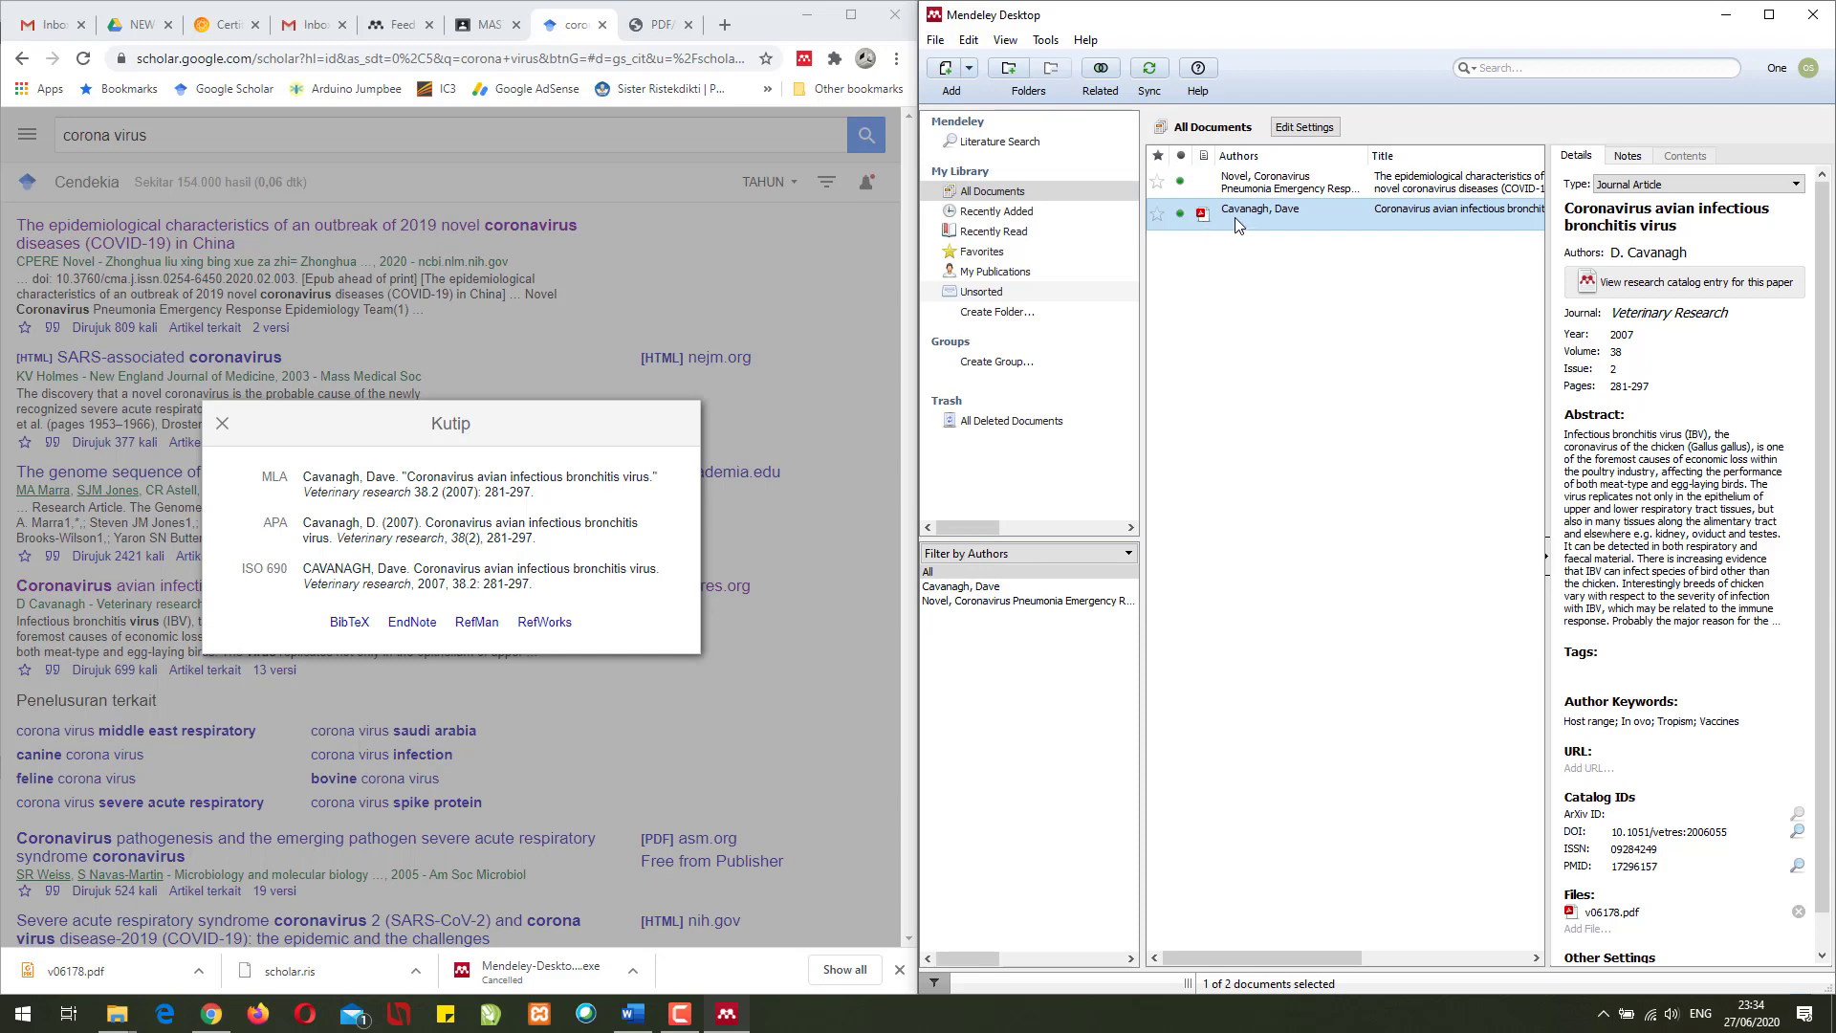
- Open the Cavanagh article's PDF and scroll through its pages
double_click(1224, 216)
scroll(1211, 354, "down", 5)
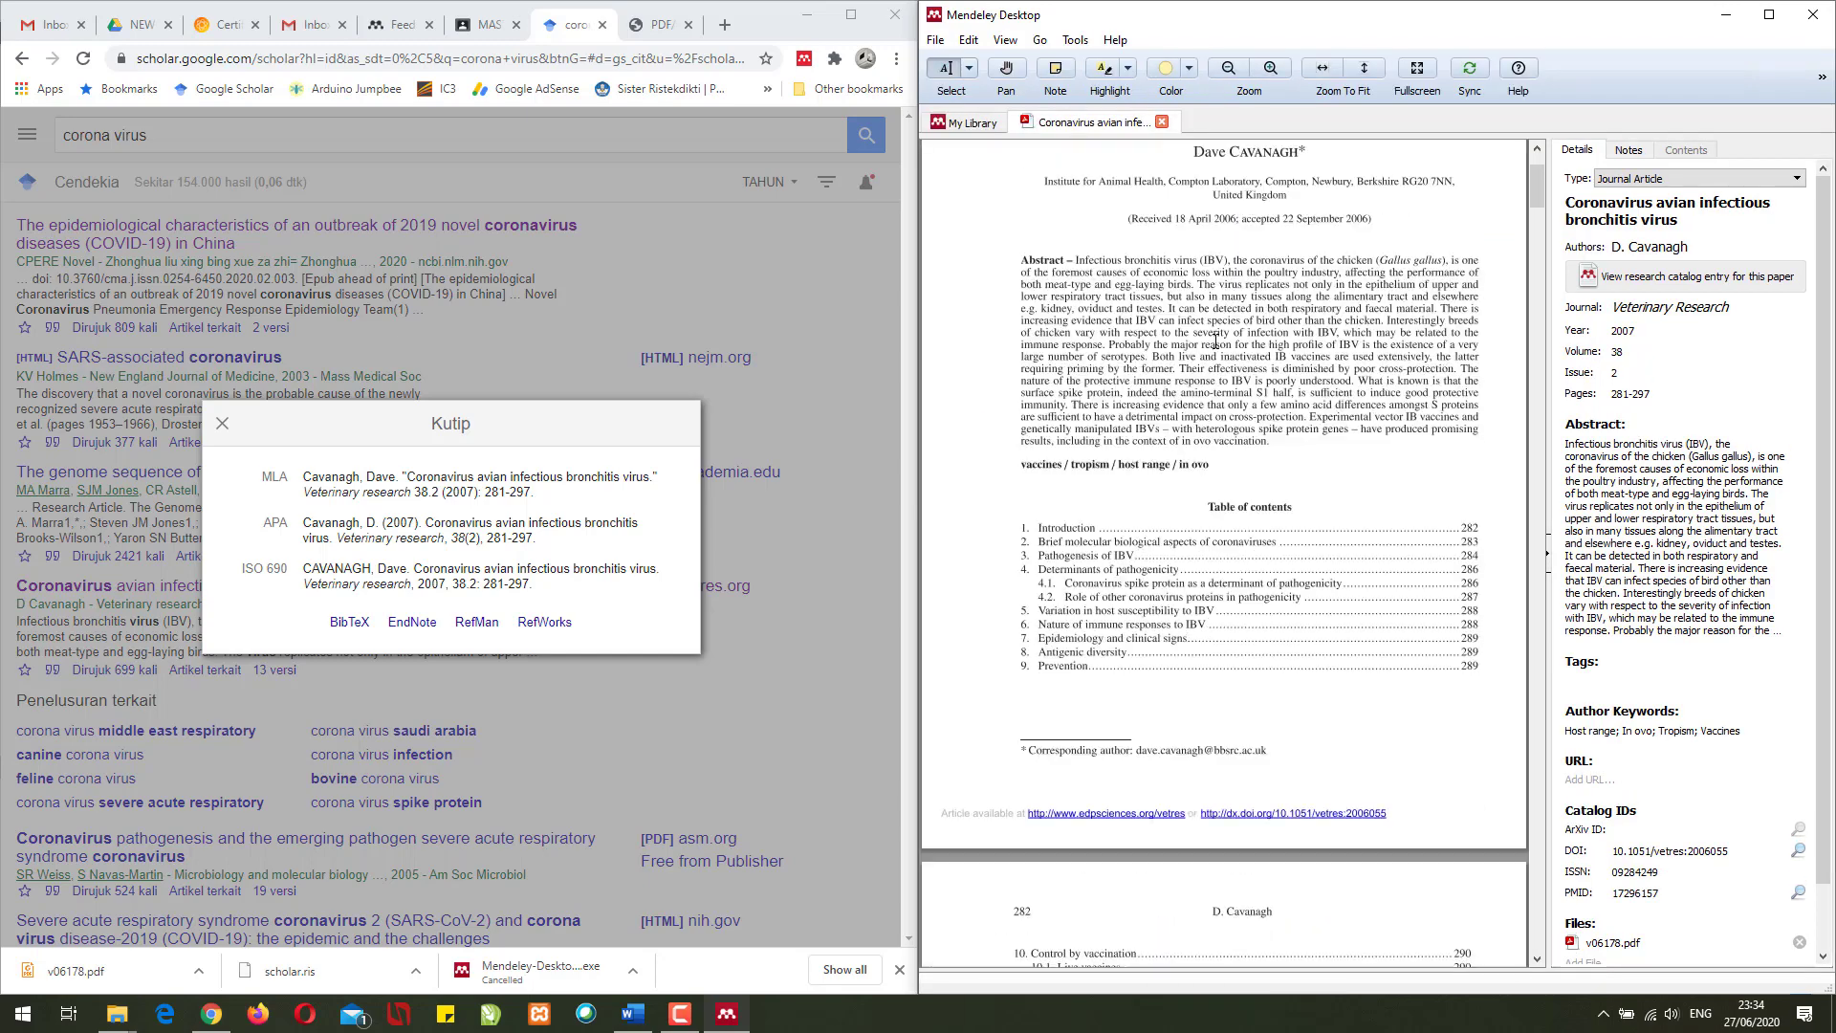
scroll(1211, 354, "down", 20)
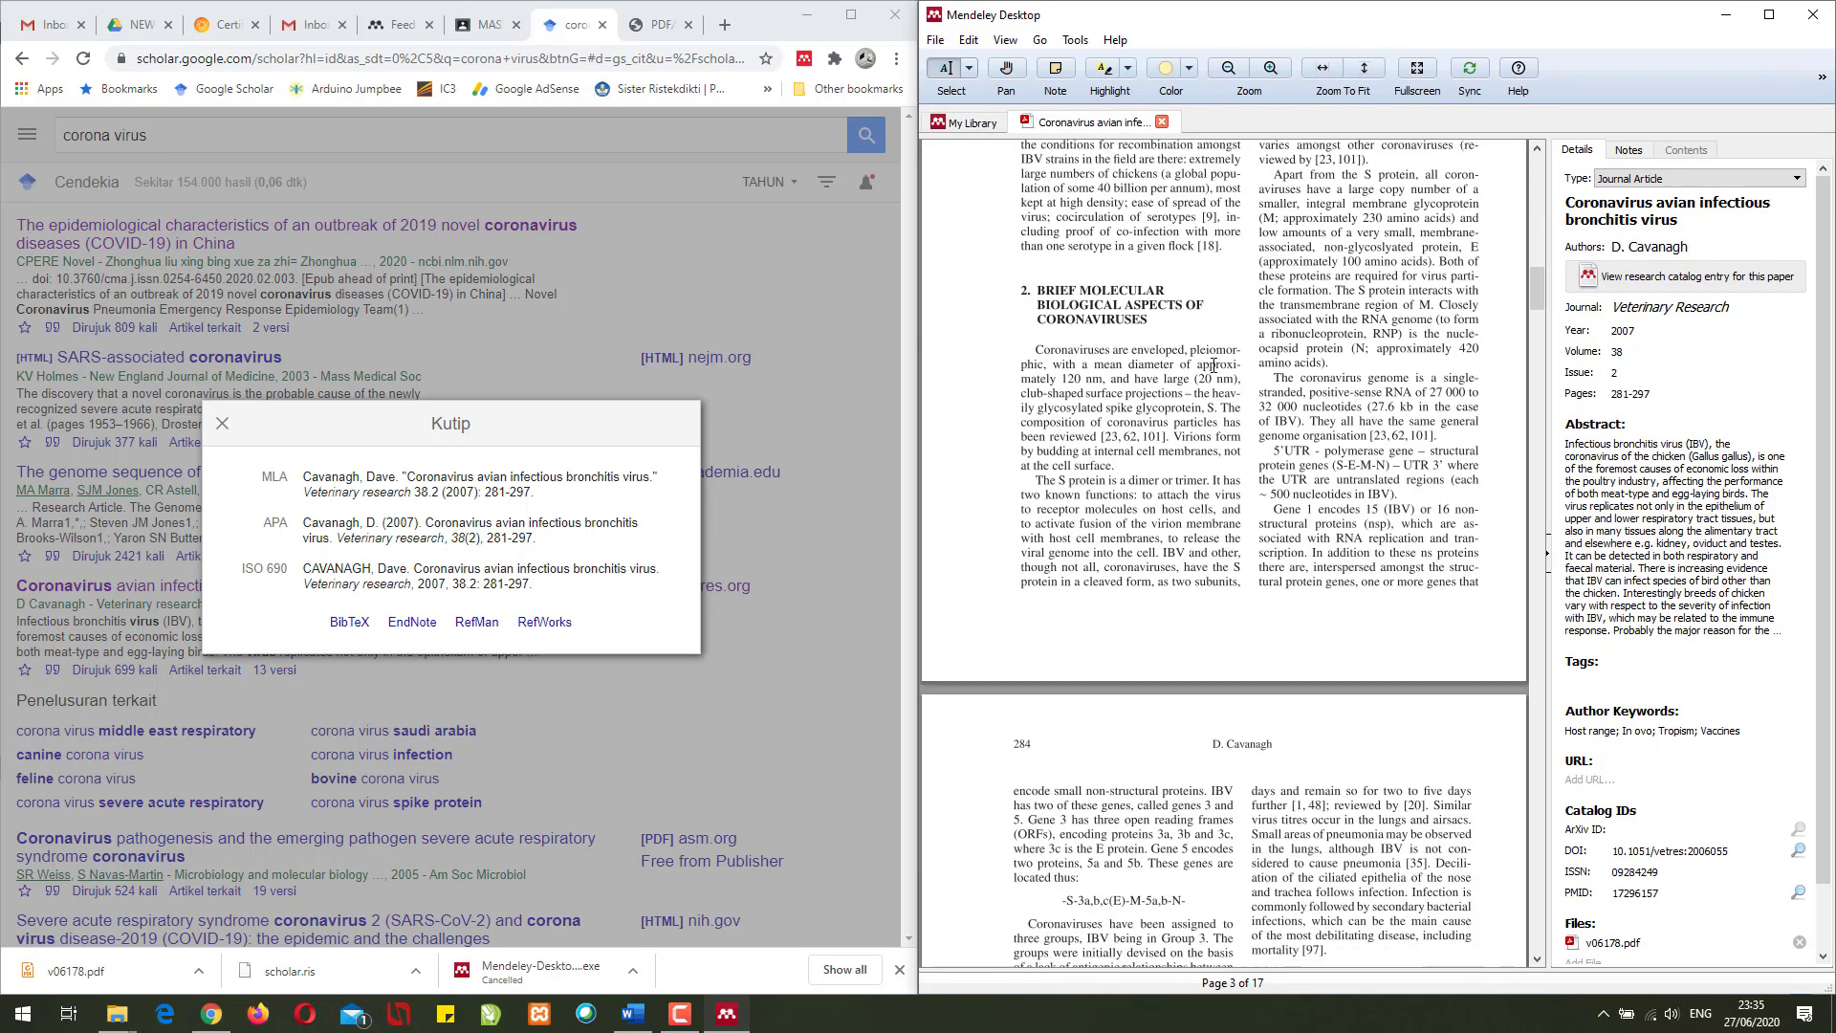
scroll(1213, 365, "down", 20)
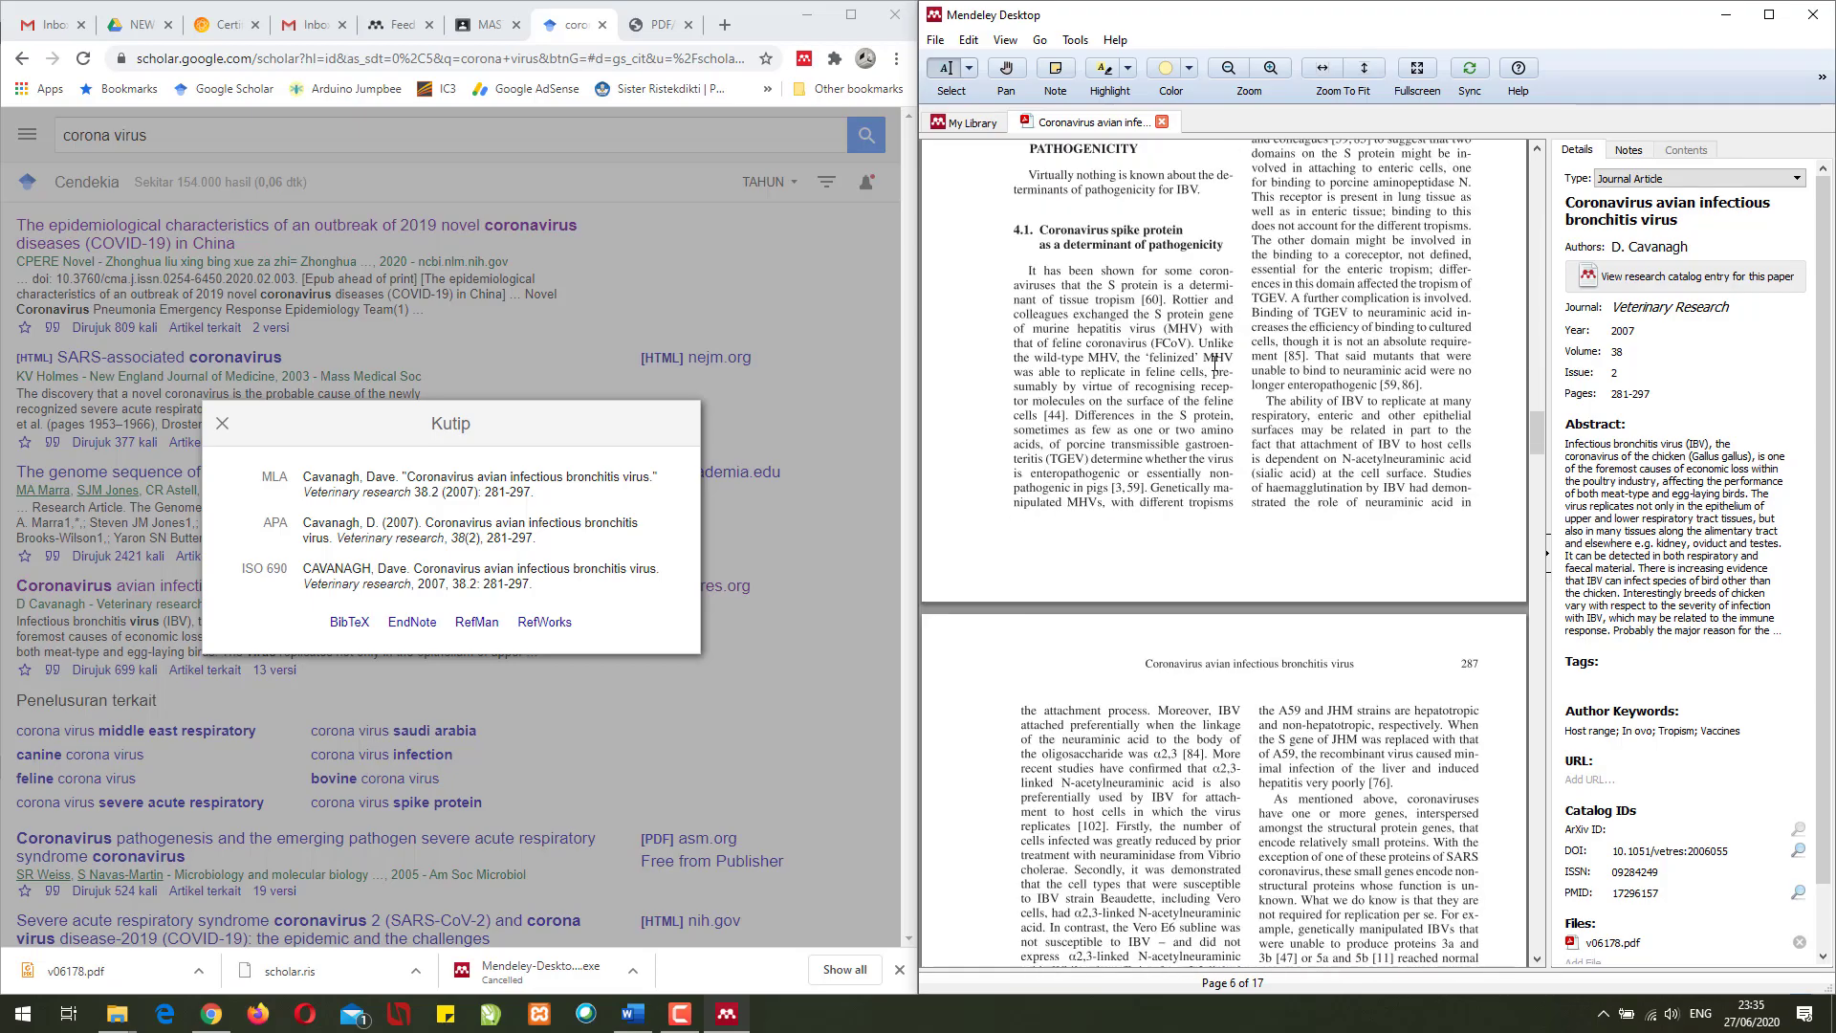
scroll(1213, 366, "down", 20)
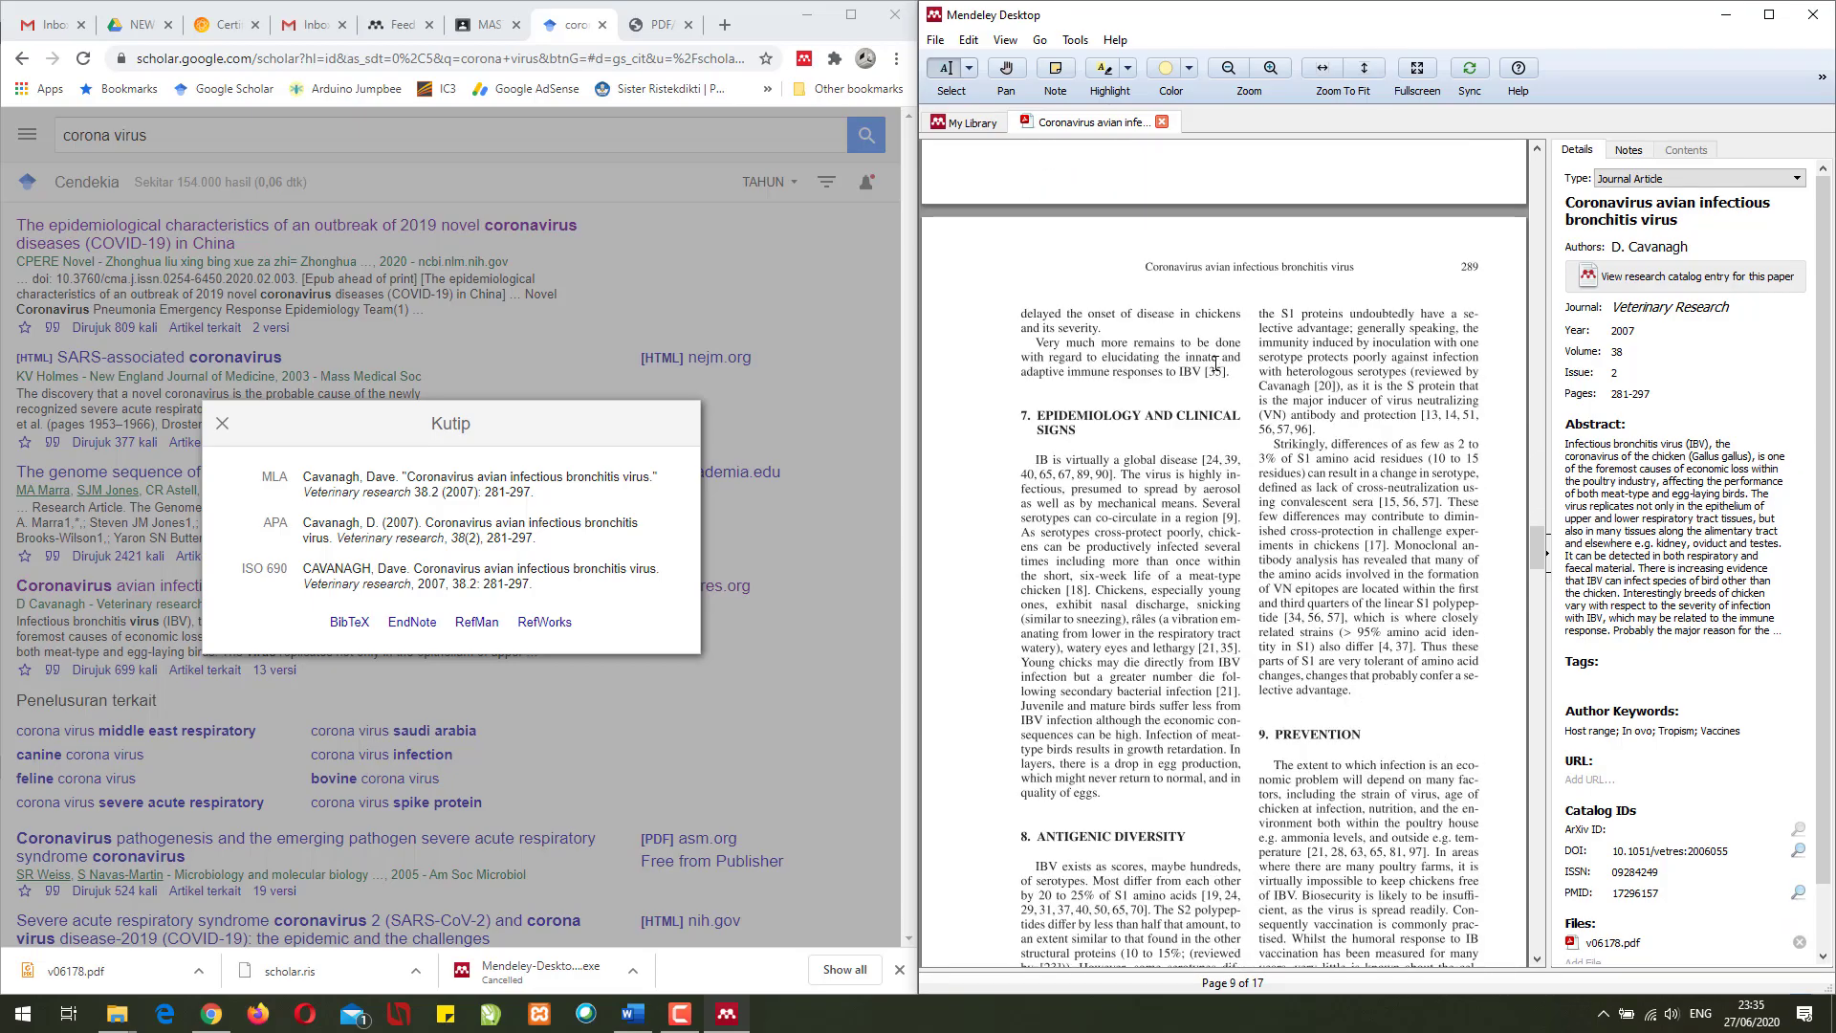
scroll(1489, 791, "down", 20)
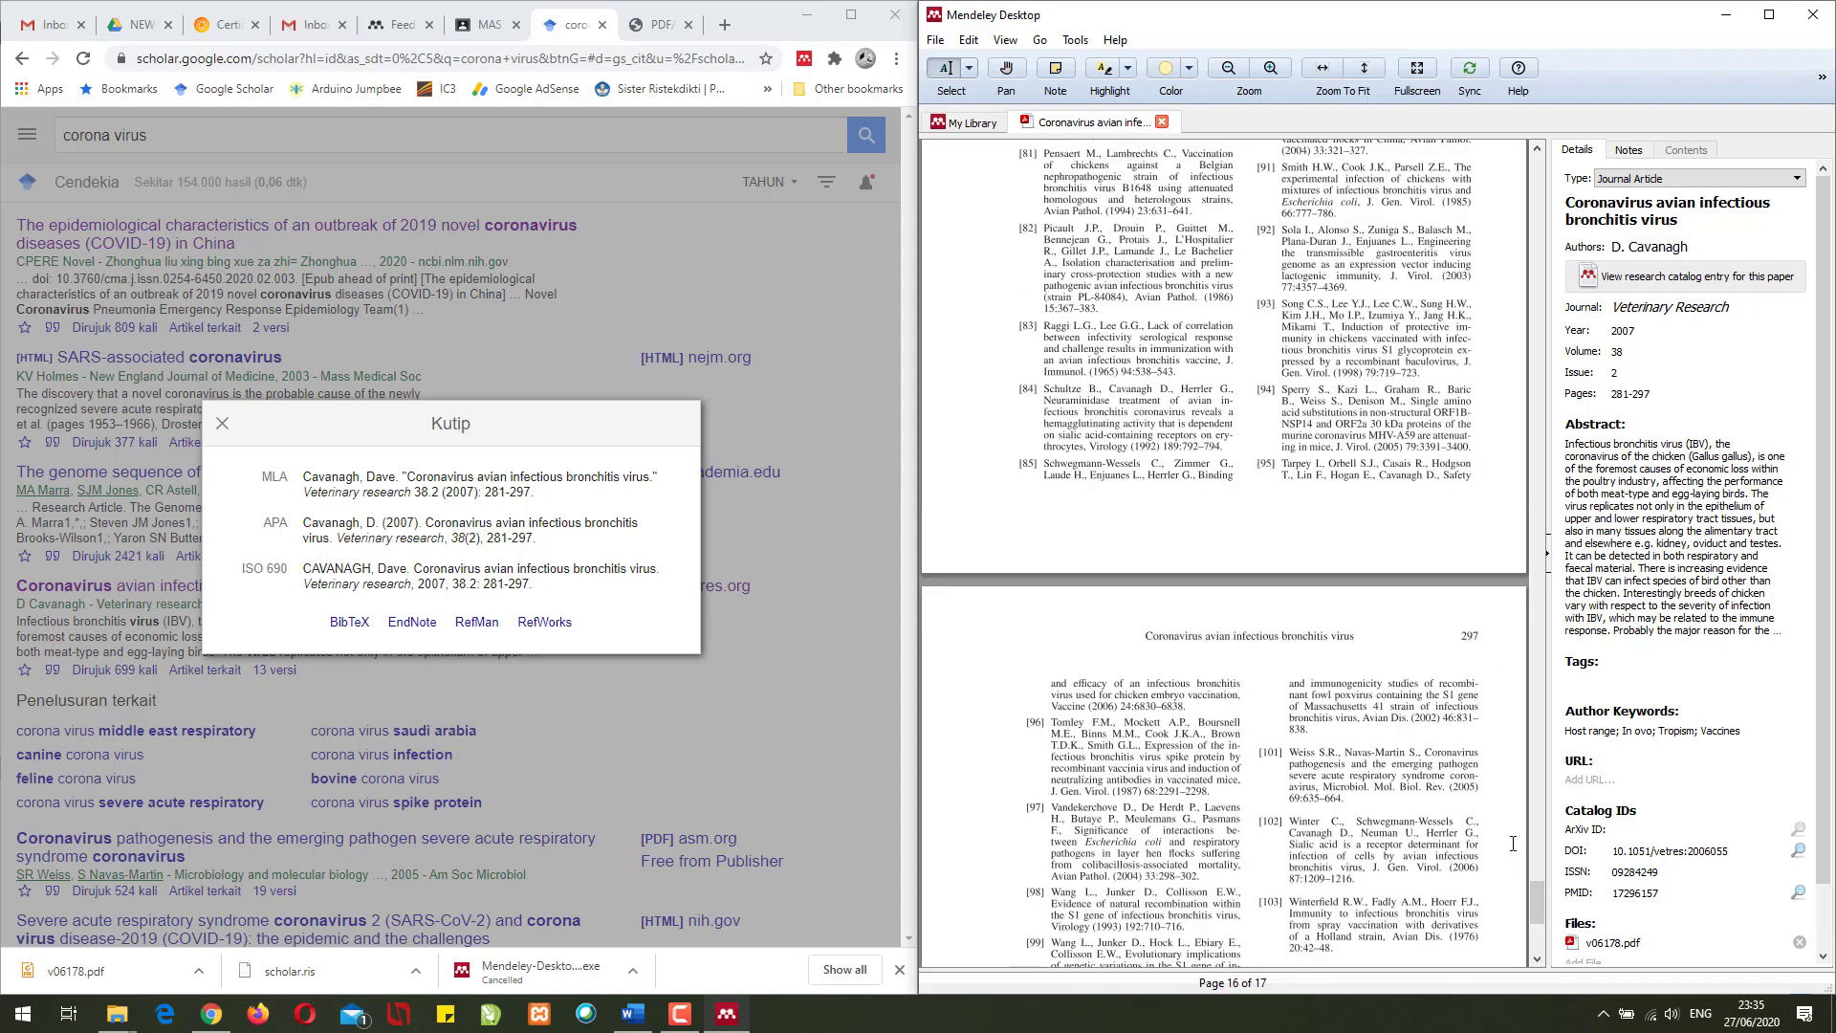
left_click_drag(1534, 905, 1535, 432)
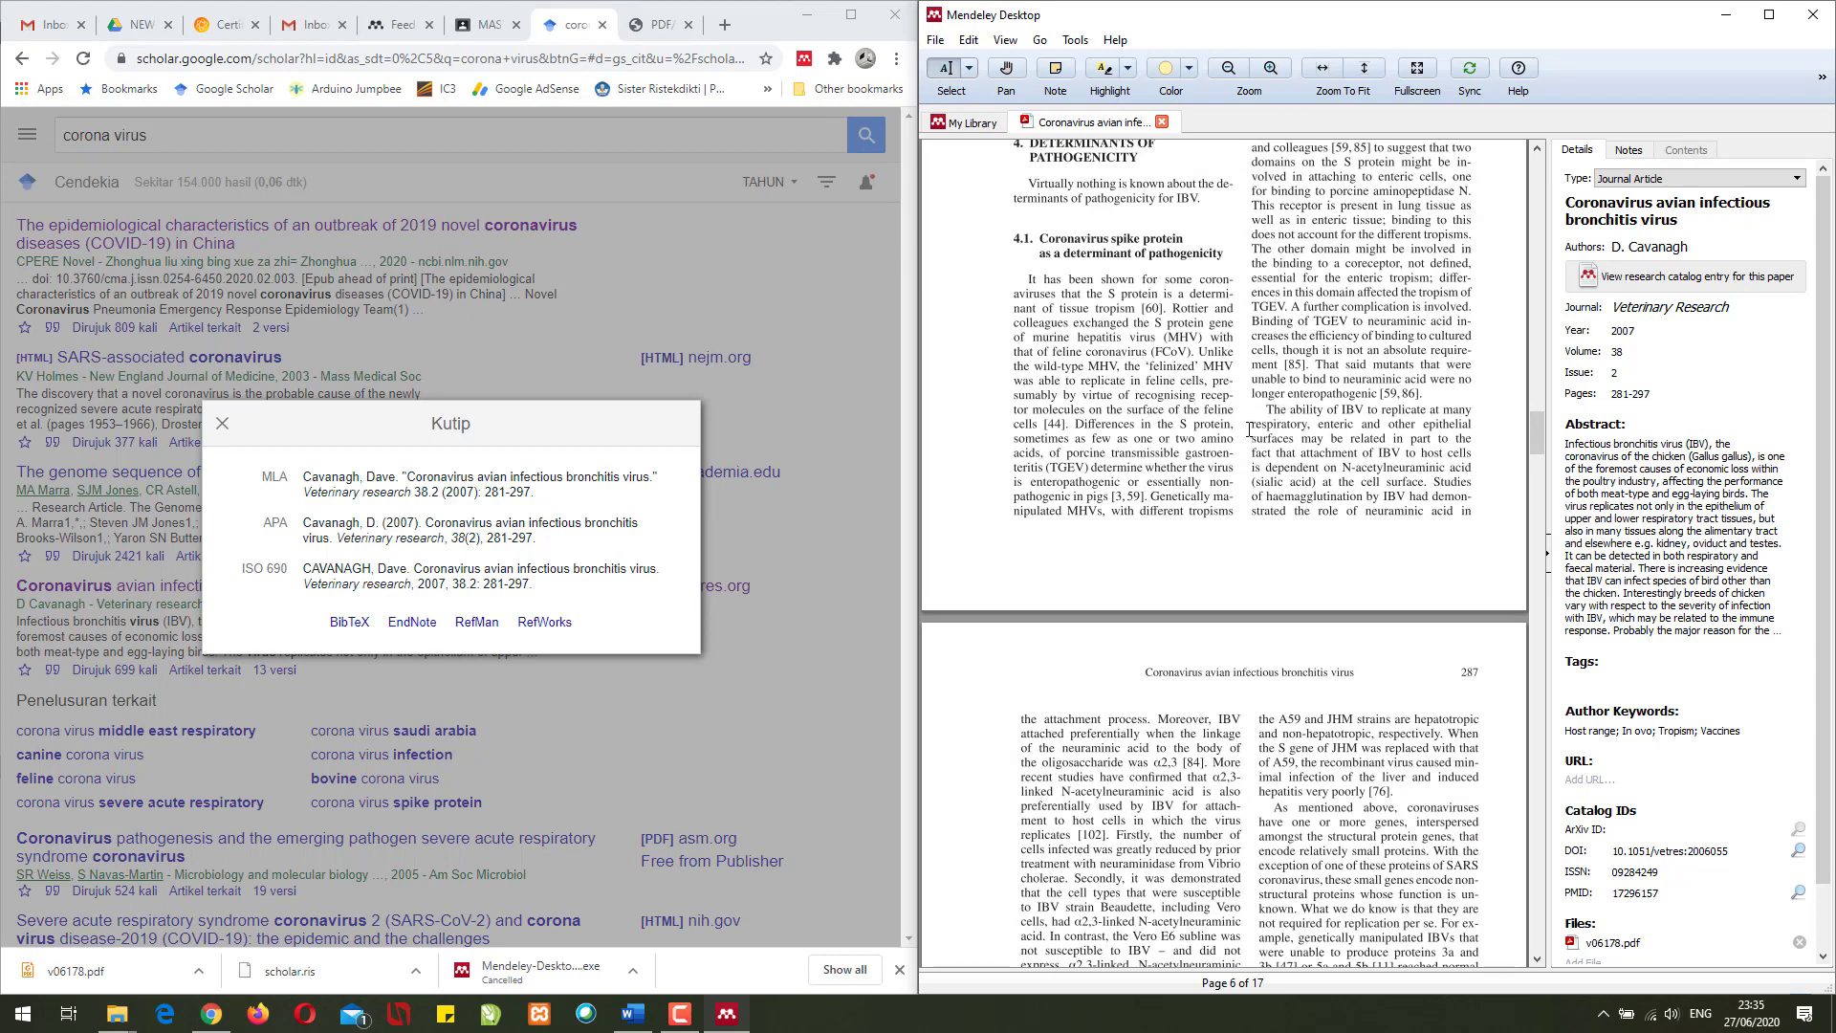
- Highlight the word 'respiratory' in yellow, close the PDF, and reselect the Cavanagh entry
left_click_drag(1254, 431, 1311, 425)
left_click(1308, 431)
left_click(1283, 449)
left_click_drag(1253, 425, 1292, 470)
left_click(1294, 425)
left_click(1297, 460)
left_click(1316, 439)
left_click(1164, 121)
left_click(1244, 182)
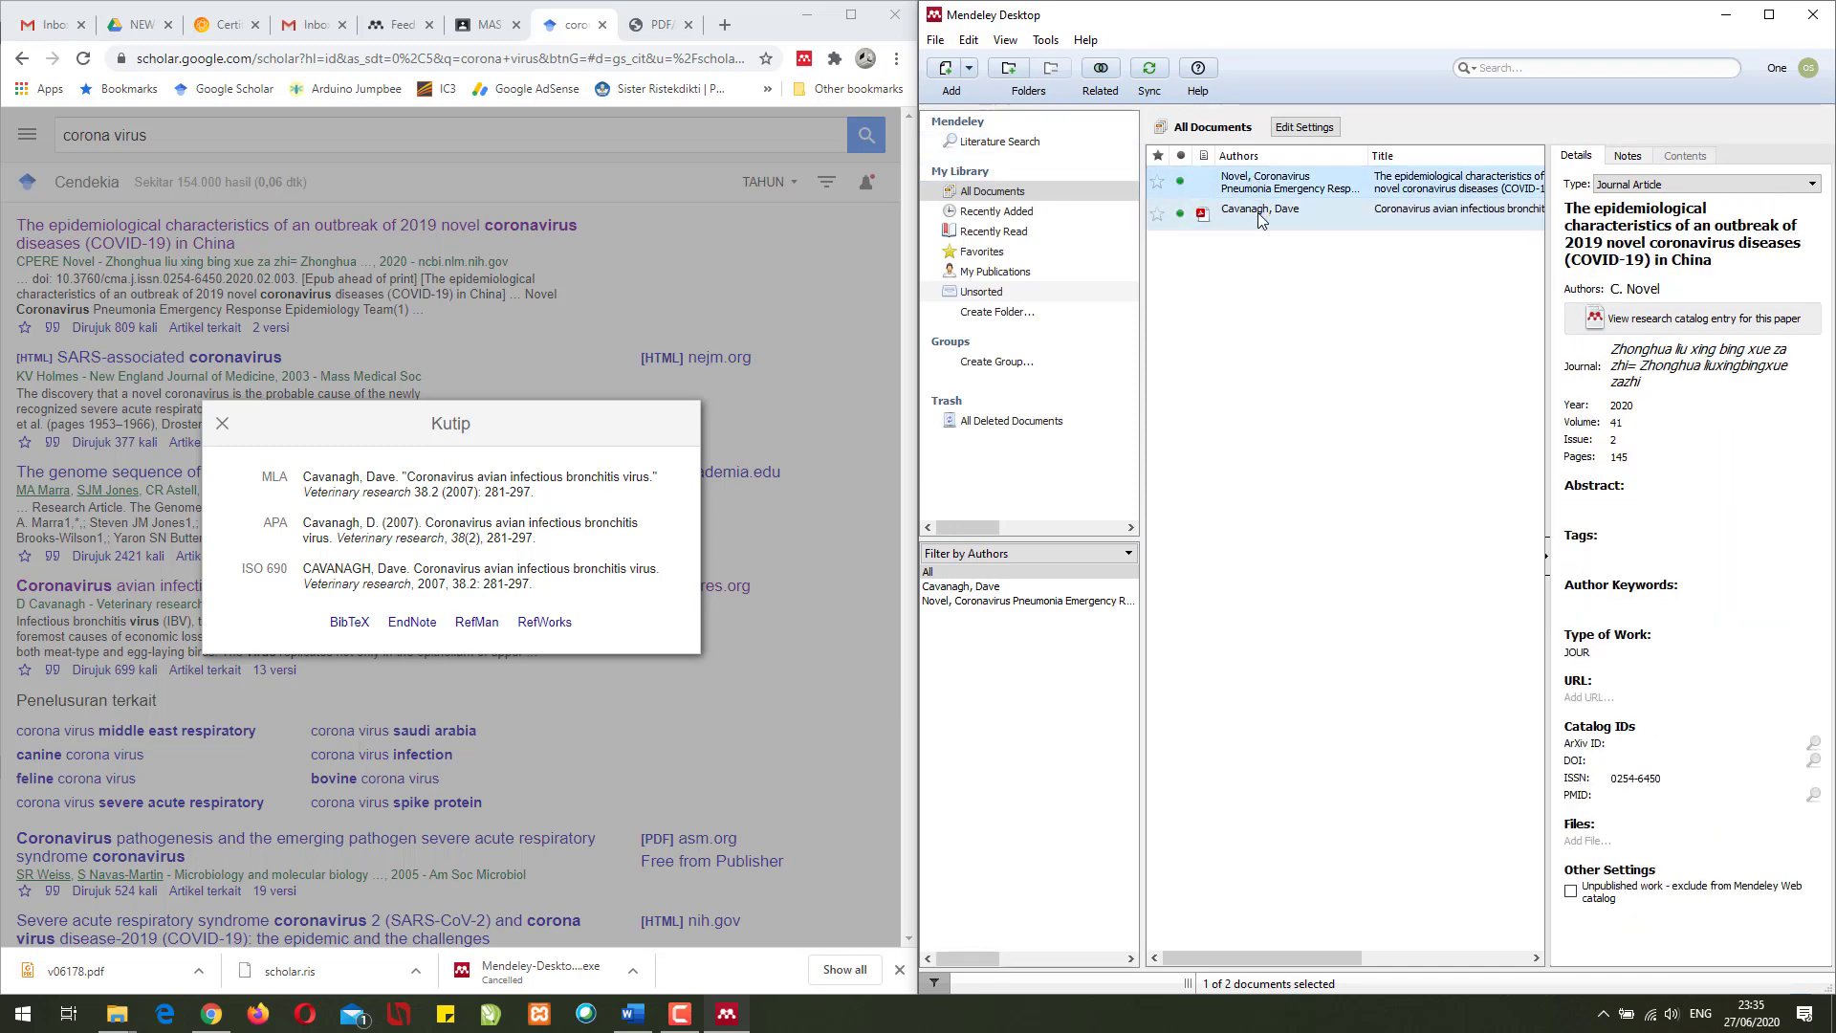
left_click(1261, 216)
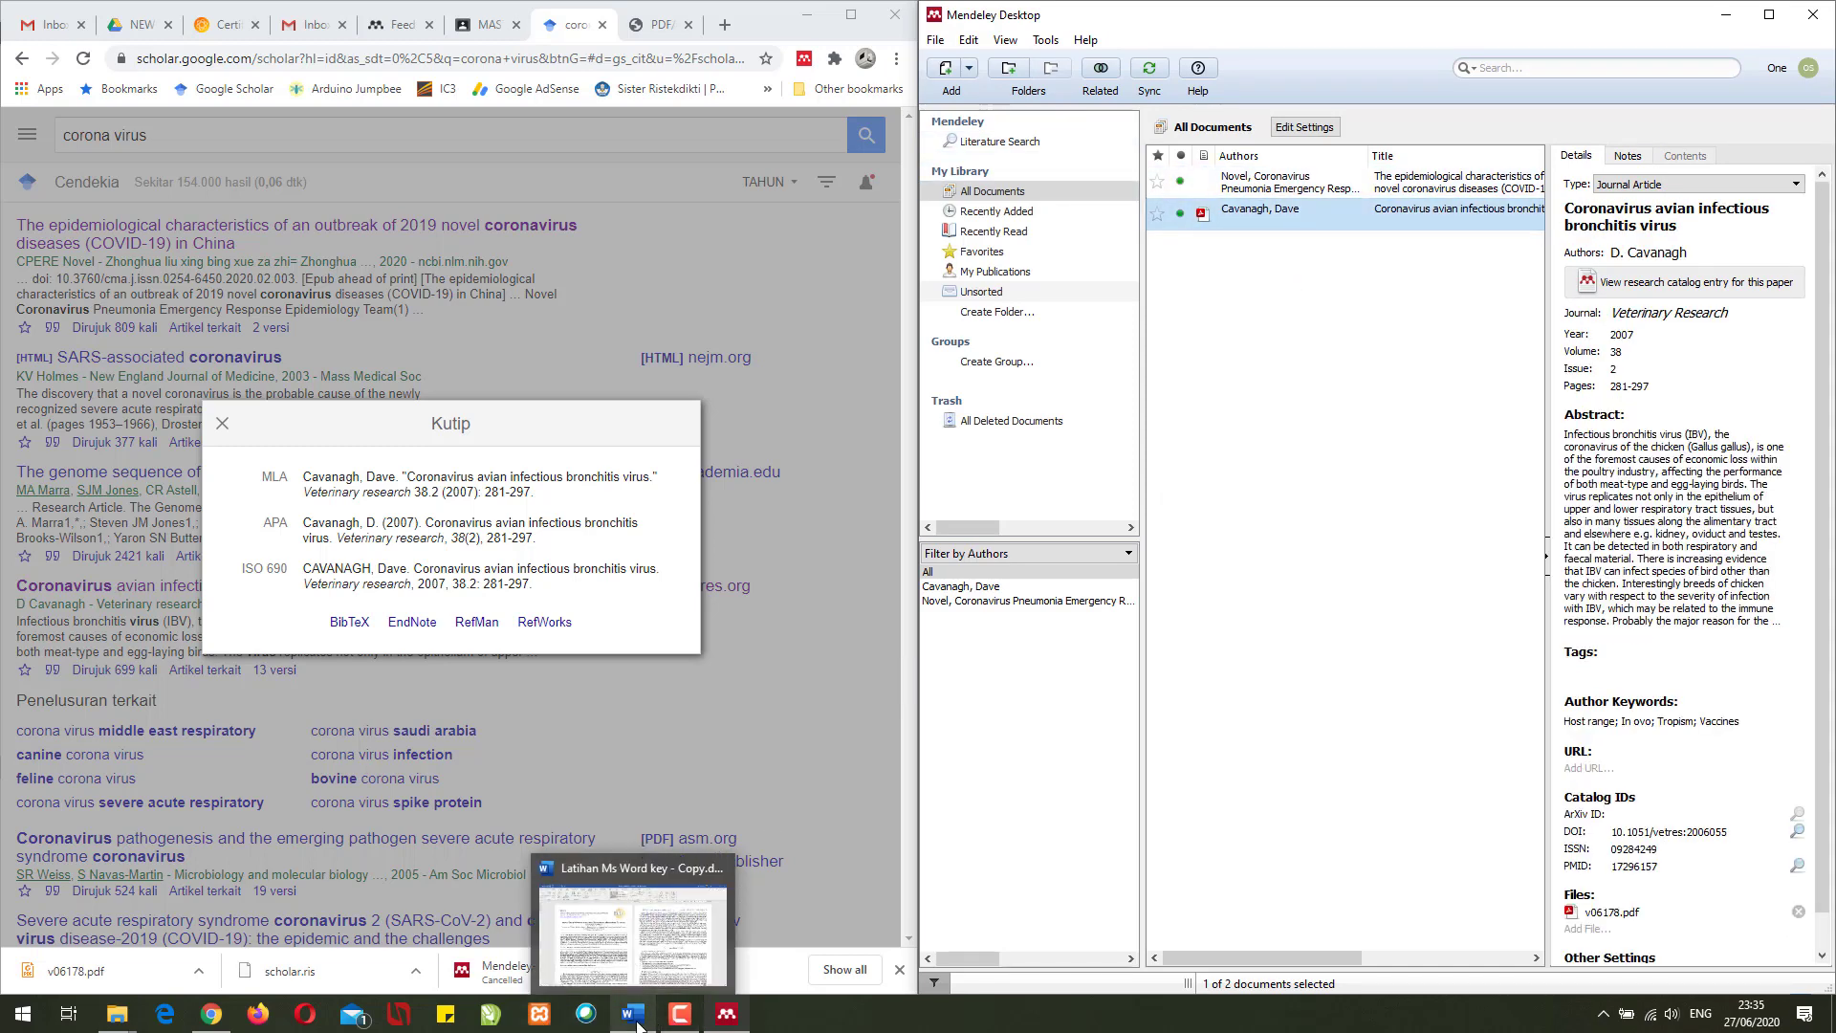
- Close the Scholar citation box and maximise the browser on the Scholar results
mouse_move(670, 1015)
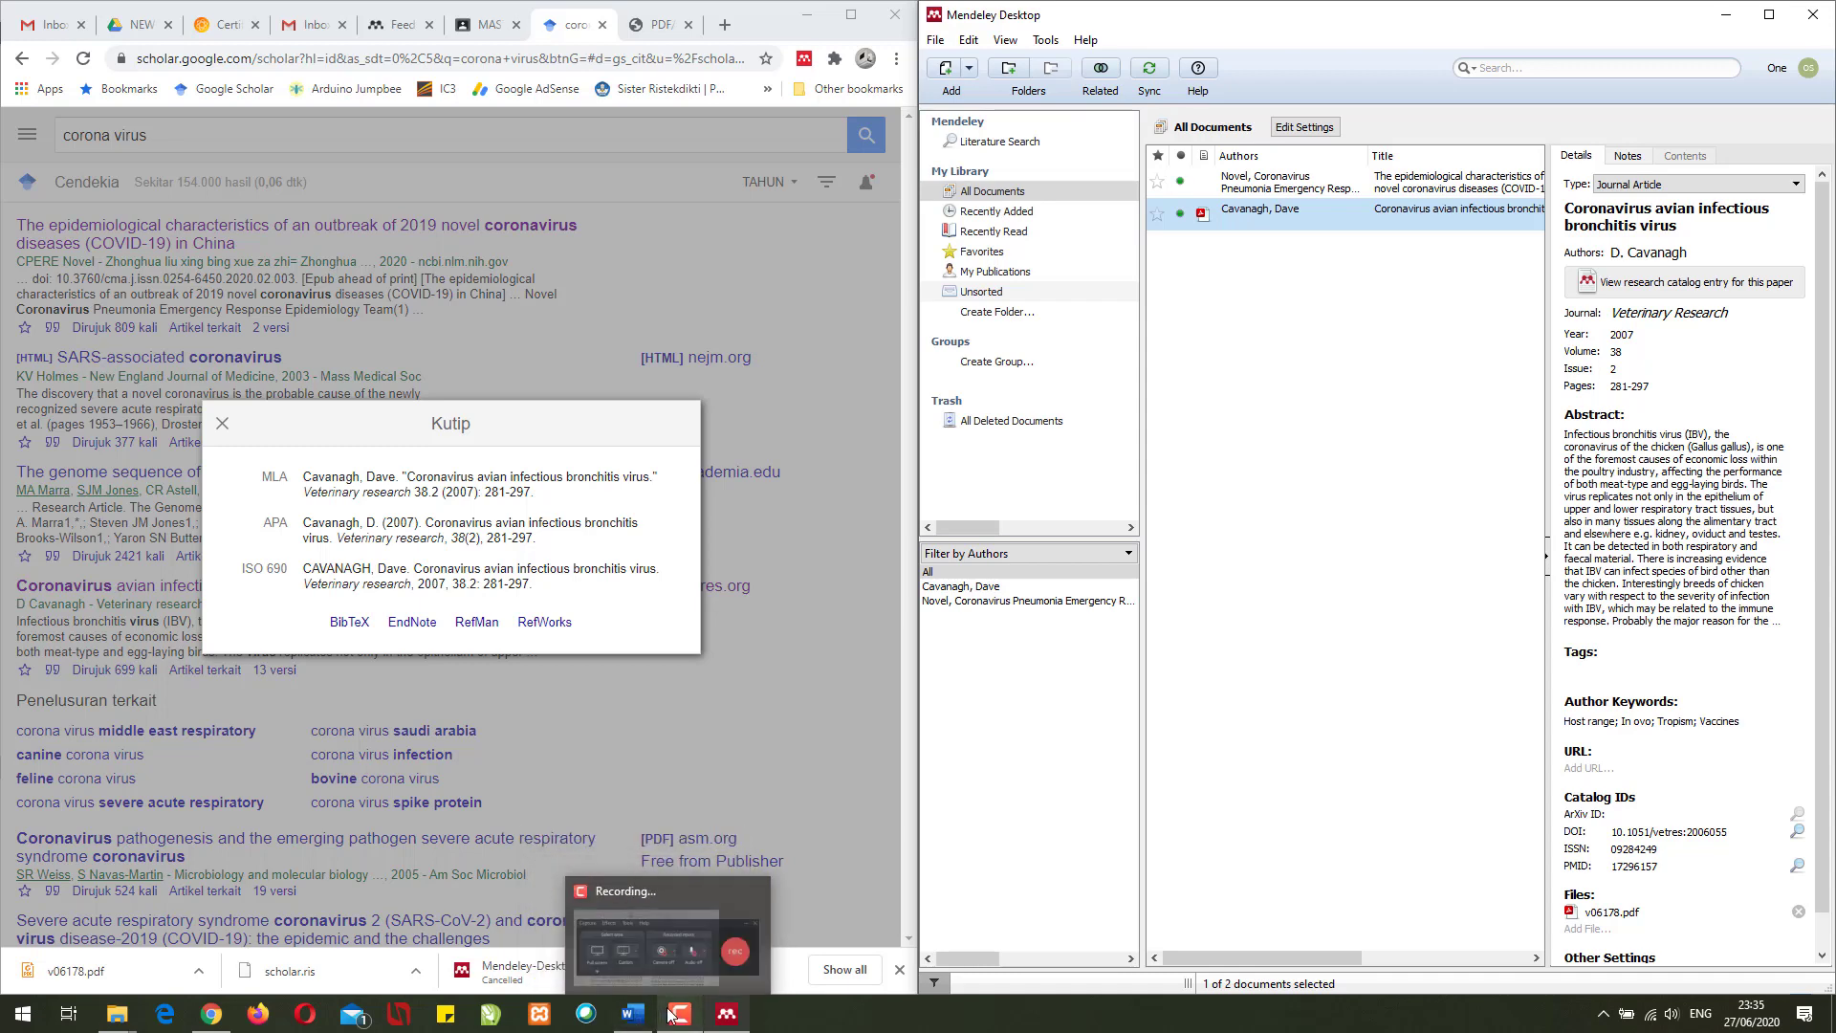
left_click(784, 667)
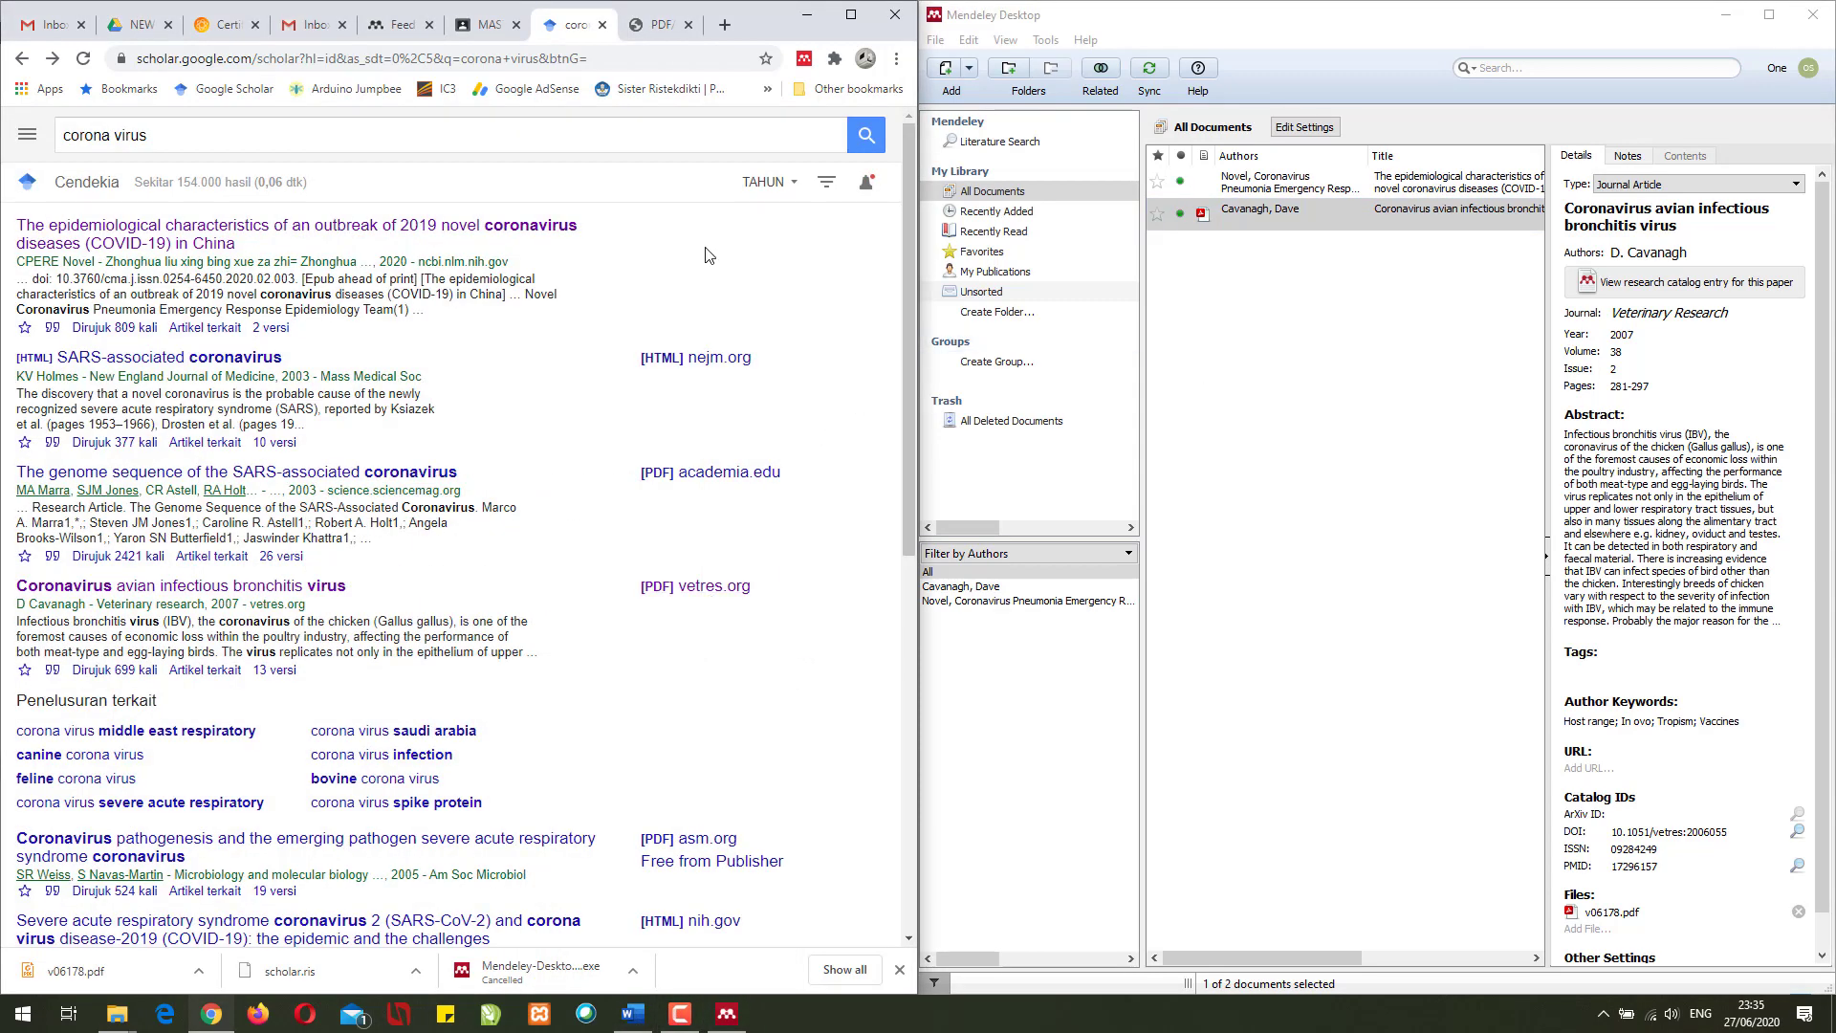
left_click(860, 9)
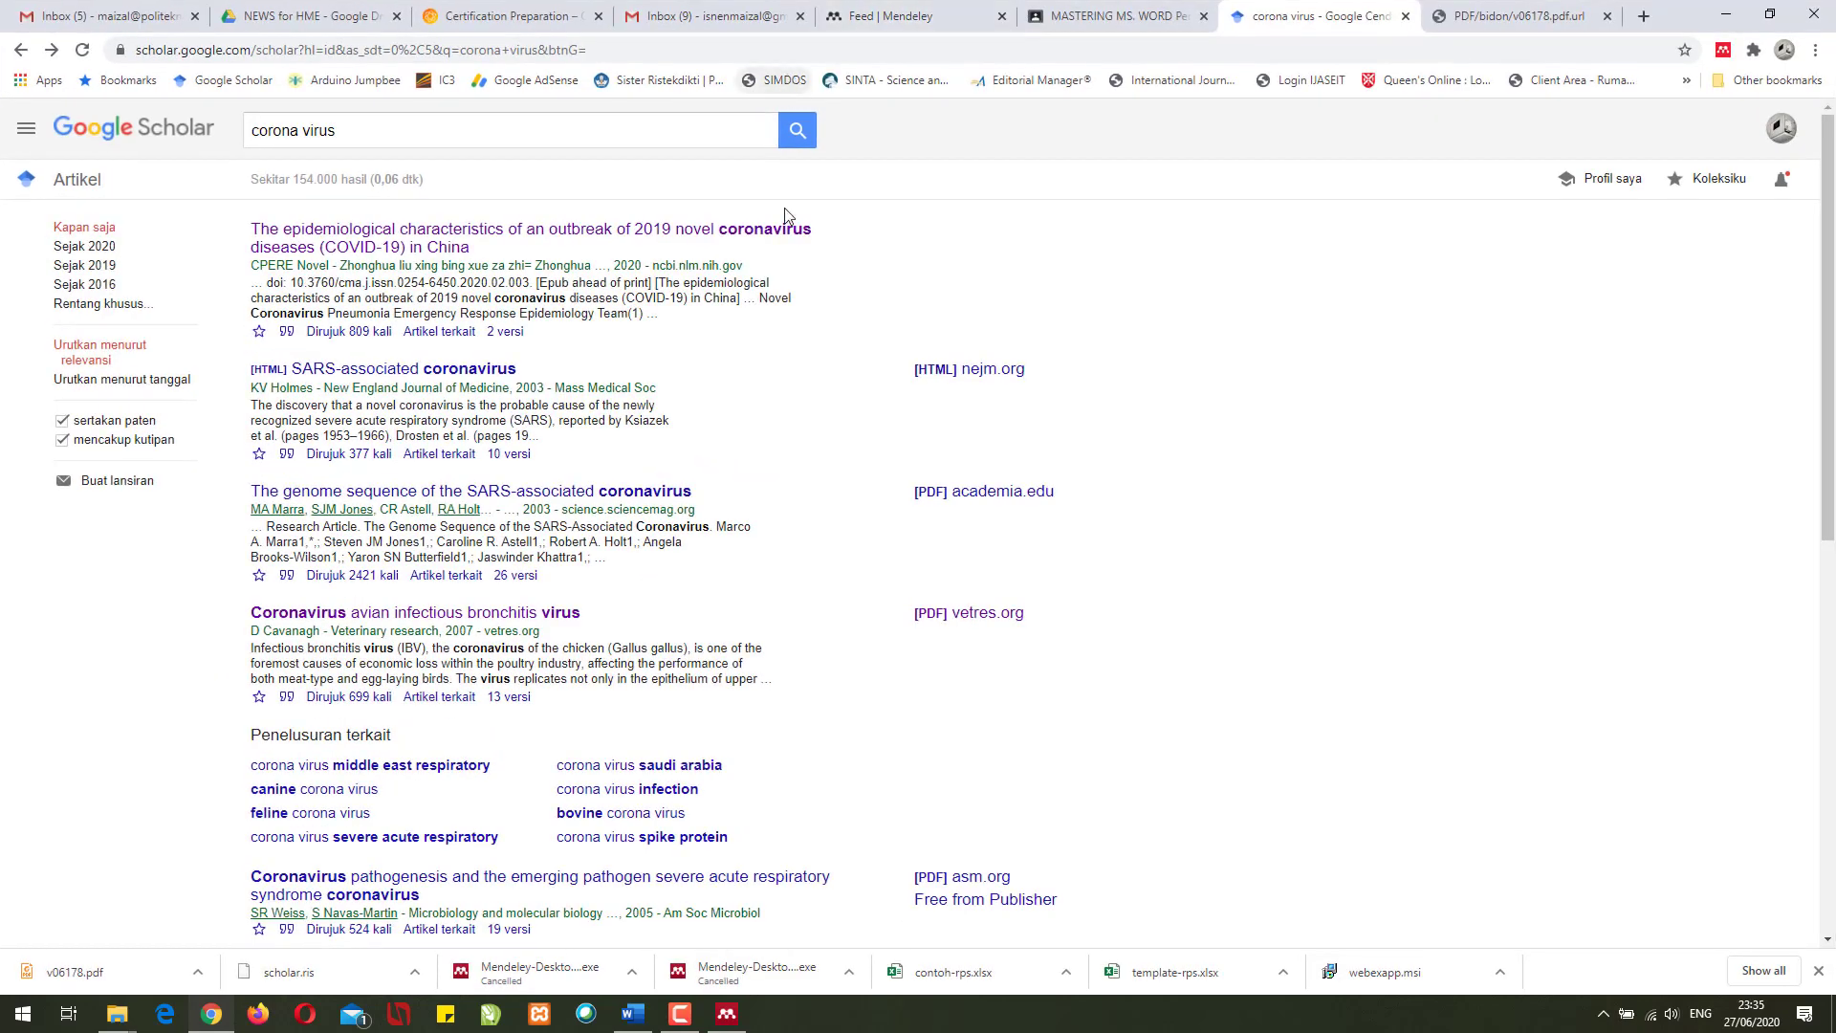
left_click(1438, 19)
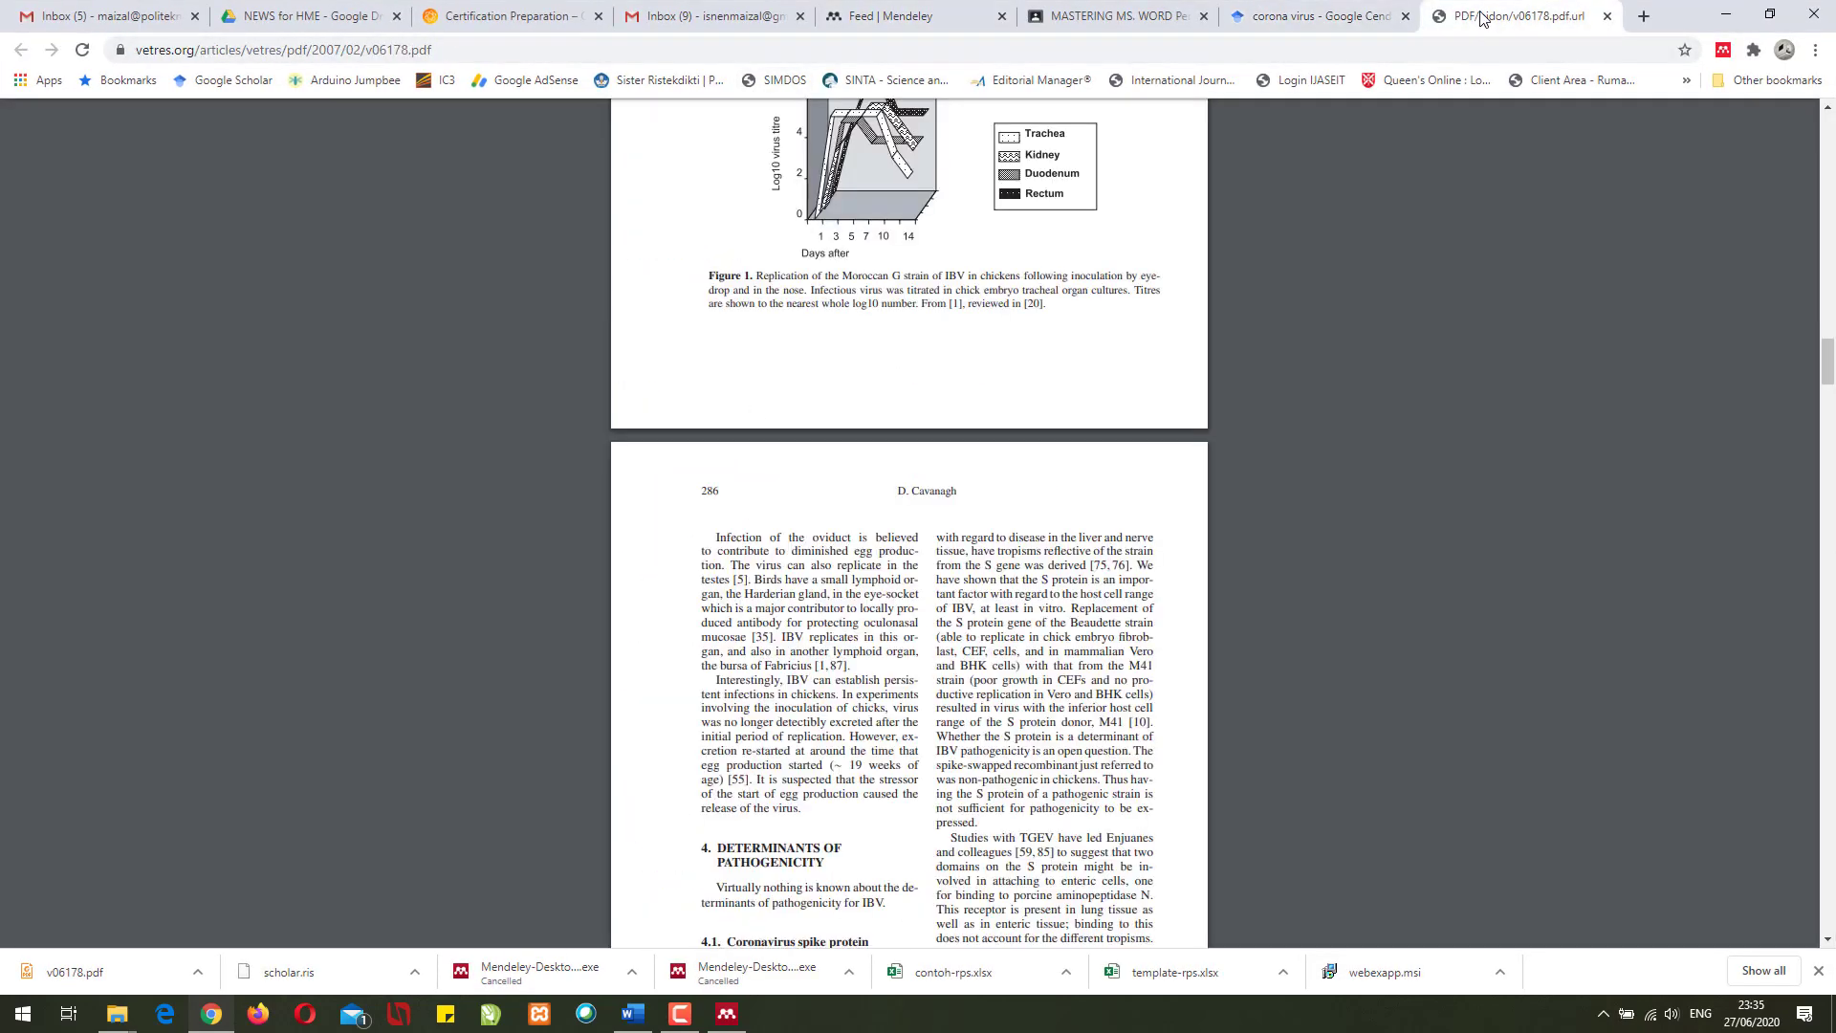
left_click(1329, 16)
- Open detik.com in a new tab and go to the article on shortened CFD hours
left_click(1644, 17)
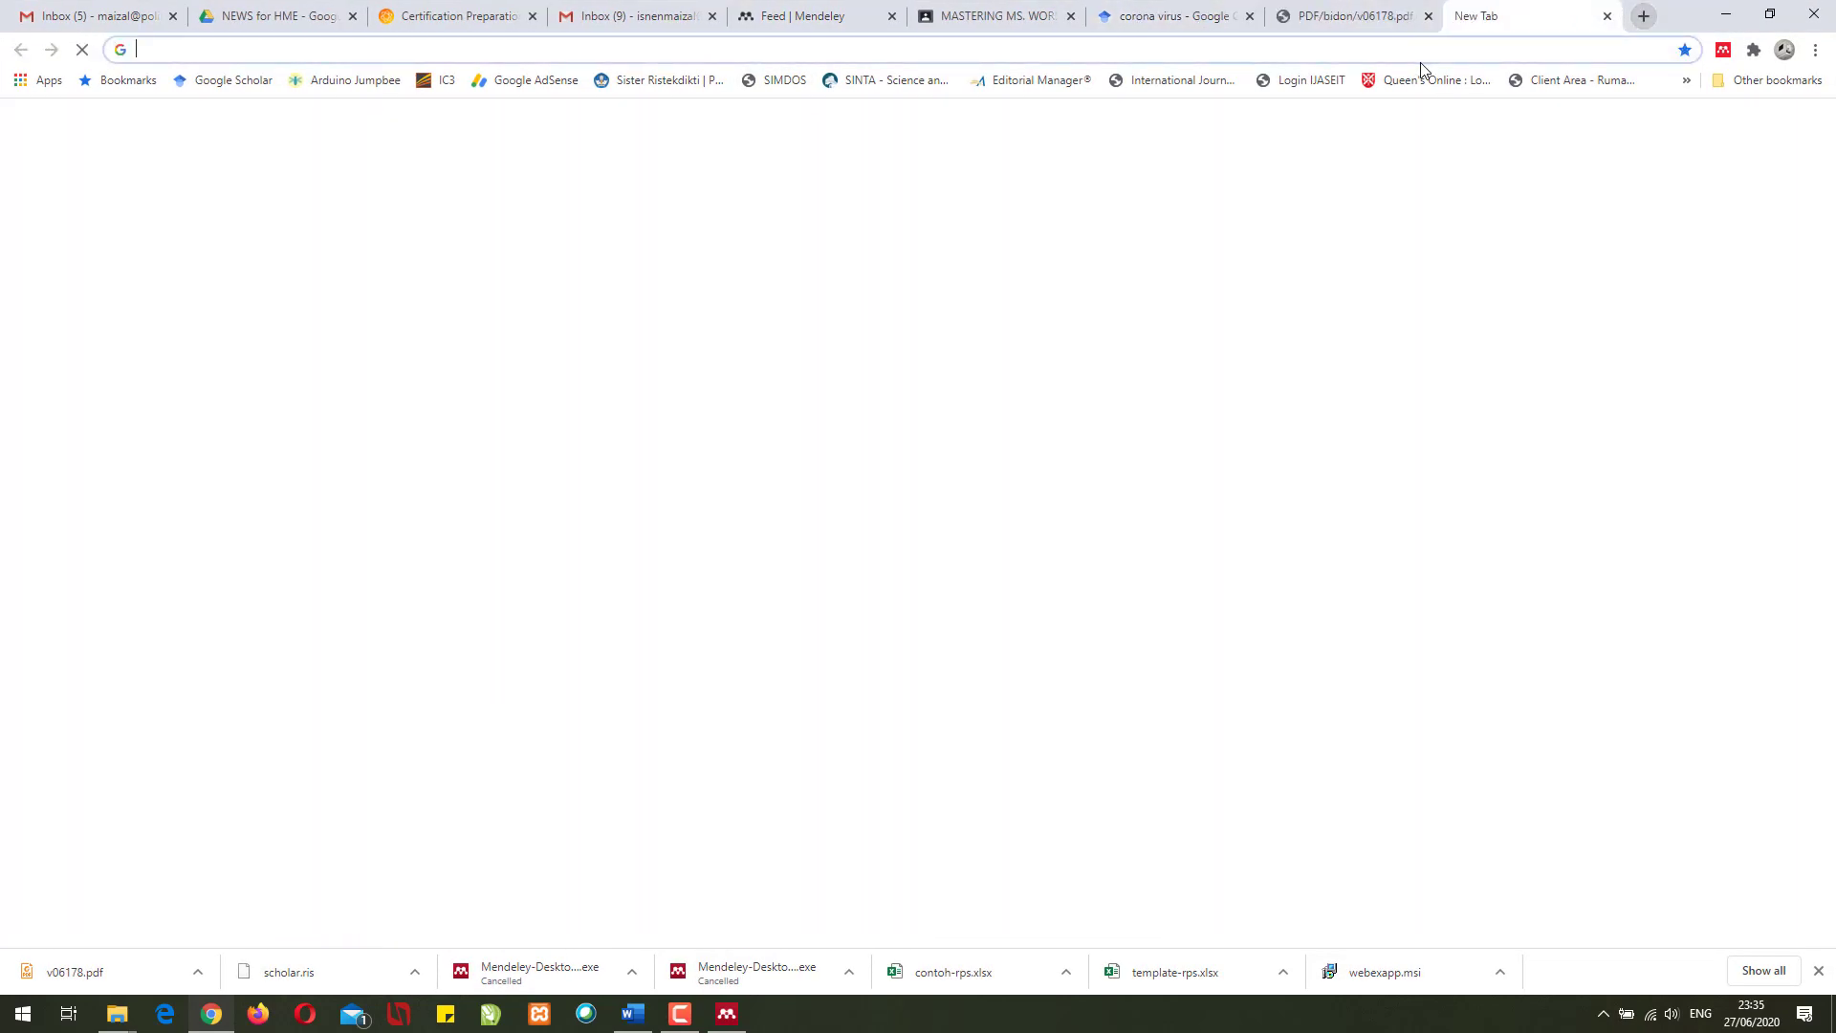
type("detik")
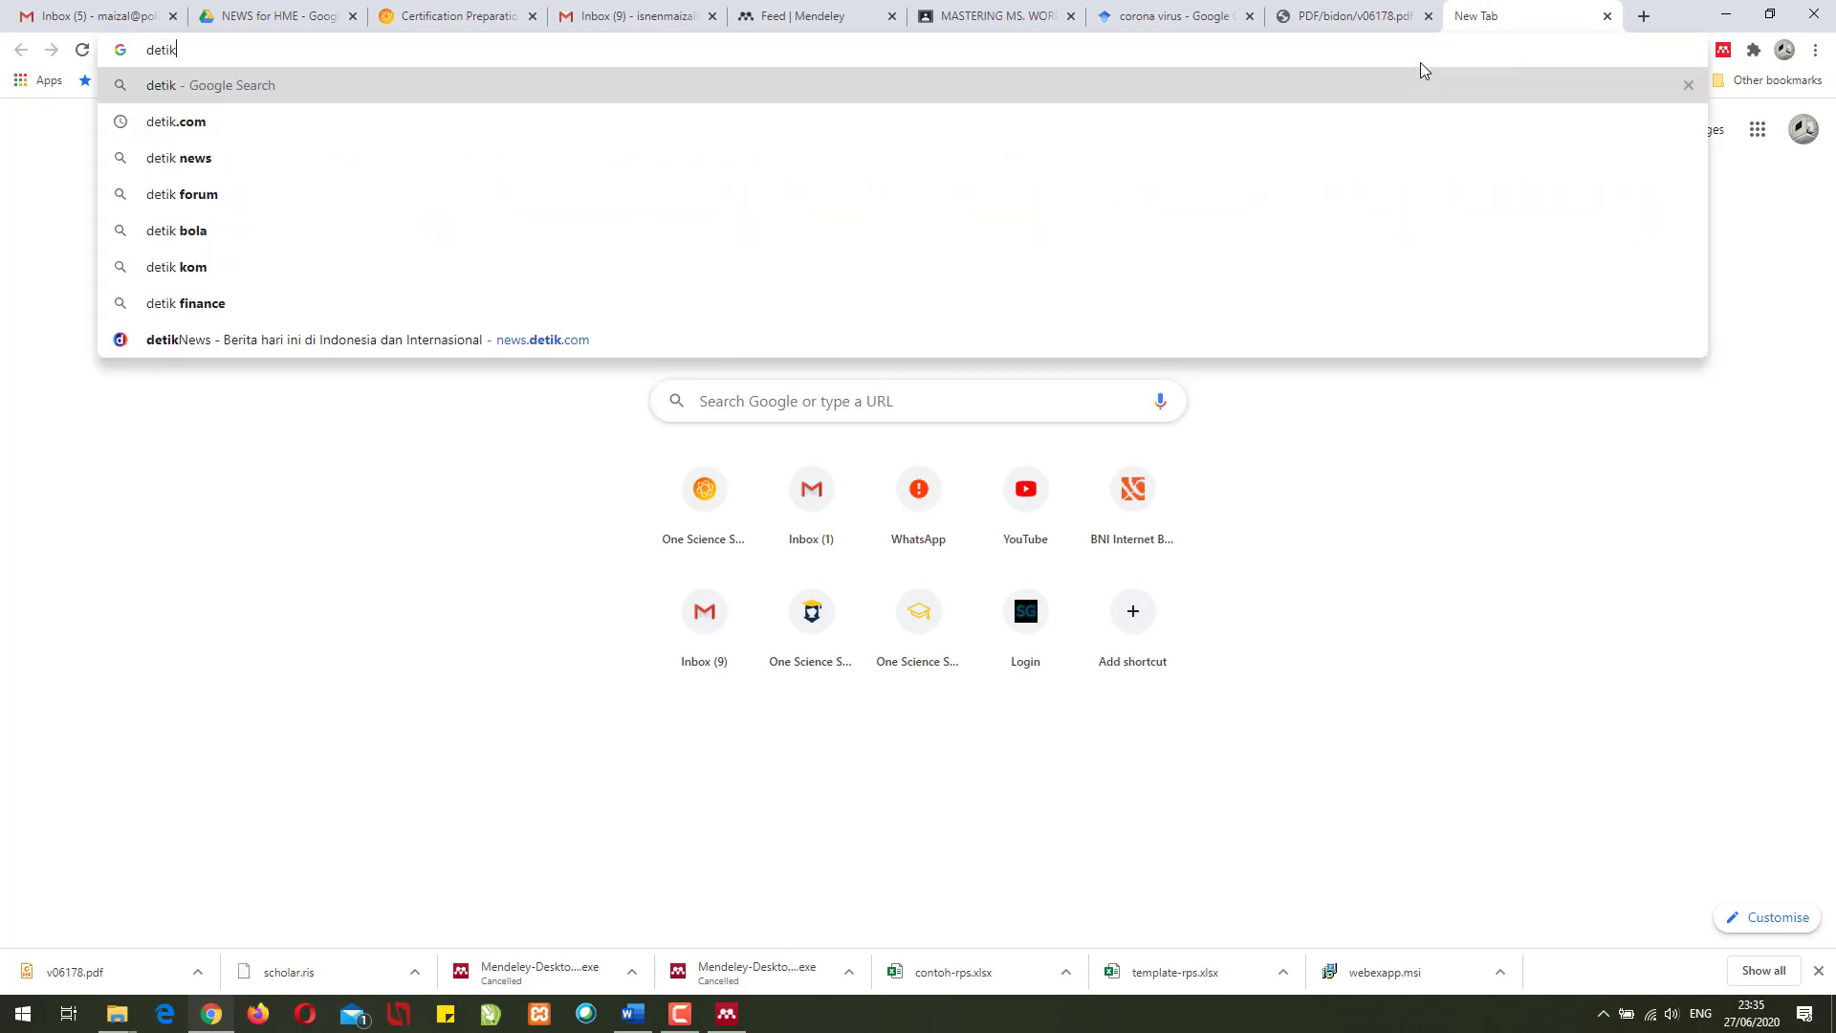
type(".com")
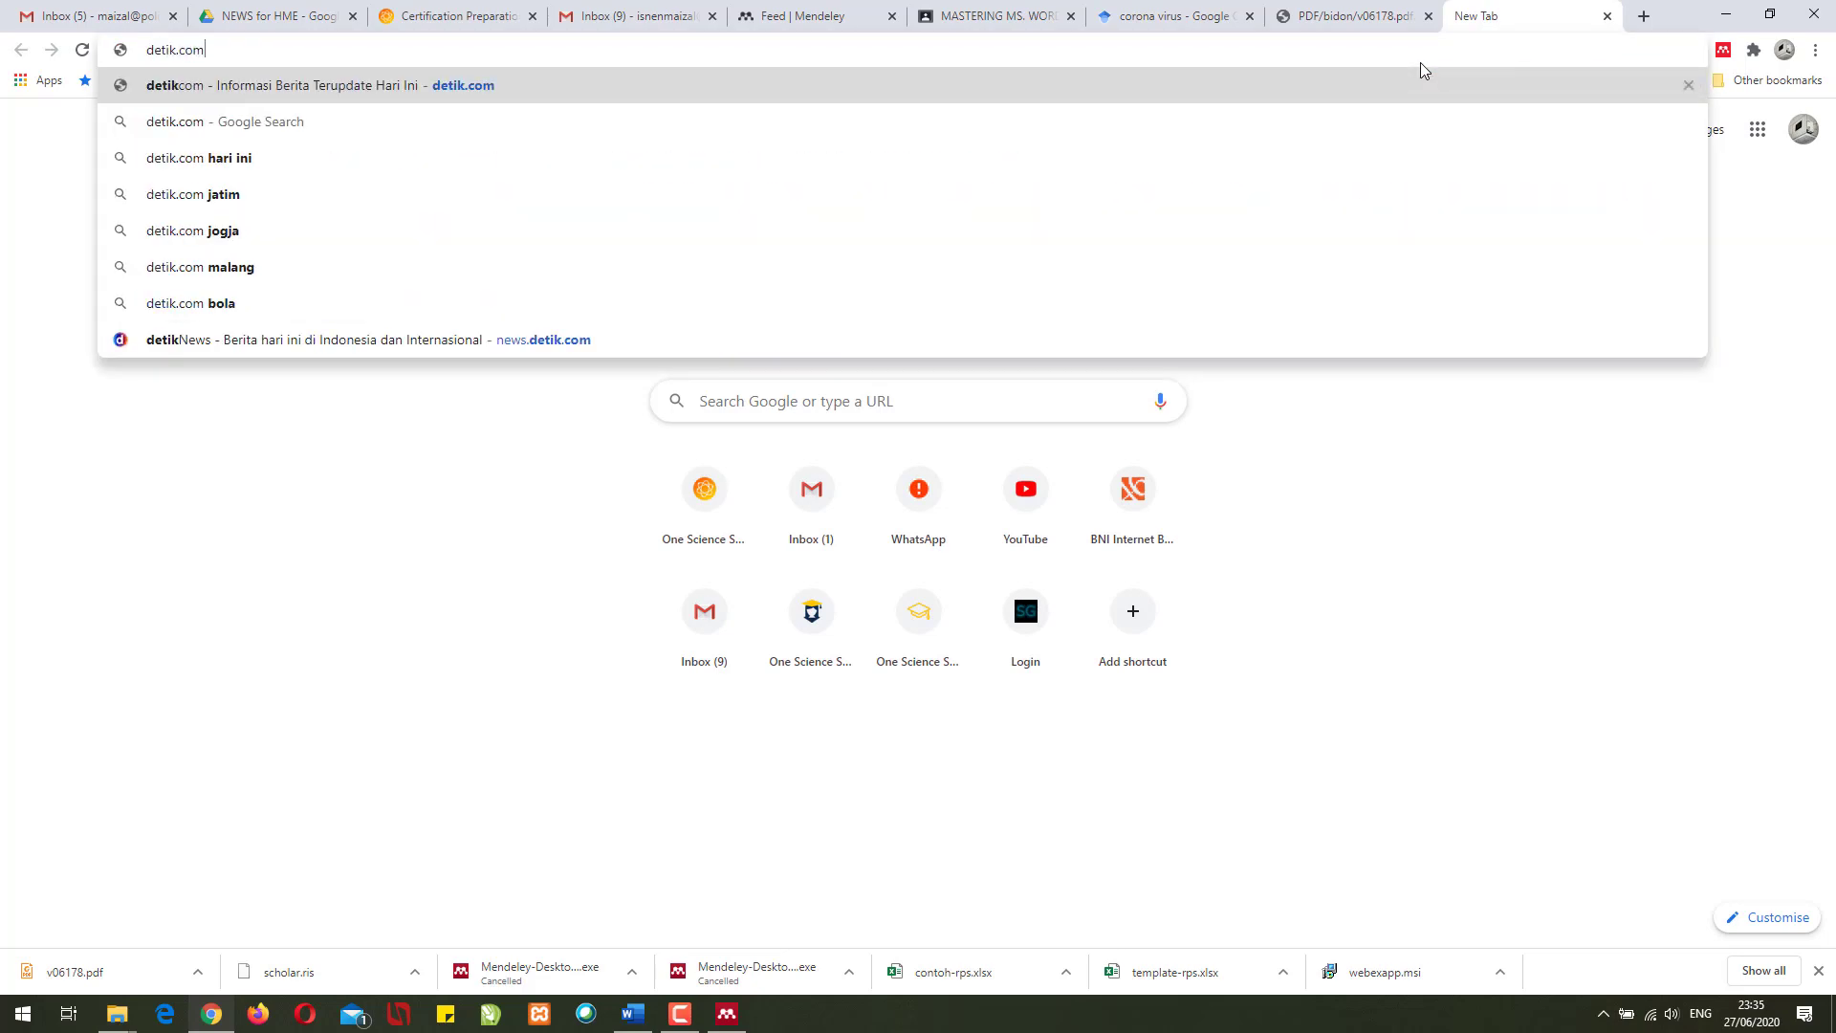
key("Return")
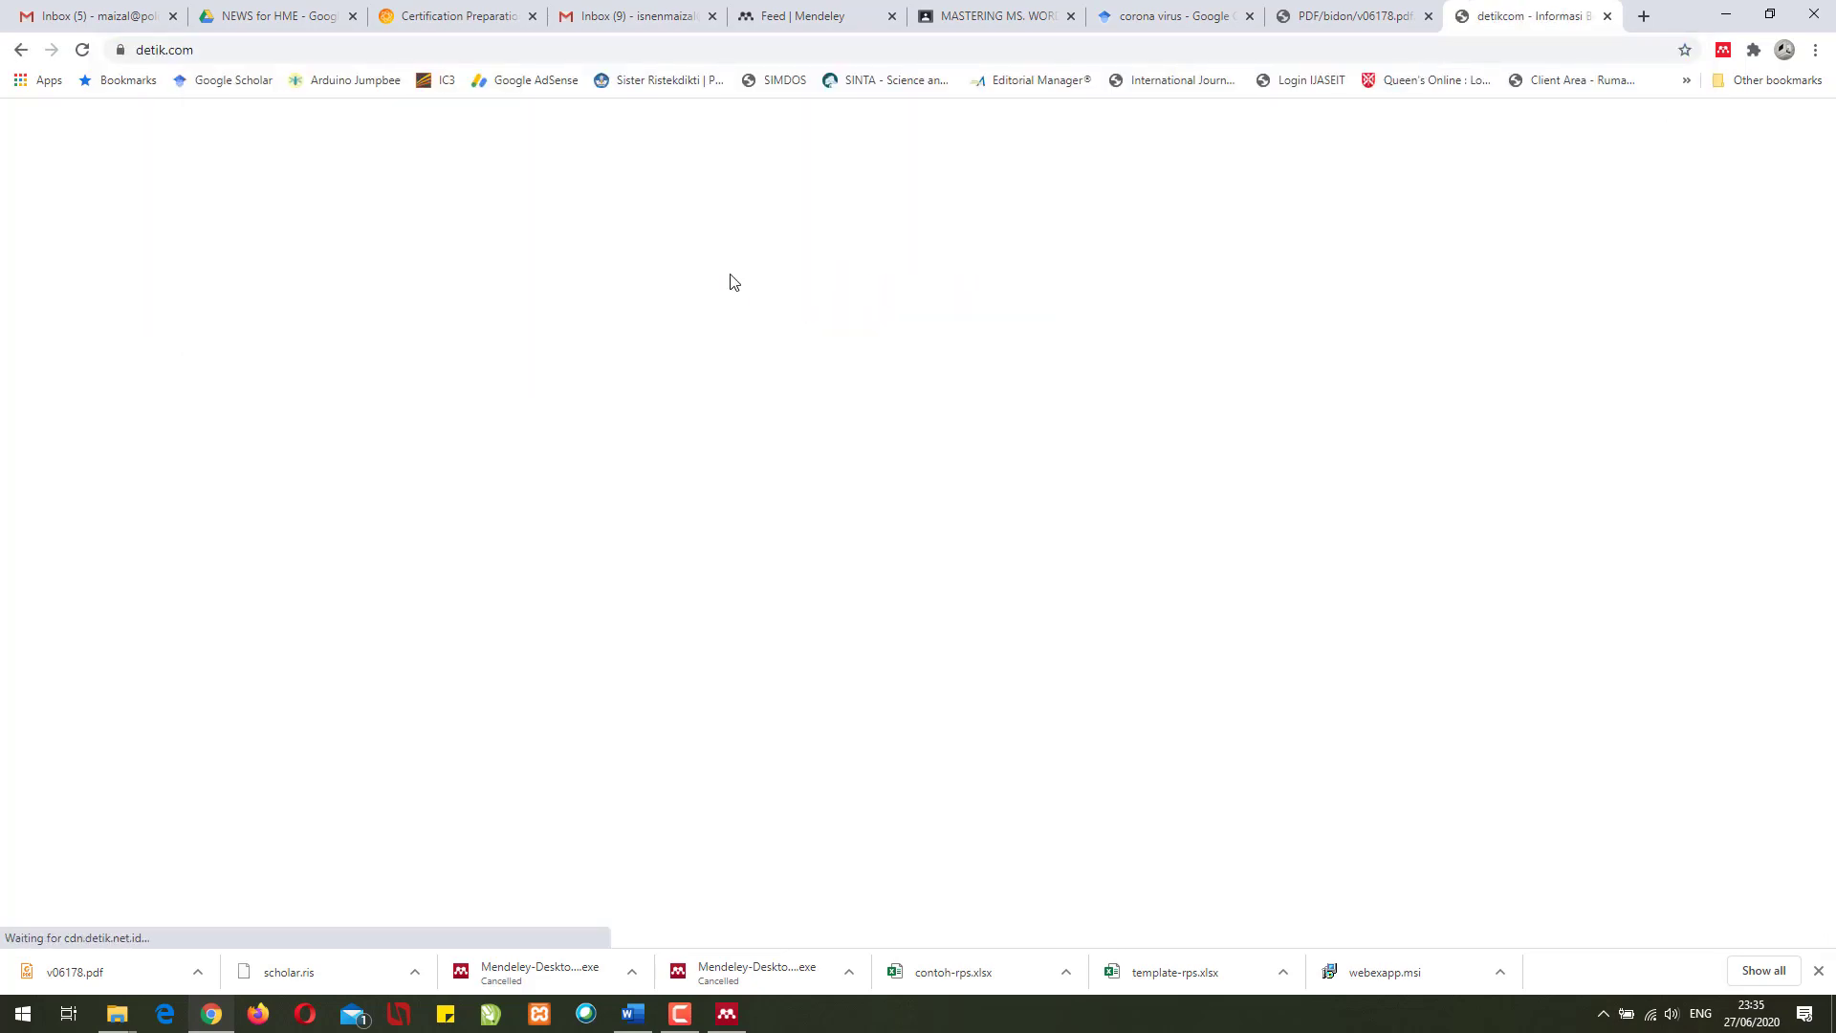
scroll(371, 361, "down", 10)
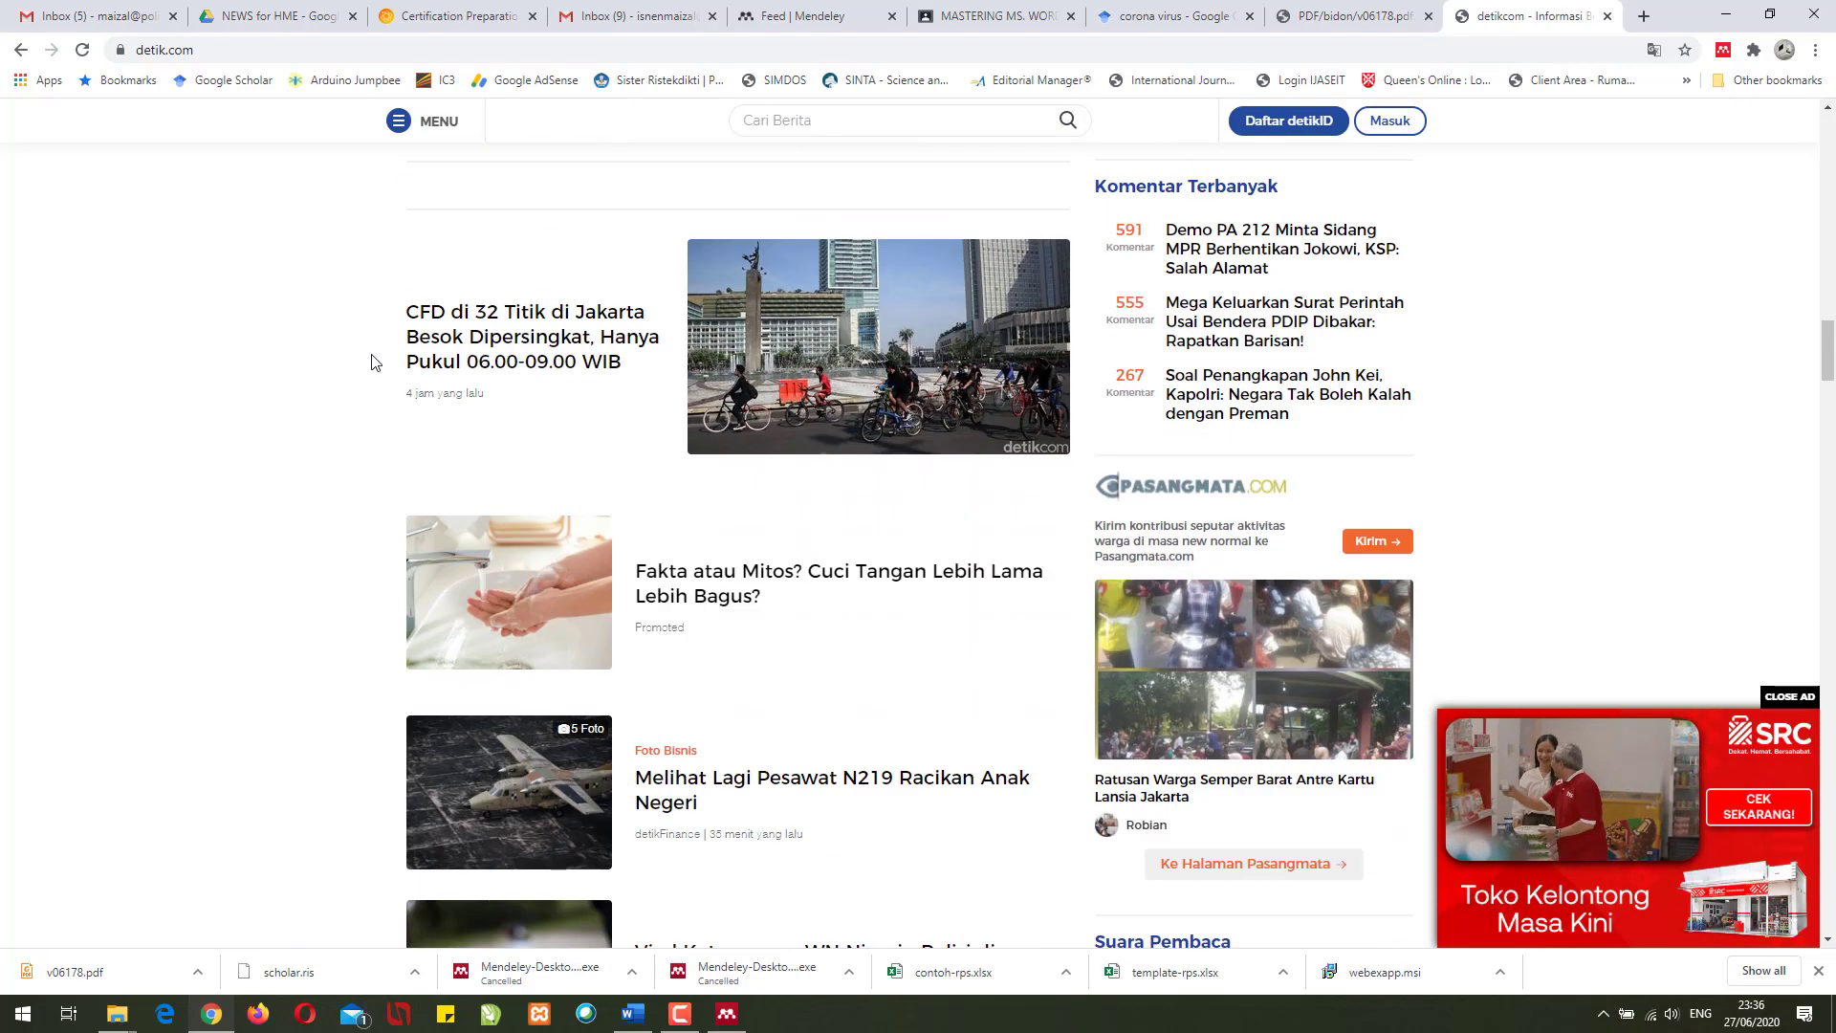
left_click(481, 346)
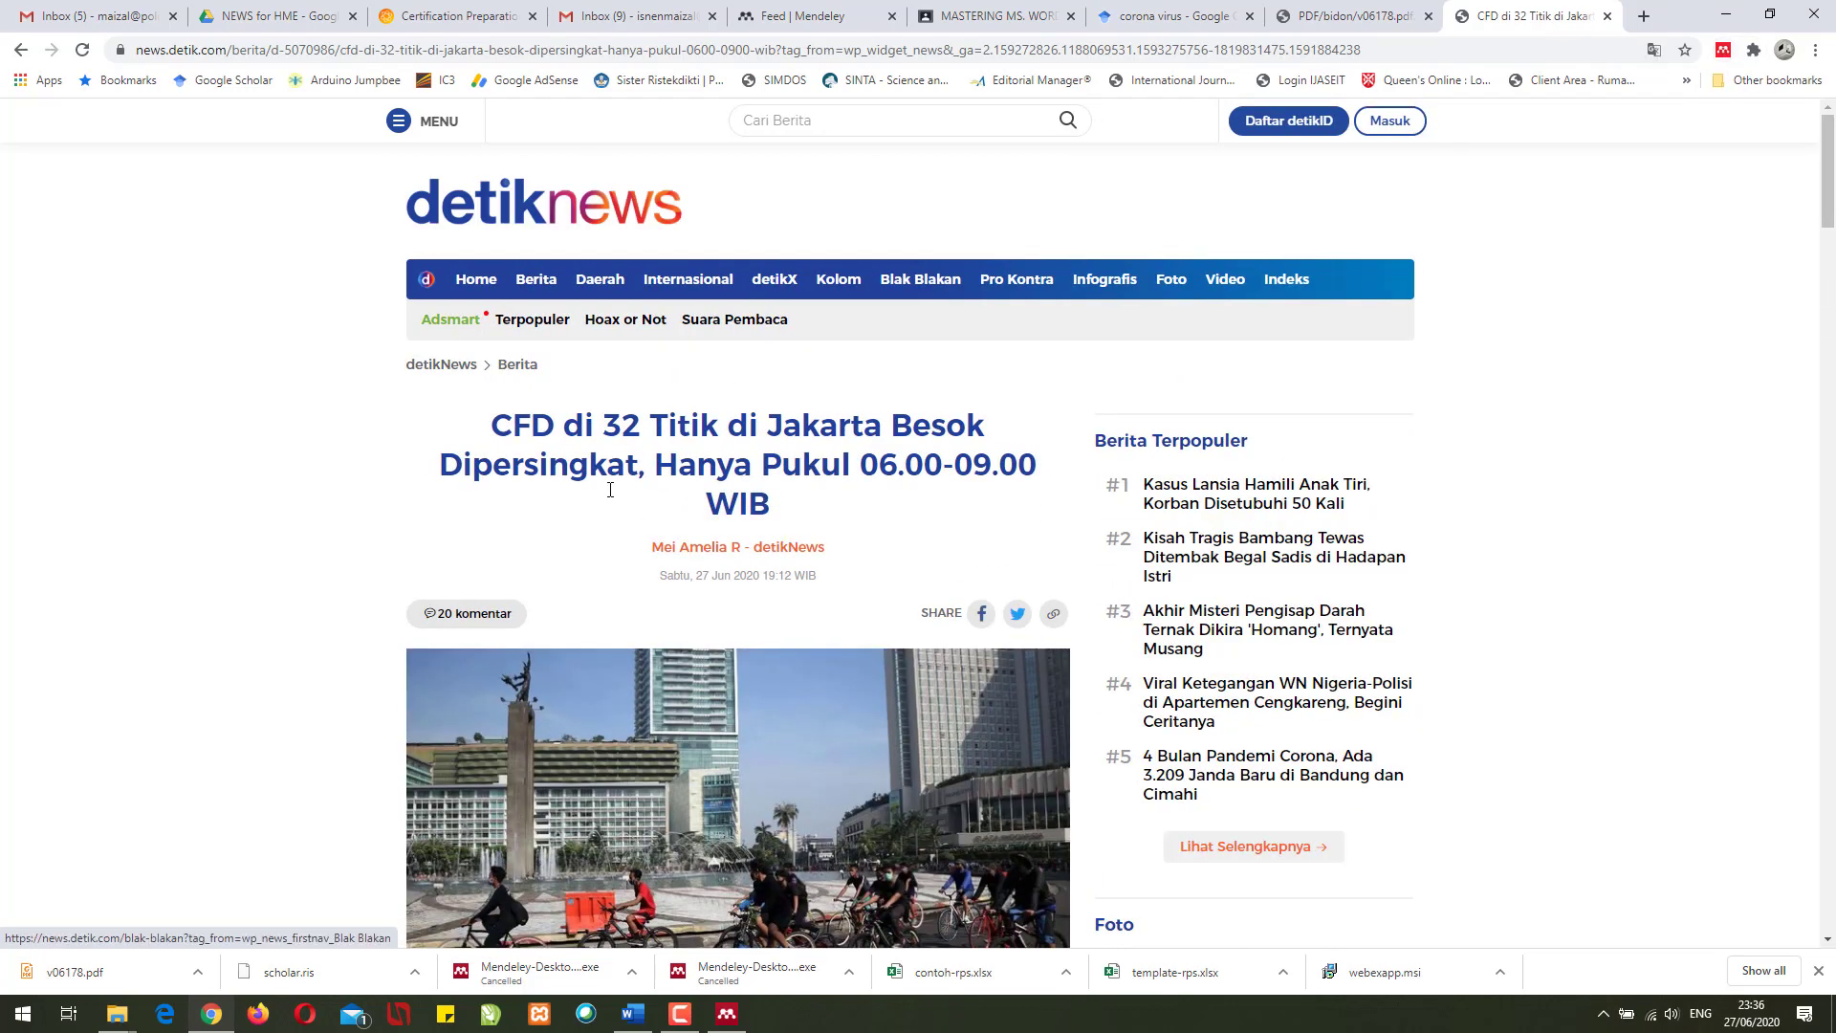
scroll(604, 492, "down", 3)
scroll(605, 492, "up", 3)
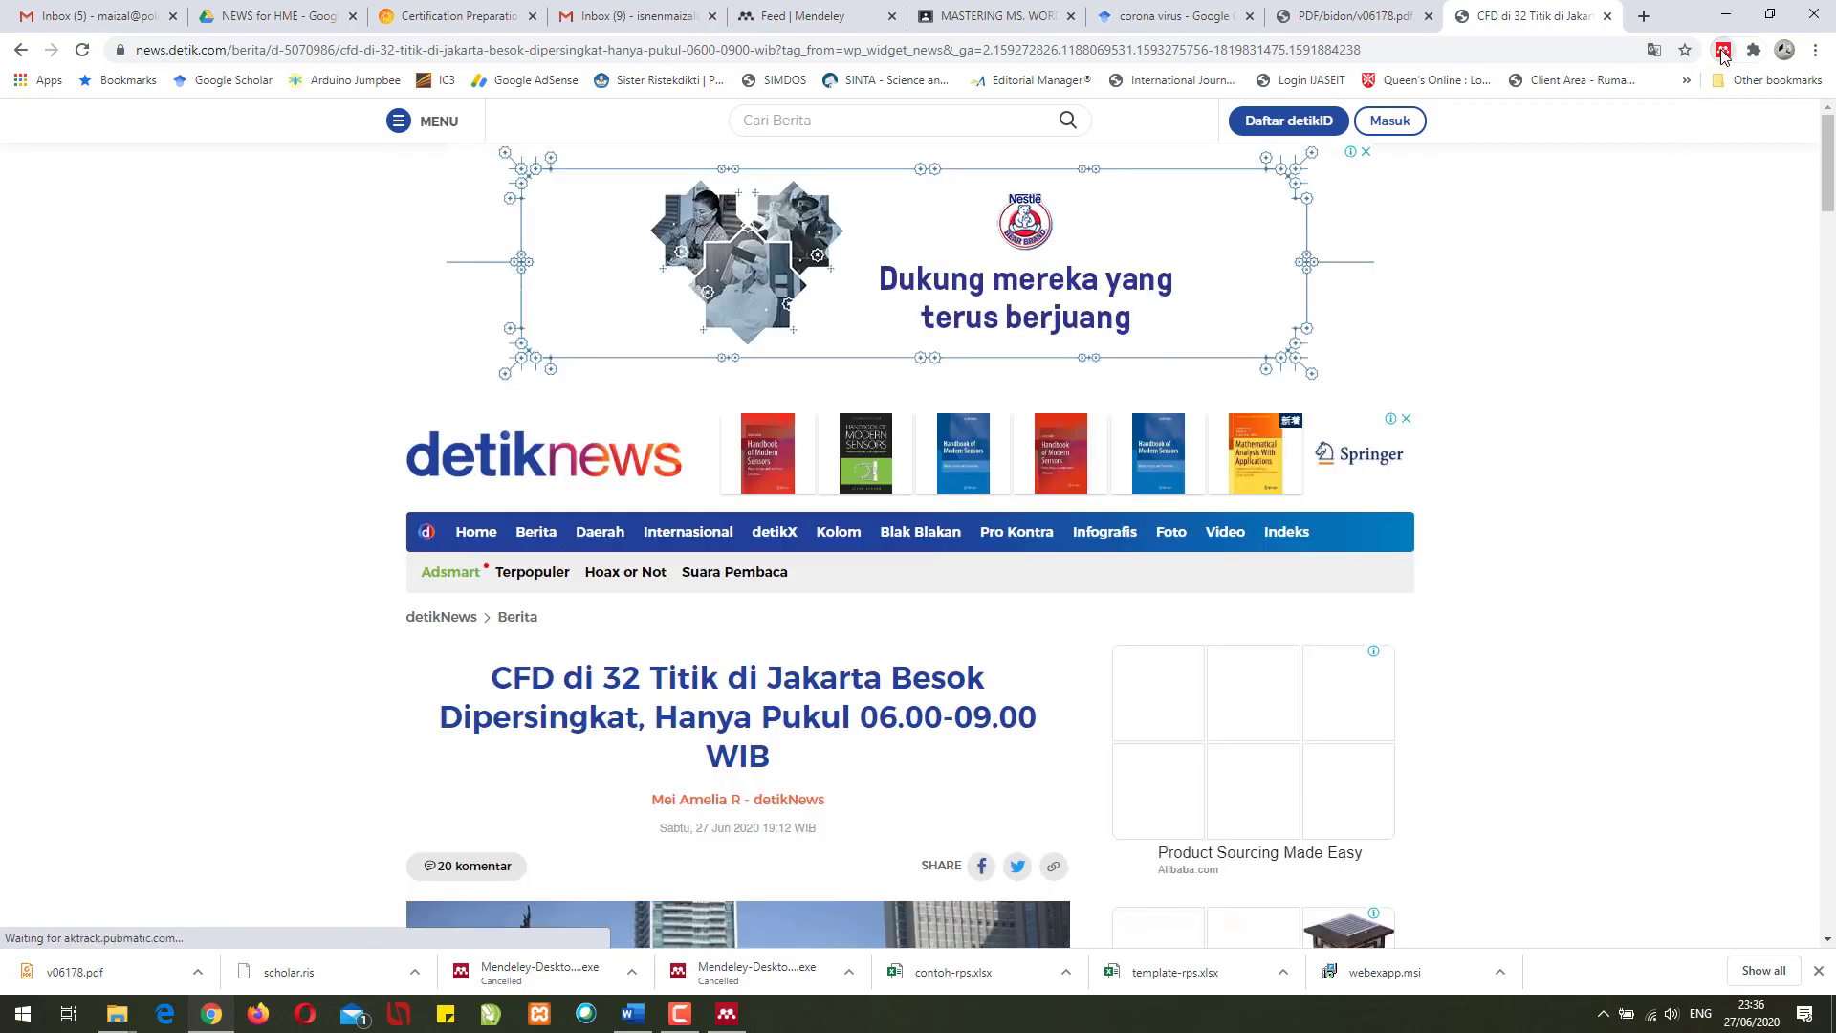
- Sign in to Mendeley Web Importer and add the detikNews CFD article to the library
left_click(1722, 54)
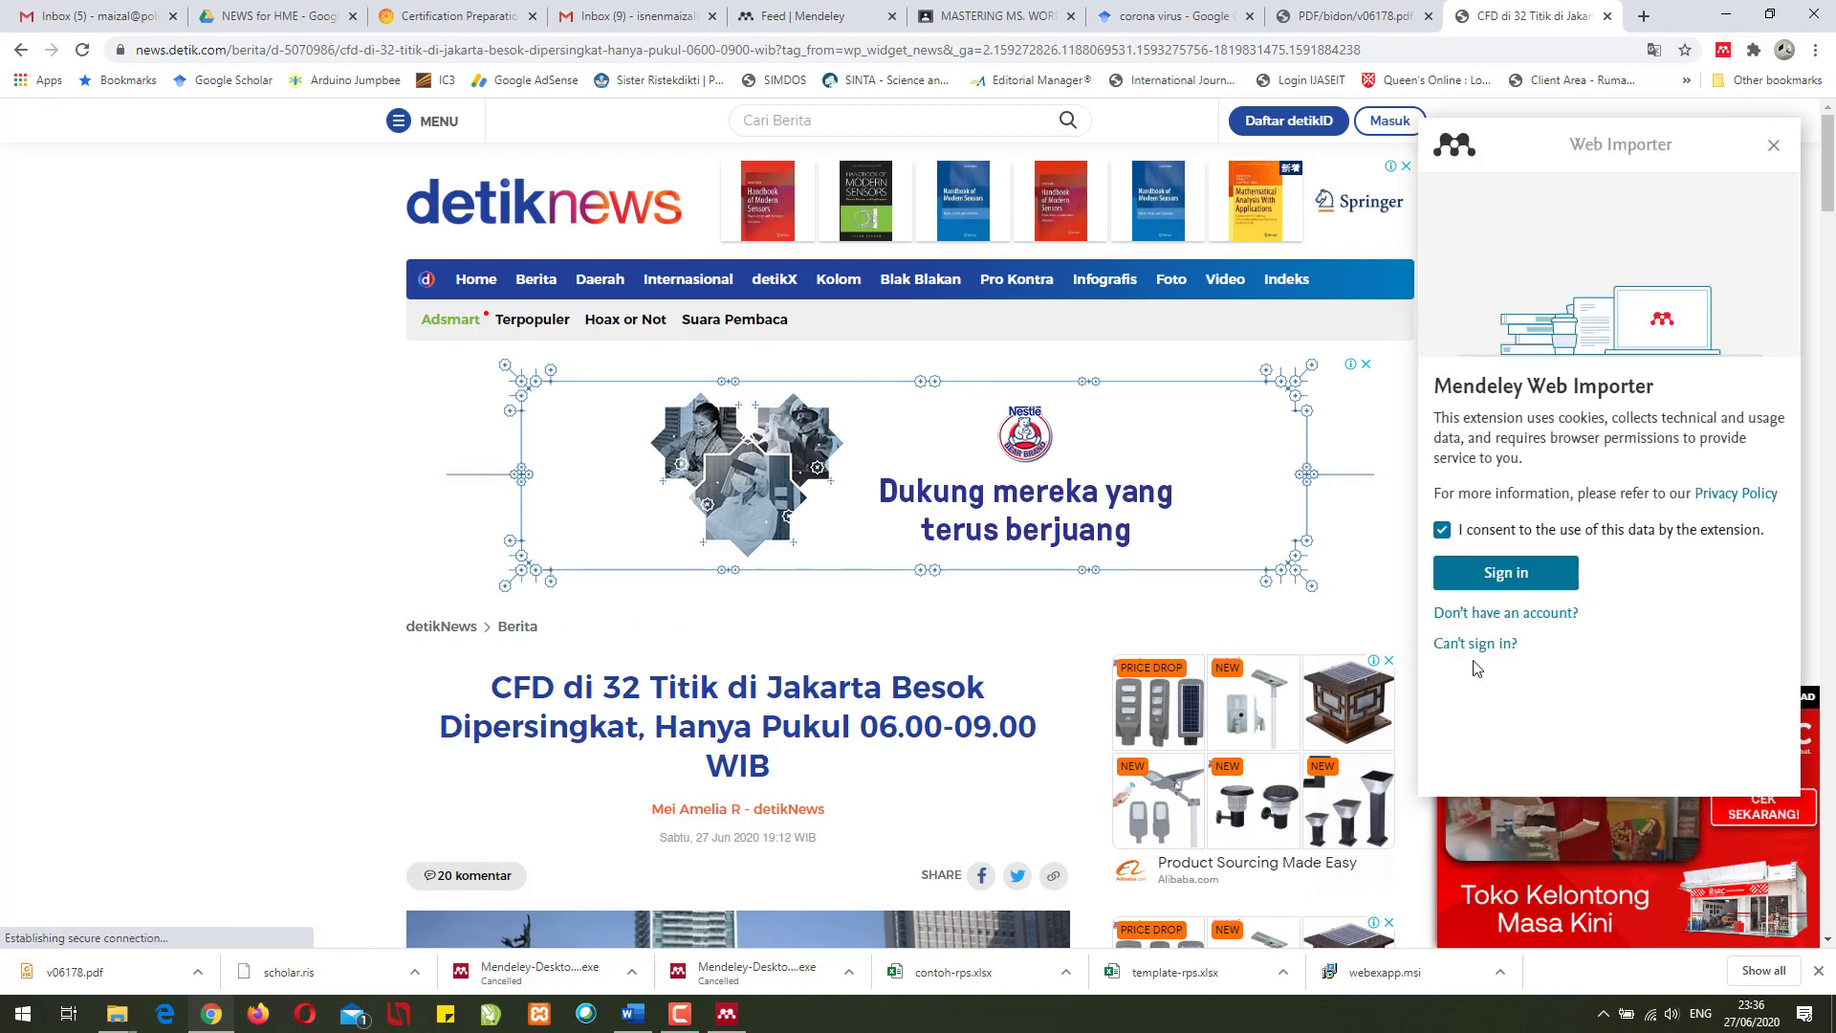
left_click(1504, 576)
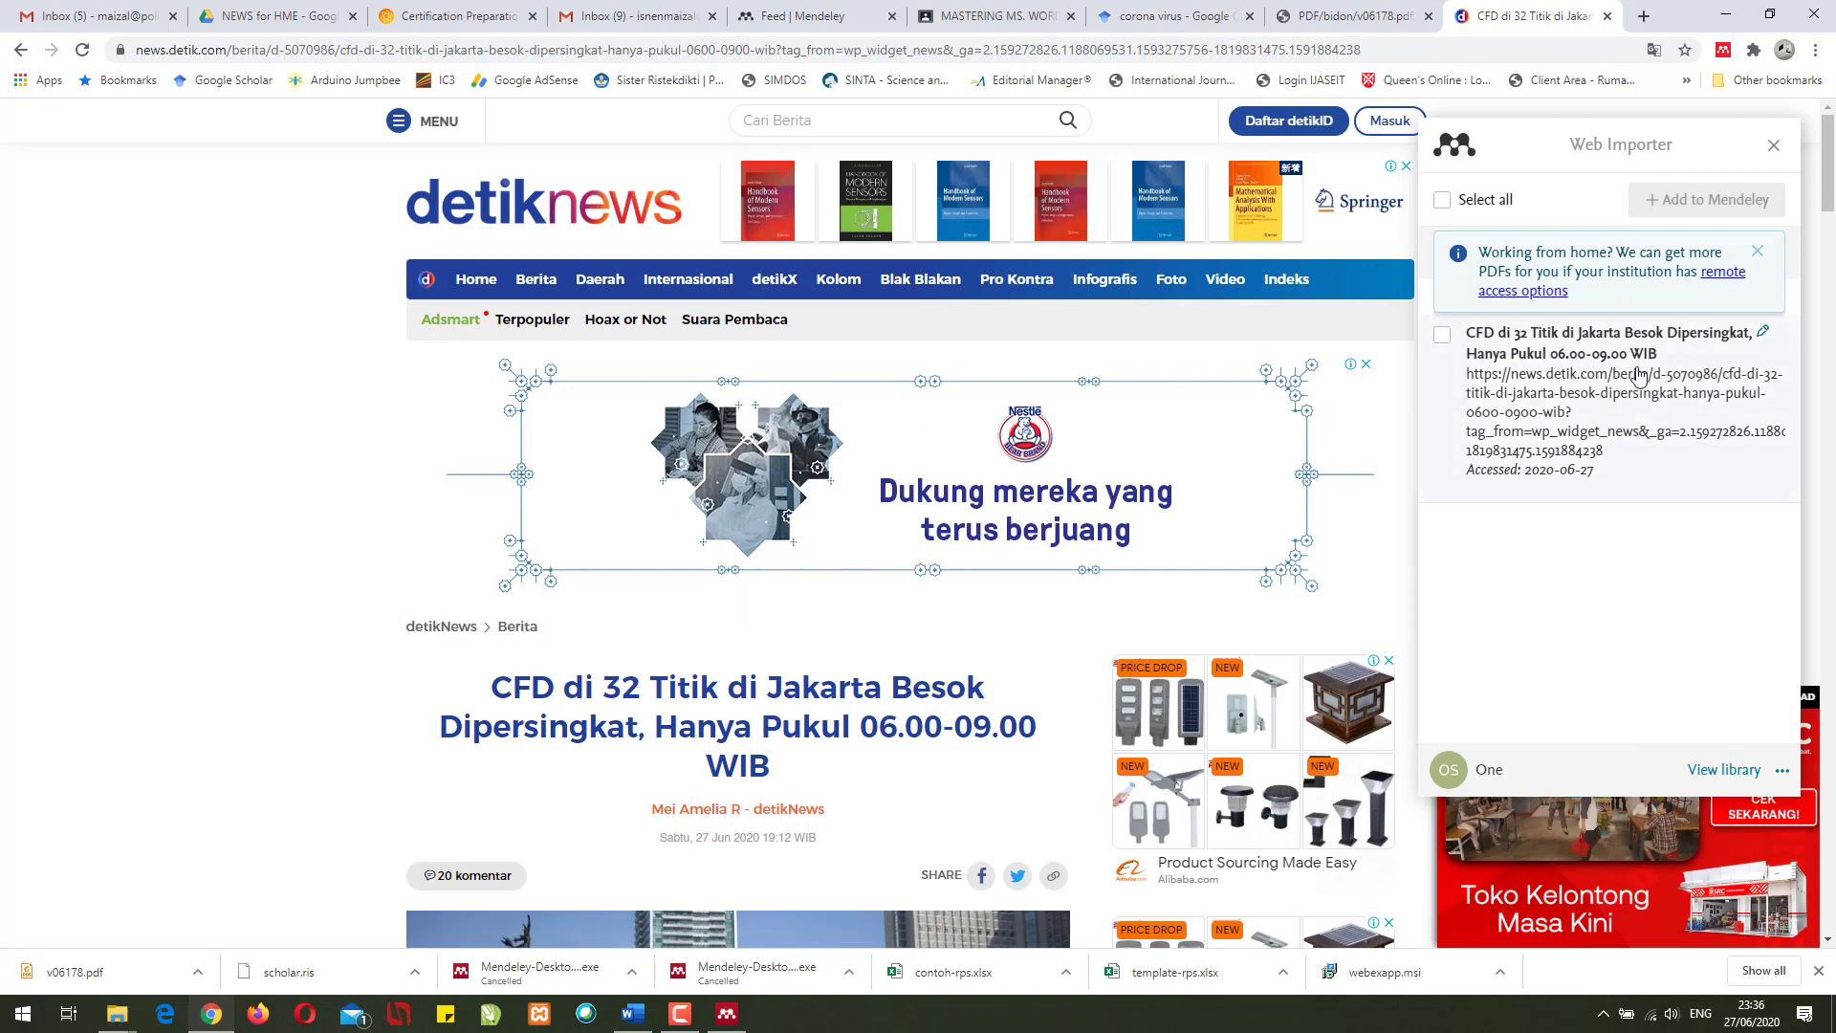
left_click(1443, 335)
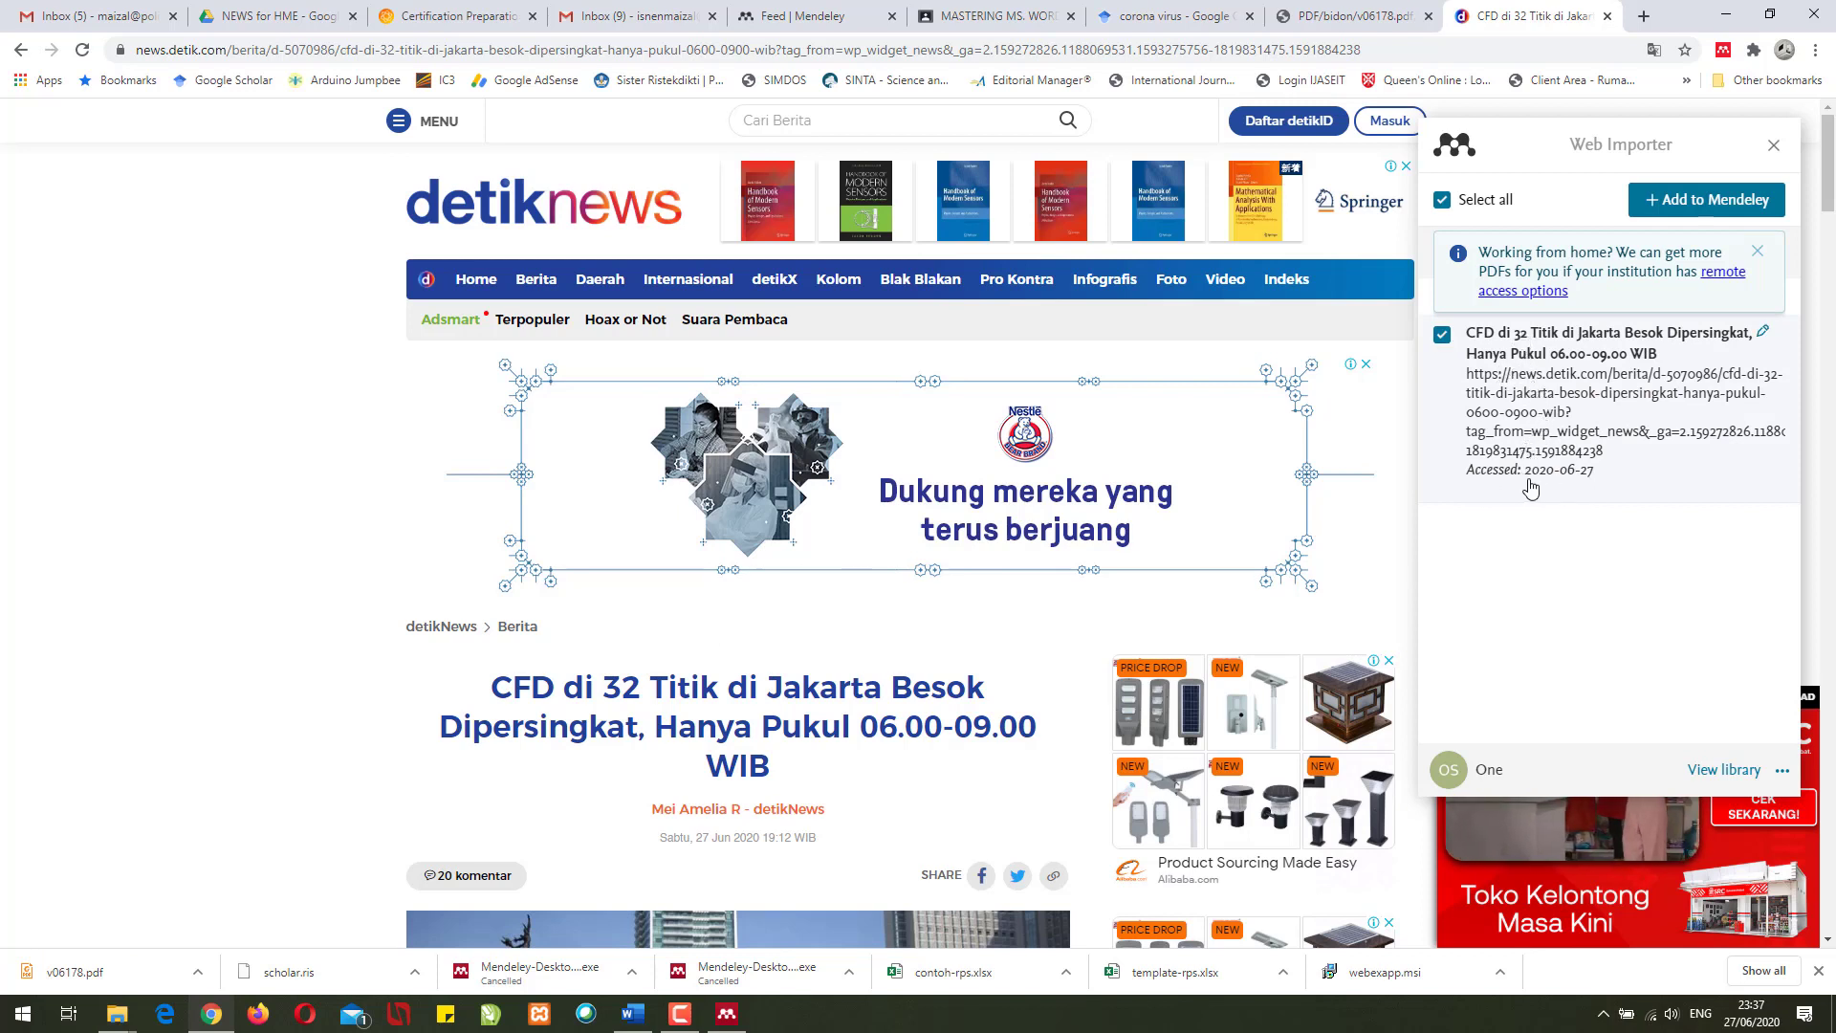
left_click(1680, 210)
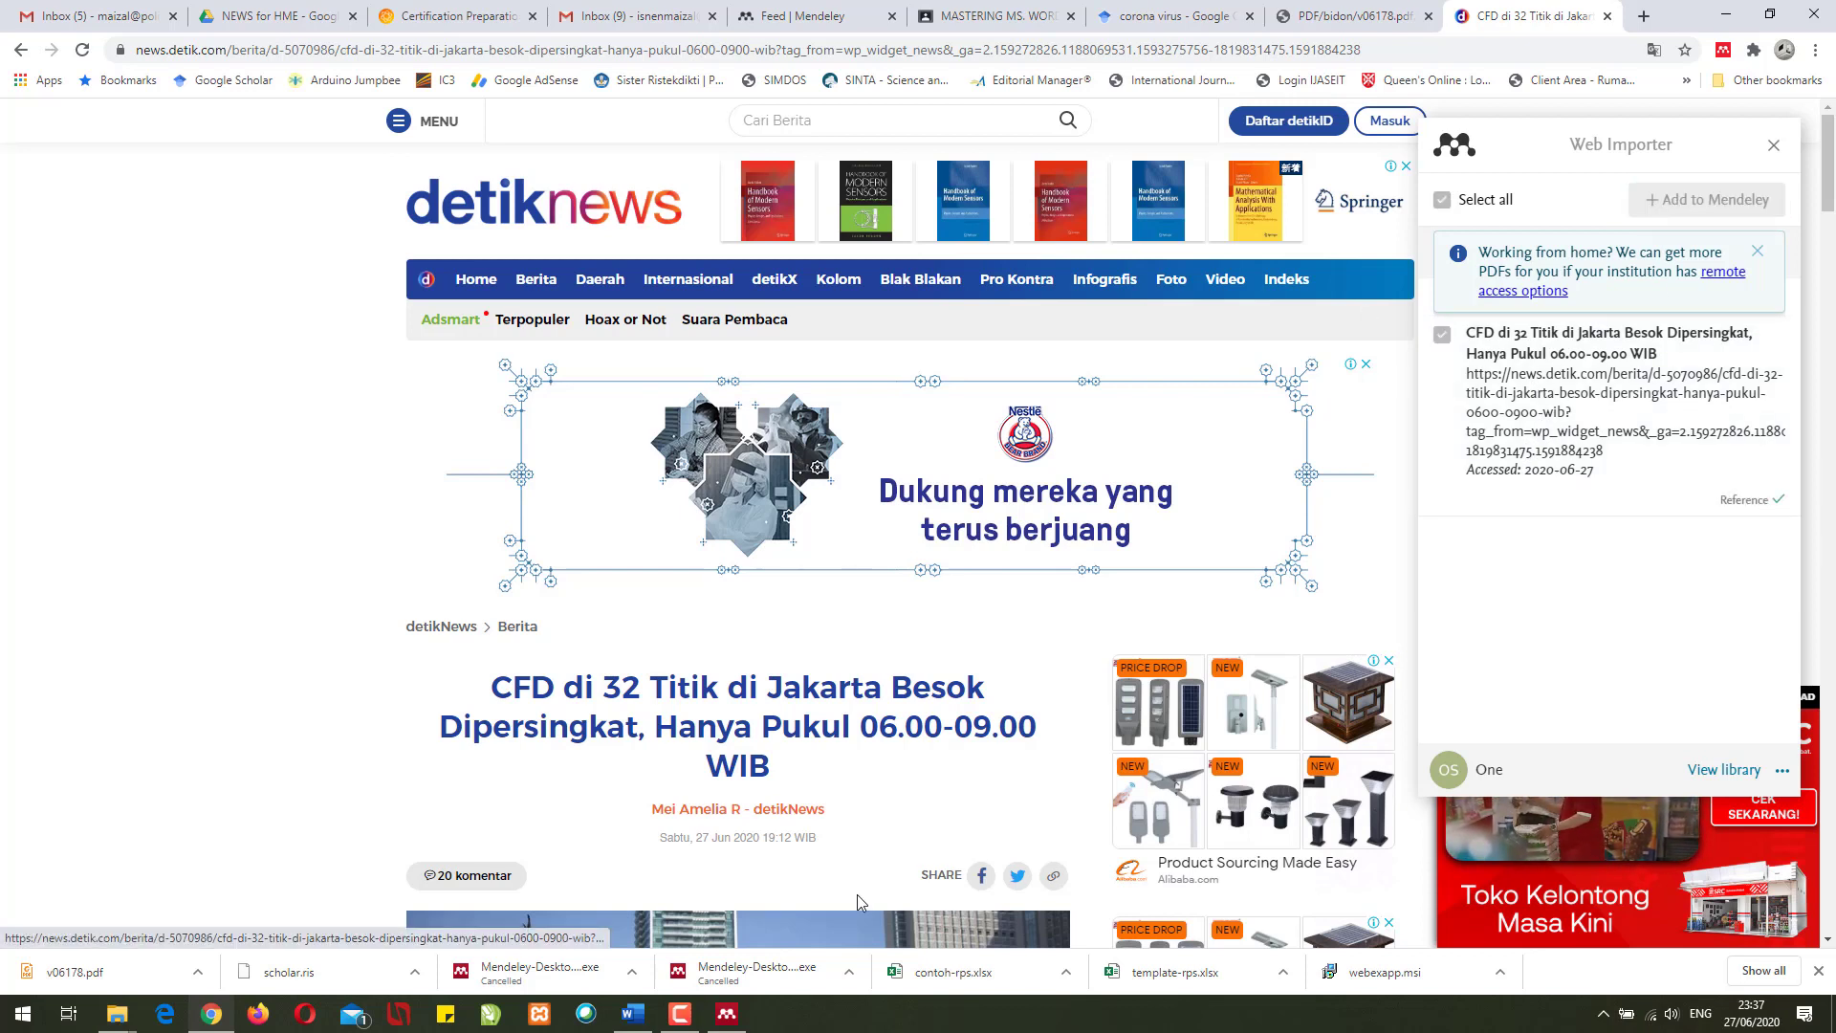
- Sync Mendeley and open the CFD web page entry's Authors field for editing
left_click(724, 1020)
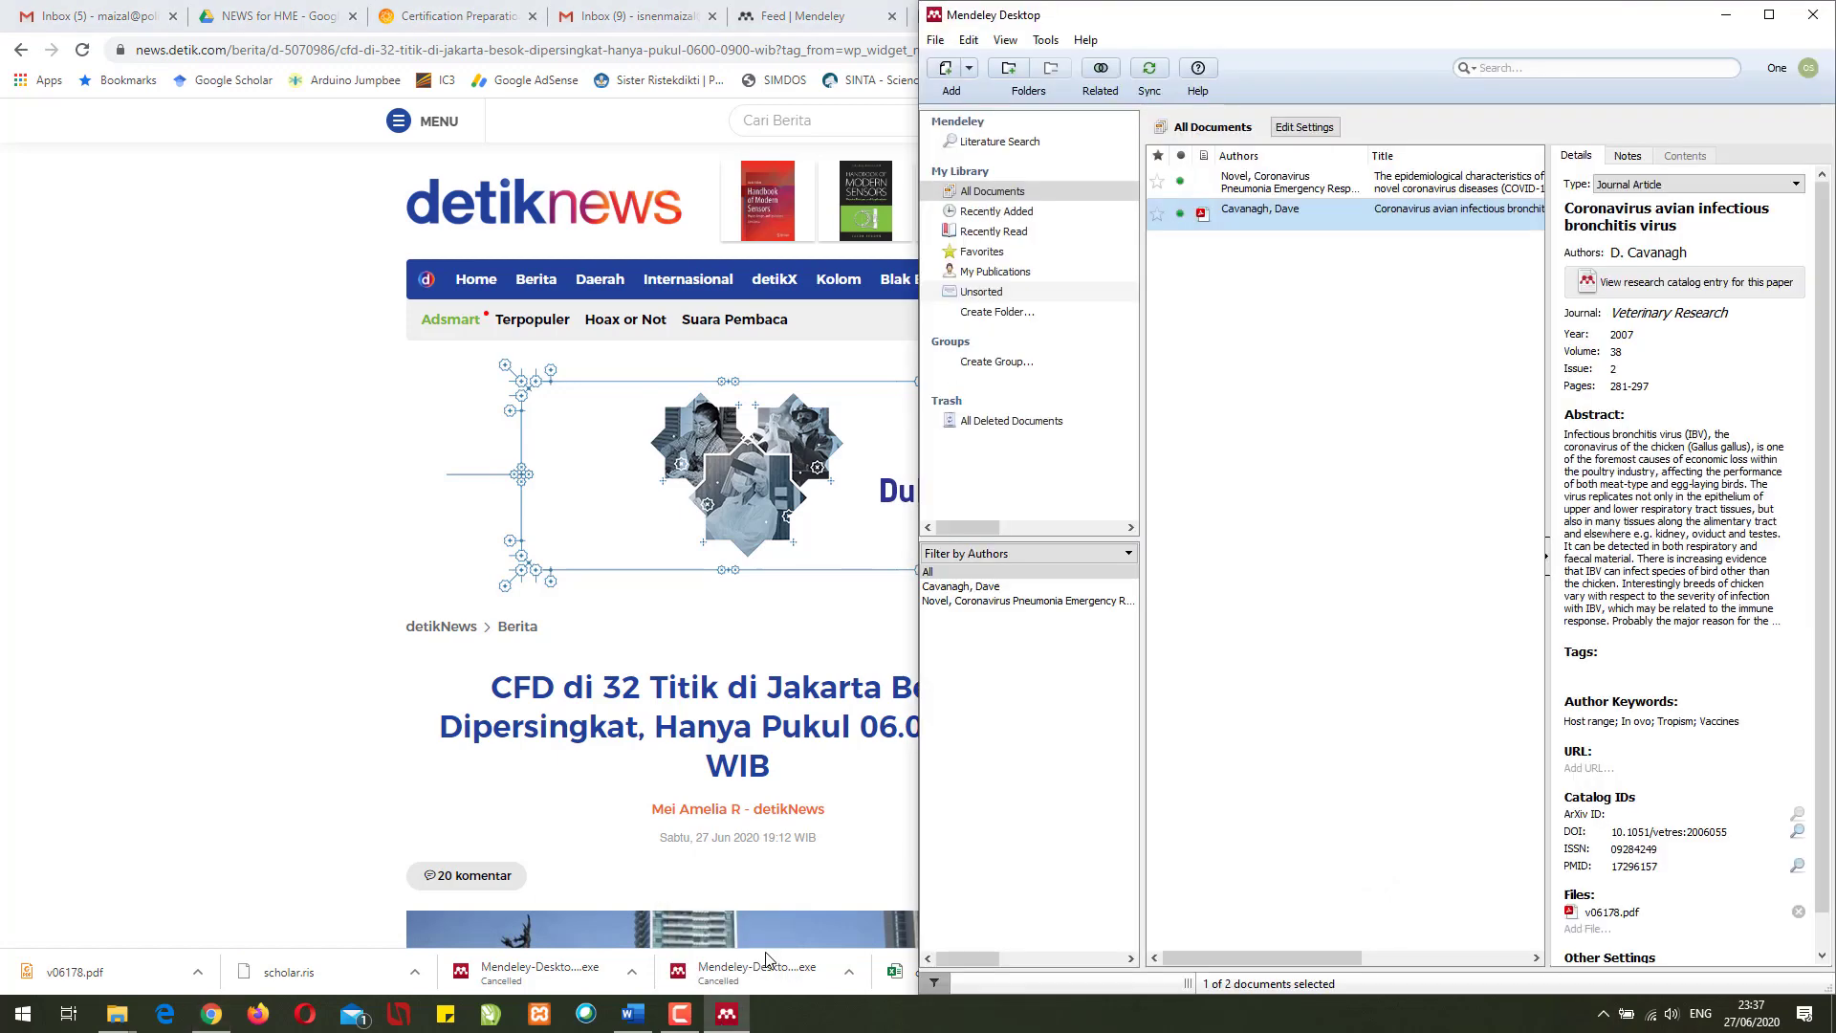
left_click(1251, 317)
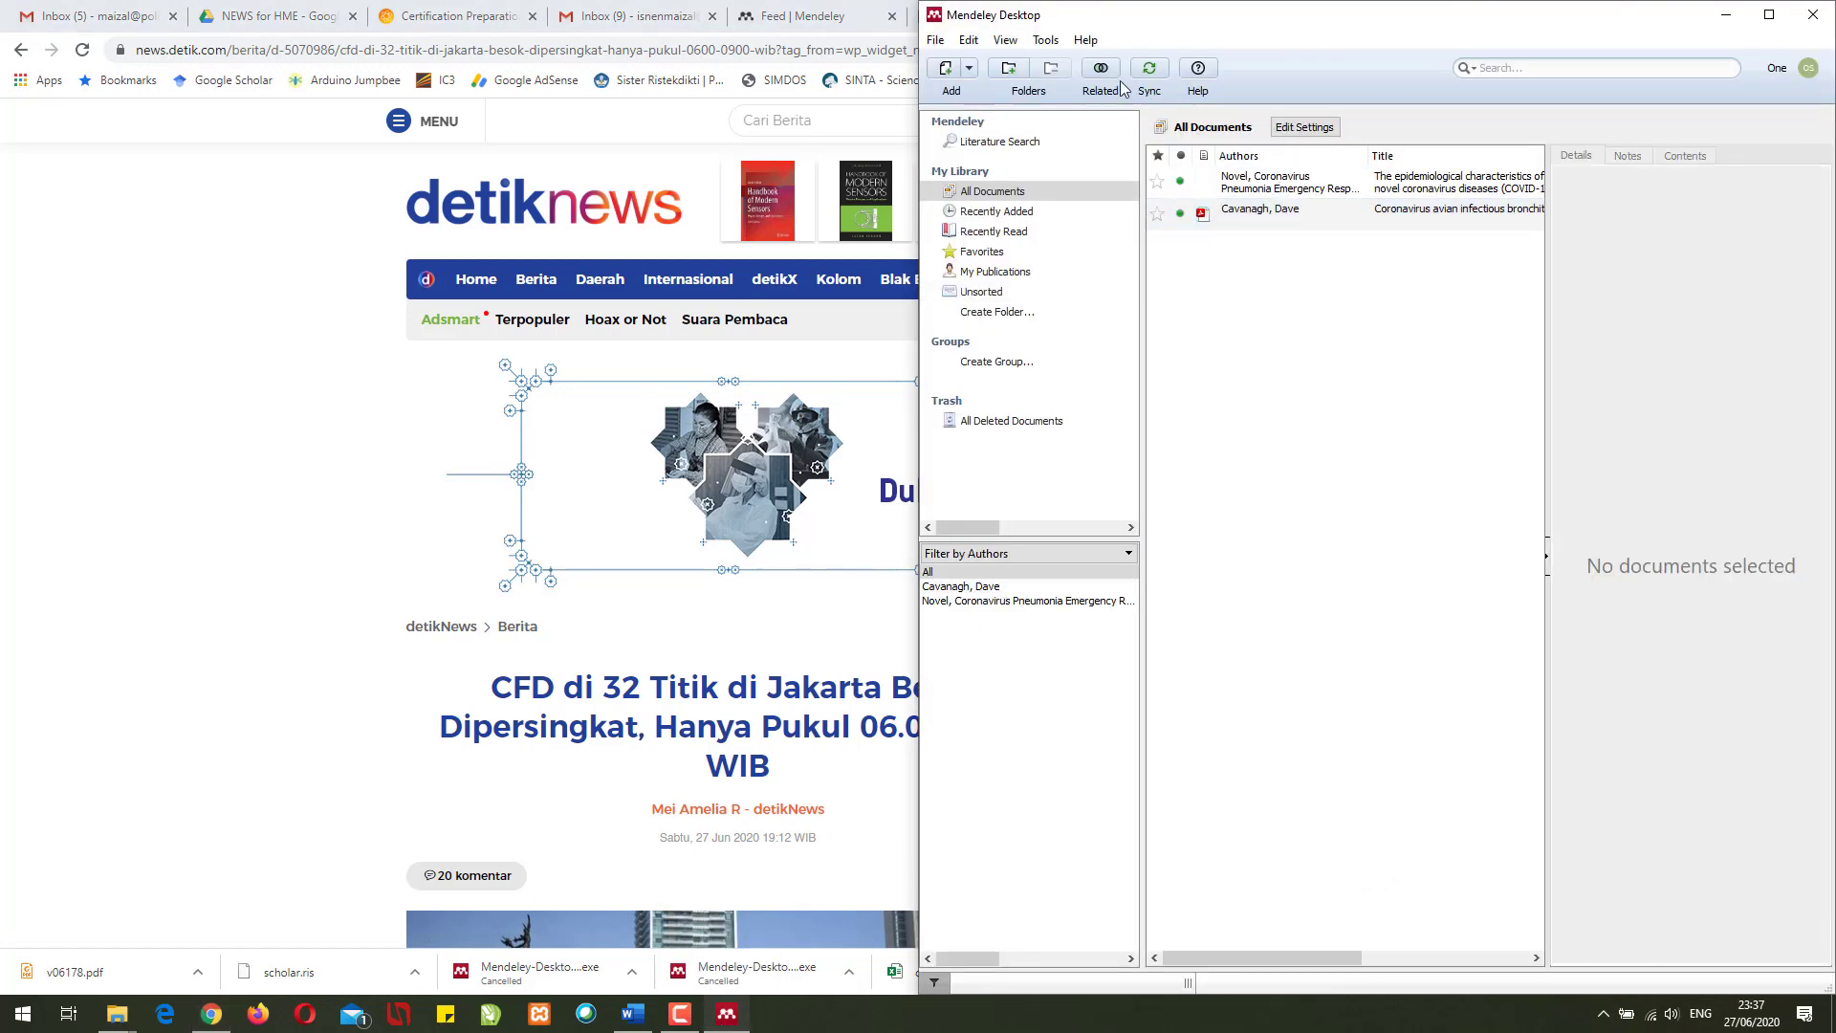
left_click(1149, 72)
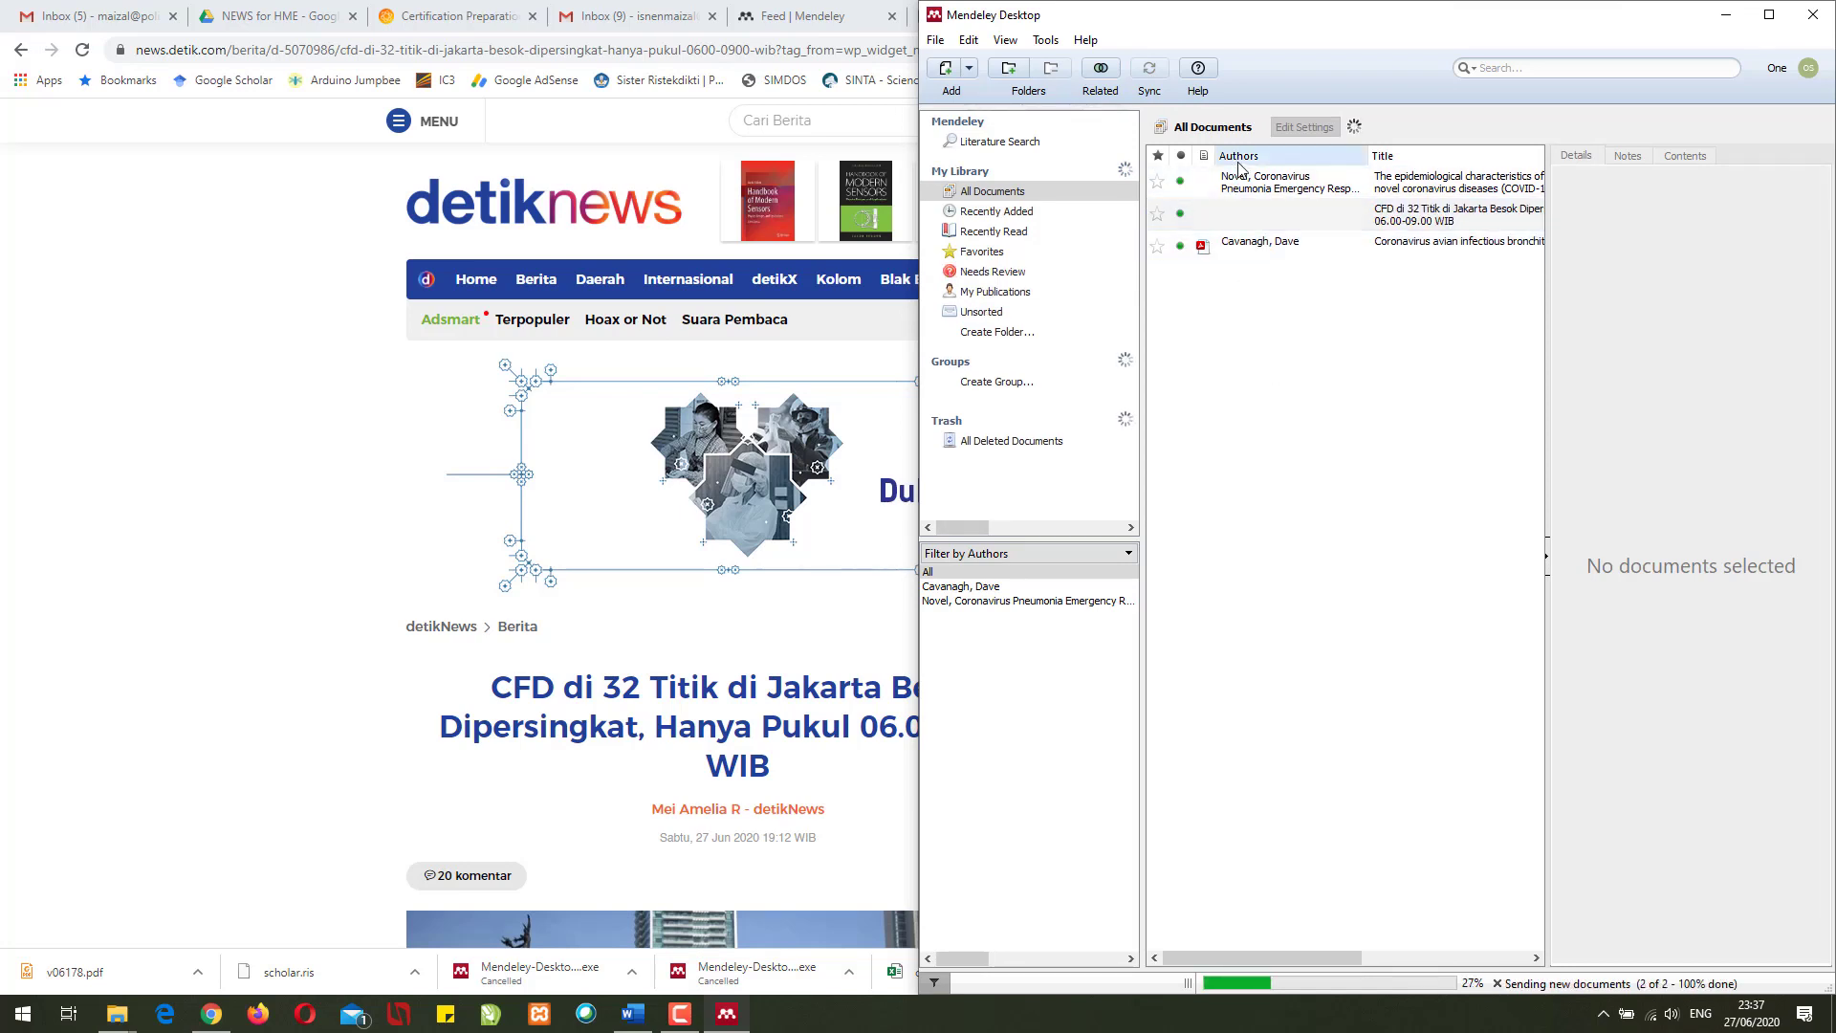
left_click(1316, 219)
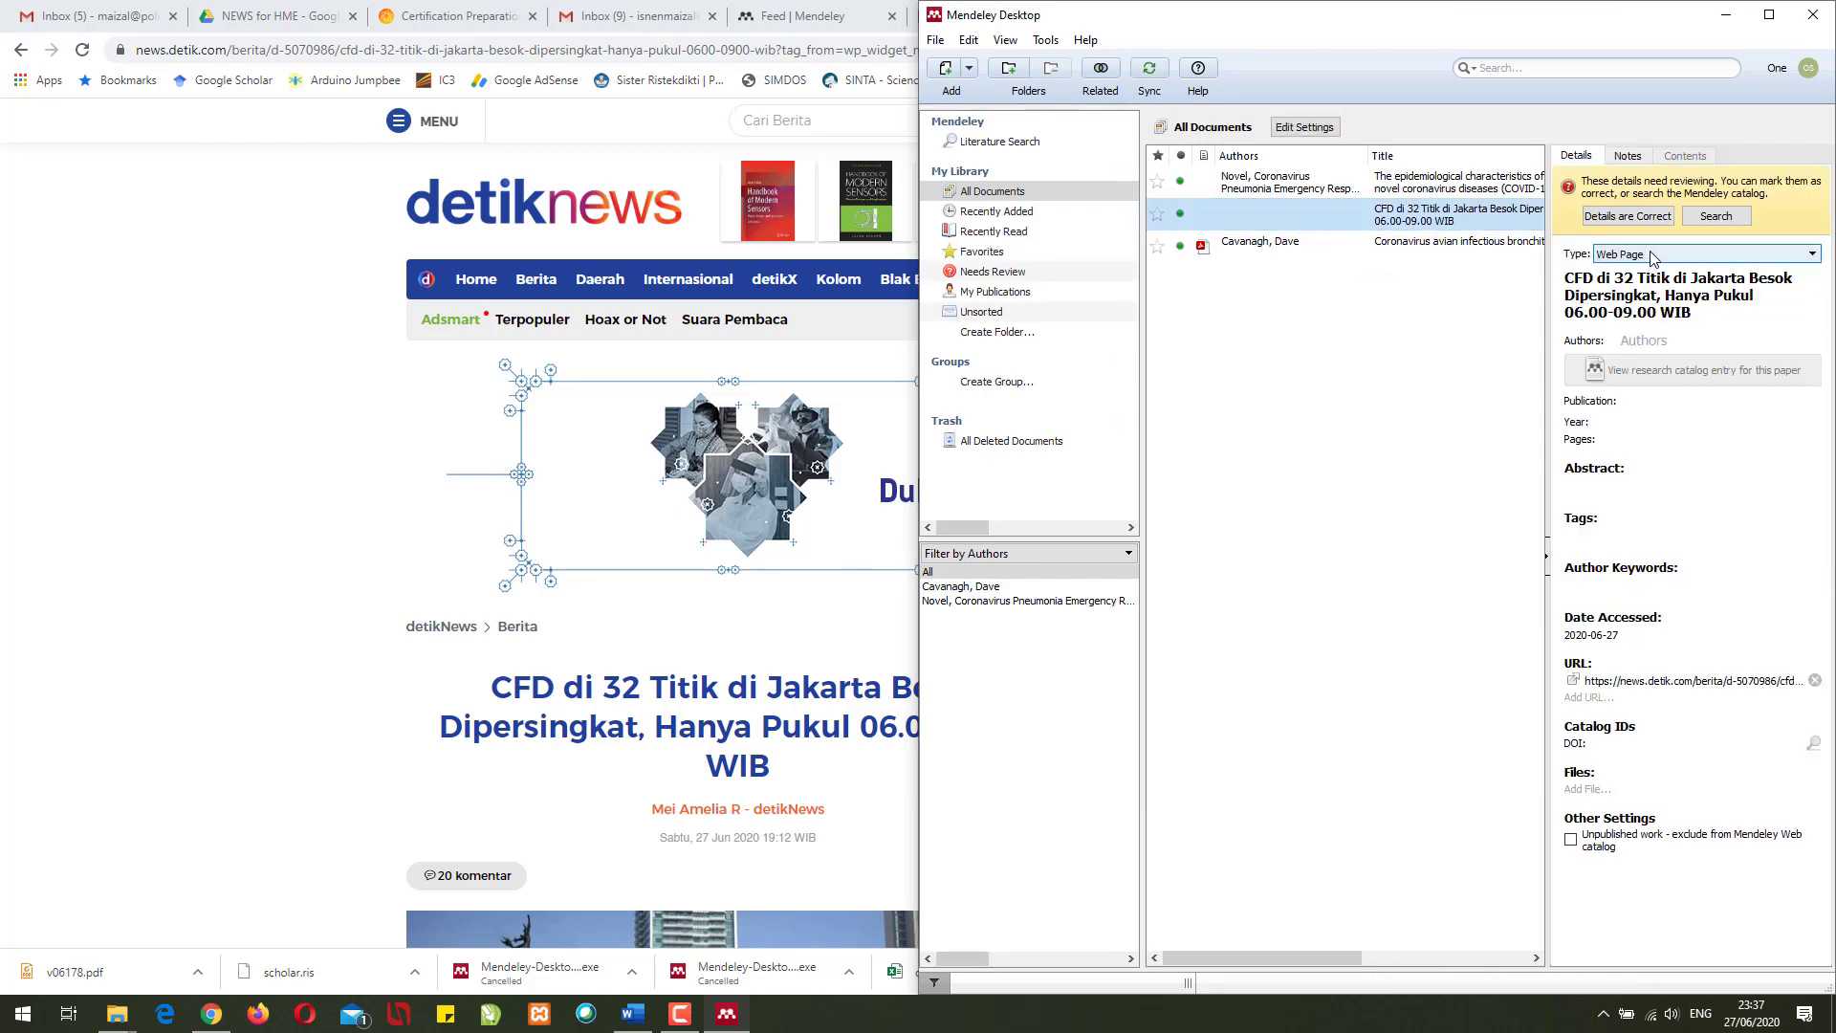
left_click(1646, 343)
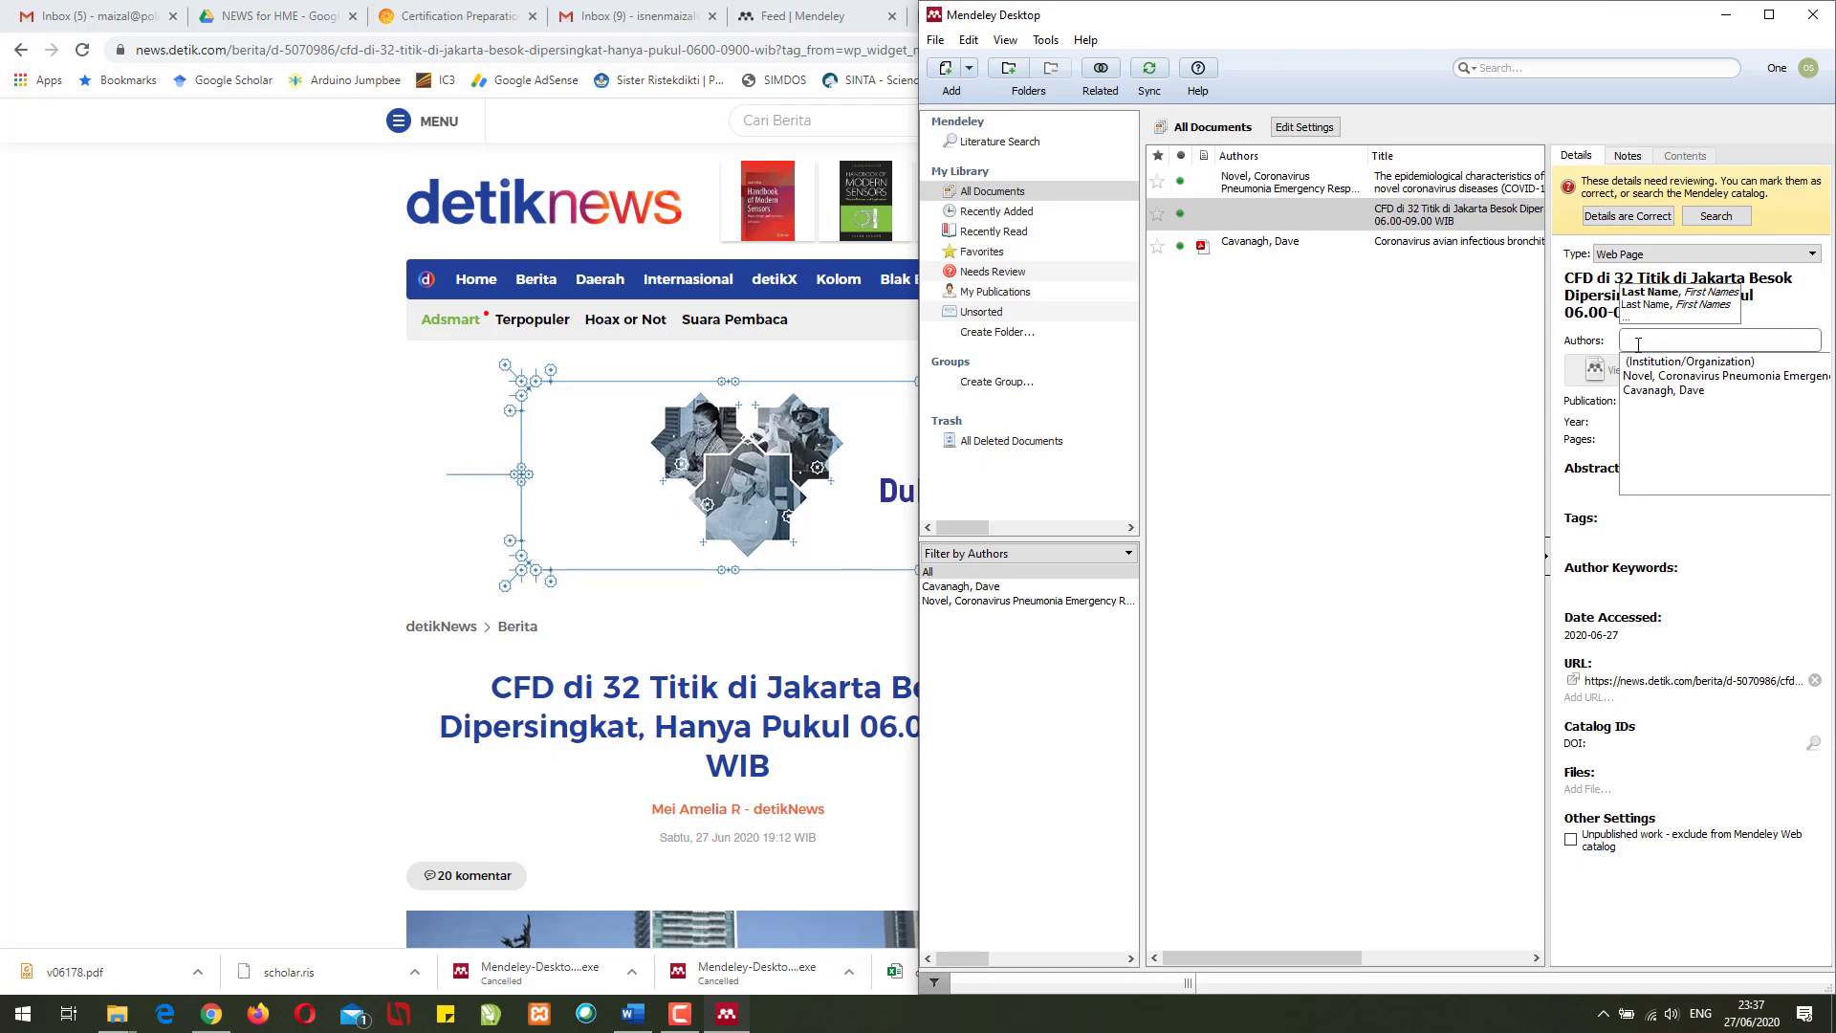
left_click(1576, 296)
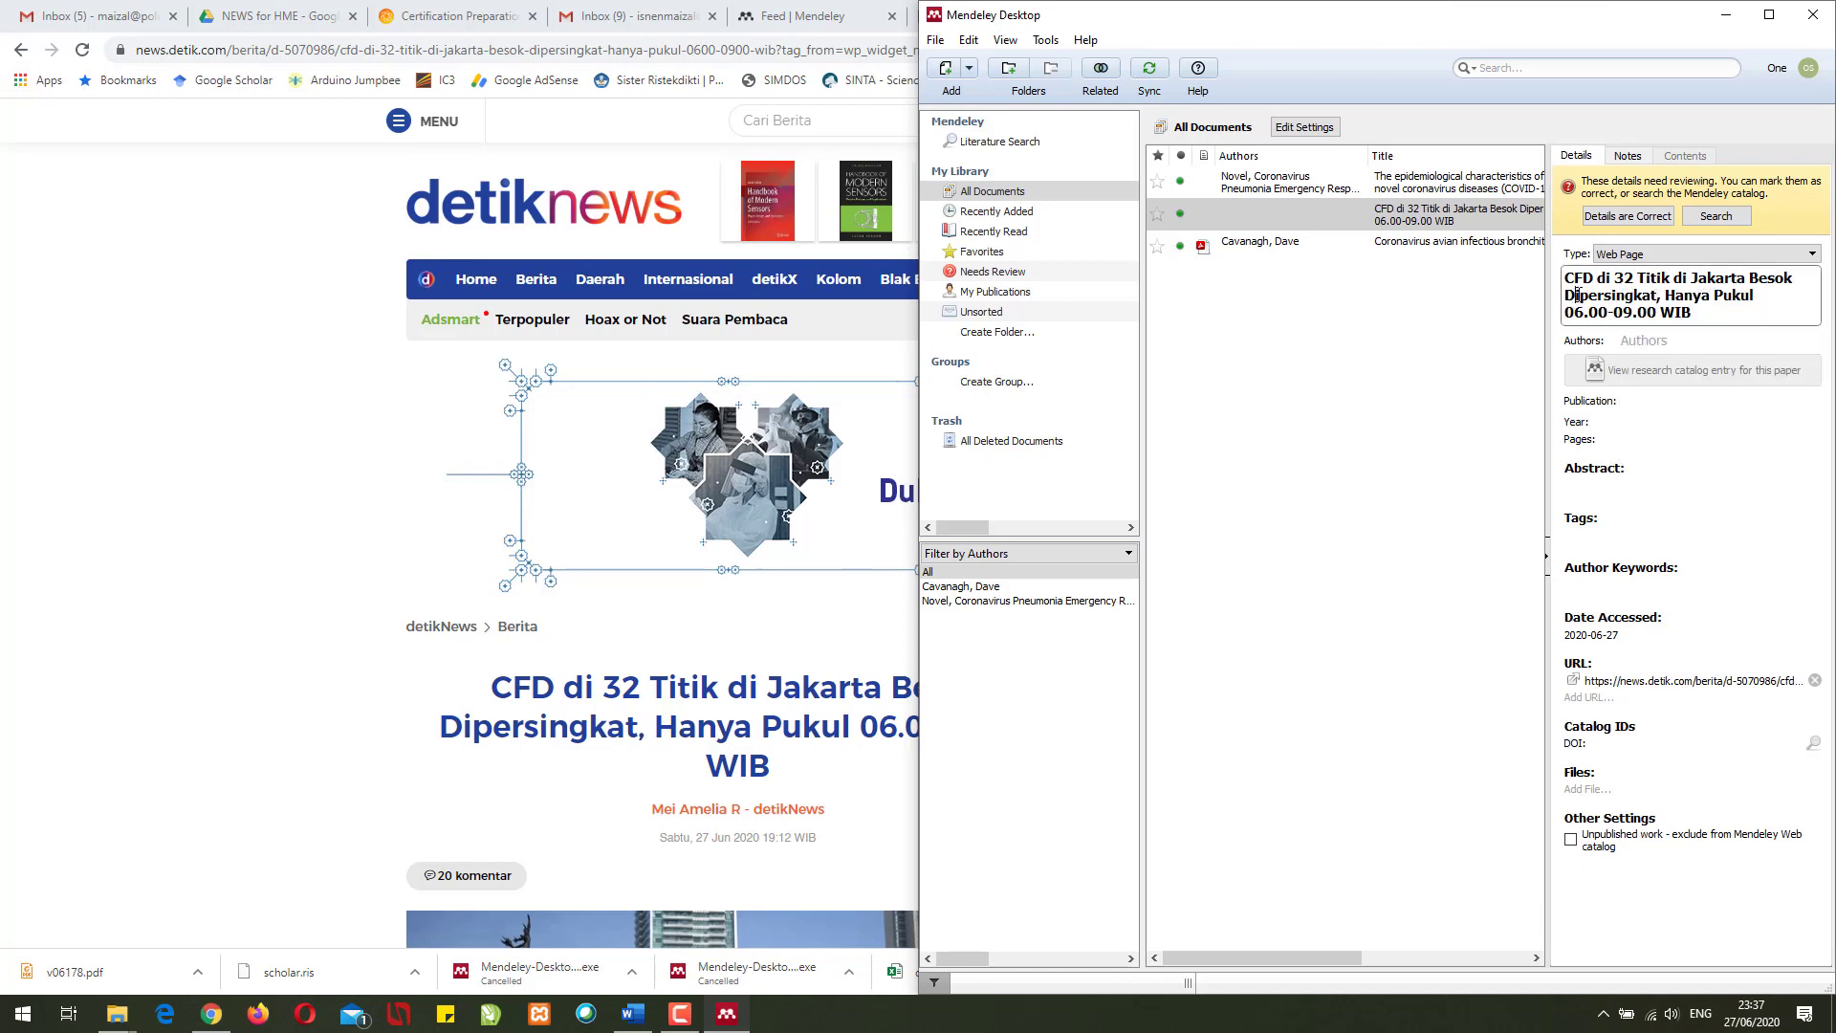
left_click(1674, 341)
- Select the author's name in the detik article and snap Chrome to the left half
left_click(144, 677)
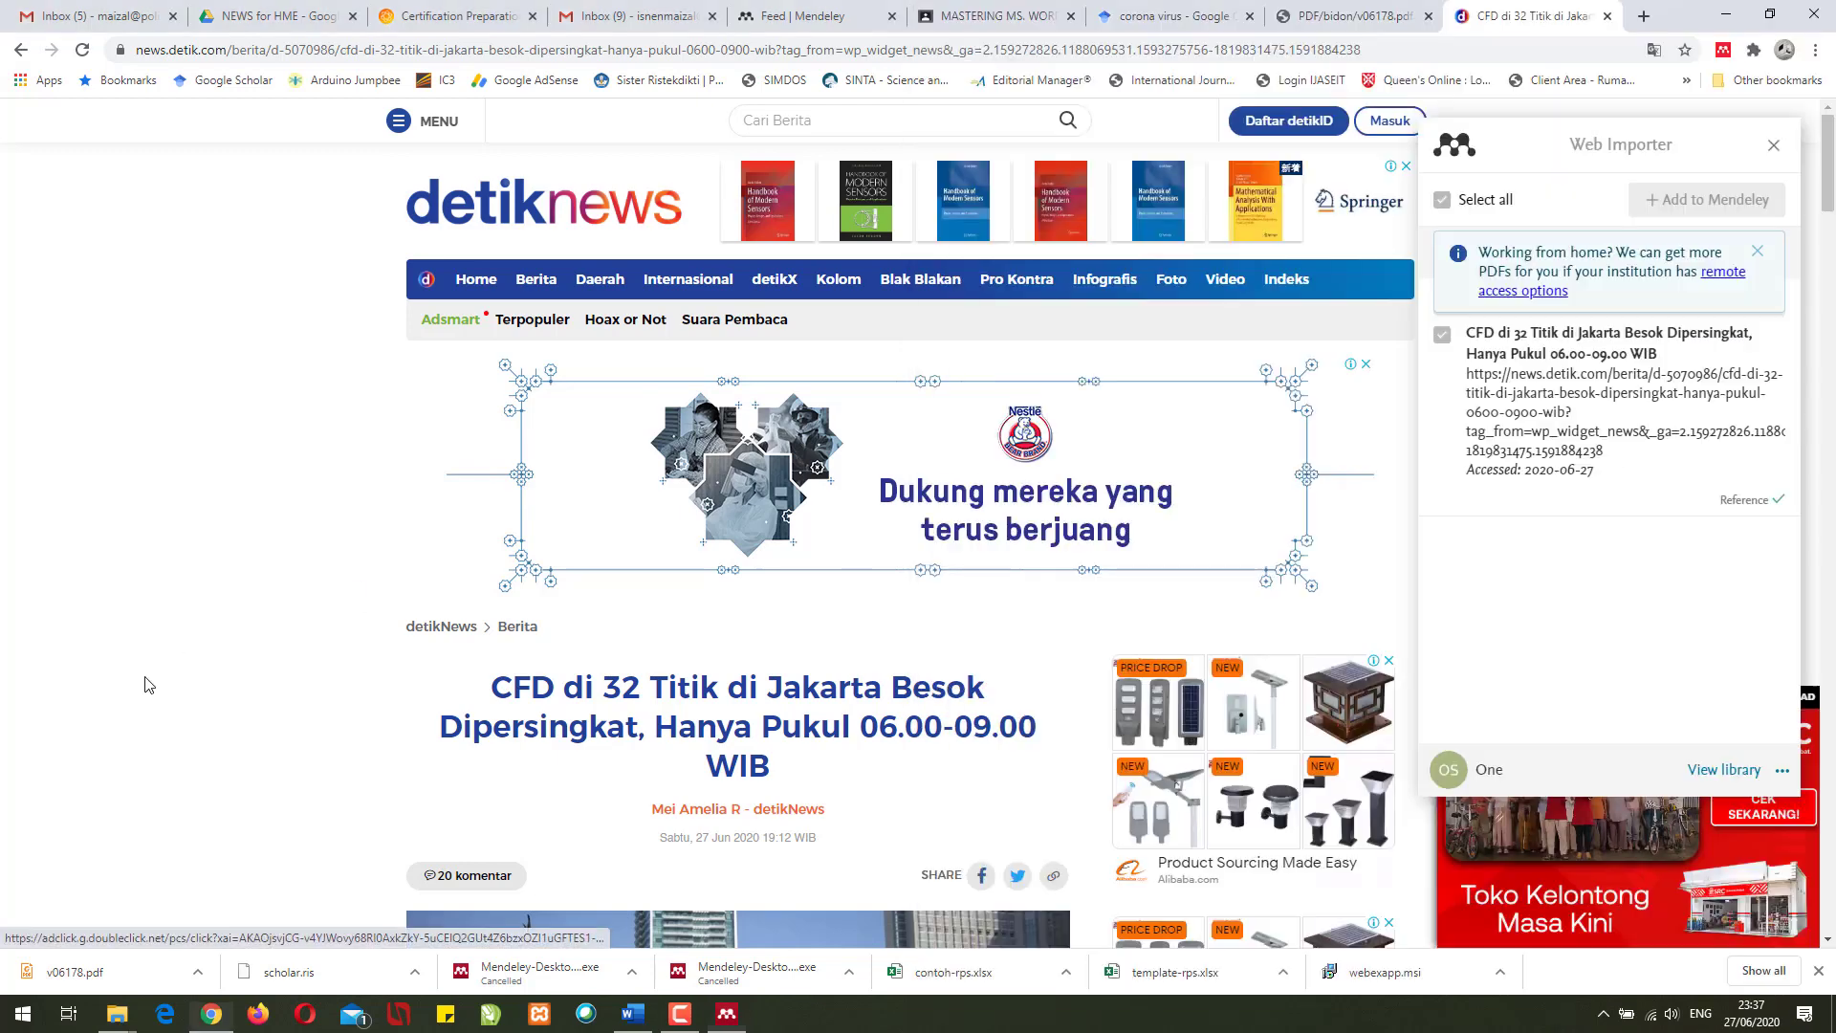
scroll(258, 617, "down", 3)
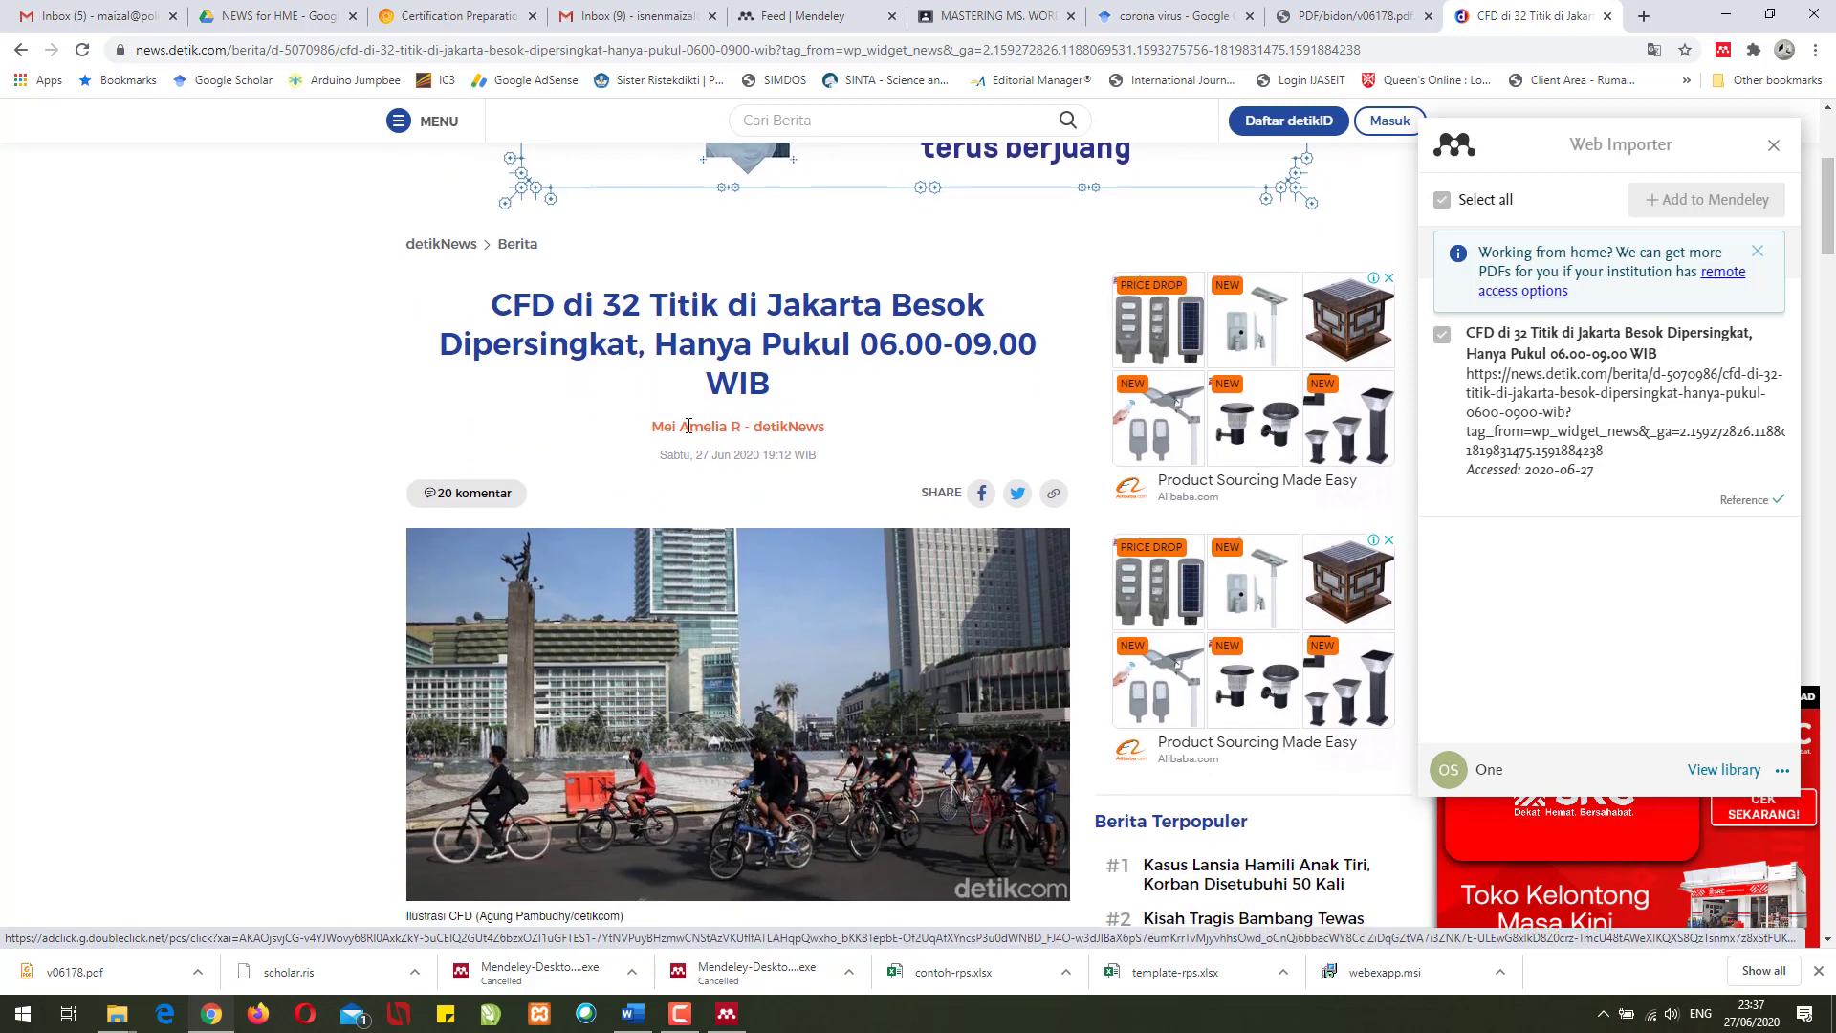
left_click_drag(651, 426, 737, 427)
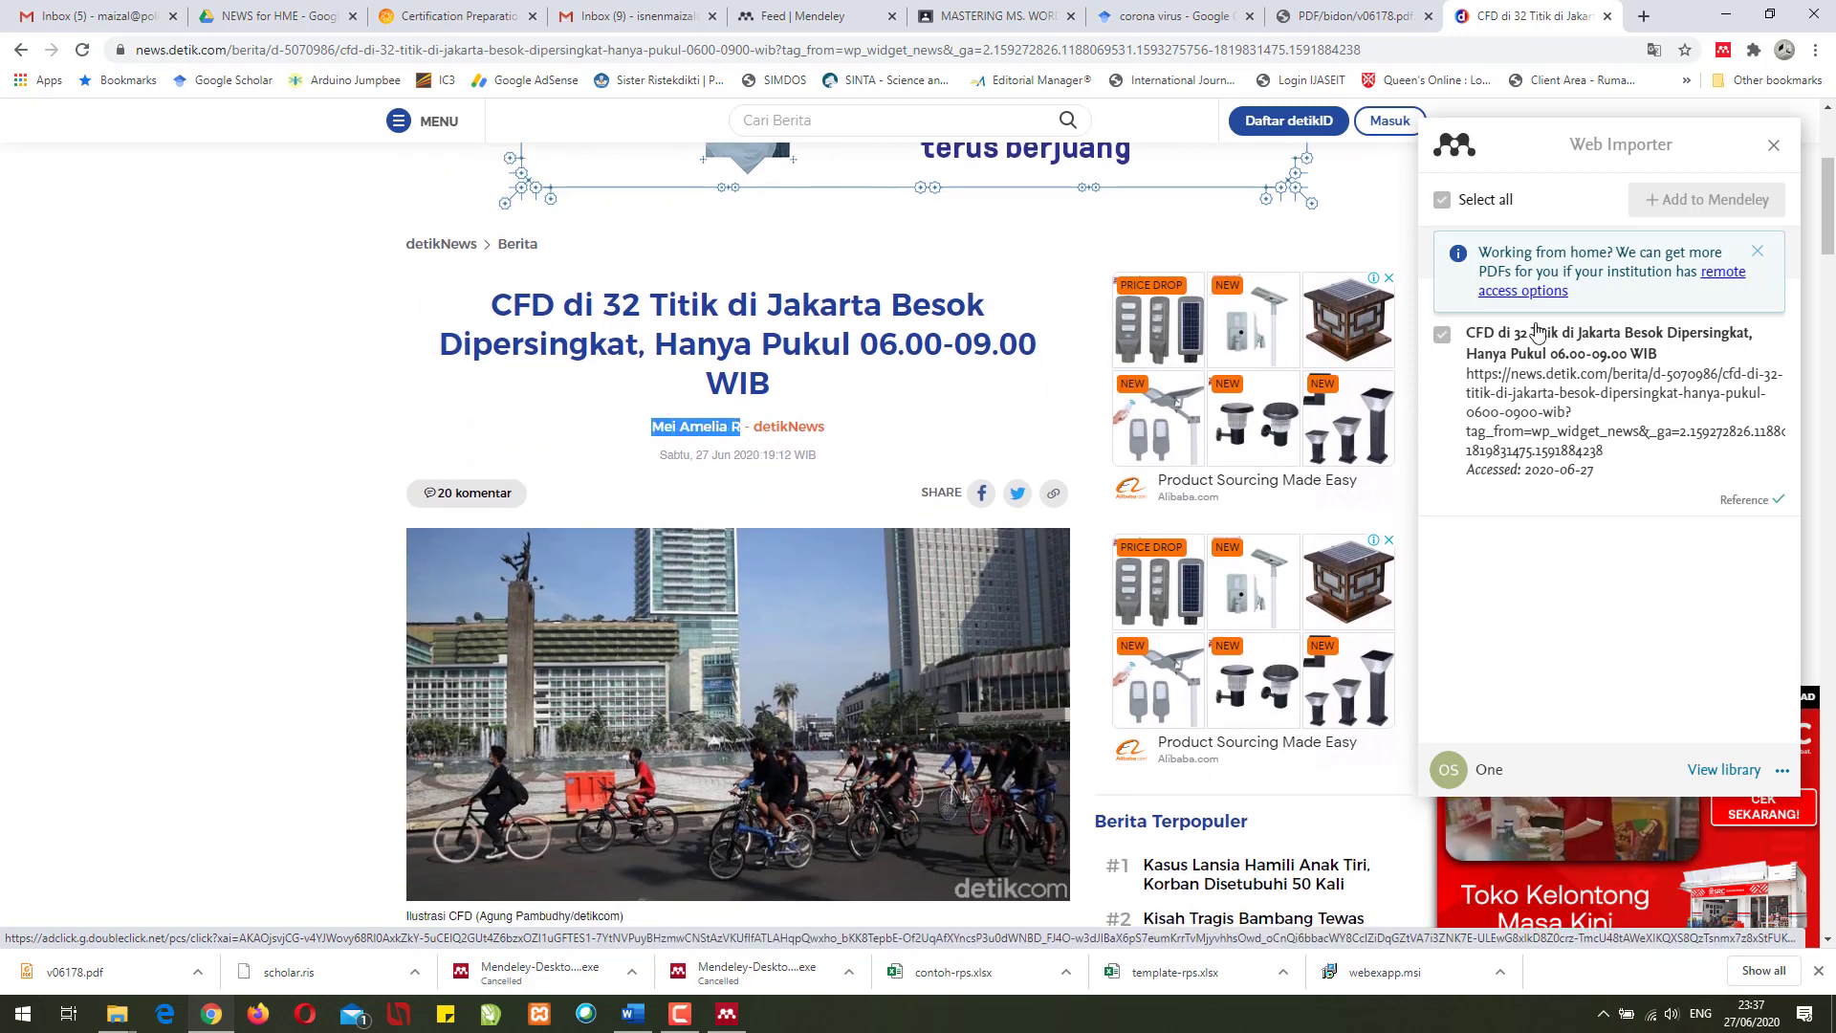
left_click(727, 1014)
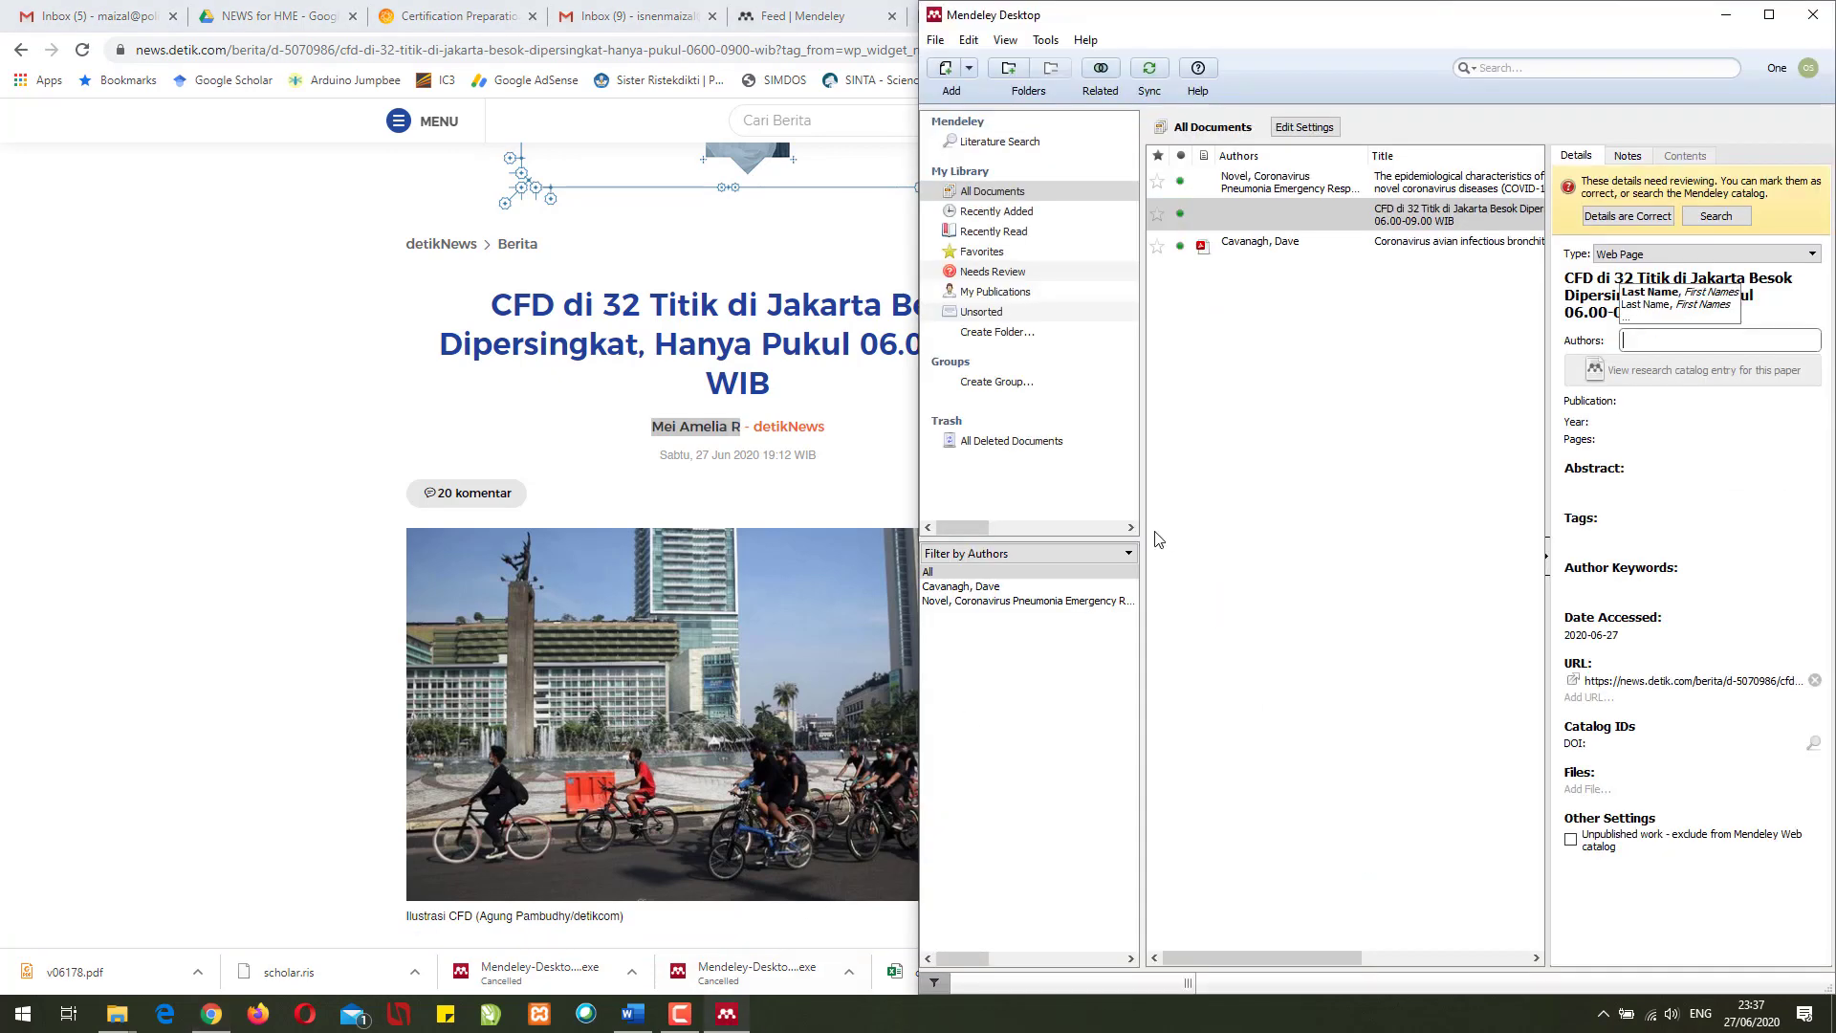
left_click(203, 440)
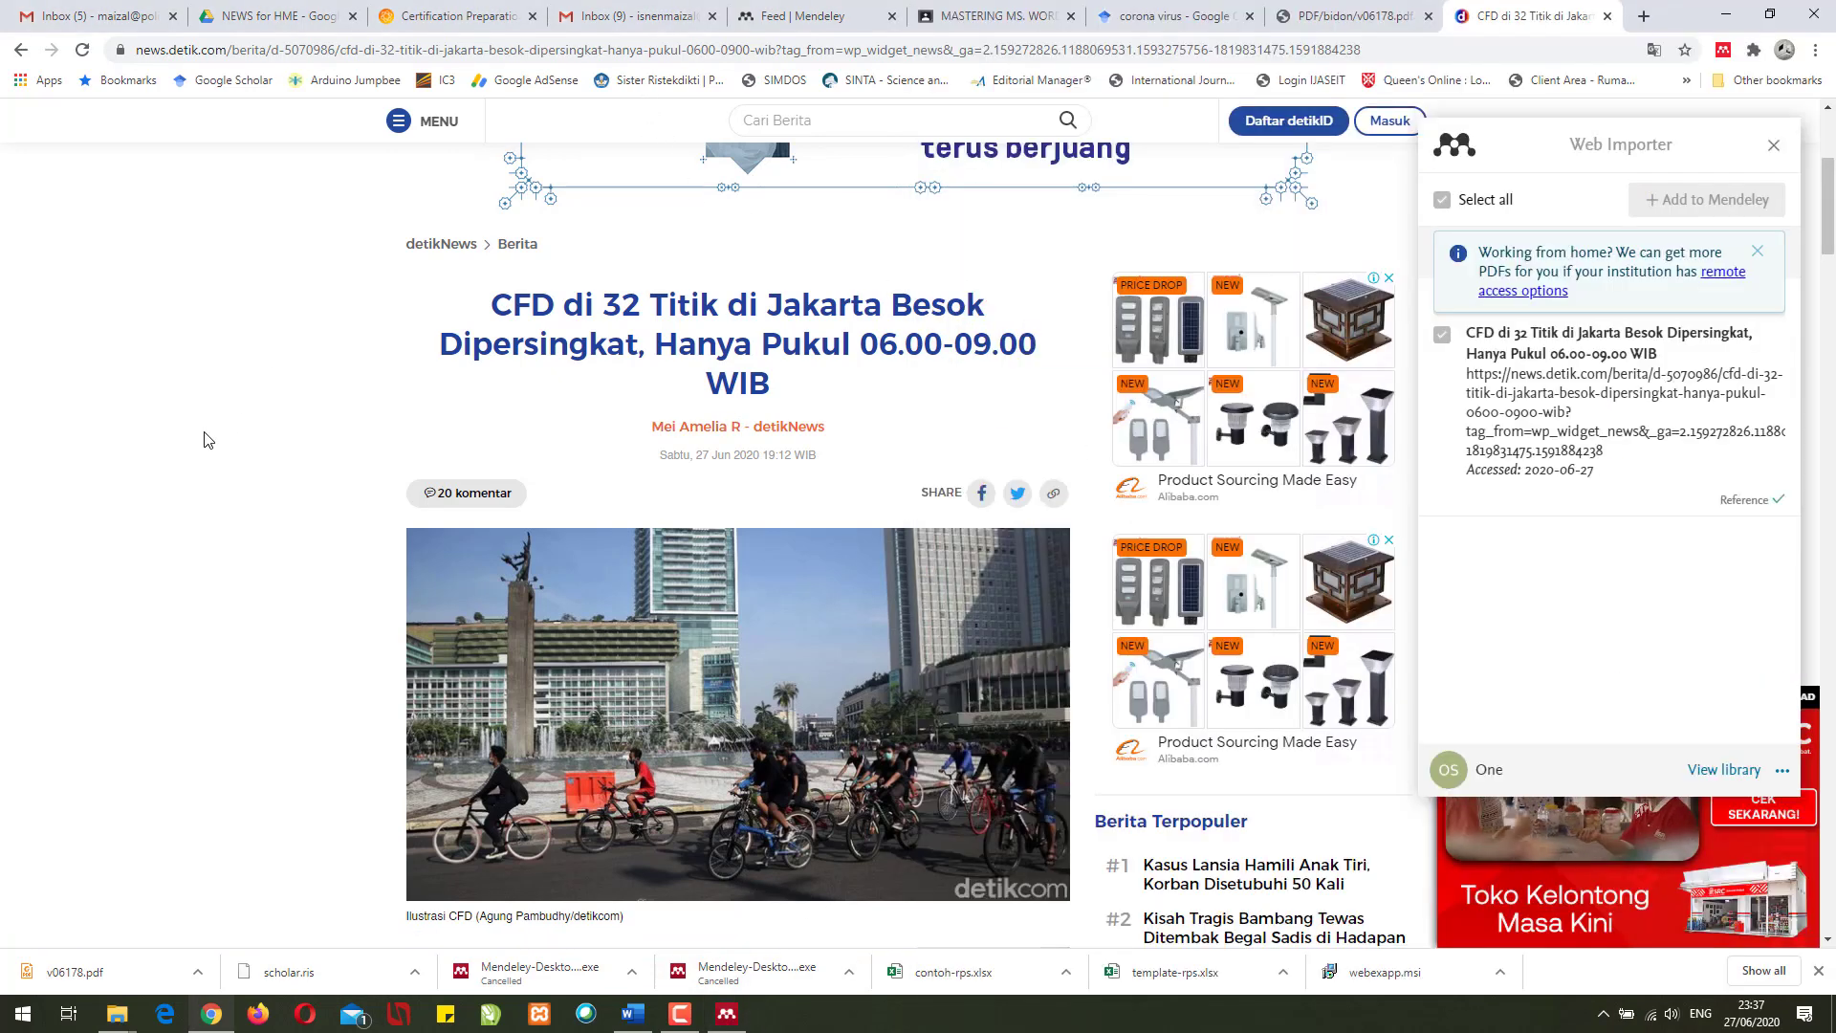
key("super+Left")
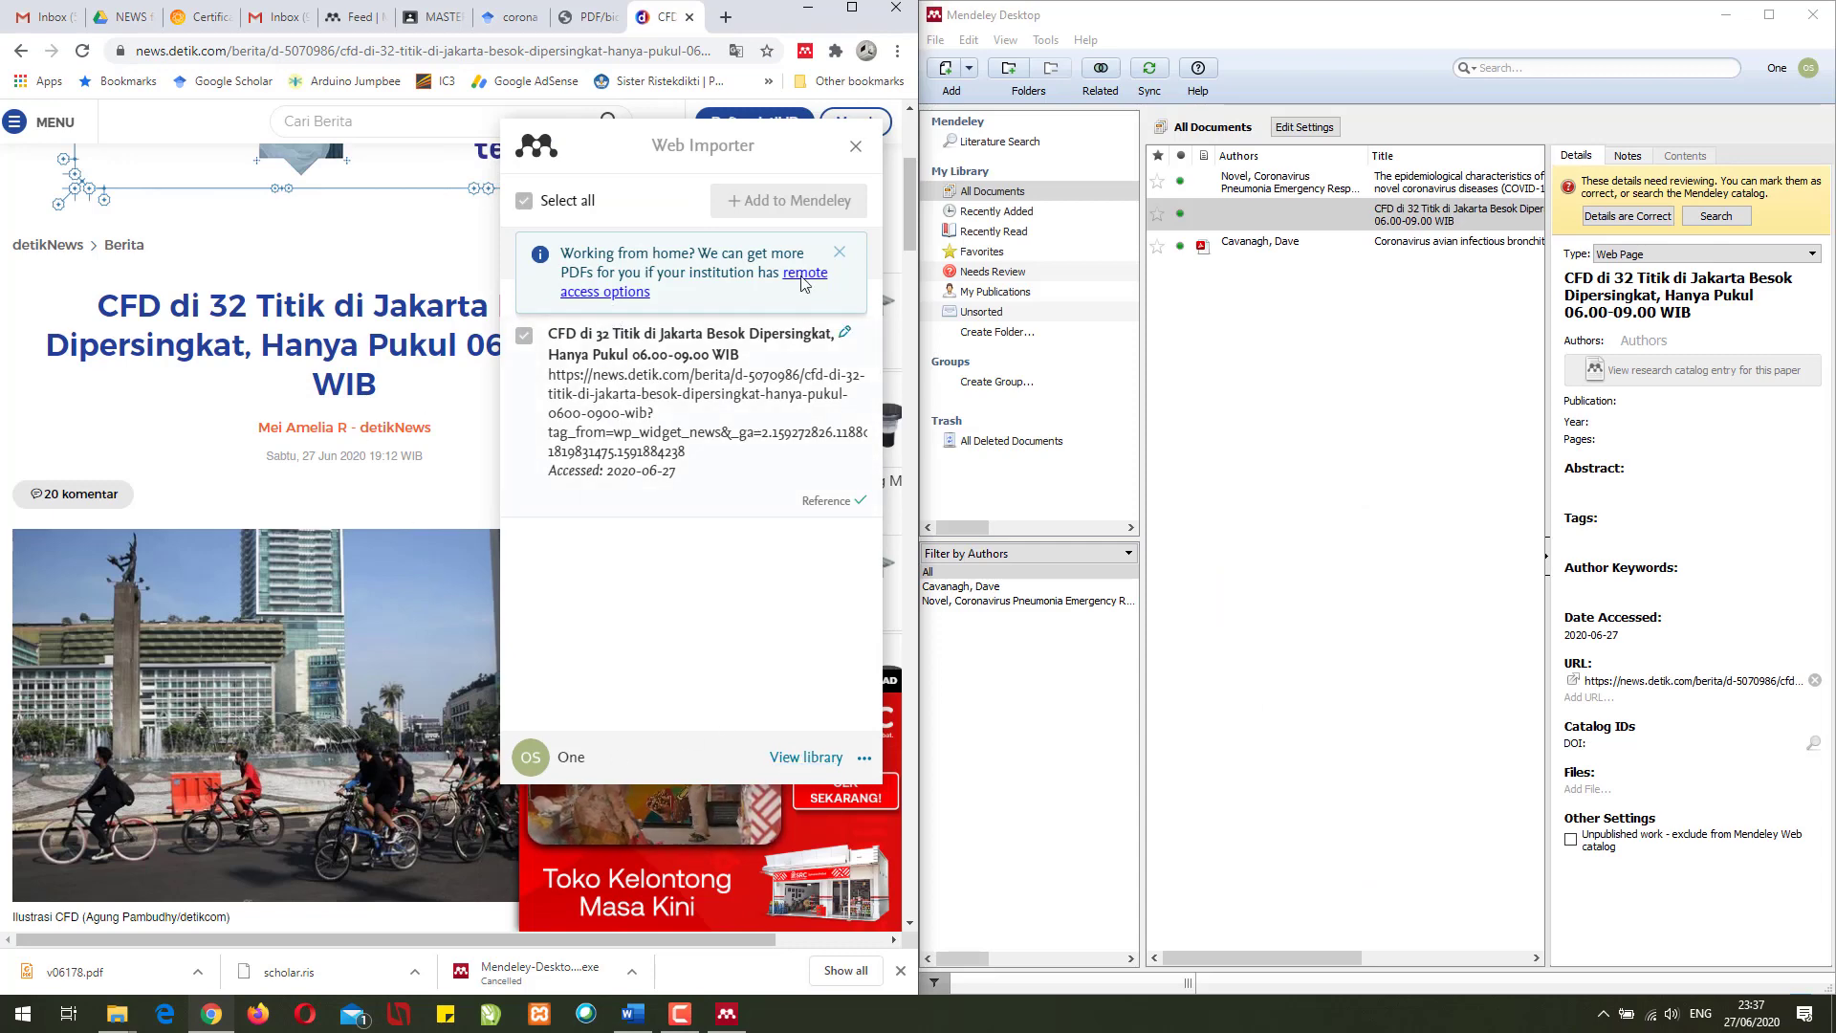
- Fill in the CFD entry's author, publication 'Detik.com' and year 2020
left_click(855, 150)
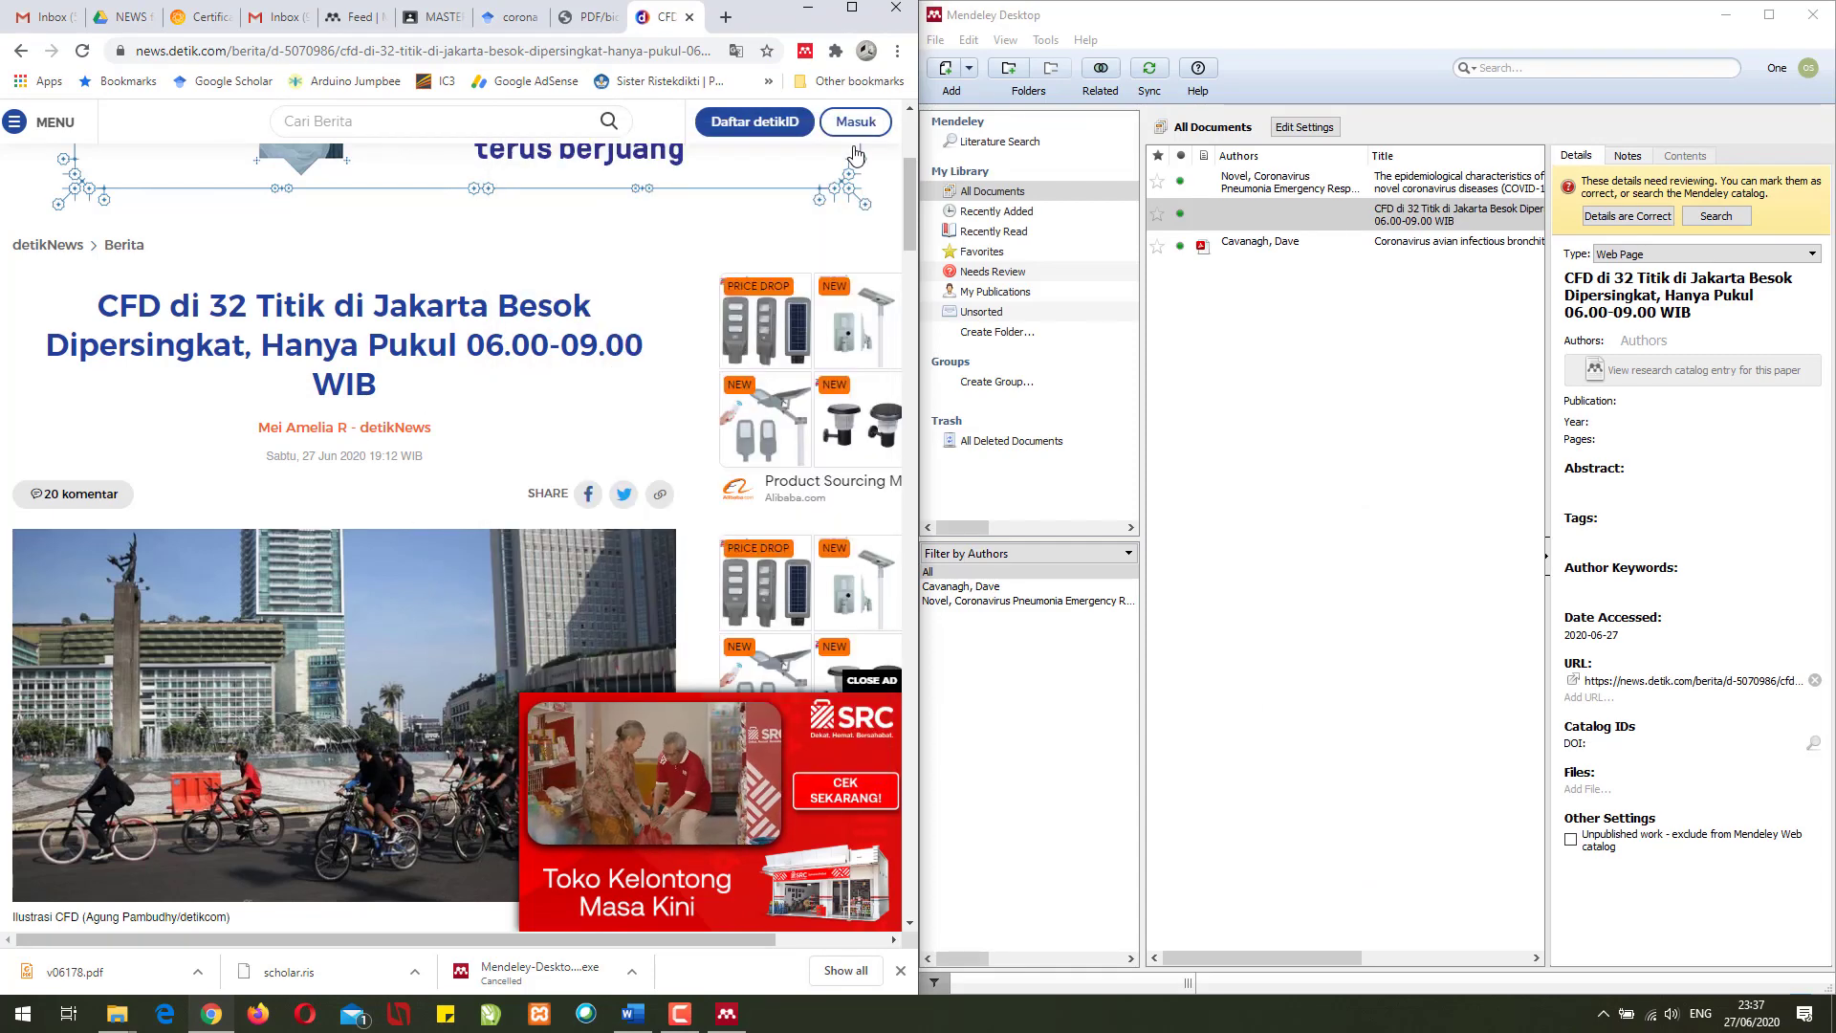
left_click(1643, 337)
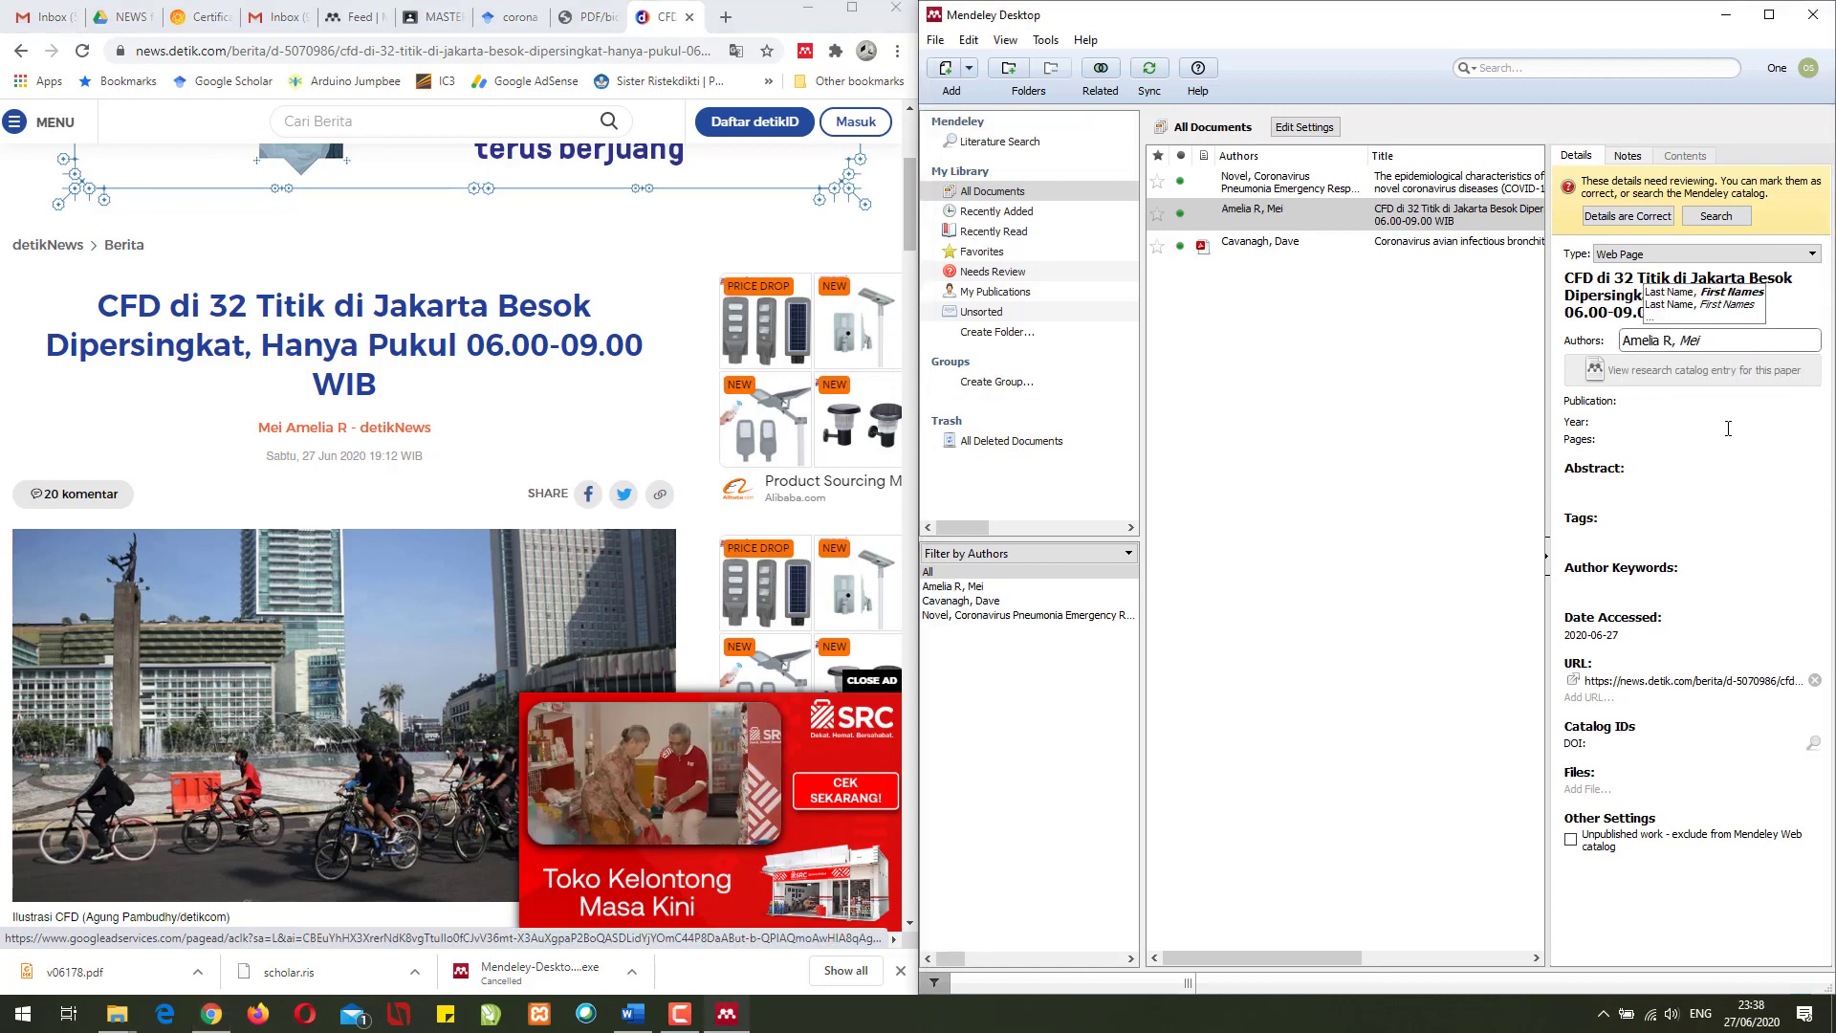
left_click(1729, 426)
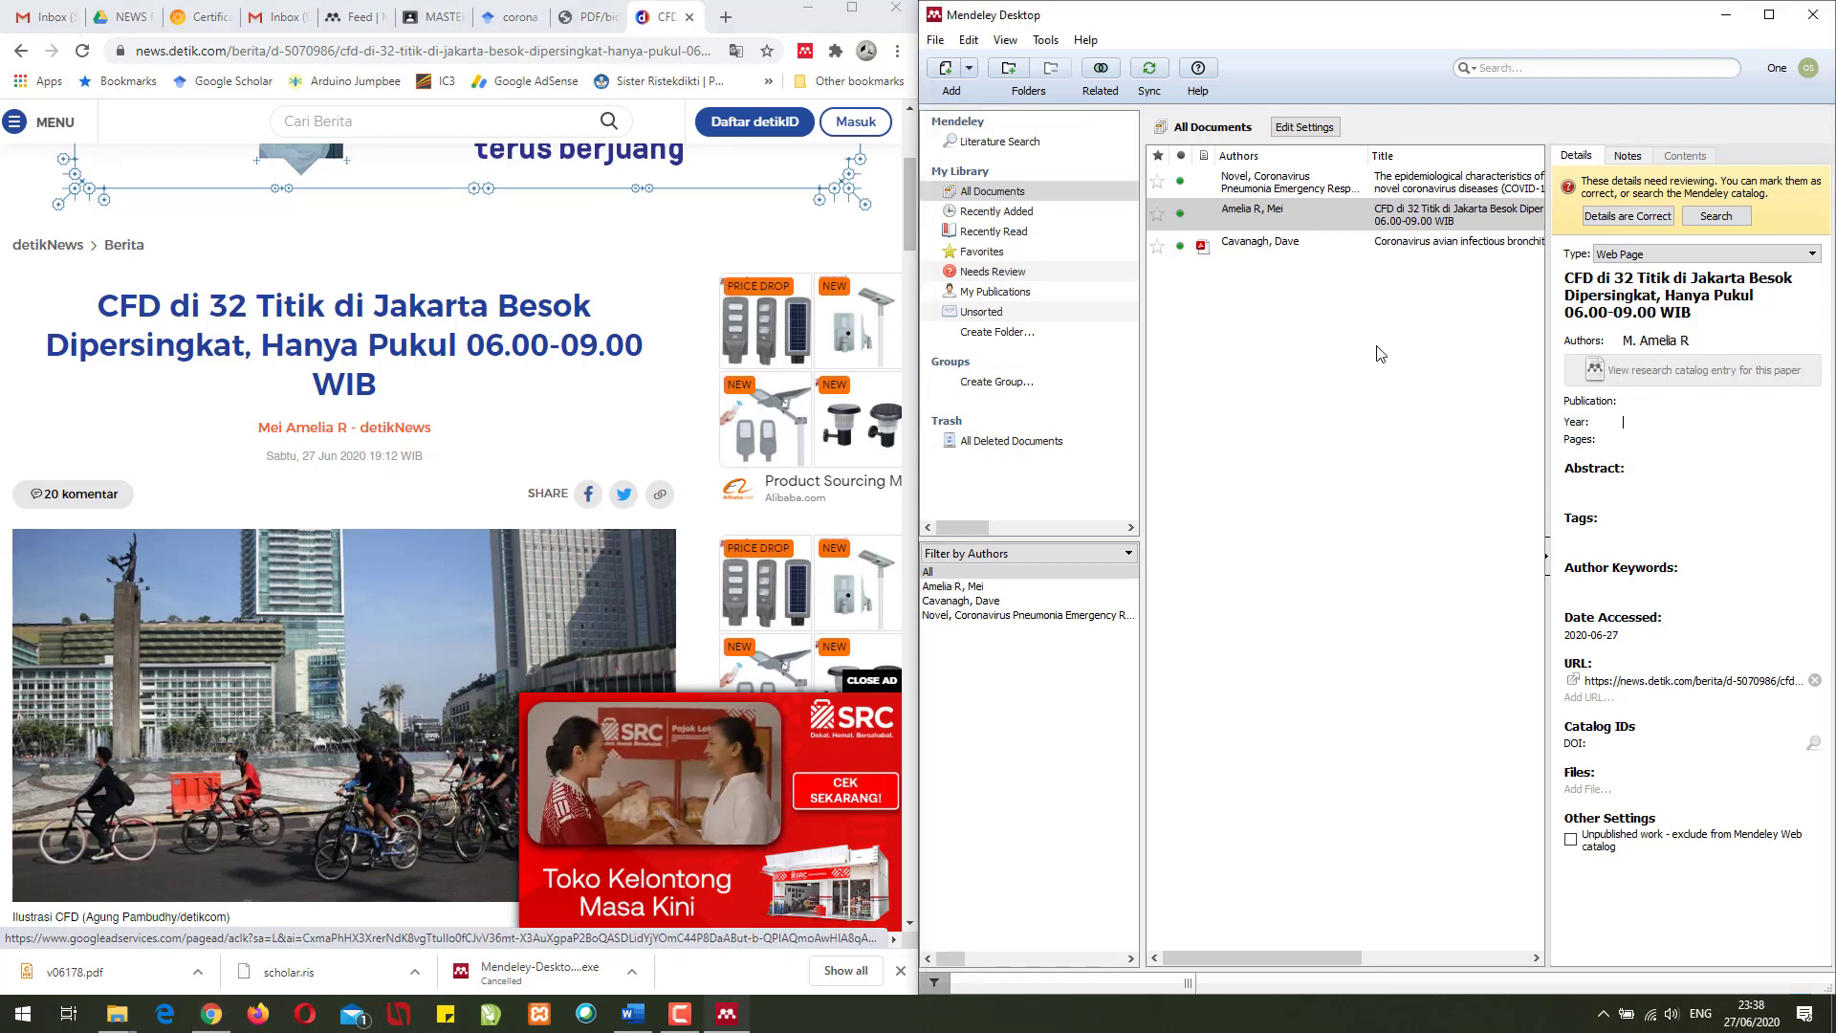
left_click(1657, 400)
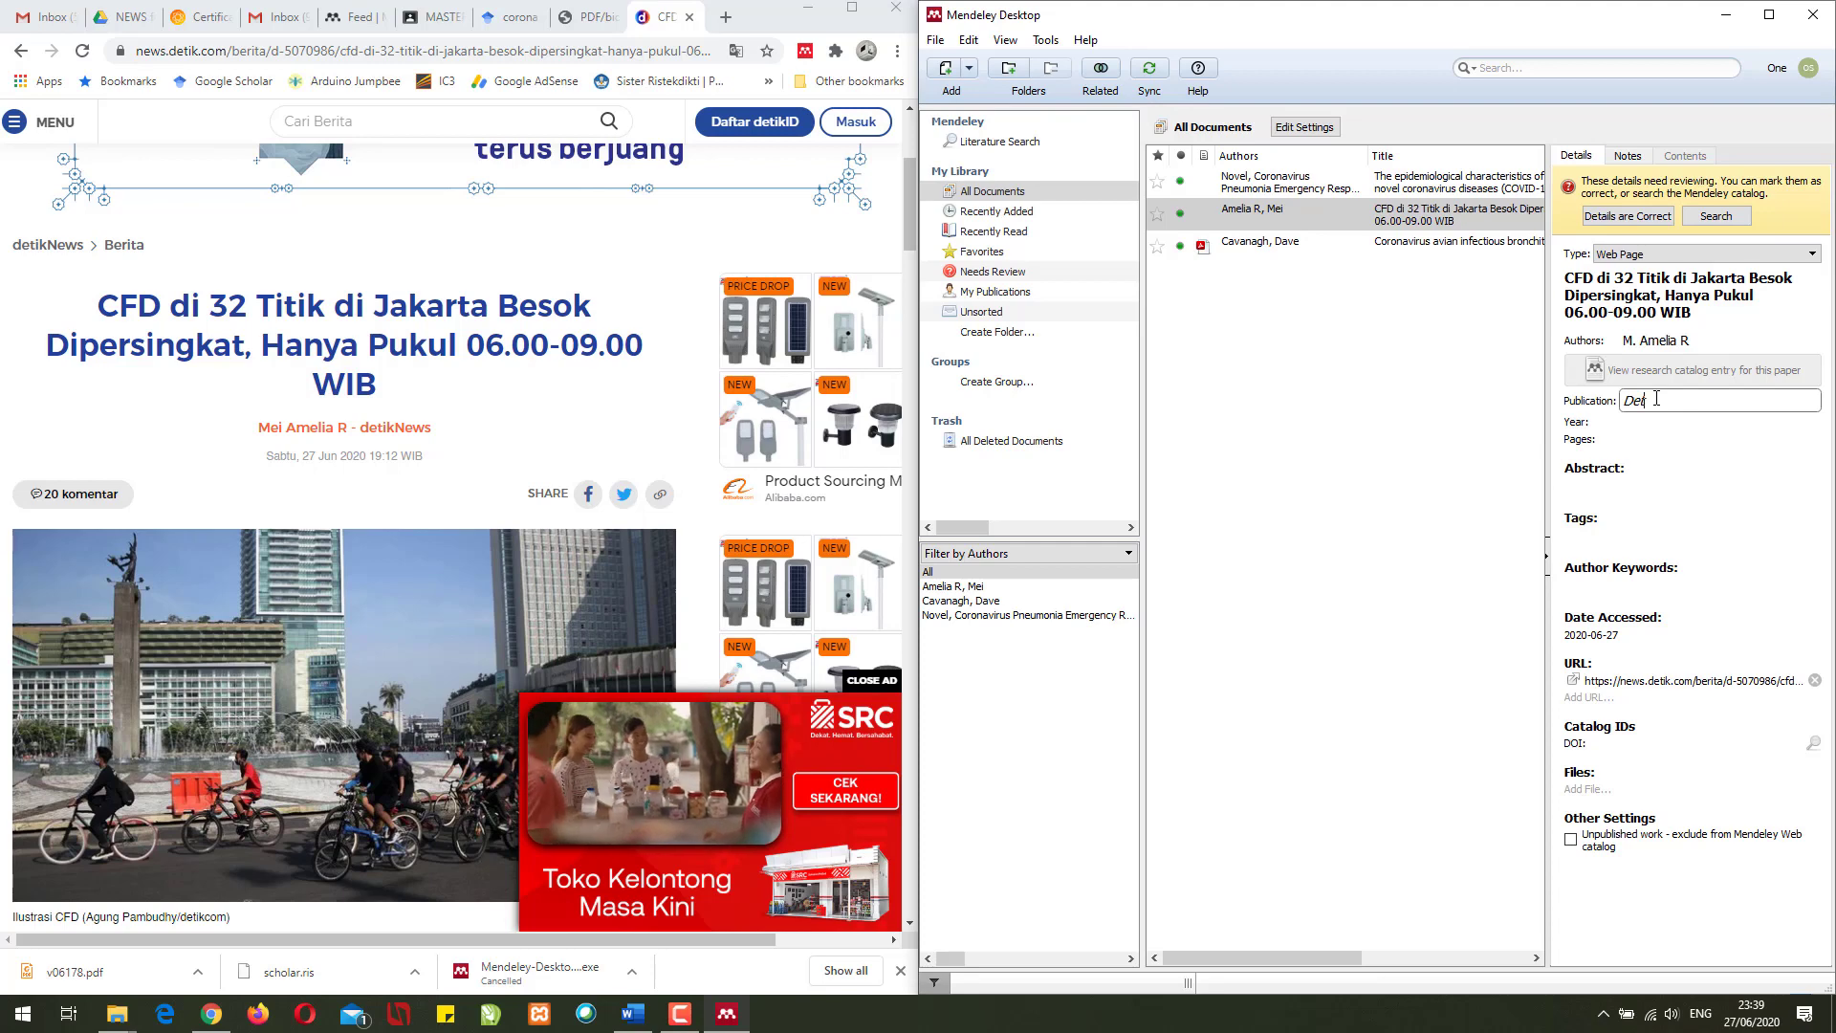
key("Tab")
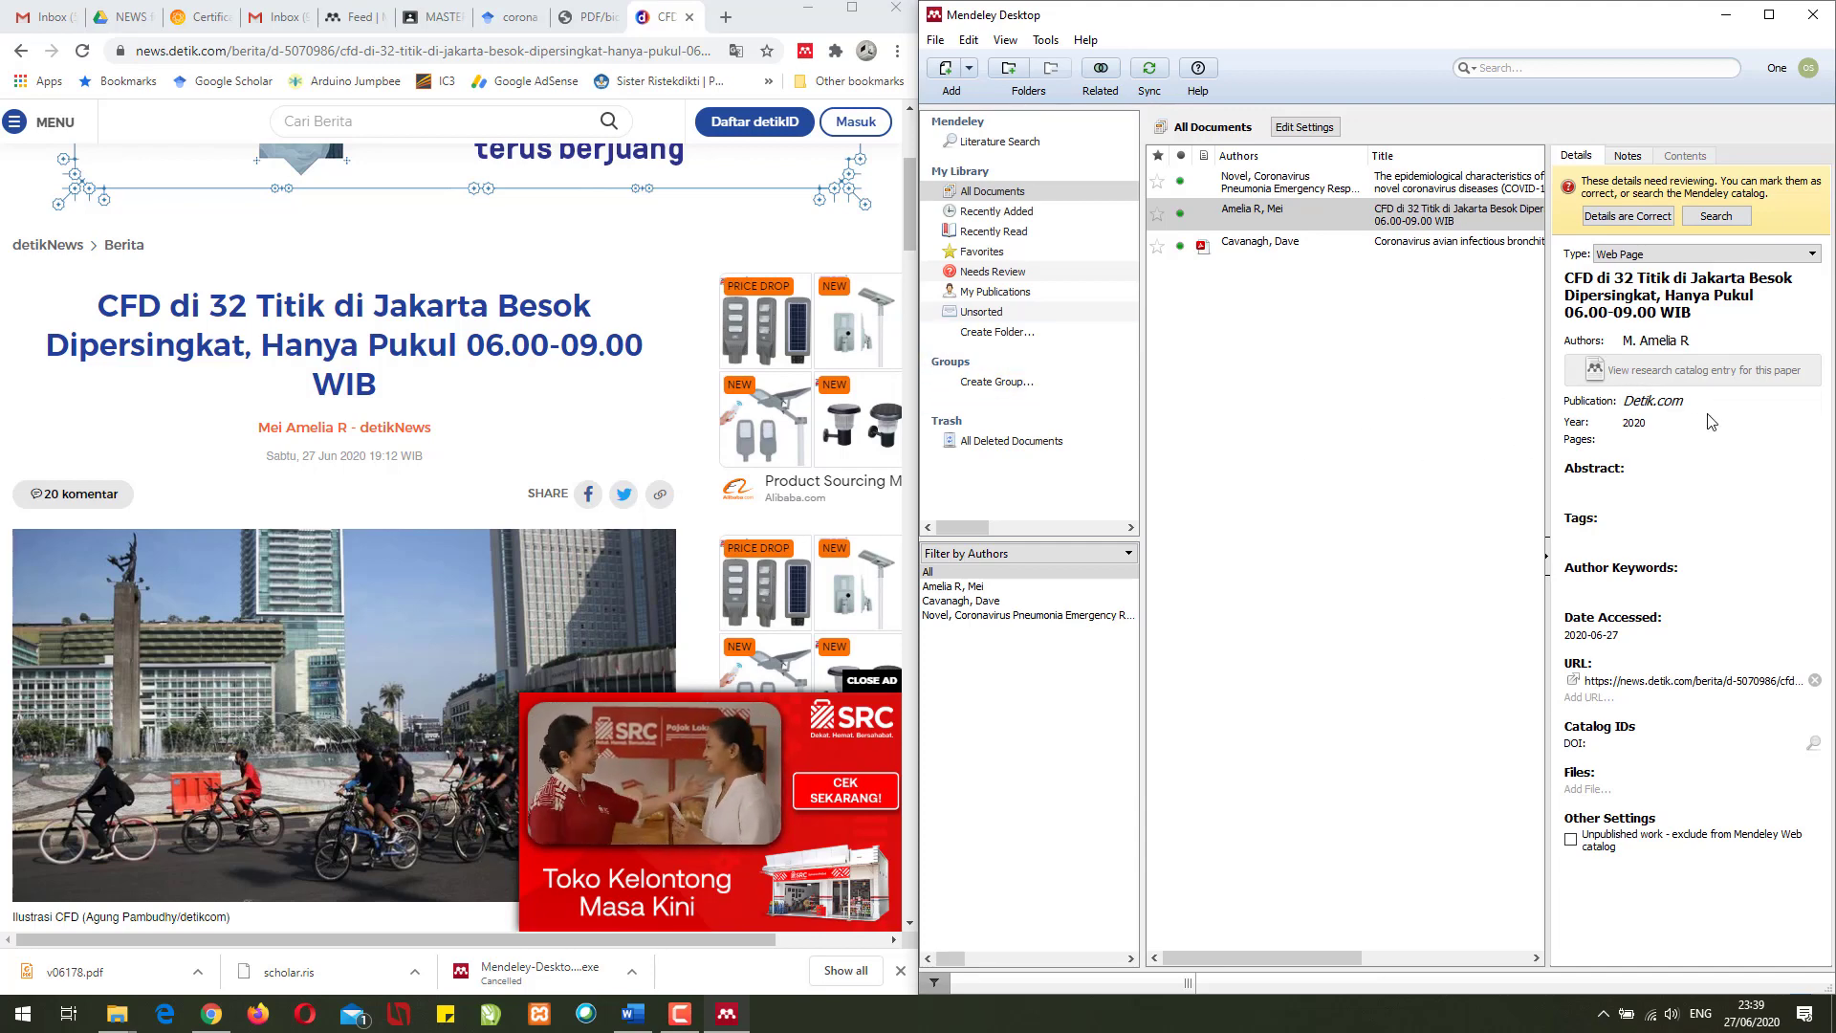
left_click(1371, 330)
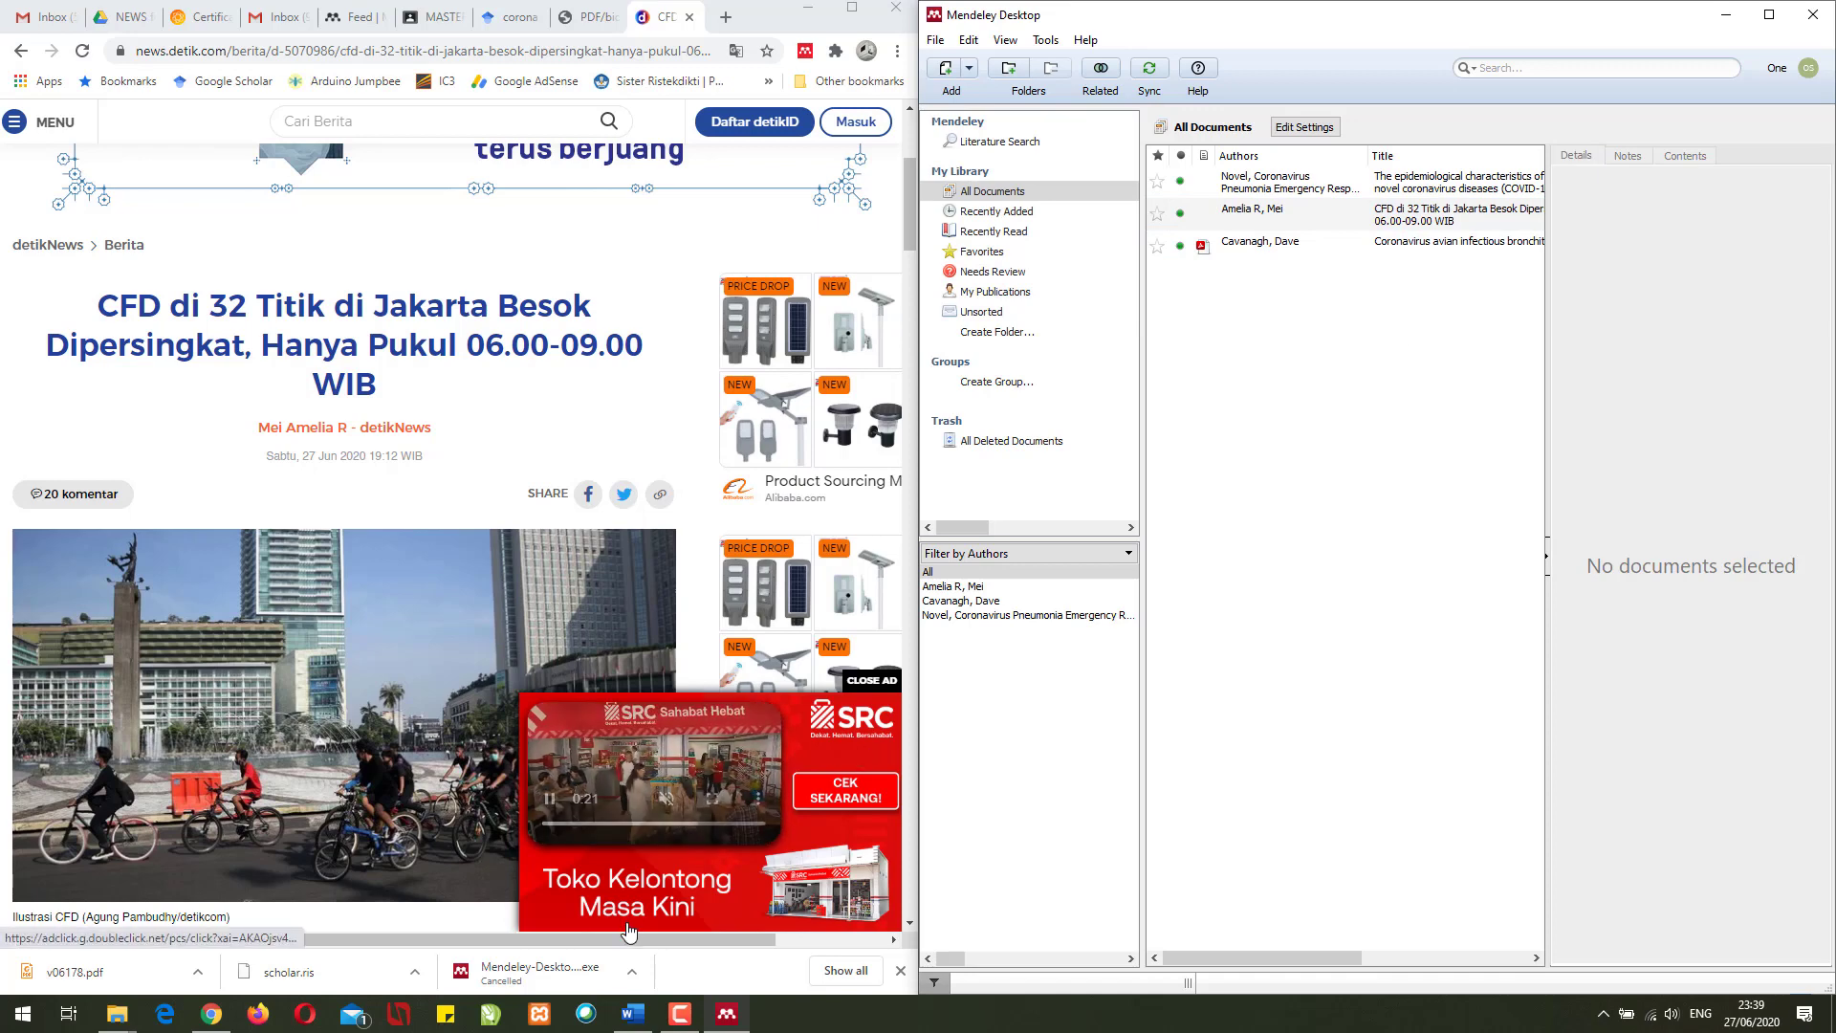
- Paste the laboratory management paragraph into Document1 three times
left_click(633, 1014)
type("Manajemen laboratorium (laboratory management) adalah usaha untuk mengelola laboratorium. Laboratorium dapat dikelola dengan baik namun sangat ditentukan oleh beberapa faktor yang saling berkaitan satu dengan yang lainnya. Beberapa alat laboratorium yang canggih, dengan staf profesional yang terampil belum tentu dapat berfungsi dengan baik, jika tidak didukung oleh adanya manajemen laboratorium yang baik. Oleh karena itu manajemen laboratorium adalah suatu bagian yang tidak dapat dipisahkan dari kegiatan laboratorium sehari-hari. Pengelolaan laboratorium akan berjalan dengan lebih efektif bilamana dalam struktur organisasi laboratorium didukung oleh Board of Management yang berfungsi sebagai pengarah dan penasehat. Board of Management terdiri atas para senior/profesor yang mempunyai kompetensi dengan kegiatan laboratorium yang bersangkutan")
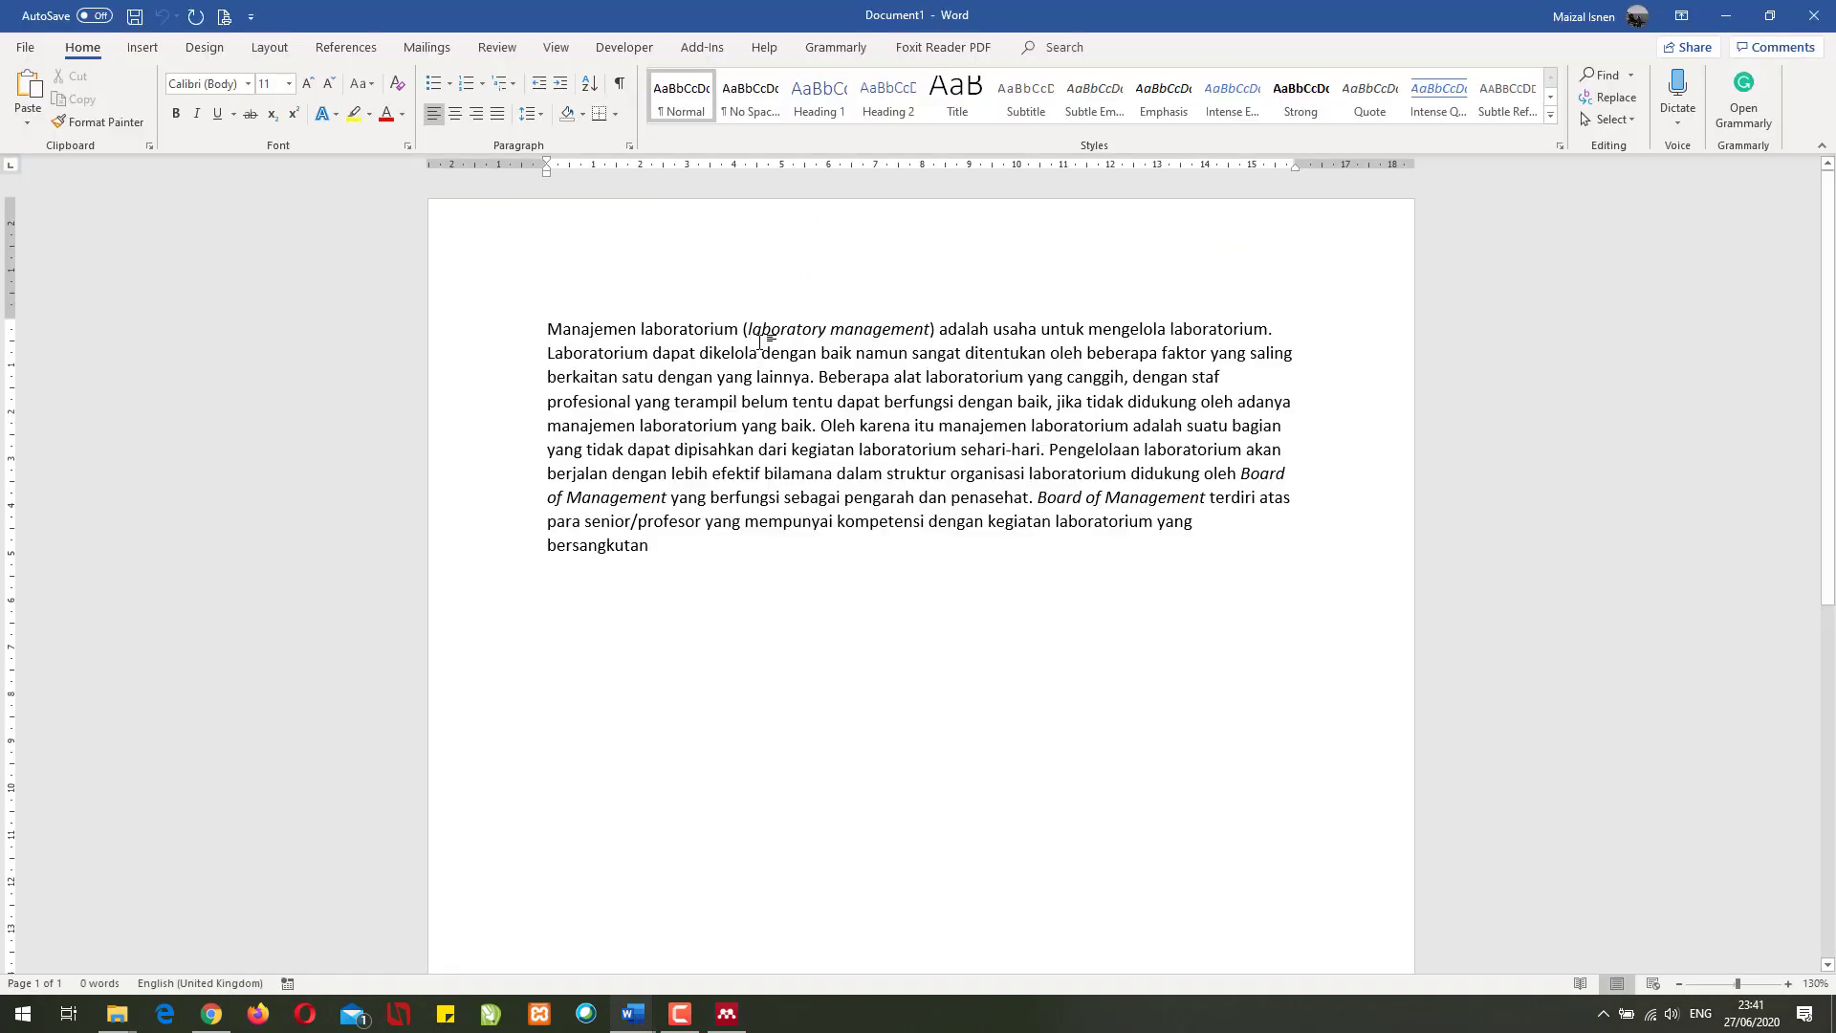
key("Return")
type("Manajemen laboratorium (laboratory management) adalah usaha untuk mengelola laboratorium. Laboratorium dapat dikelola dengan baik namun sangat ditentukan oleh beberapa faktor yang saling berkaitan satu dengan yang lainnya. Beberapa alat laboratorium yang canggih, dengan staf profesional yang terampil belum tentu dapat berfungsi dengan baik, jika tidak didukung oleh adanya manajemen laboratorium yang baik. Oleh karena itu manajemen laboratorium adalah suatu bagian yang tidak dapat dipisahkan dari kegiatan laboratorium sehari-hari. Pengelolaan laboratorium akan berjalan dengan lebih efektif bilamana dalam struktur organisasi laboratorium didukung oleh Board of Management yang berfungsi sebagai pengarah dan penasehat. Board of Management terdiri atas para senior/profesor yang mempunyai kompetensi dengan kegiatan laboratorium yang bersangkutan")
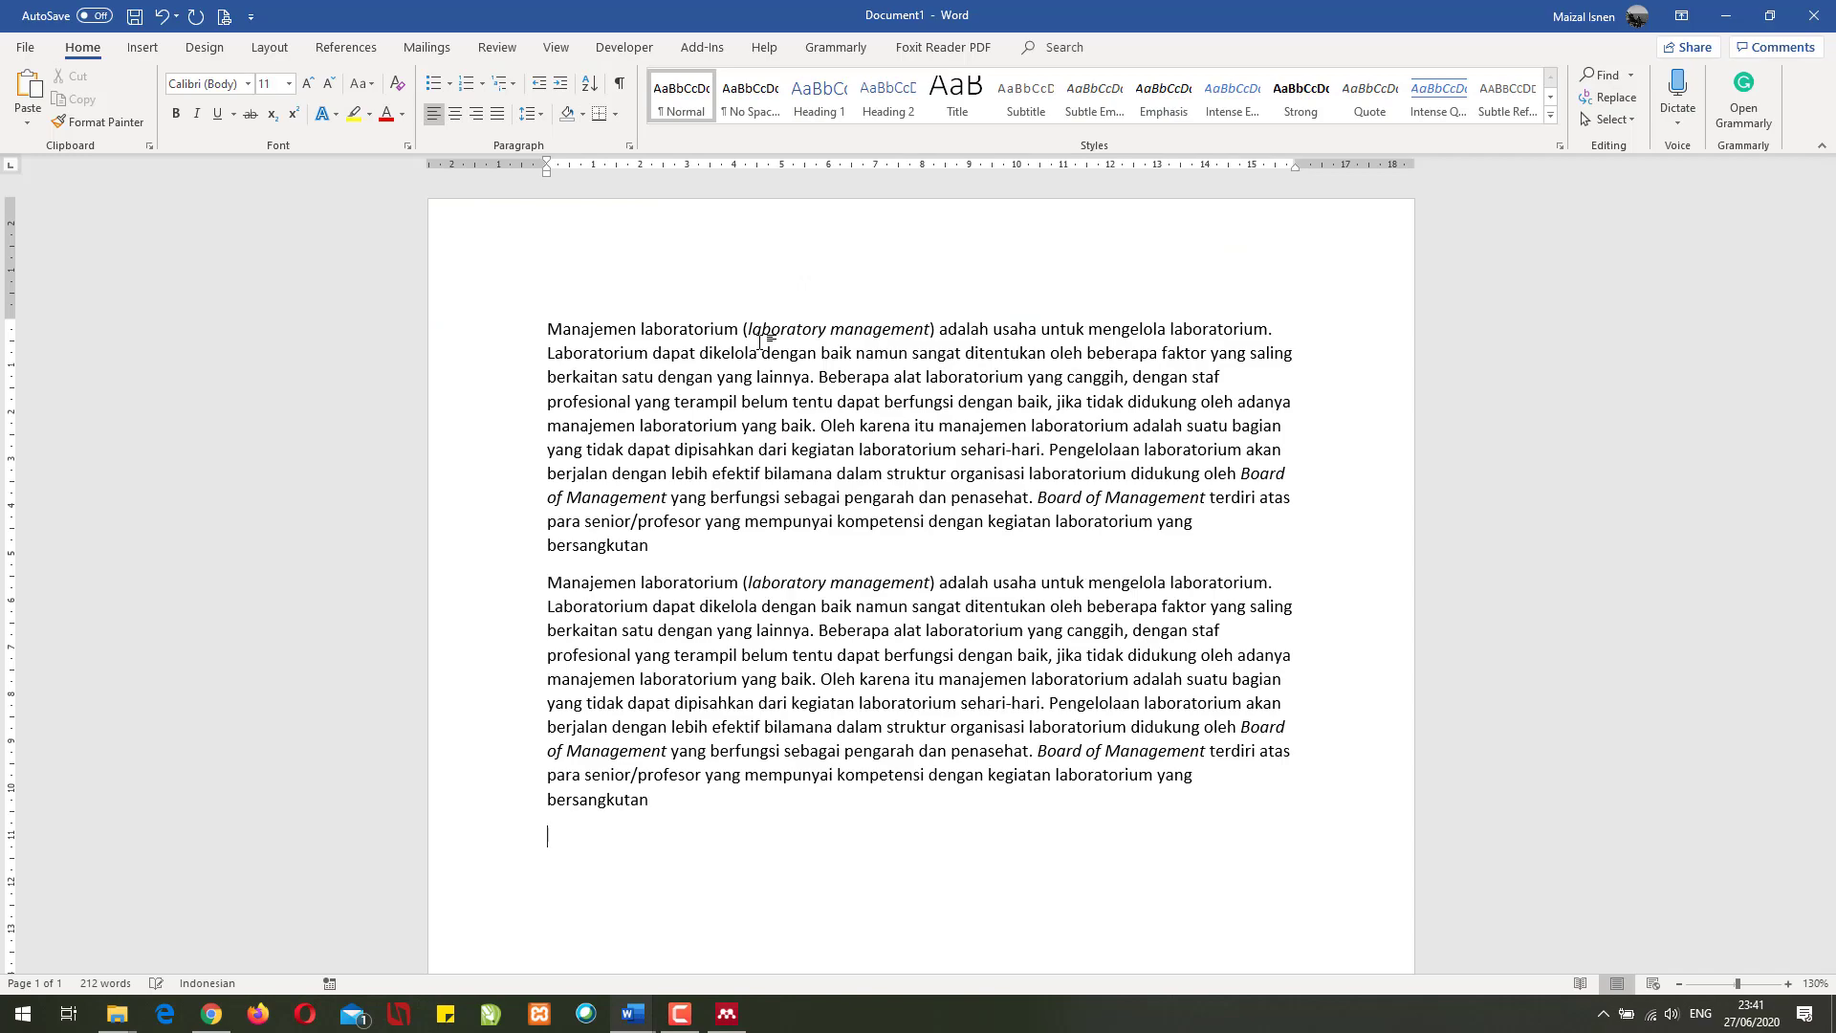
type("Manajemen laboratorium (laboratory management) adalah usaha untuk mengelola laboratorium. Laboratorium dapat dikelola dengan baik namun sangat ditentukan oleh beberapa faktor yang saling berkaitan satu dengan yang lainnya. Beberapa alat laboratorium yang canggih, dengan staf profesional yang terampil belum tentu dapat berfungsi dengan baik, jika tidak didukung oleh adanya manajemen laboratorium yang baik. Oleh karena itu manajemen laboratorium adalah suatu bagian yang tidak dapat dipisahkan dari kegiatan laboratorium sehari-hari. Pengelolaan laboratorium akan berjalan dengan lebih efektif bilamana dalam struktur organisasi laboratorium didukung oleh Board of Management yang berfungsi sebagai pengarah dan penasehat. Board of Management terdiri atas para senior/profesor yang mempunyai kompetensi dengan kegiatan laboratorium yang bersangkutan")
scroll(885, 337, "up", 2)
- Set all three paragraphs to justified alignment
key("ctrl+a")
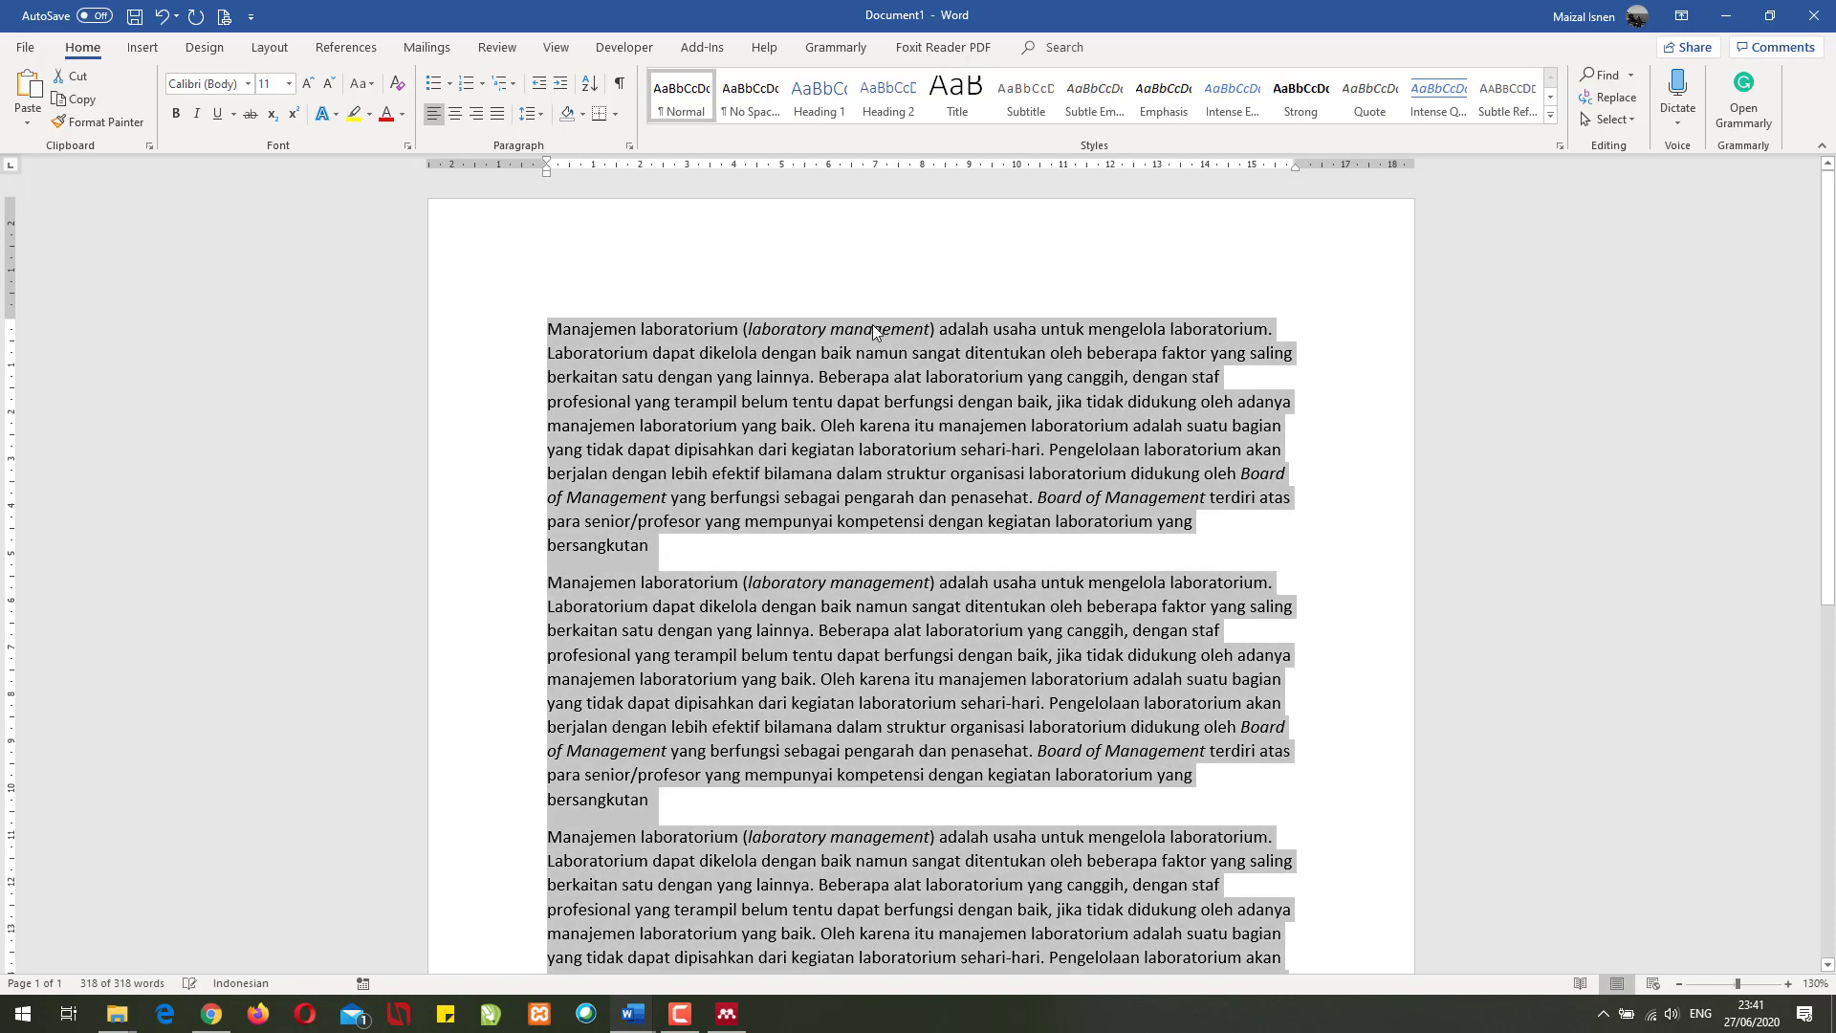
left_click(495, 115)
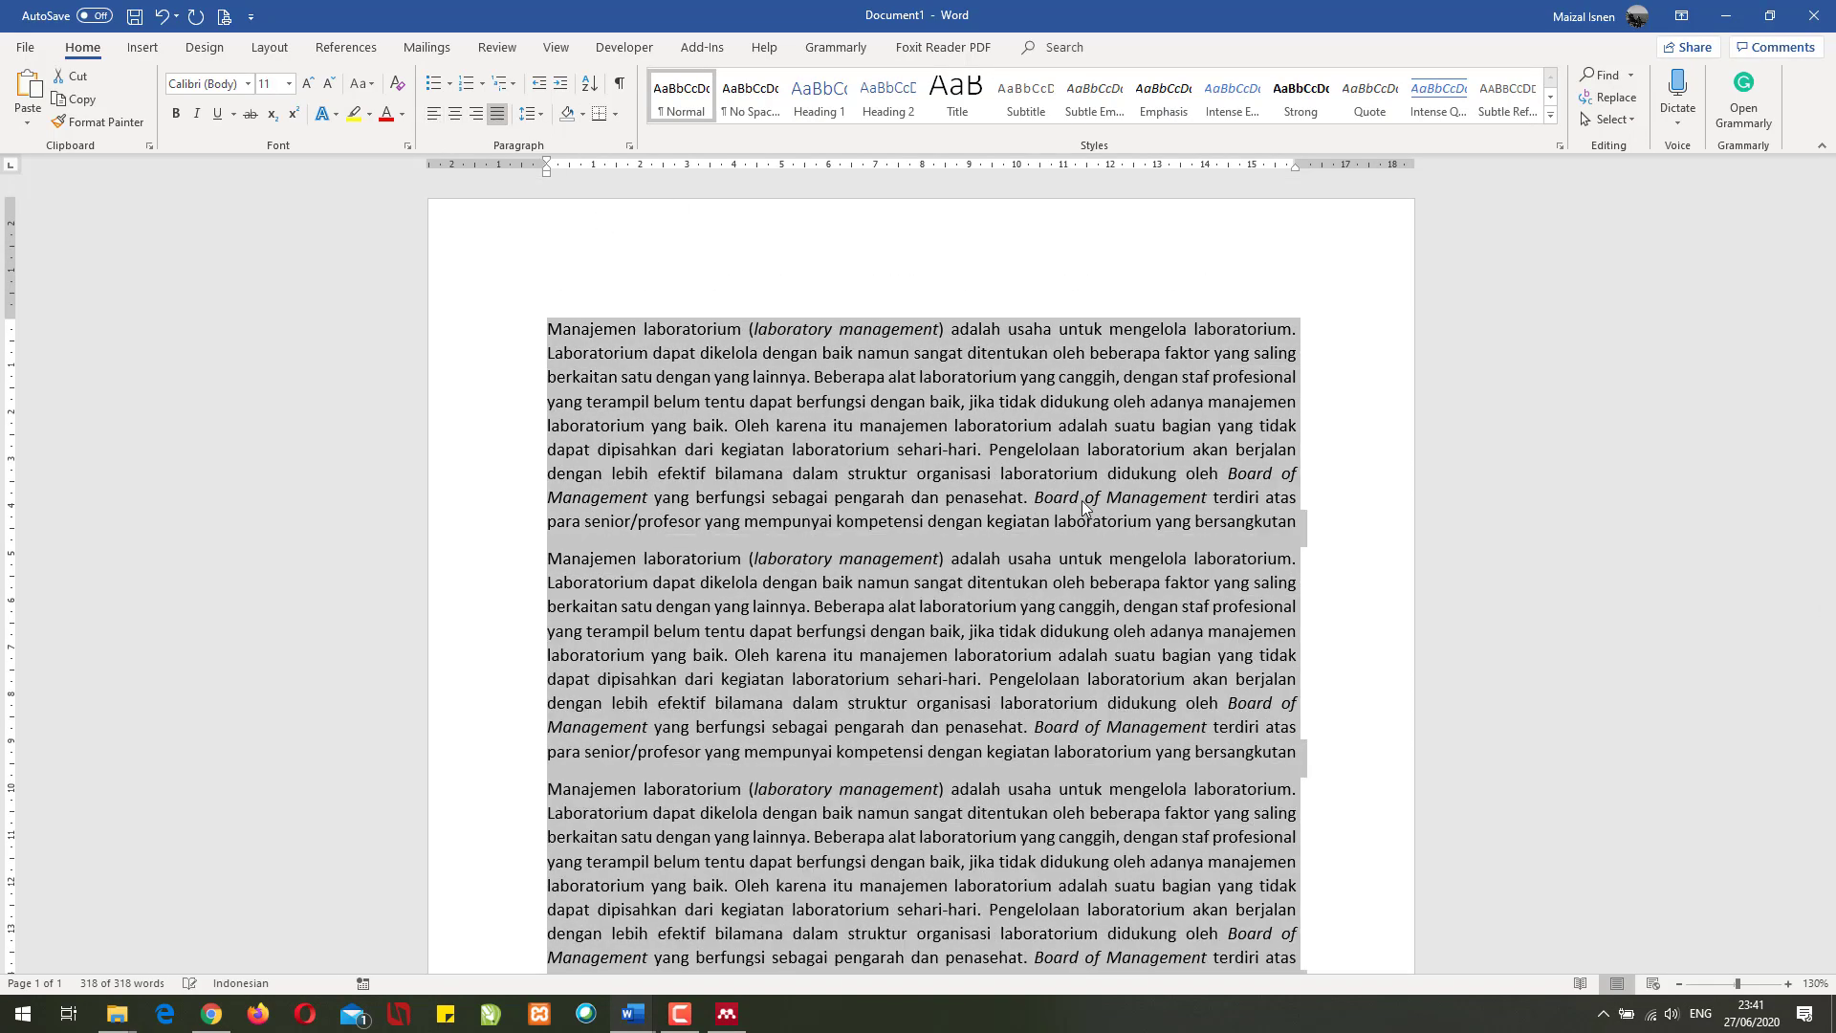
left_click(1154, 527)
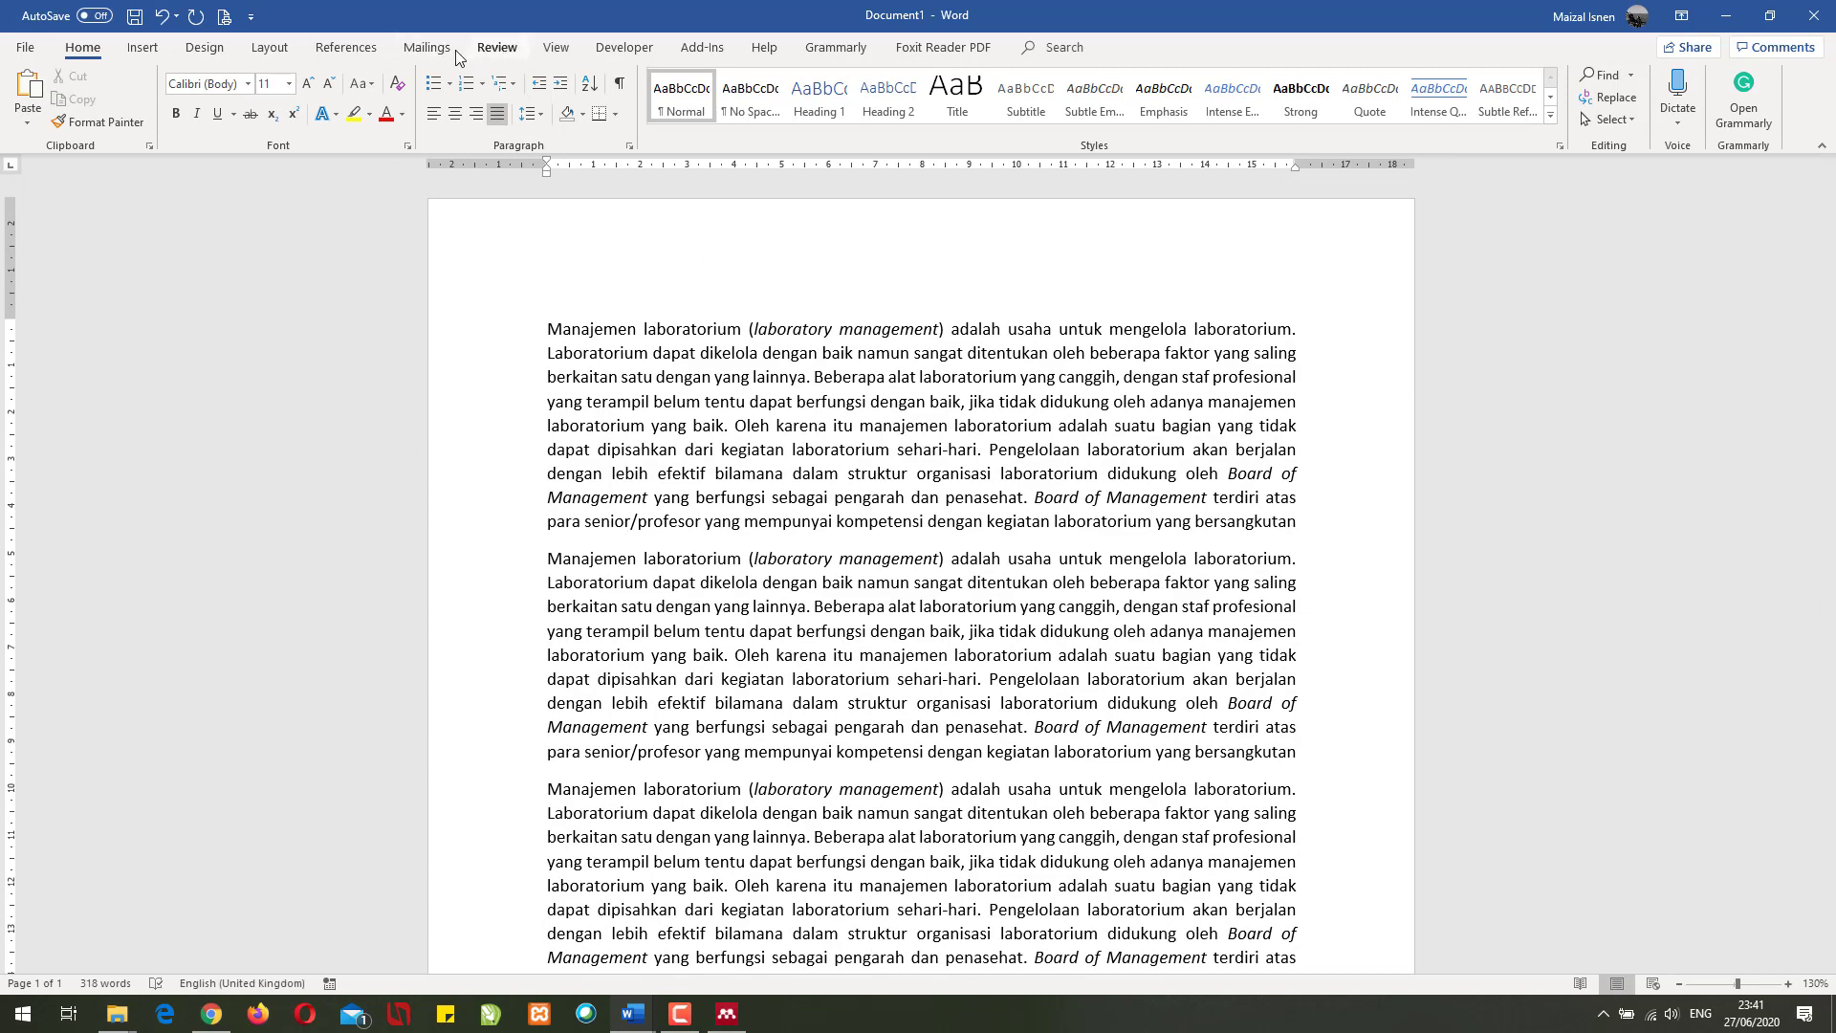
key("ctrl+a")
left_click(496, 114)
left_click(1153, 537)
- Cite the avian infectious bronchitis virus paper (searched 'Coro') and add a closing period
left_click(354, 50)
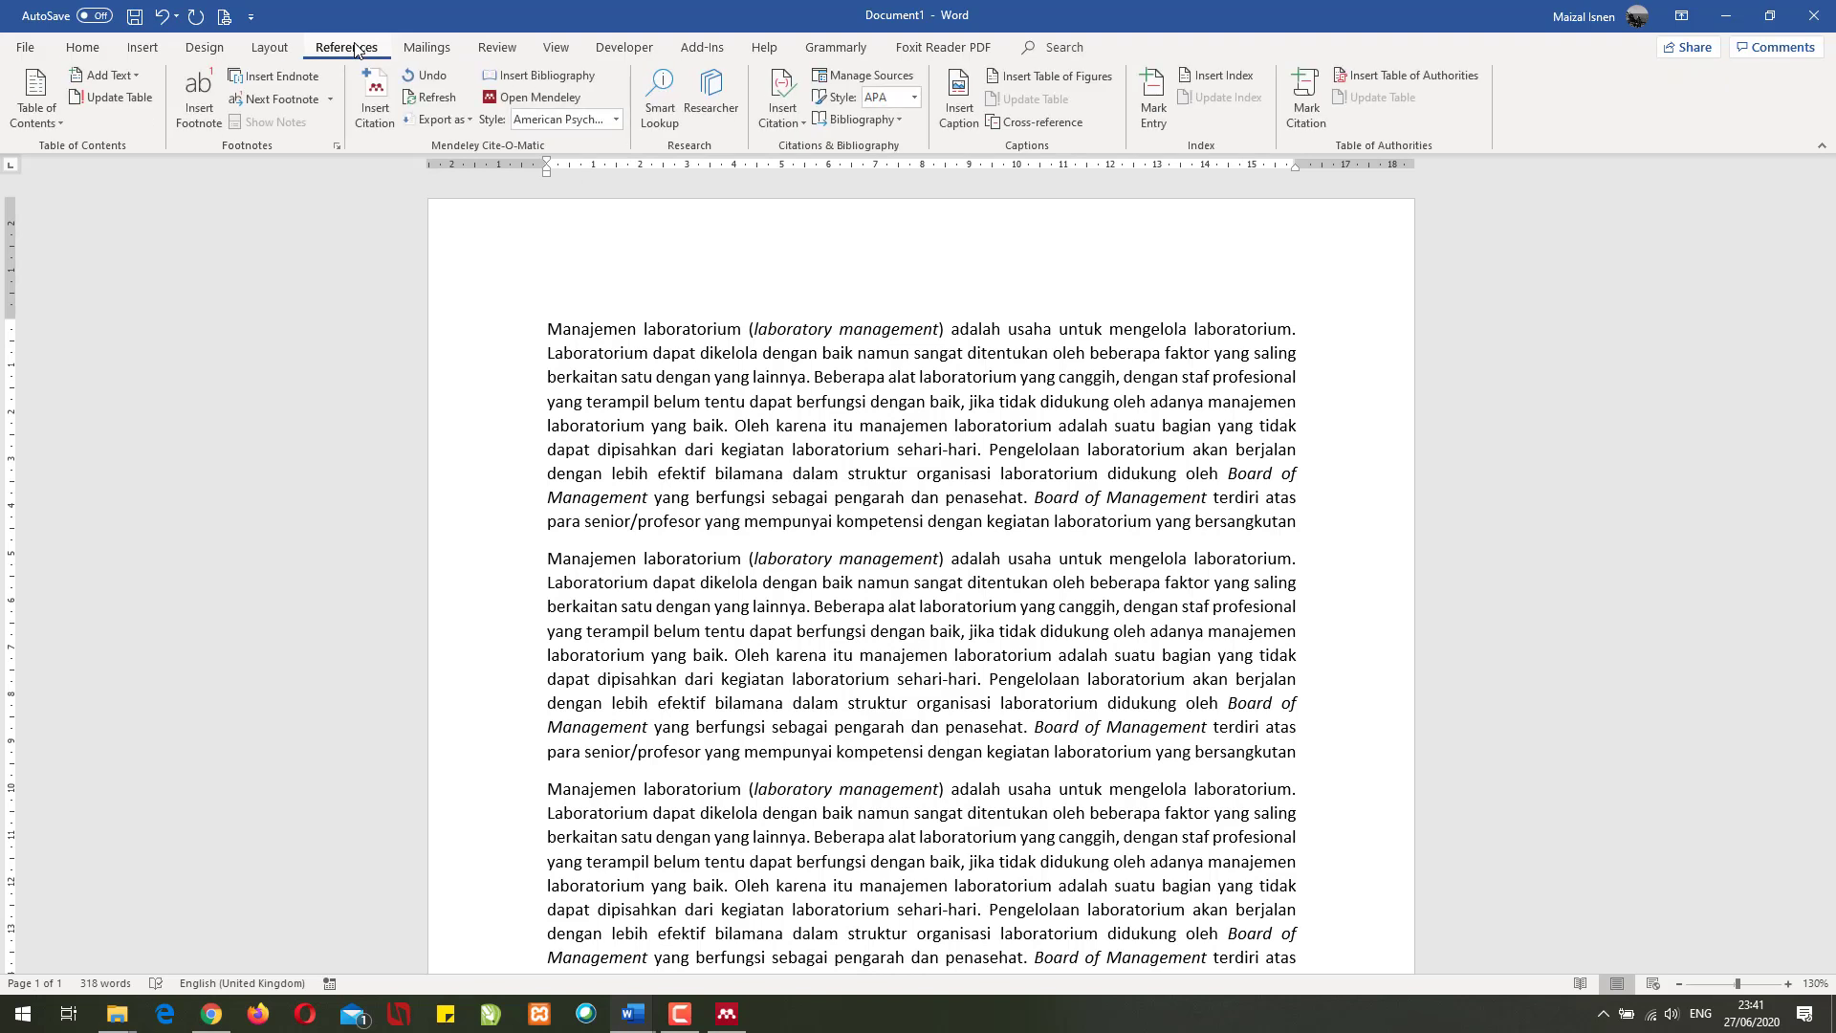
left_click(374, 101)
type("Corona")
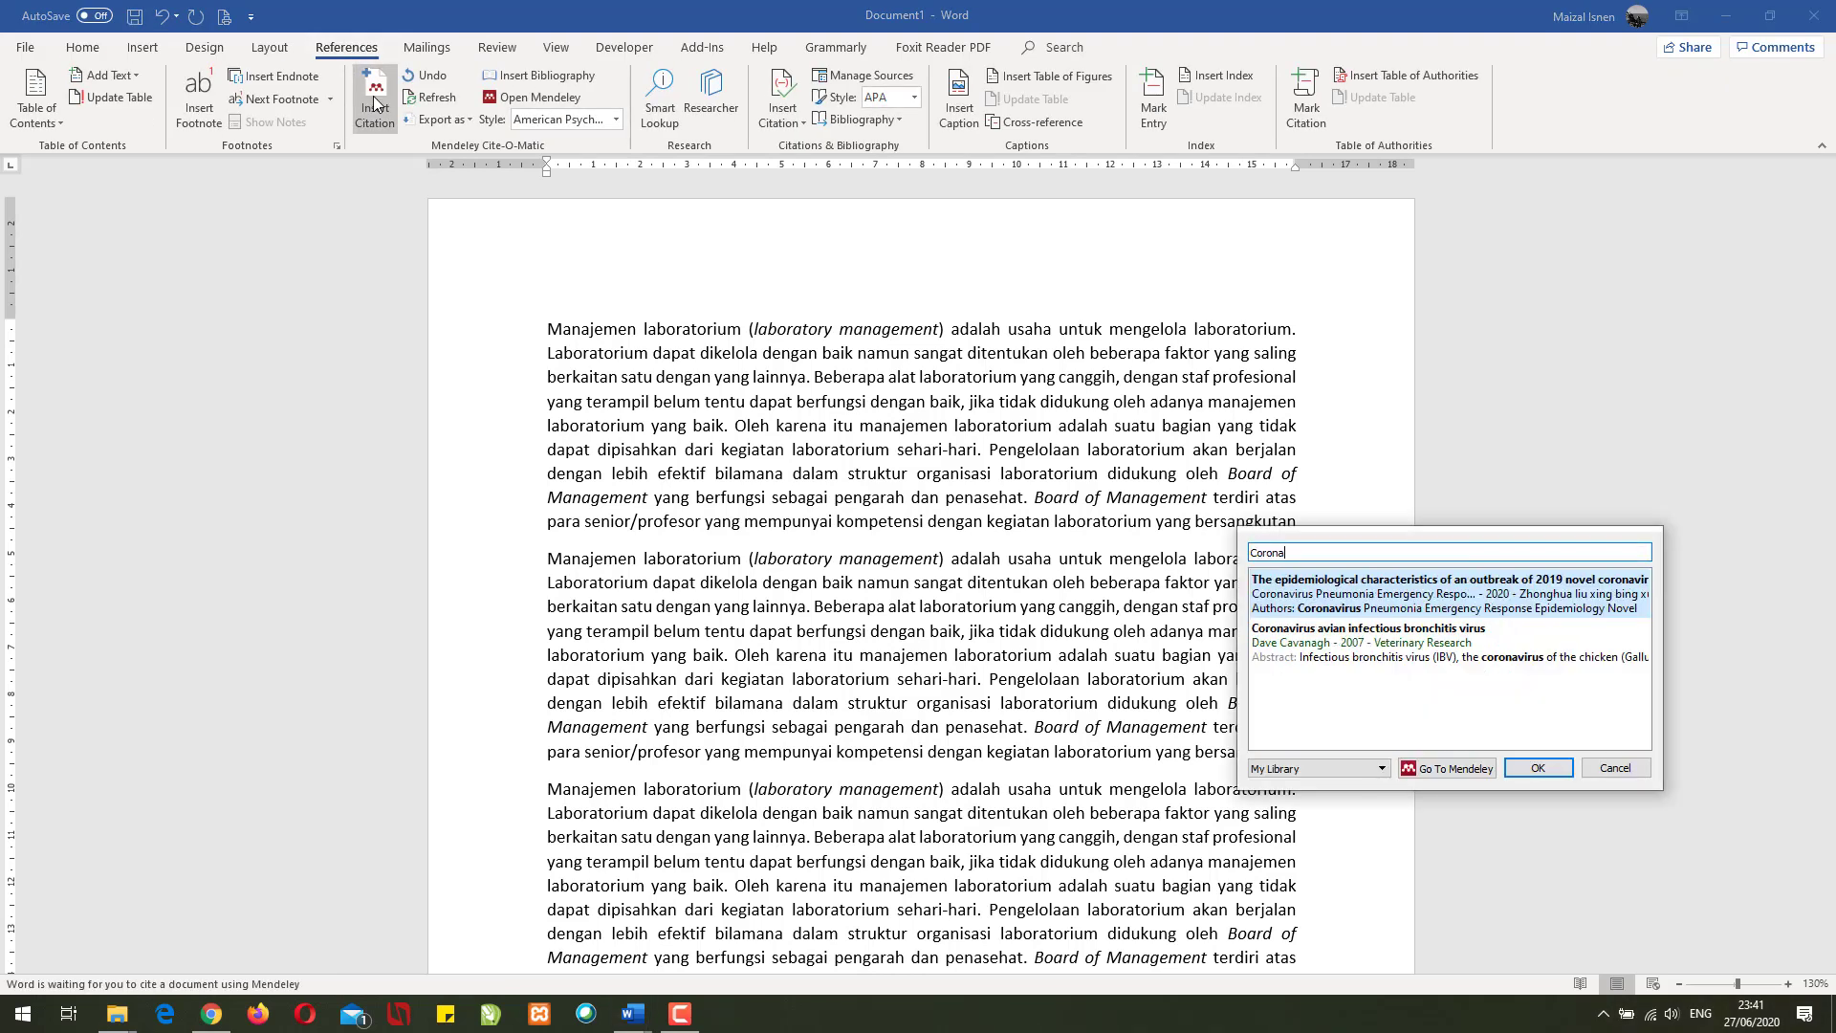
left_click(1336, 641)
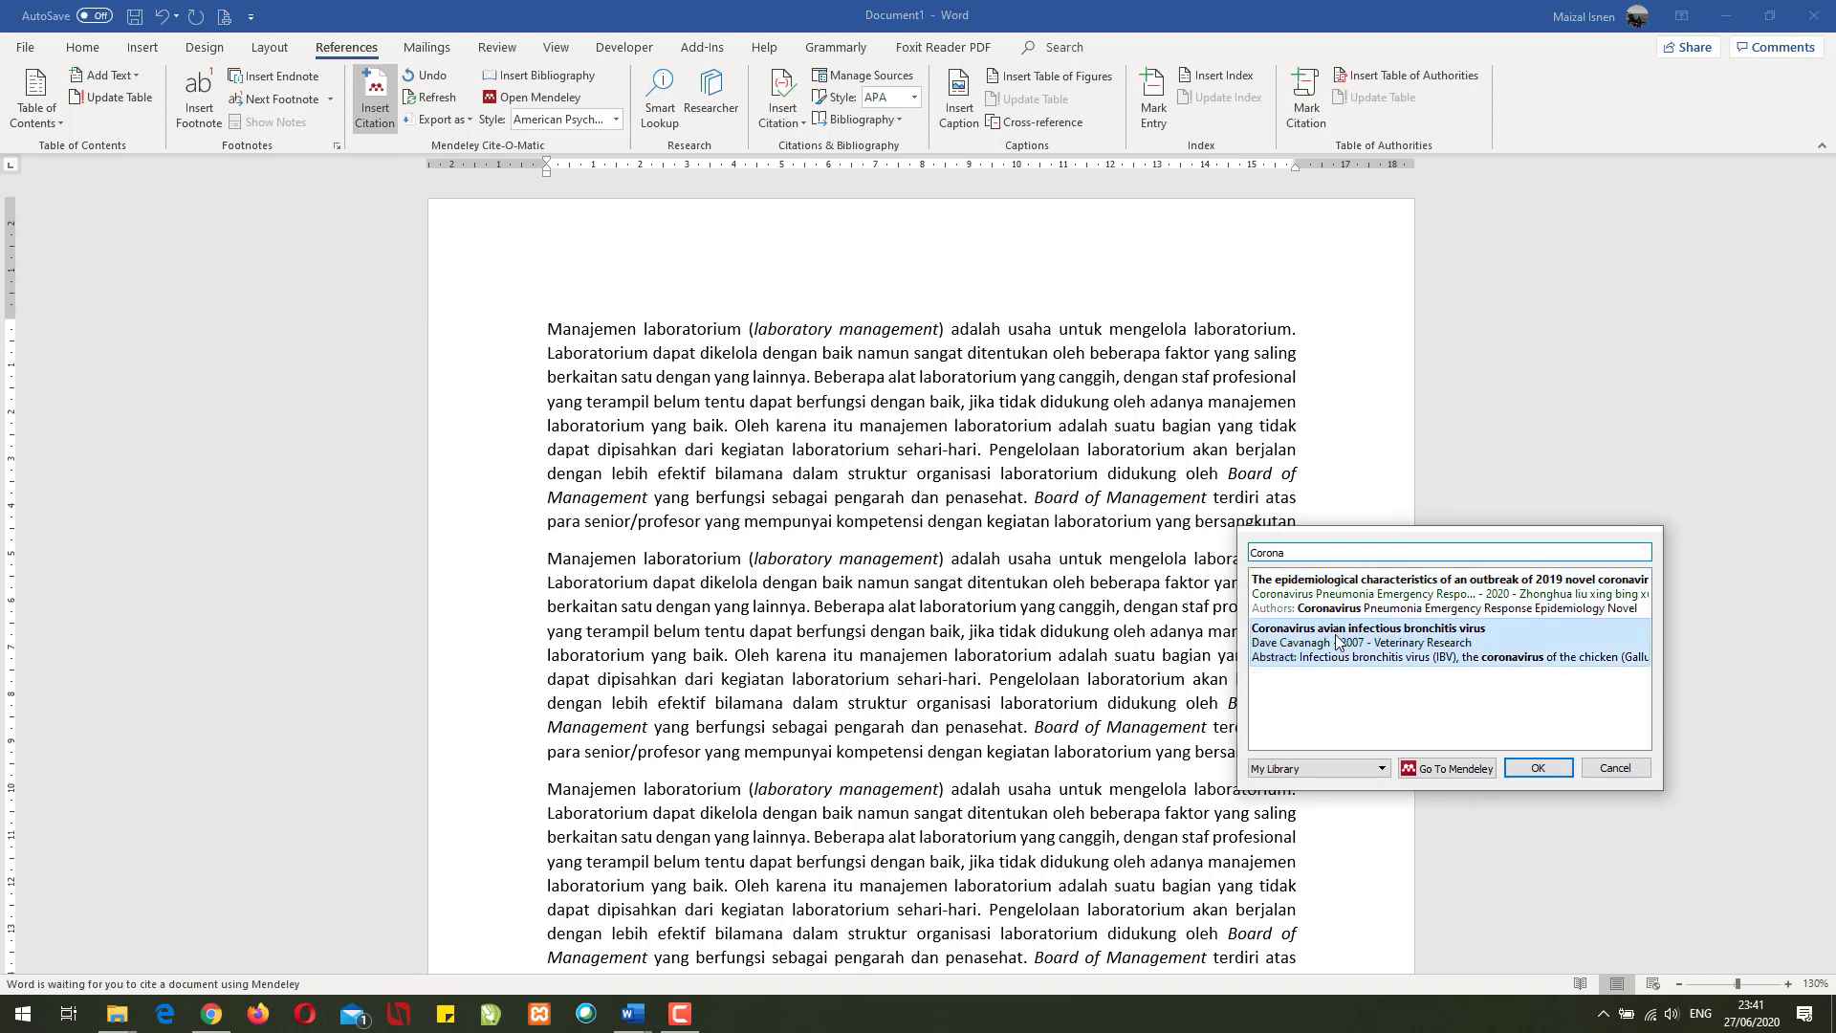
left_click(1528, 578)
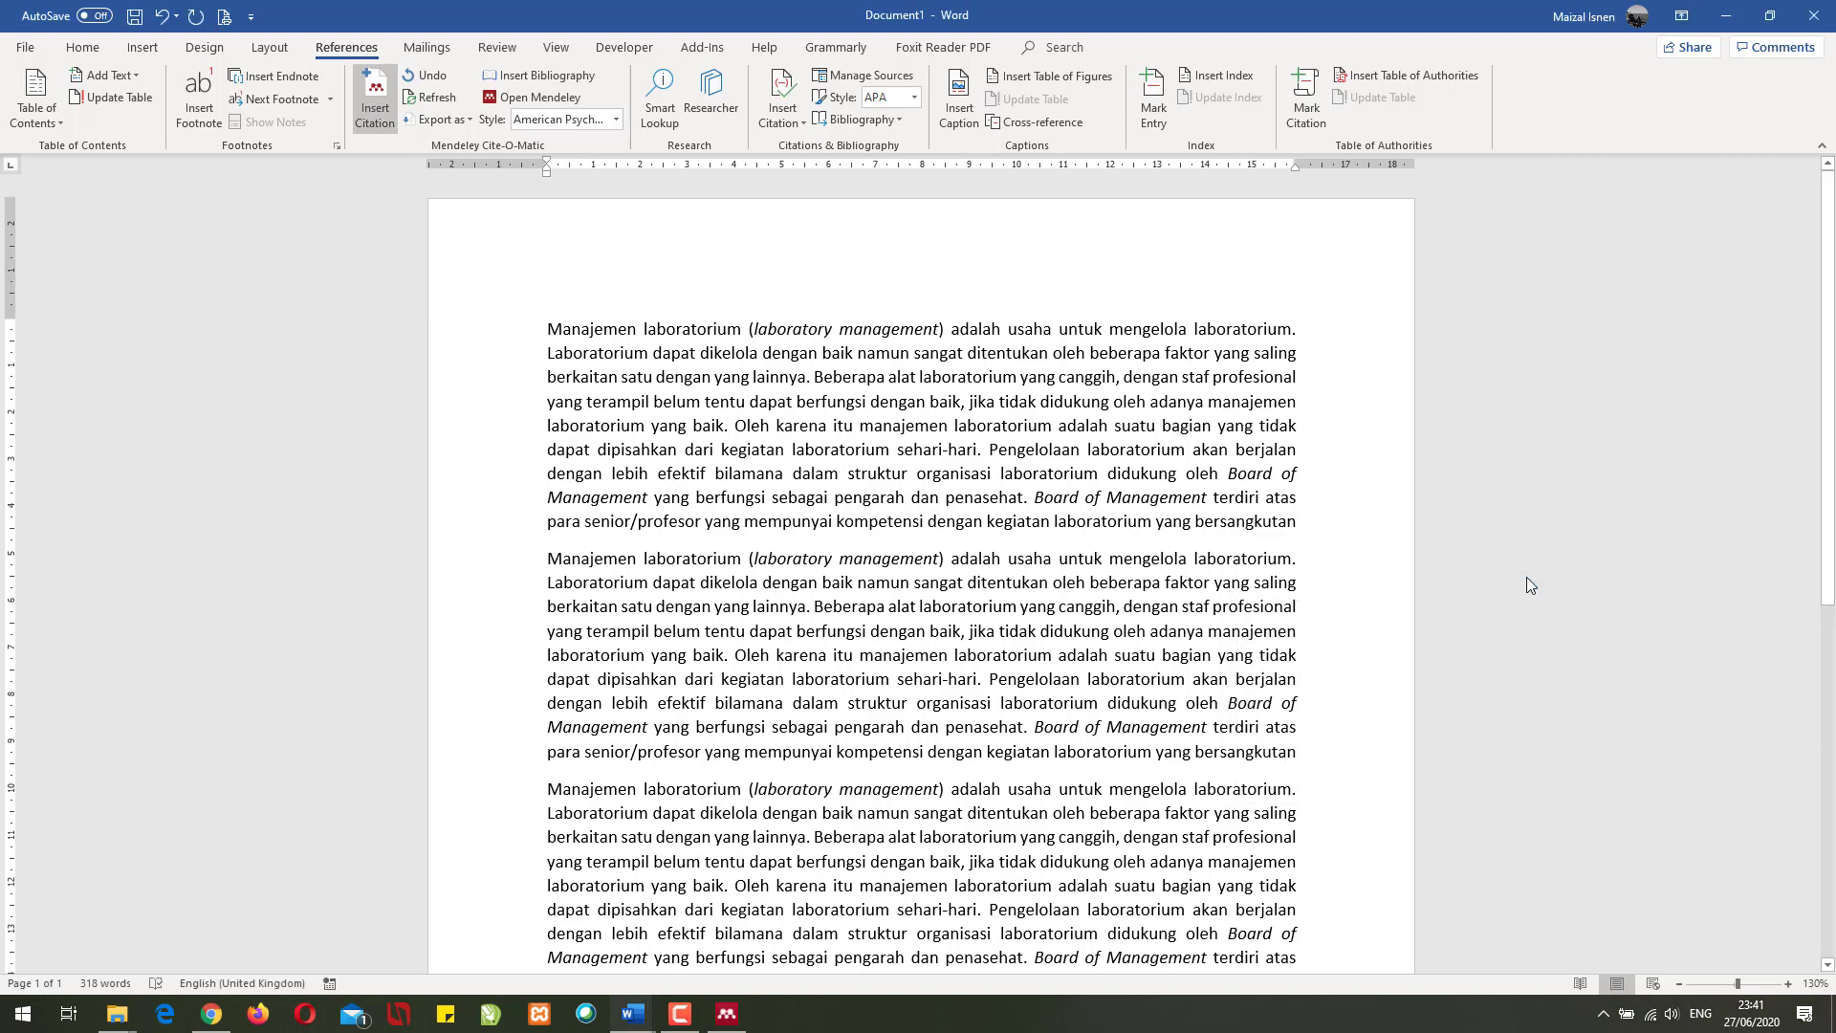
scroll(789, 555, "down", 3)
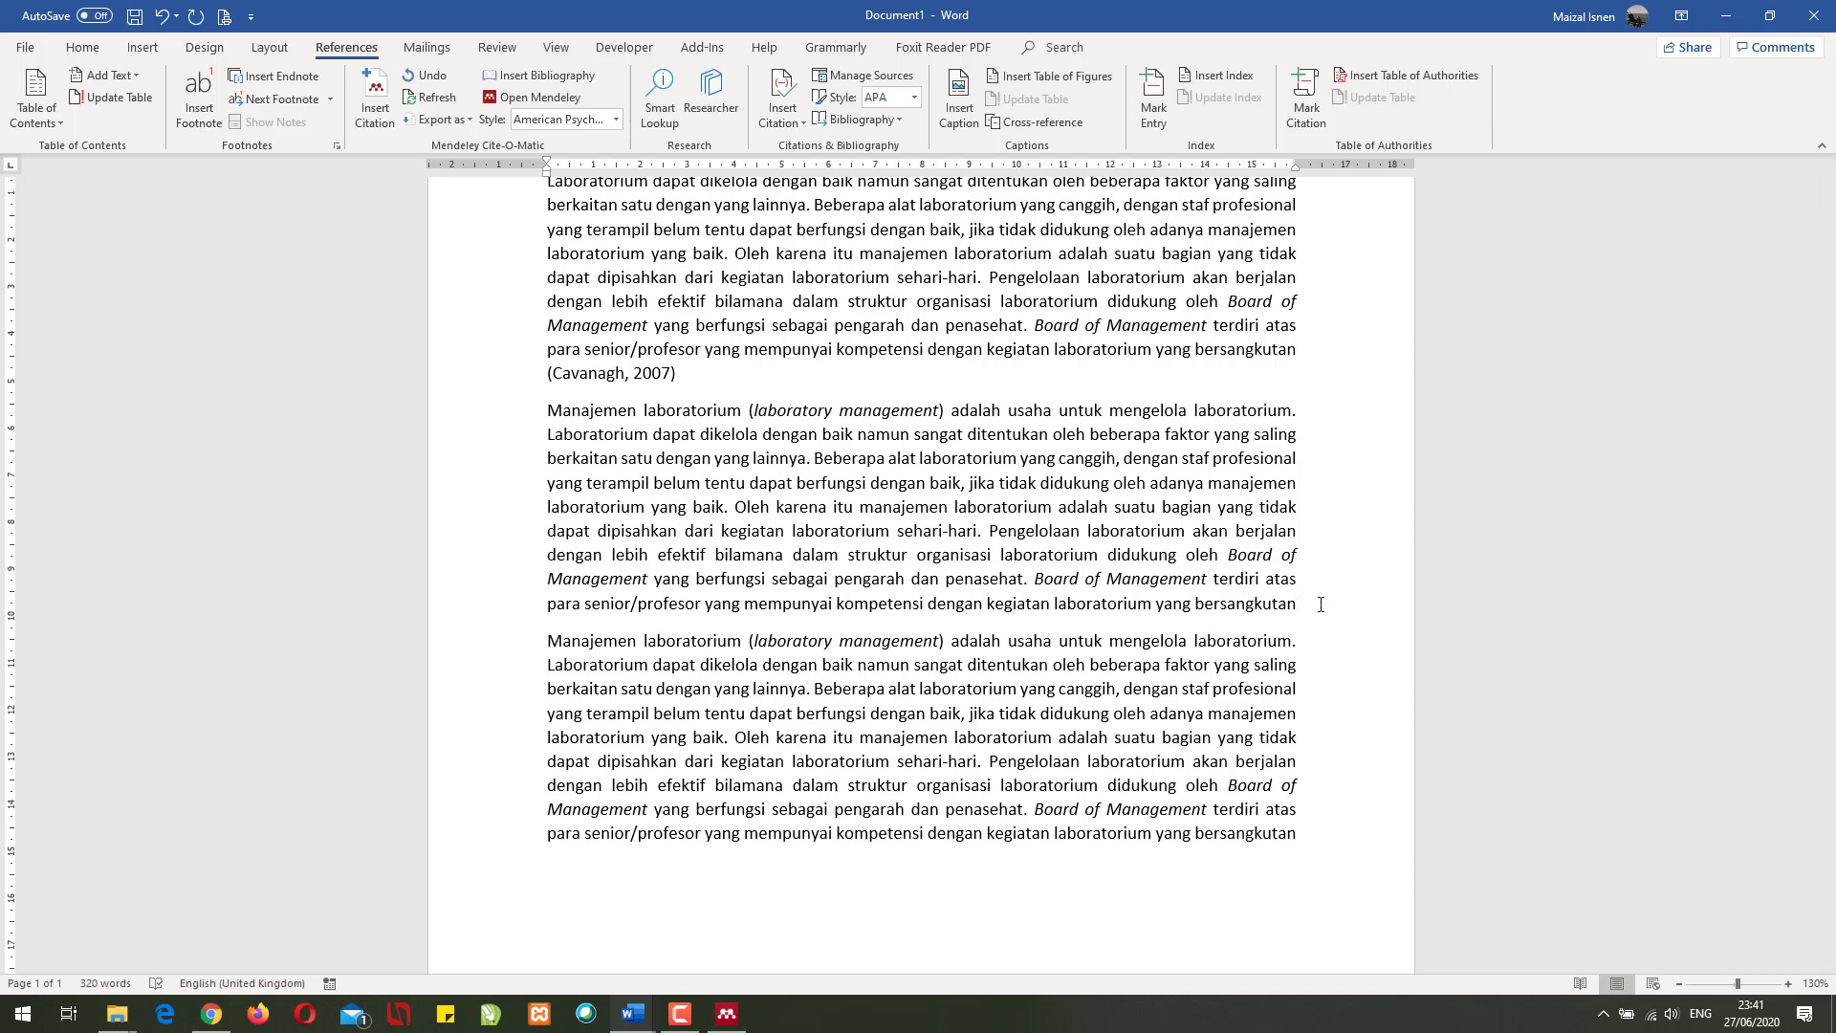
type(".")
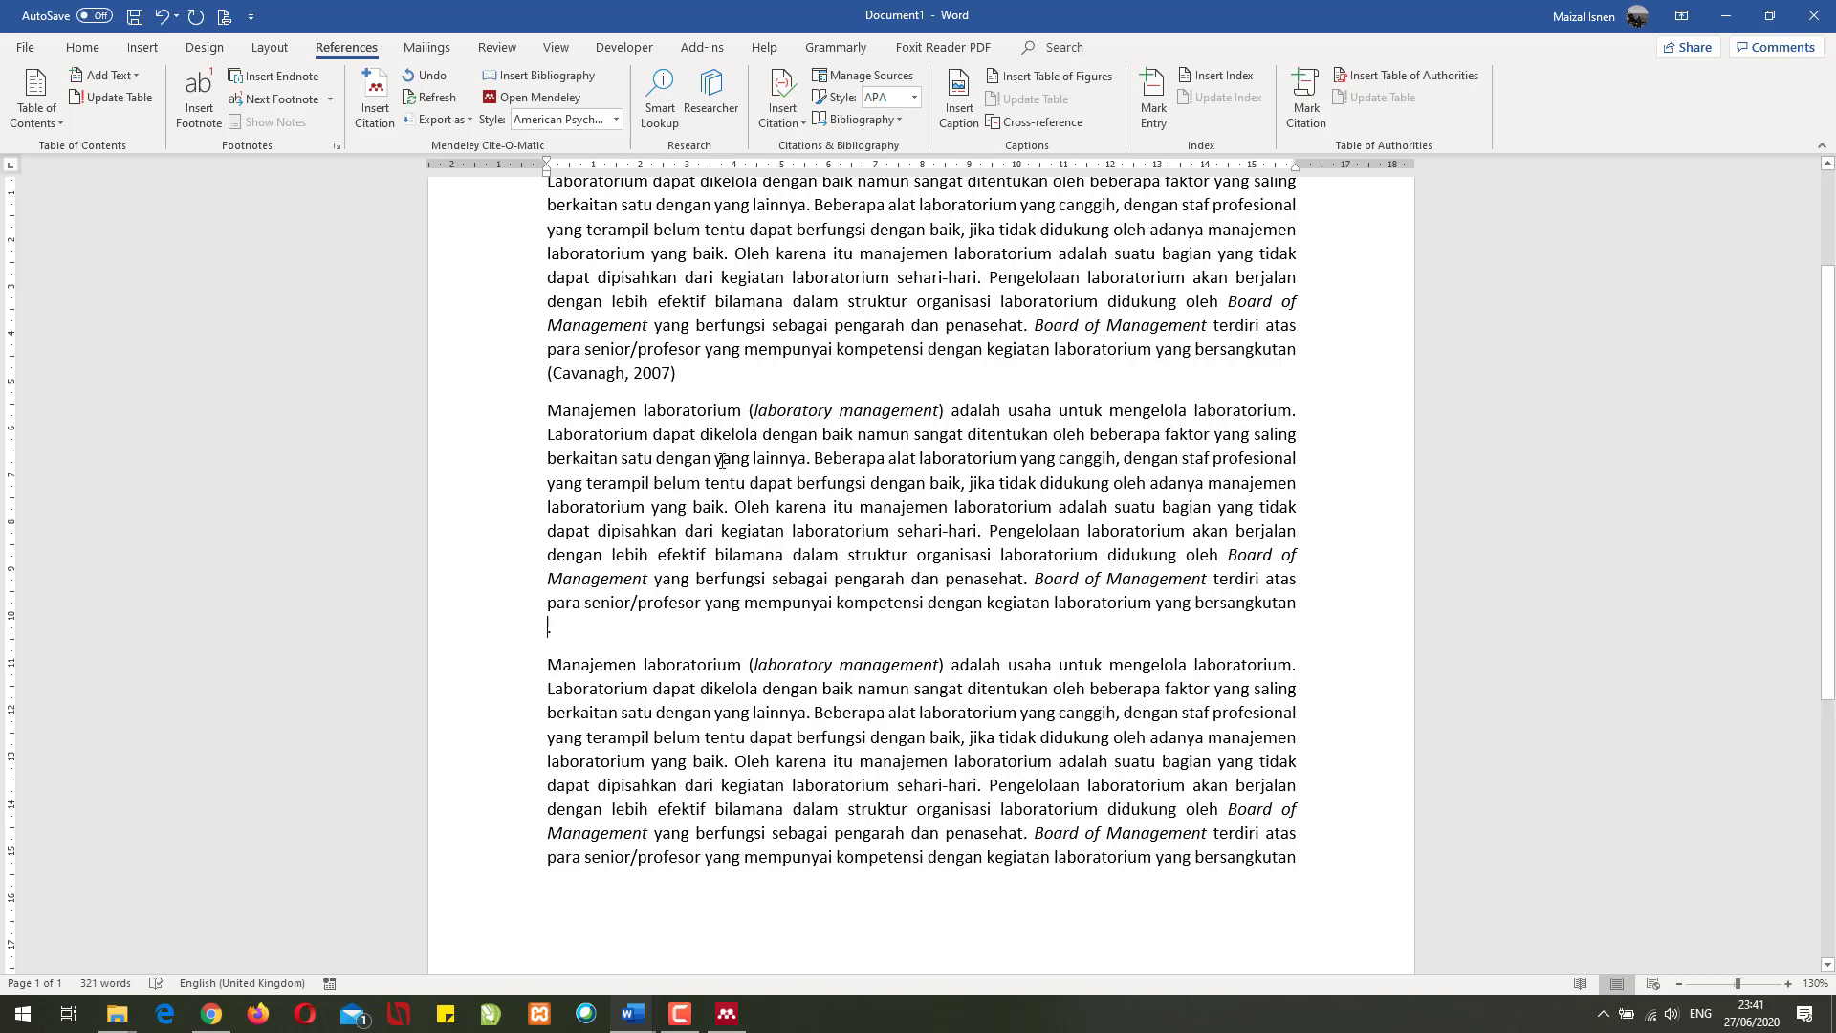
- Cite the 2019 novel coronavirus outbreak reference, found by searching 'Cor'
left_click(381, 104)
type("Corona")
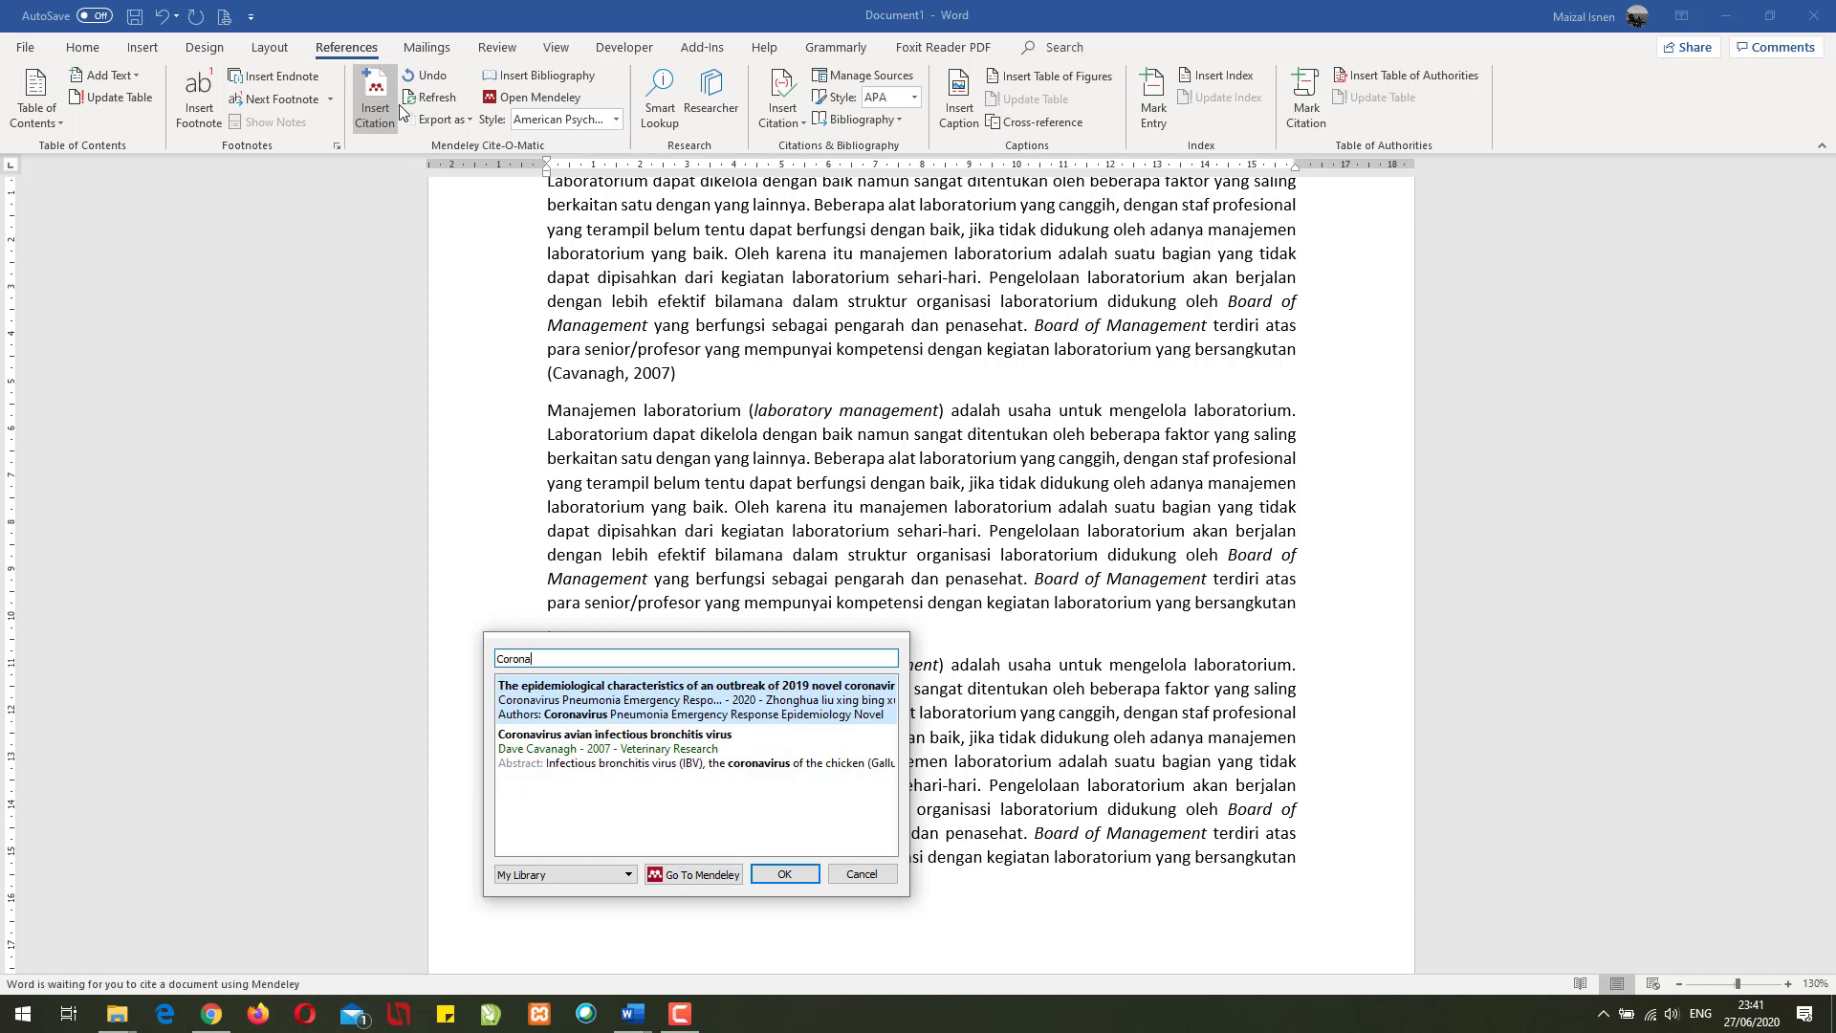
left_click(755, 707)
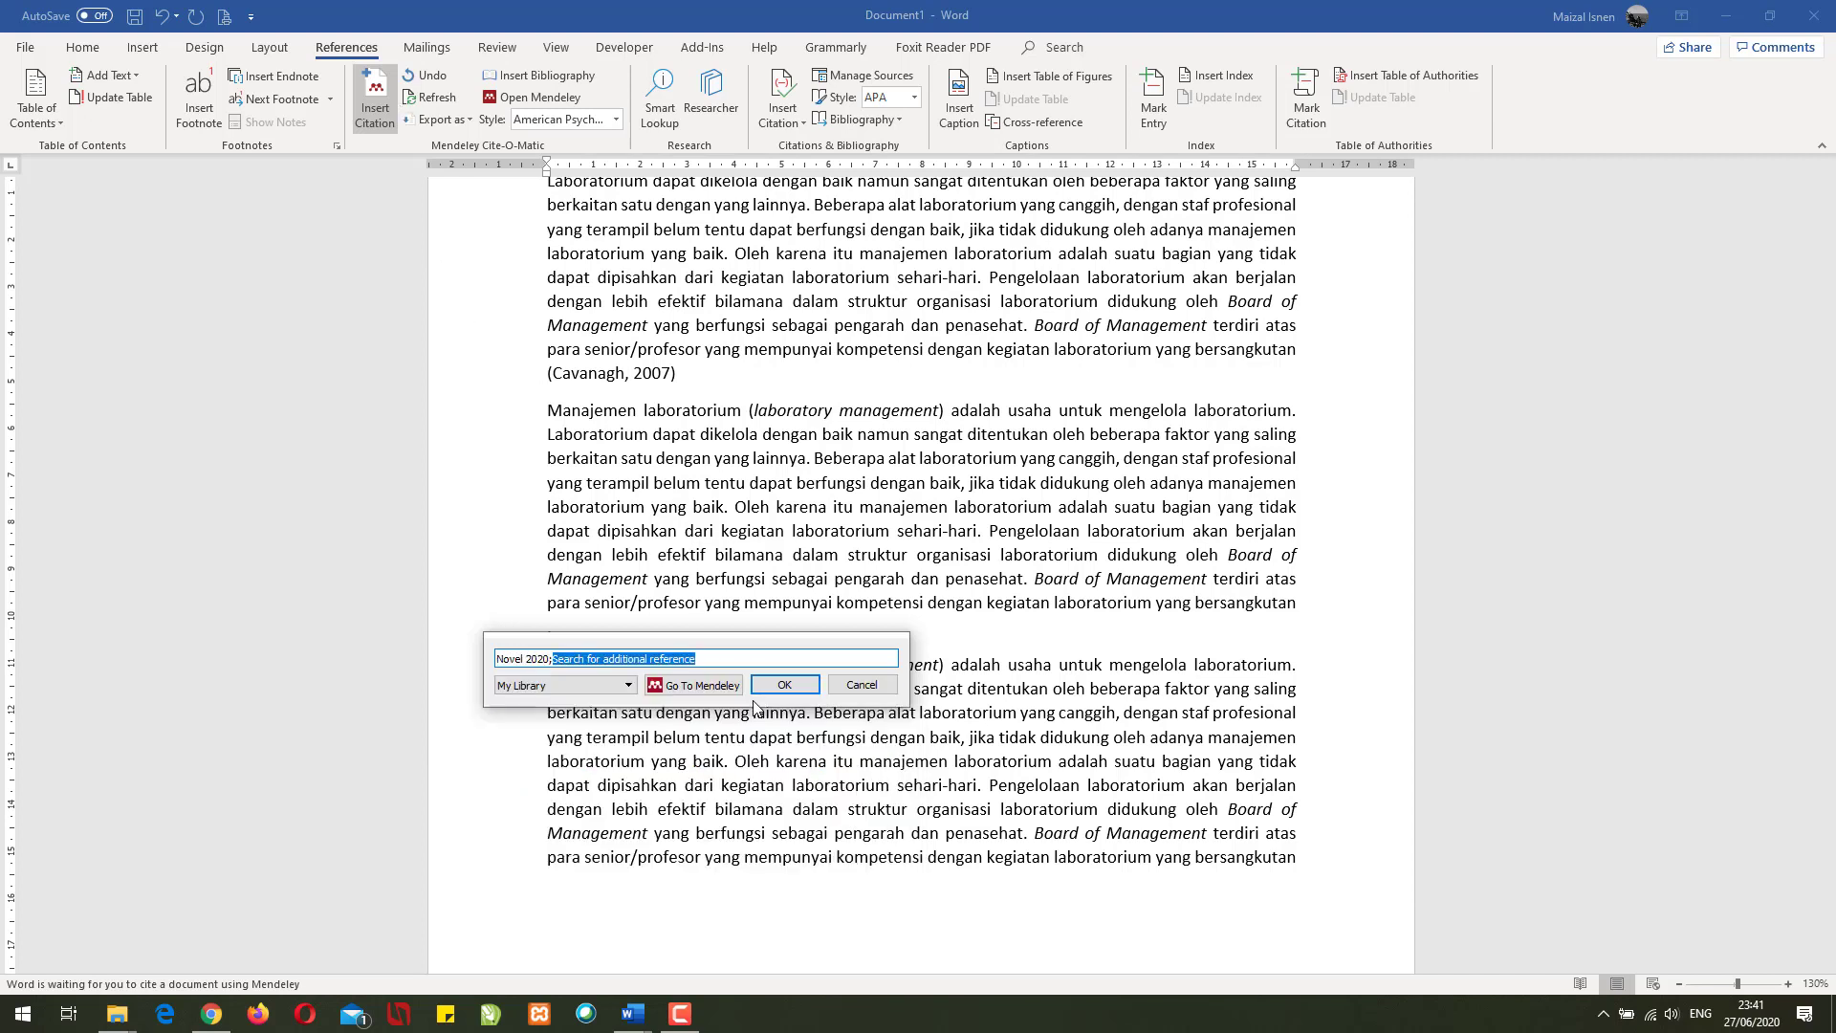
left_click(780, 686)
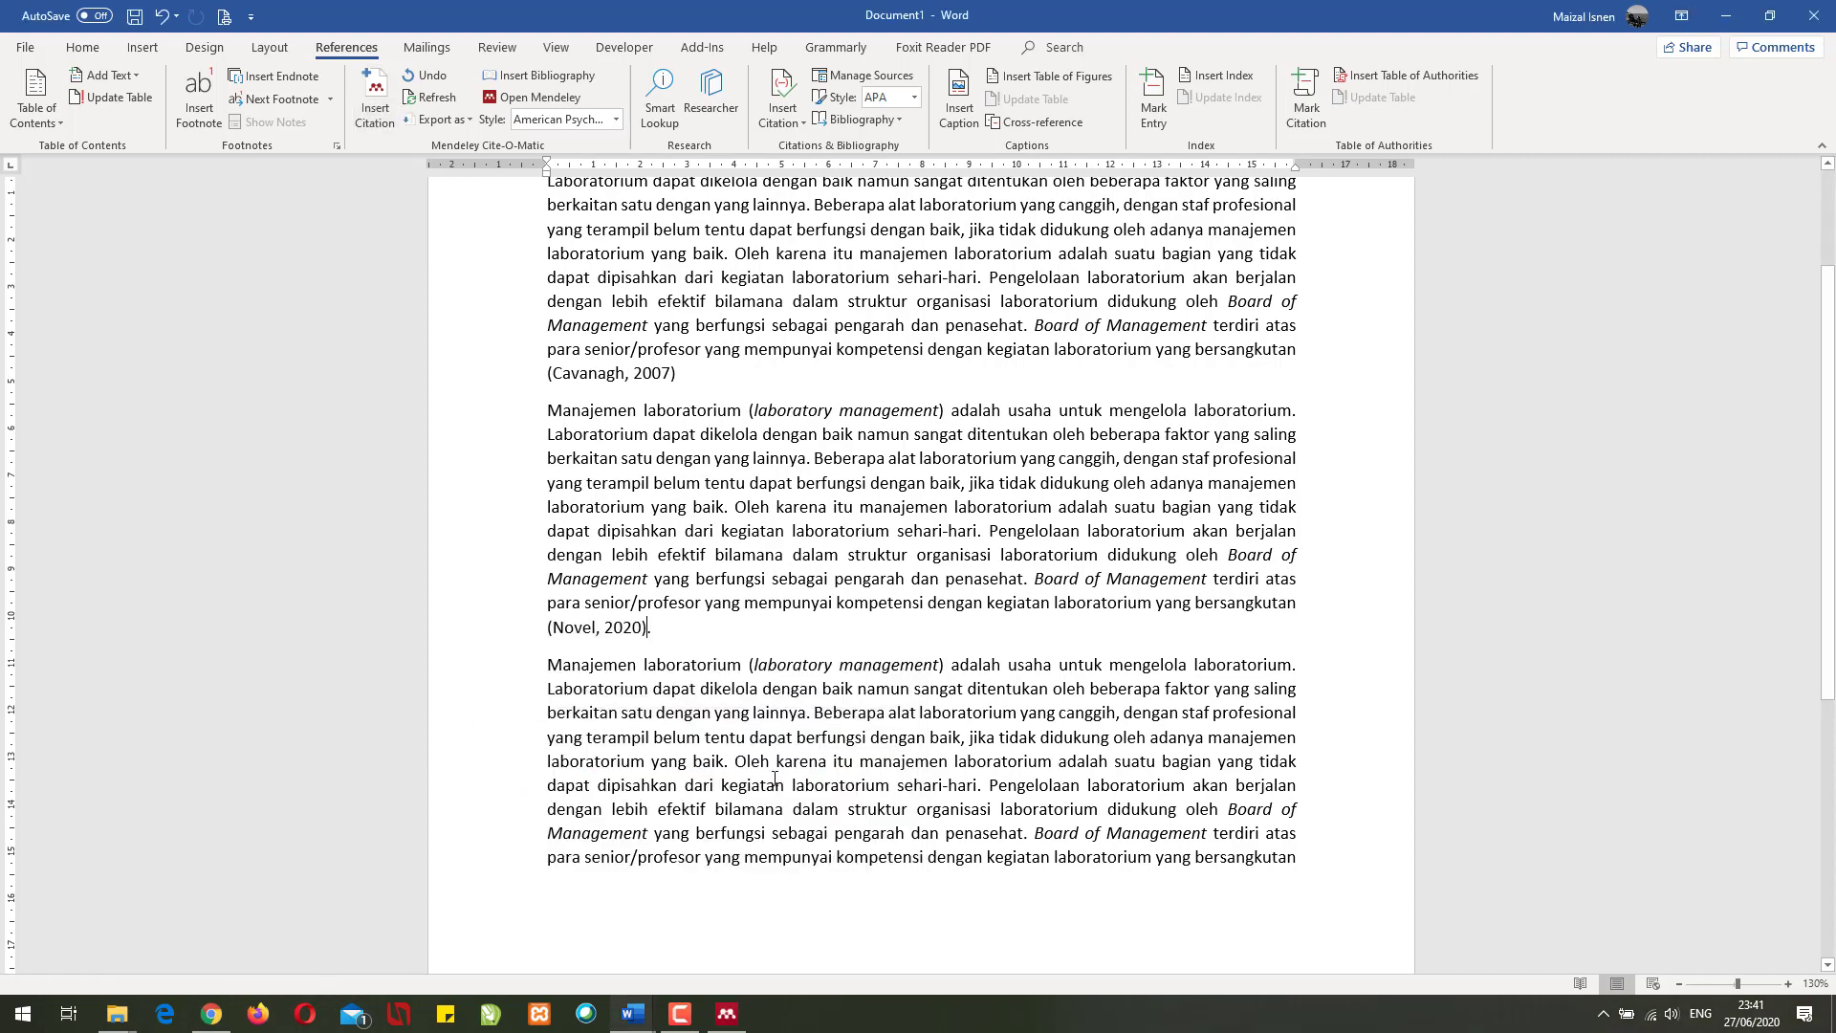
- Cite the Detik.com article as (Amelia R, 2020) at the end of the last paragraph
left_click(1334, 858)
scroll(1242, 722, "down", 6)
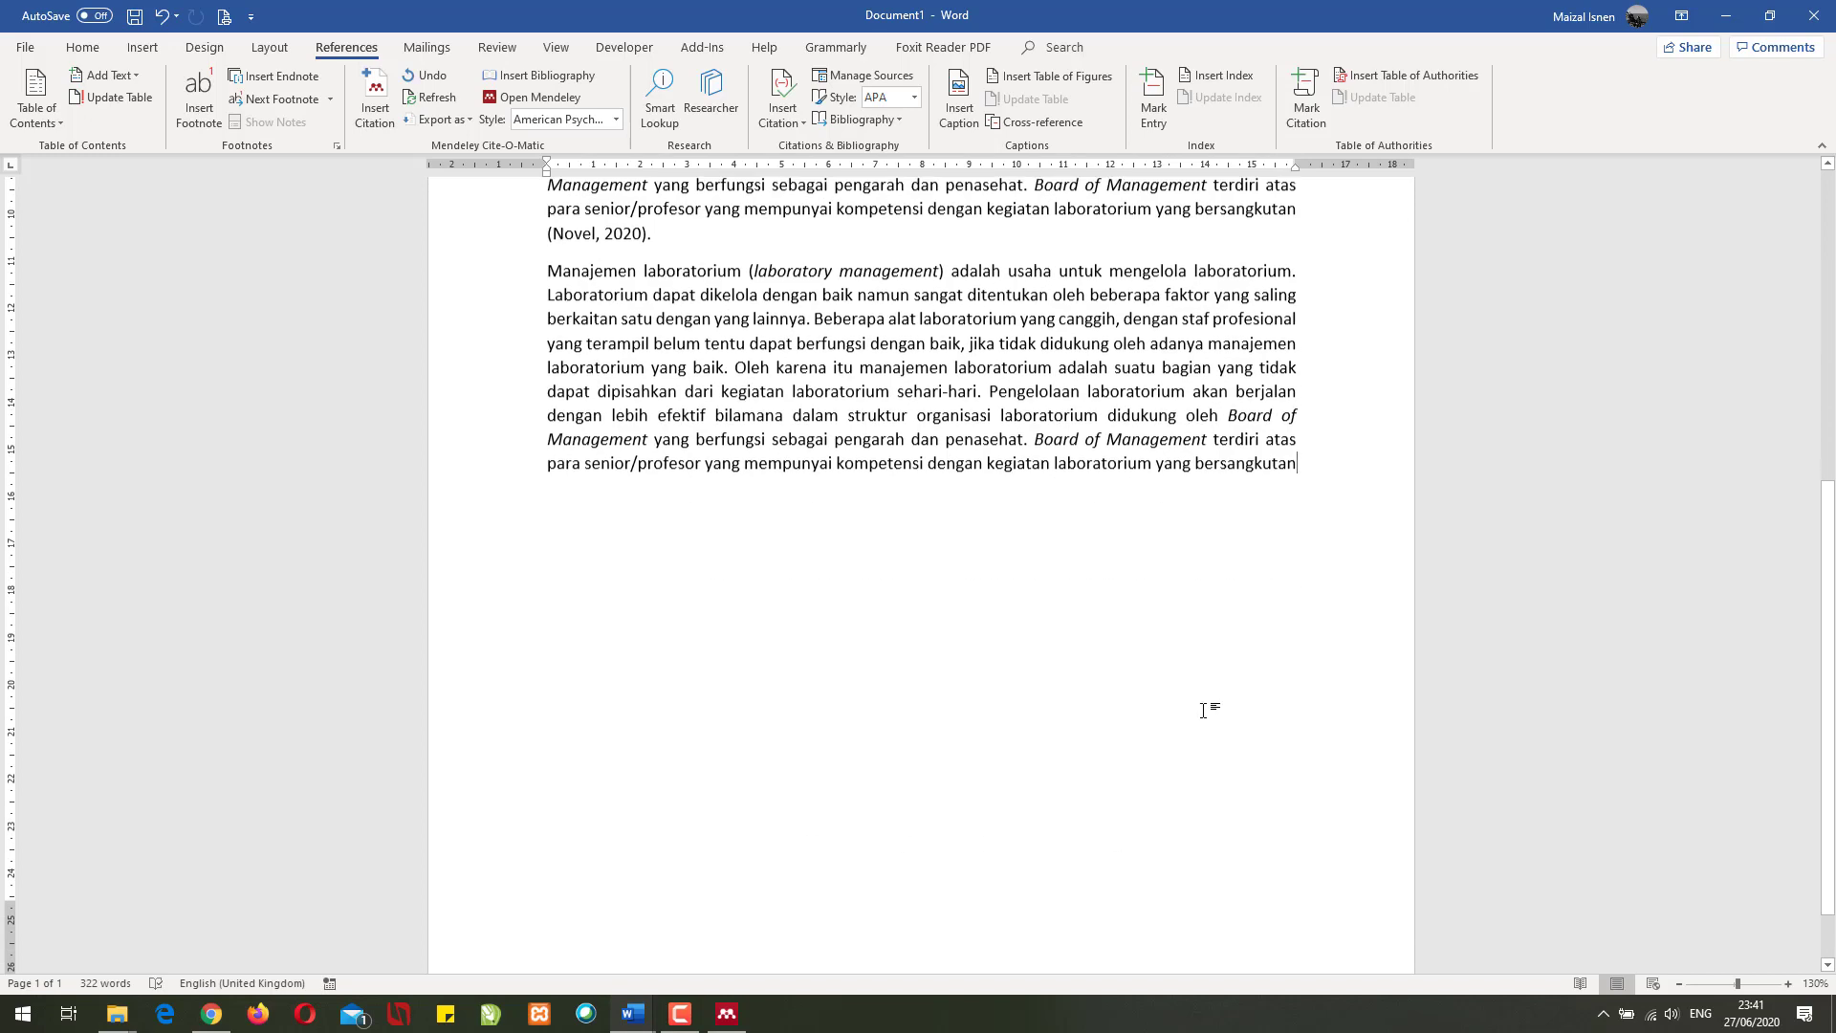
scroll(1186, 675, "up", 4)
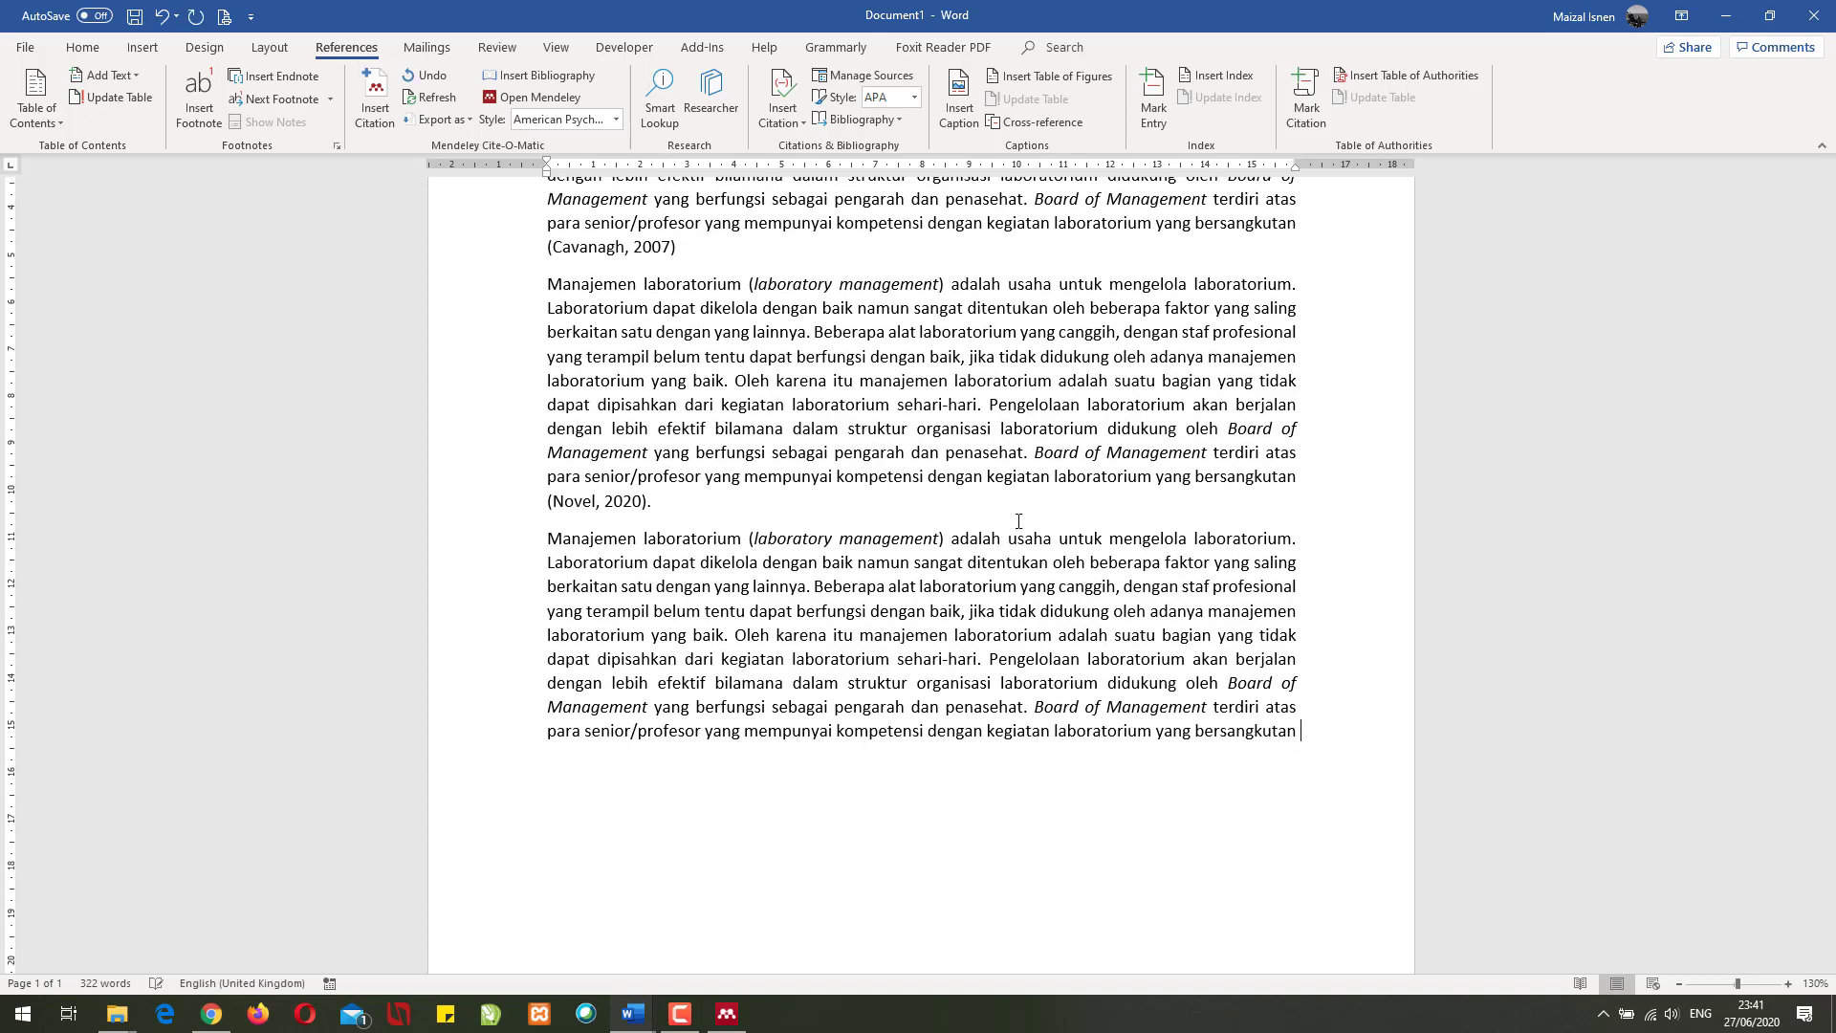
left_click(378, 98)
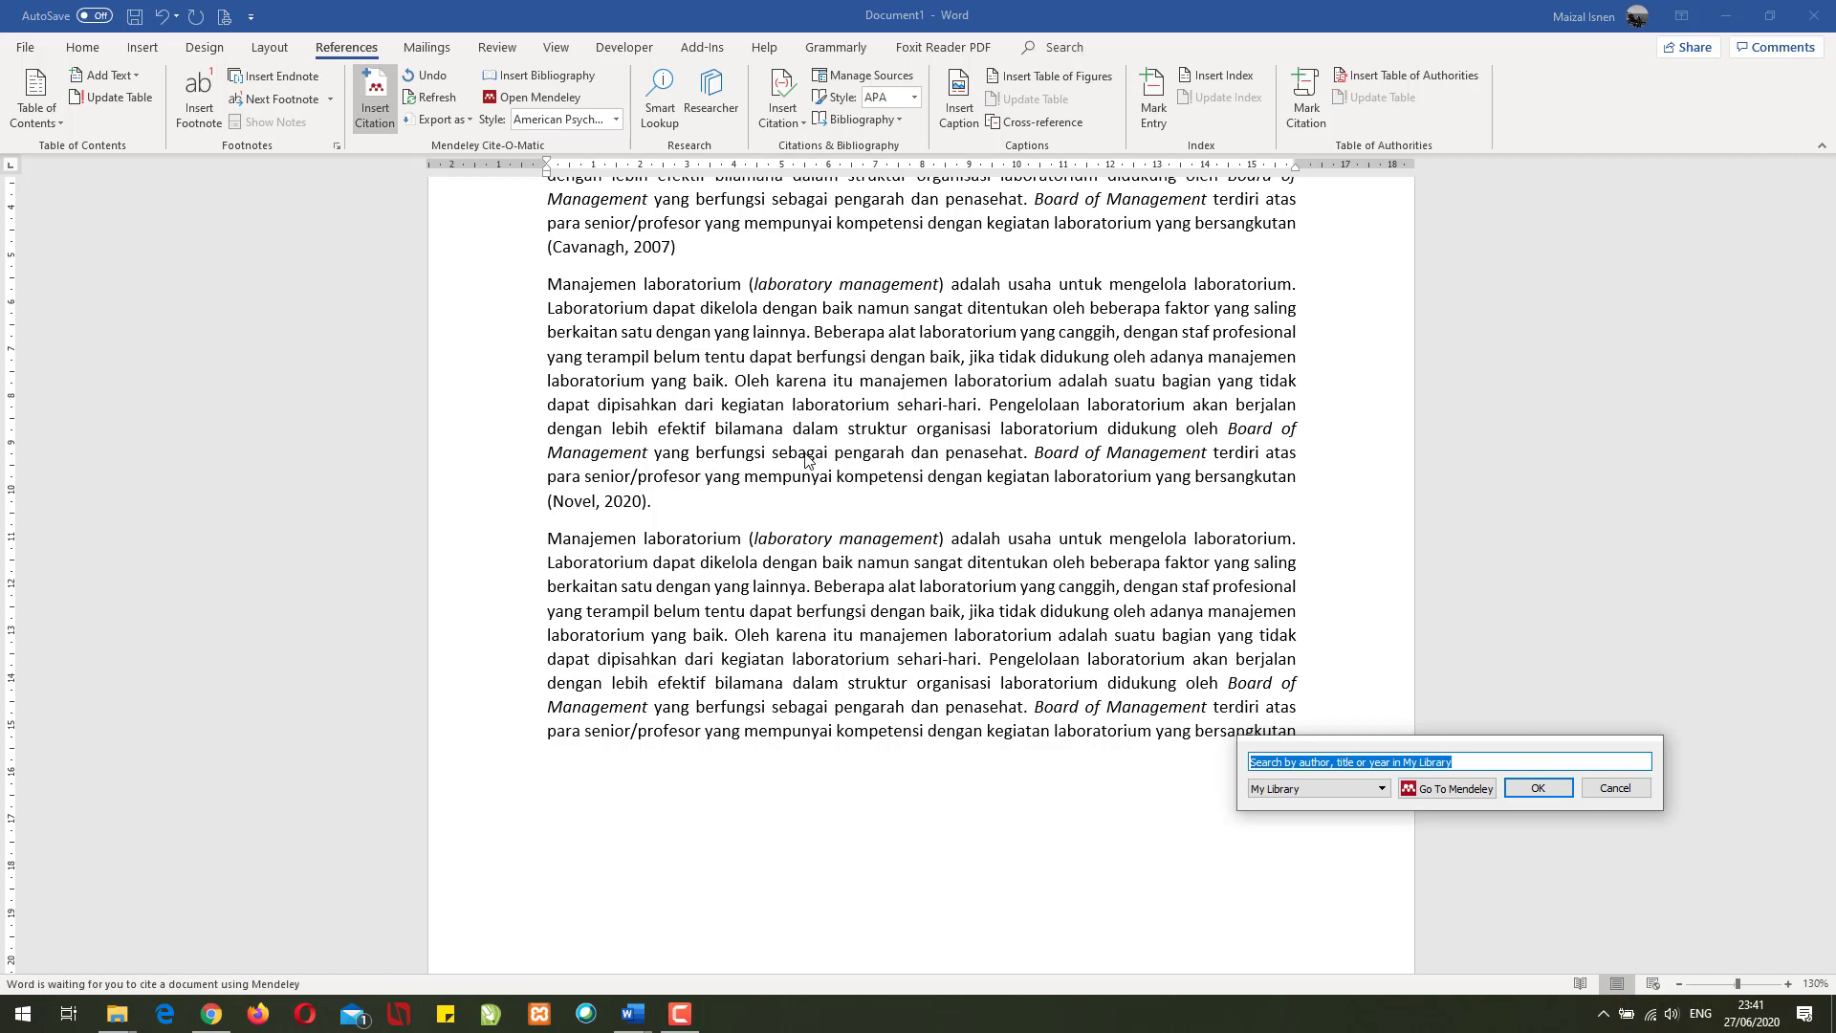
type("detik")
key("Return")
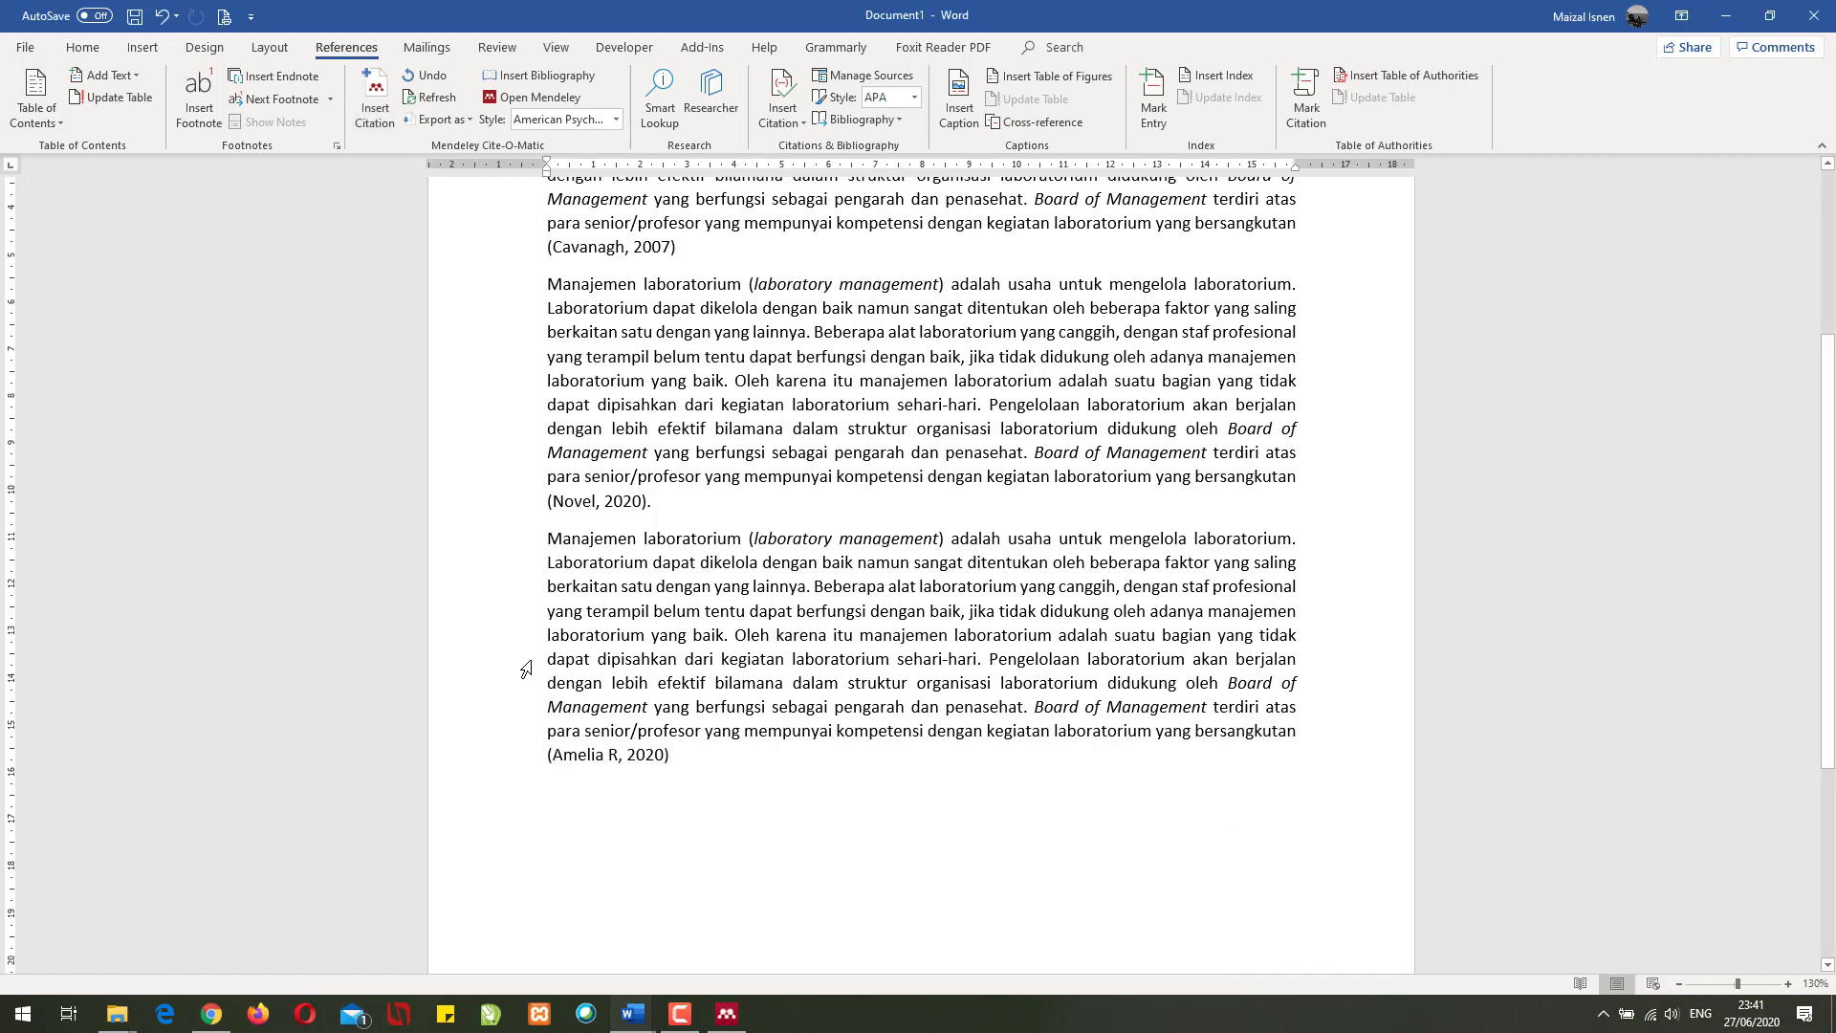
- Add an empty line and a page break to start a new blank page
key("Return")
key("Return")
scroll(721, 742, "down", 5)
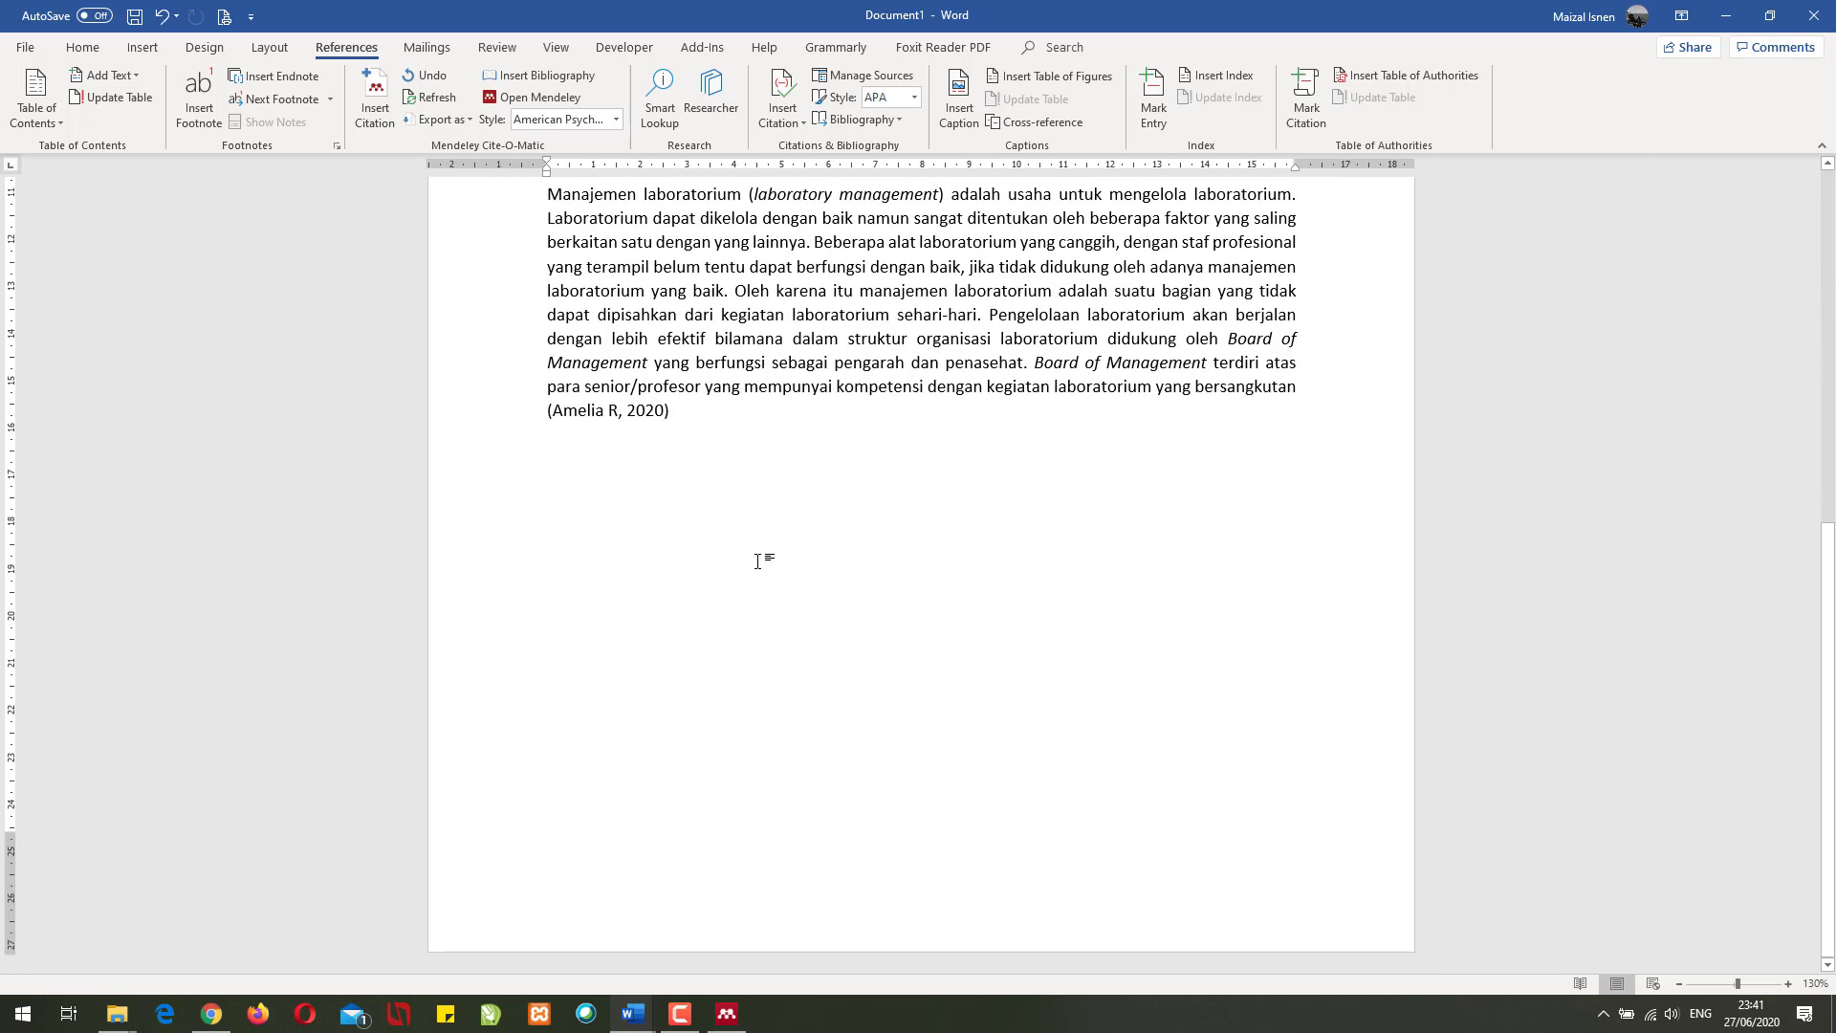
key("ctrl+Return")
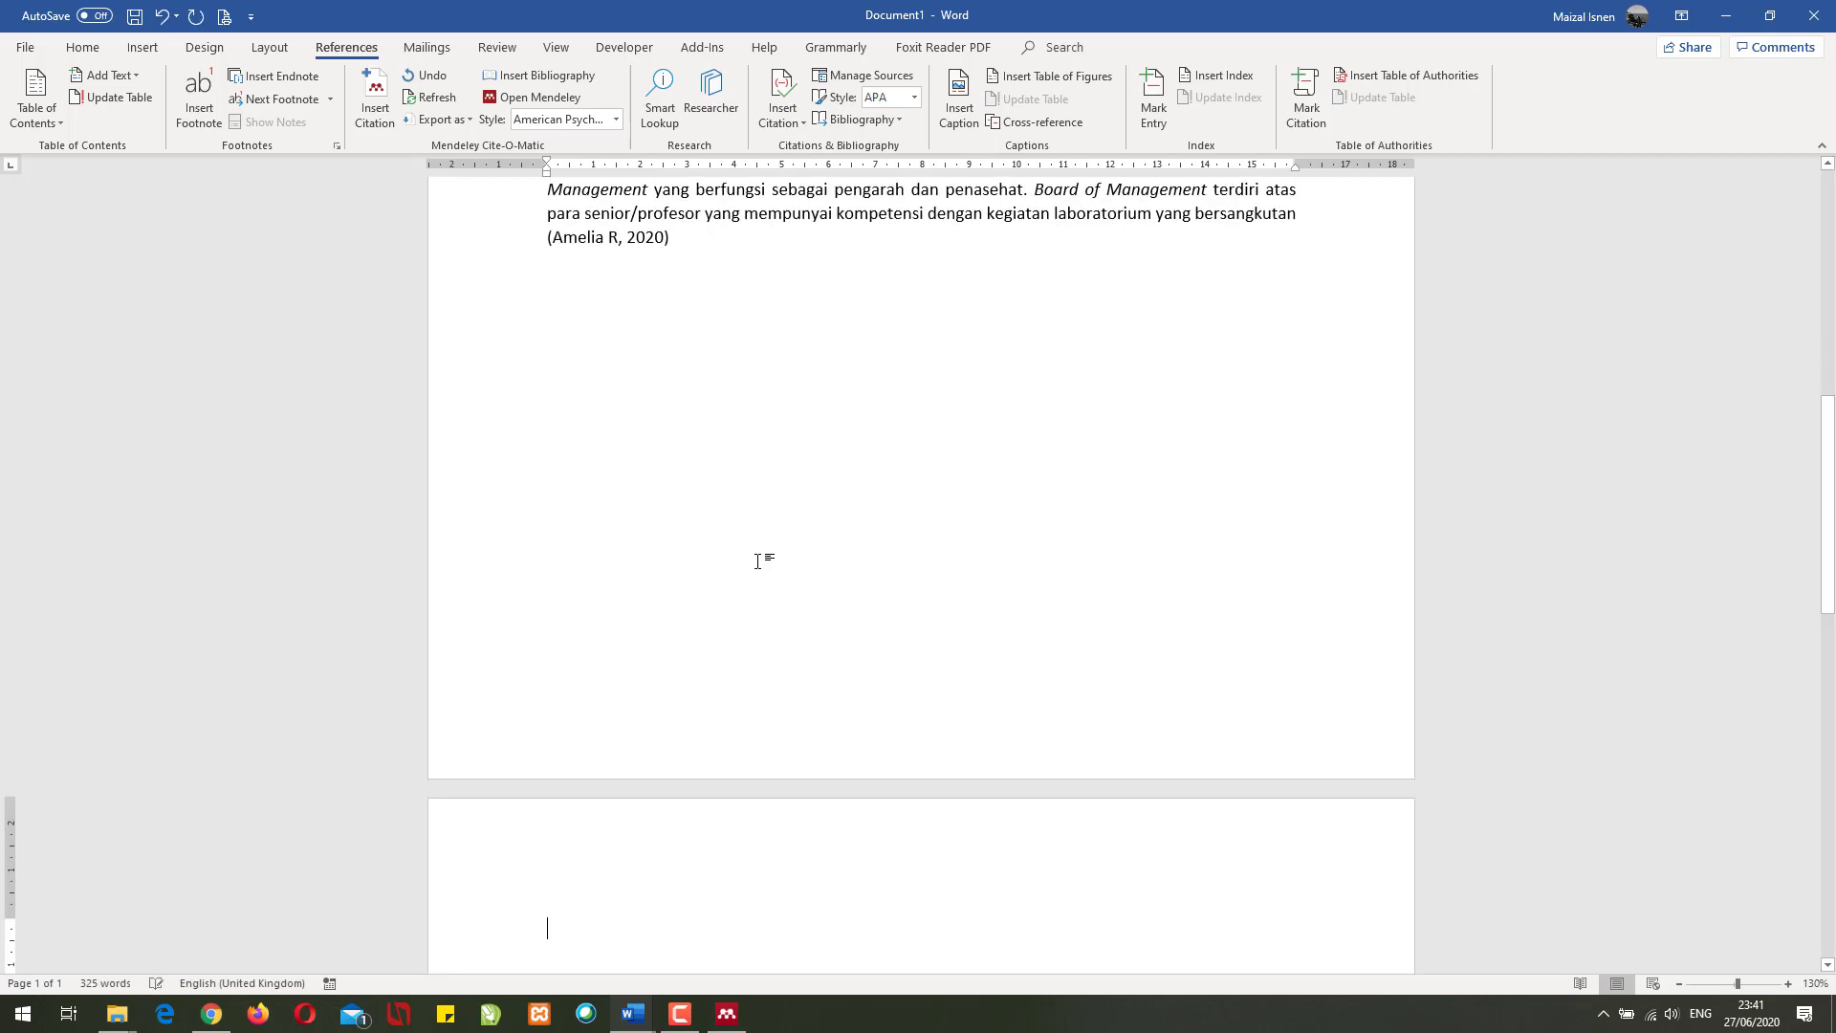
- Insert the Mendeley APA bibliography on page 2 and place the caret below it
left_click(538, 75)
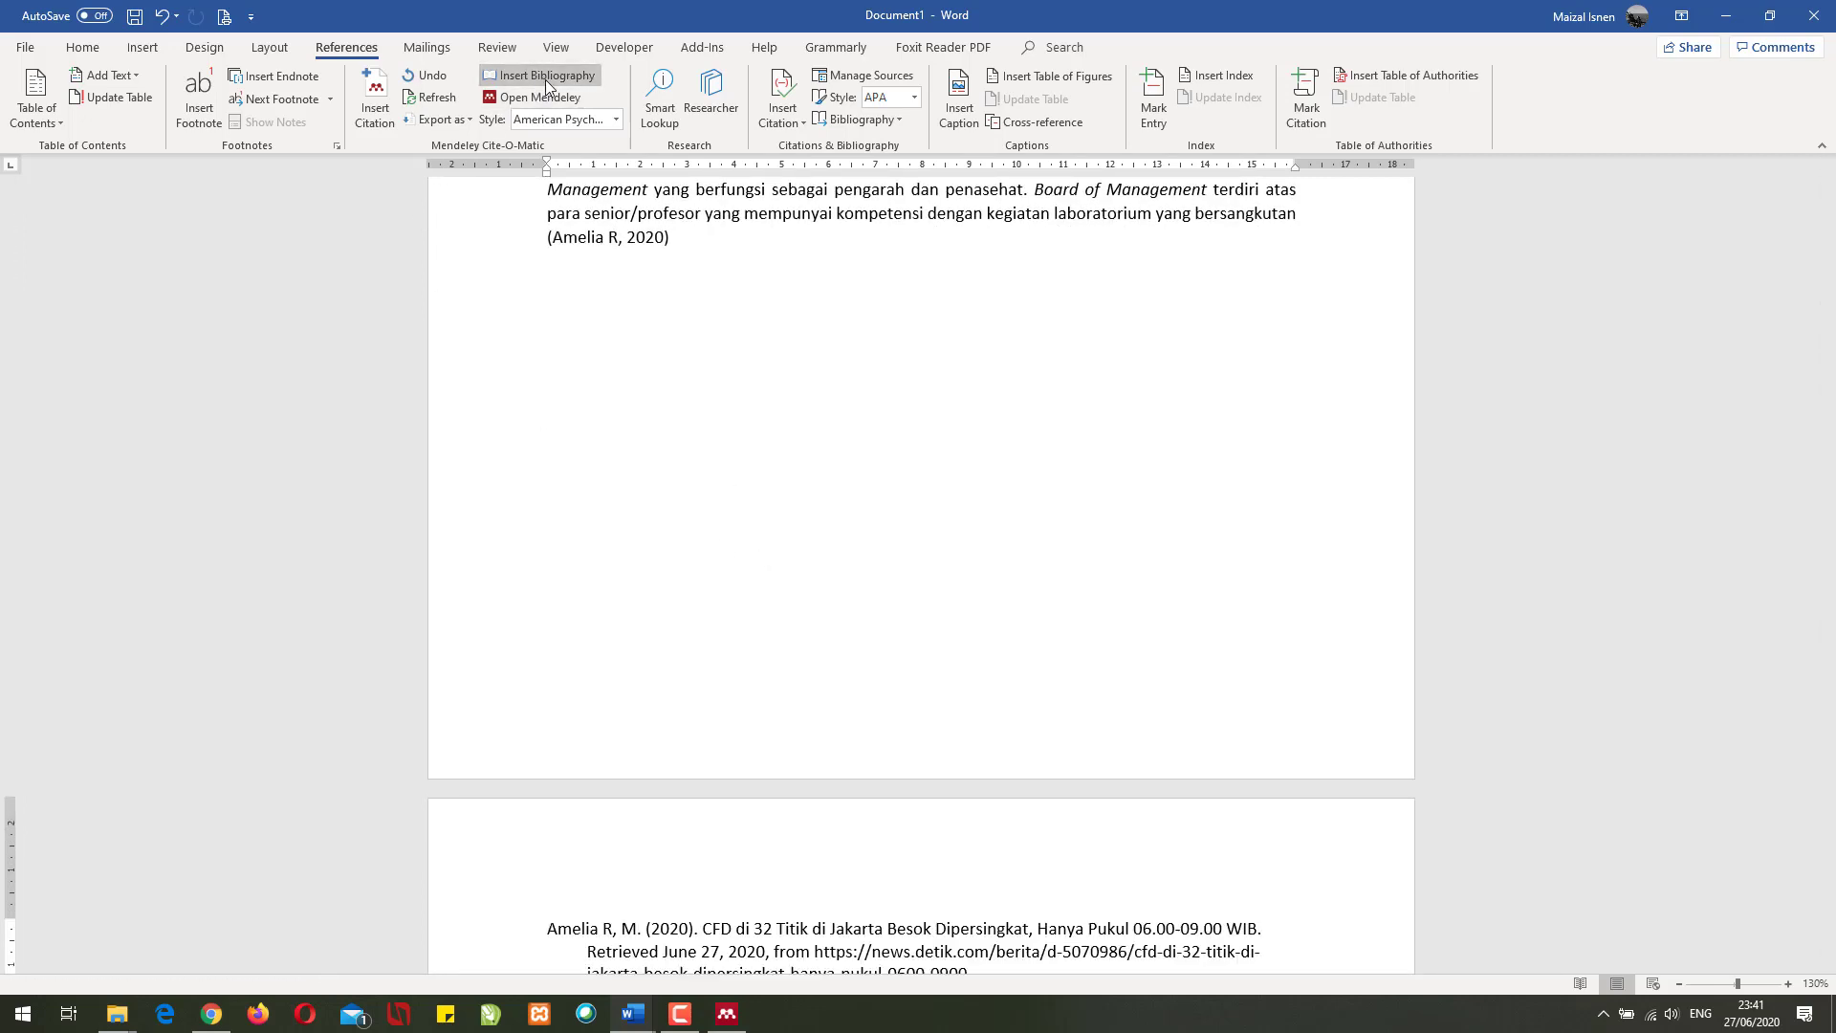
scroll(541, 527, "down", 5)
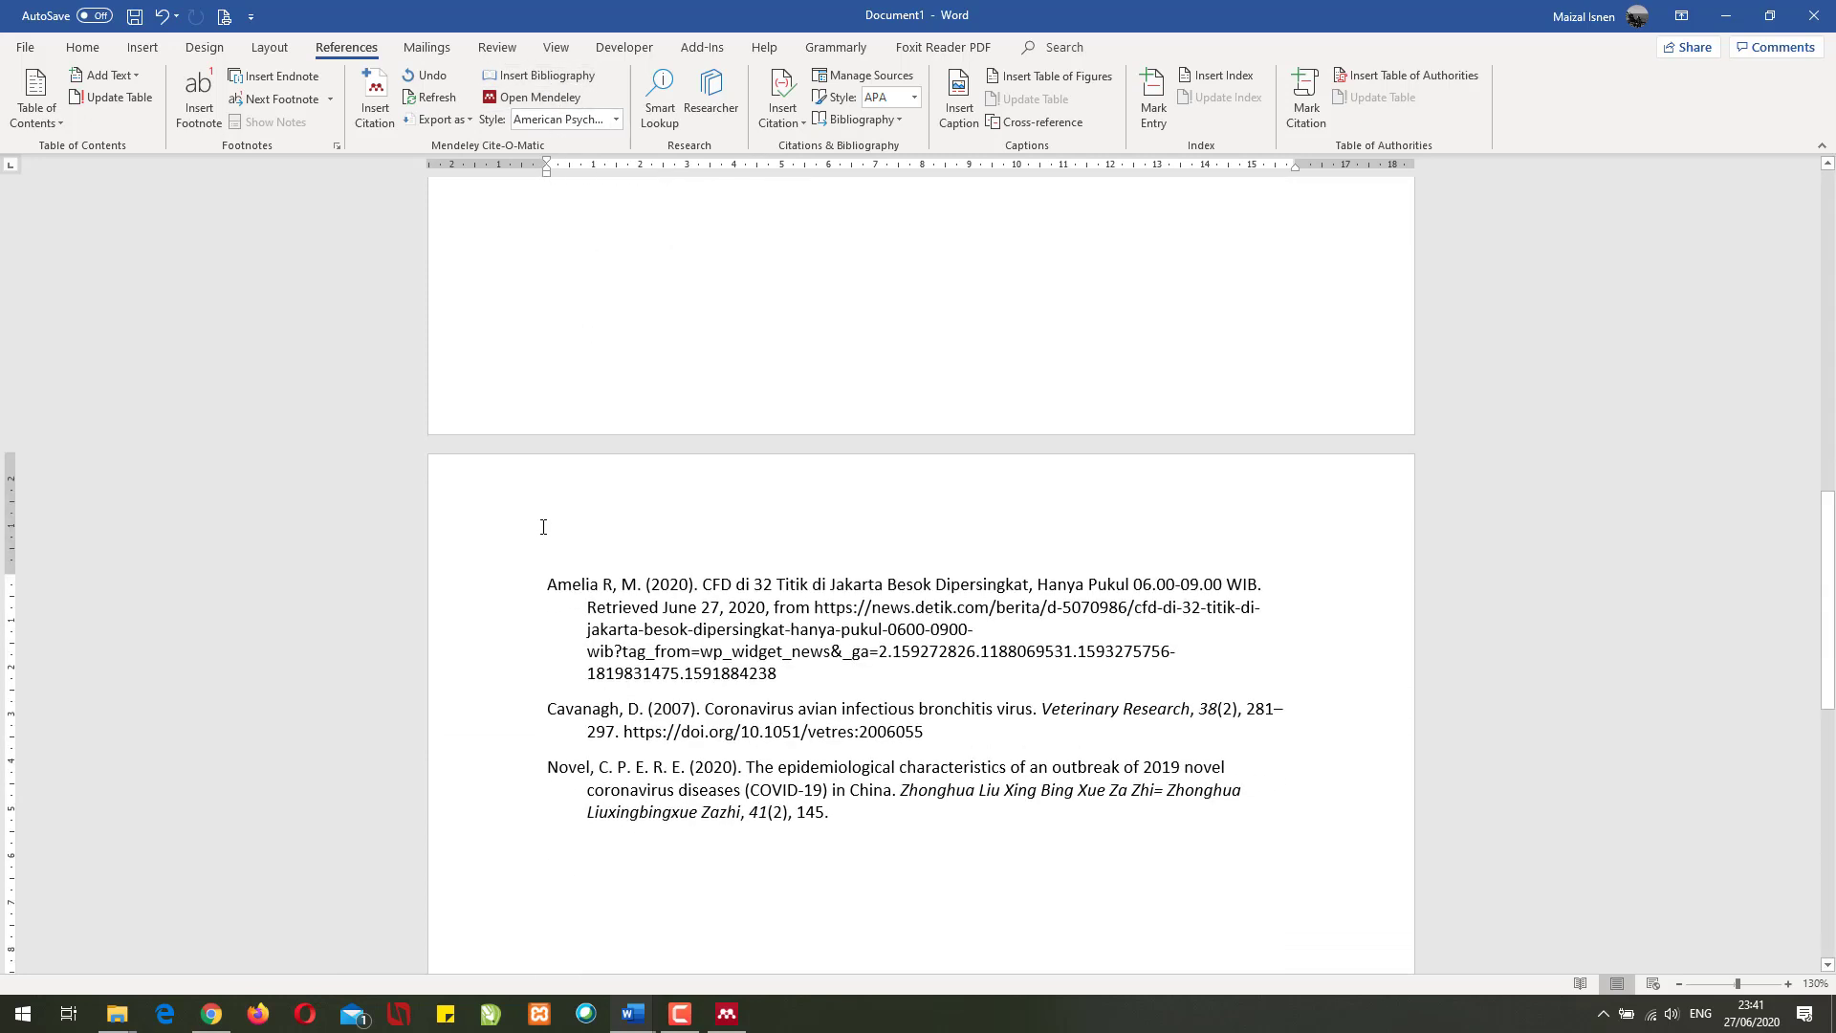
left_click(859, 577)
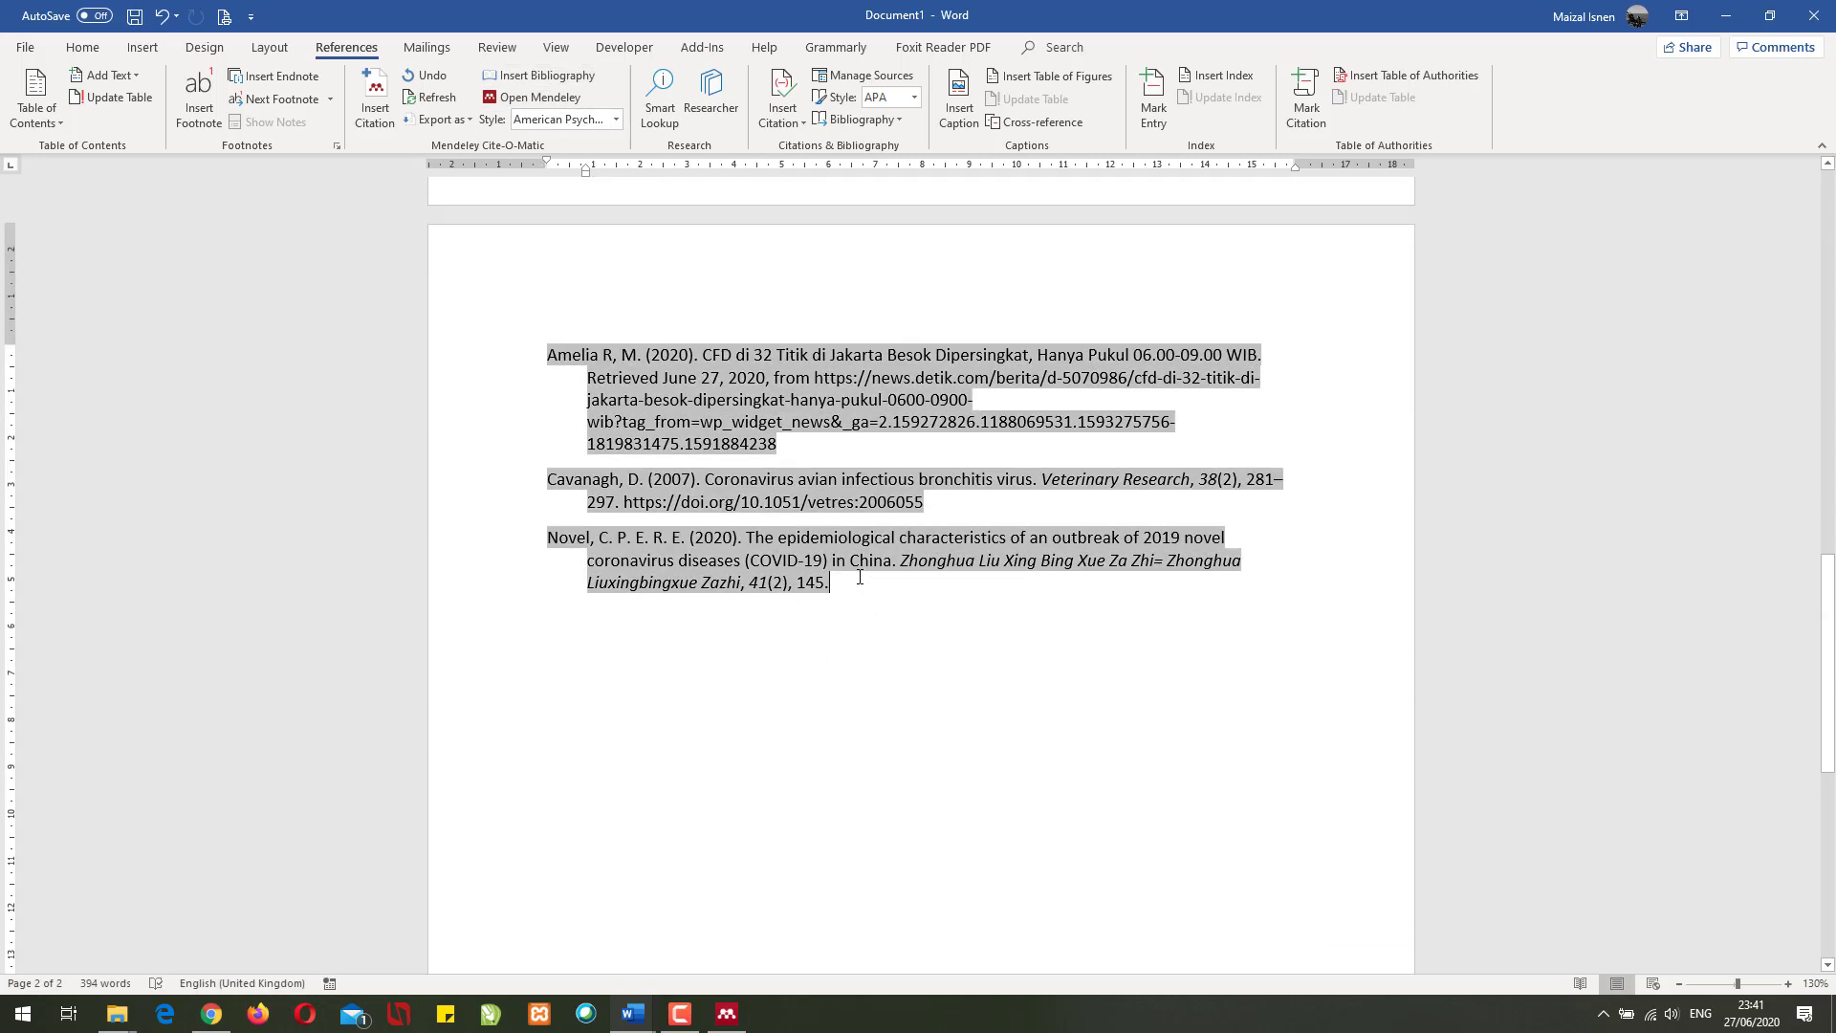
left_click(856, 630)
scroll(842, 630, "up", 10)
scroll(795, 627, "up", 8)
scroll(755, 554, "down", 4)
scroll(746, 612, "down", 8)
left_click(869, 662)
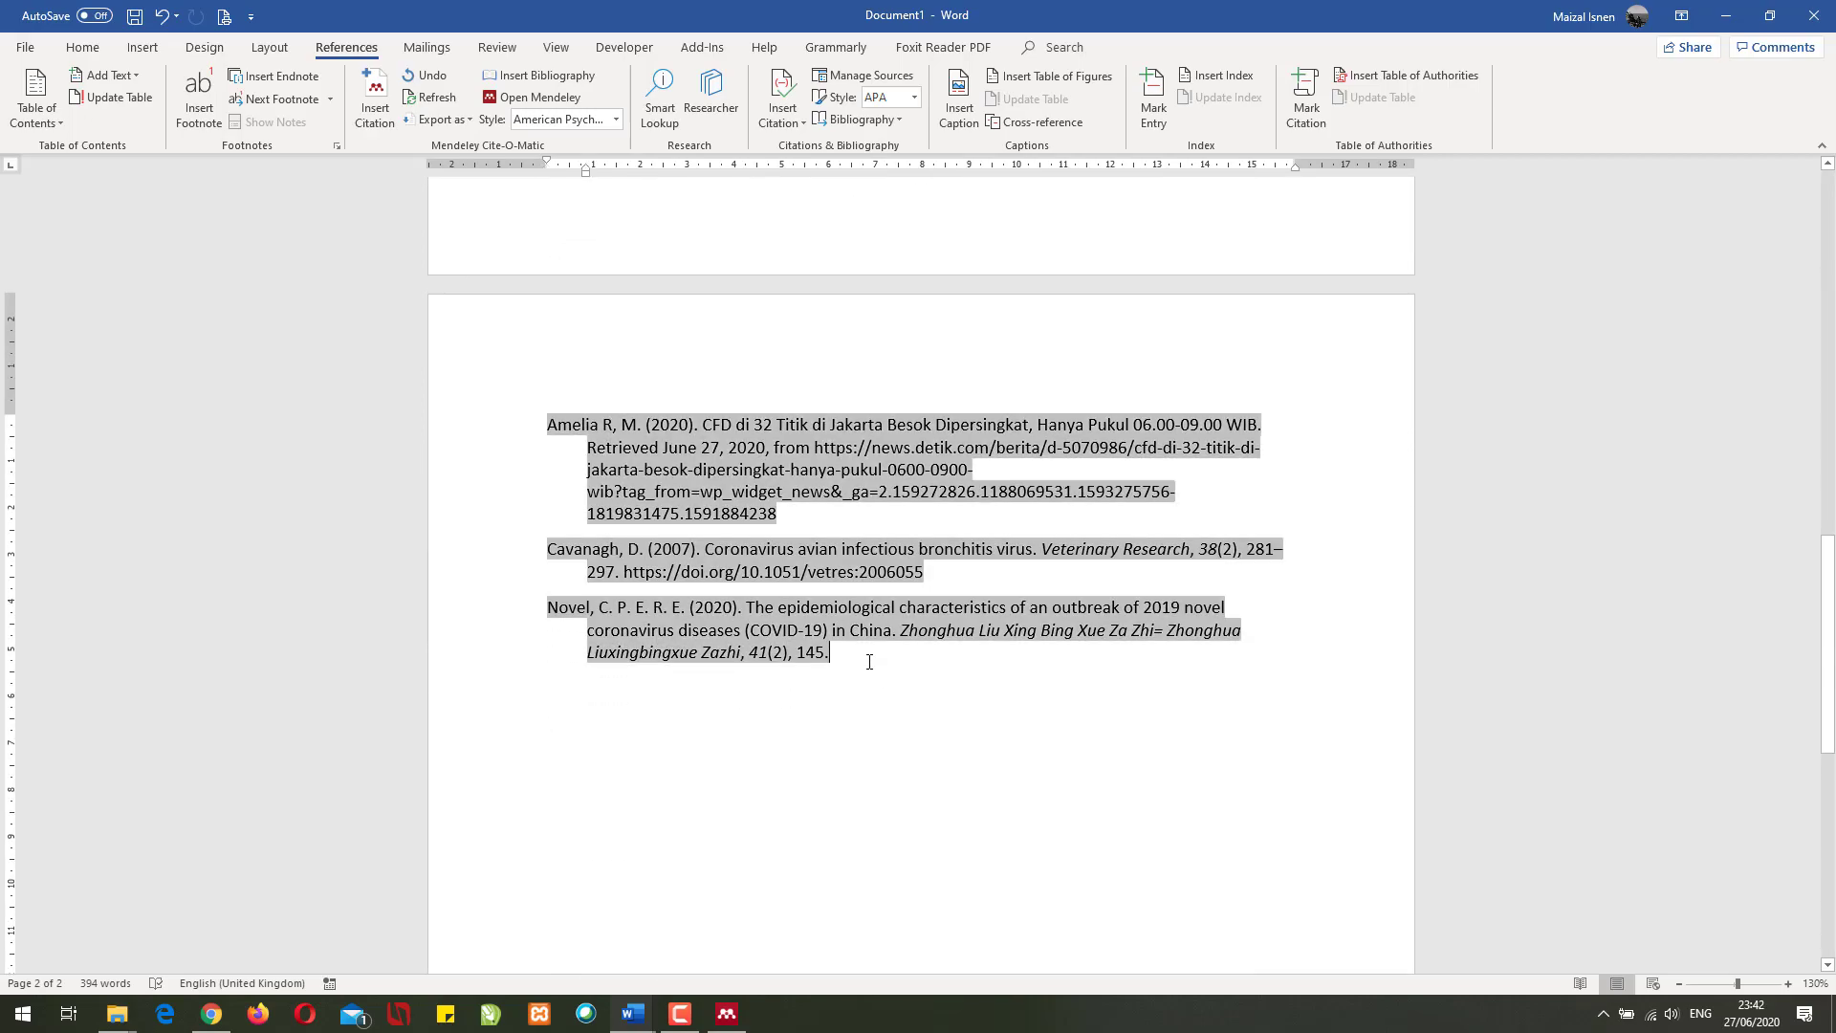
left_click(909, 691)
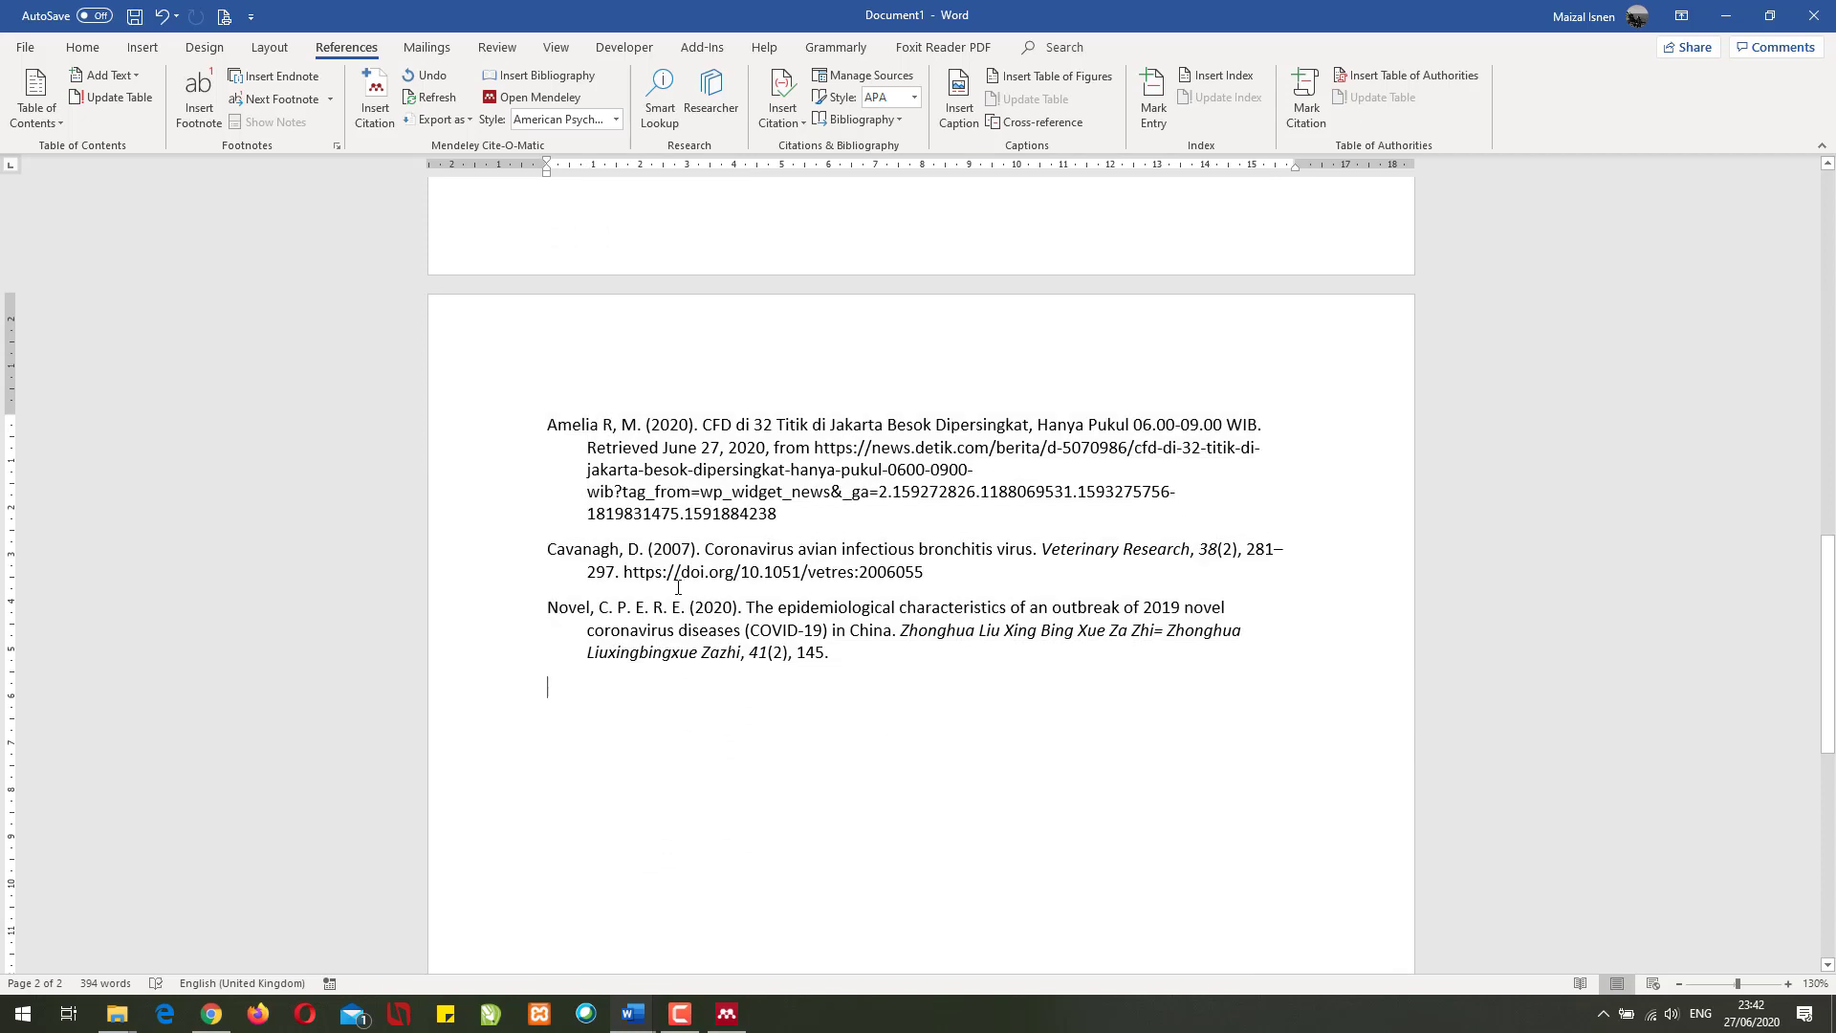
- Select the URL and retrieval date in the first reference entry to check them
left_click(585, 424)
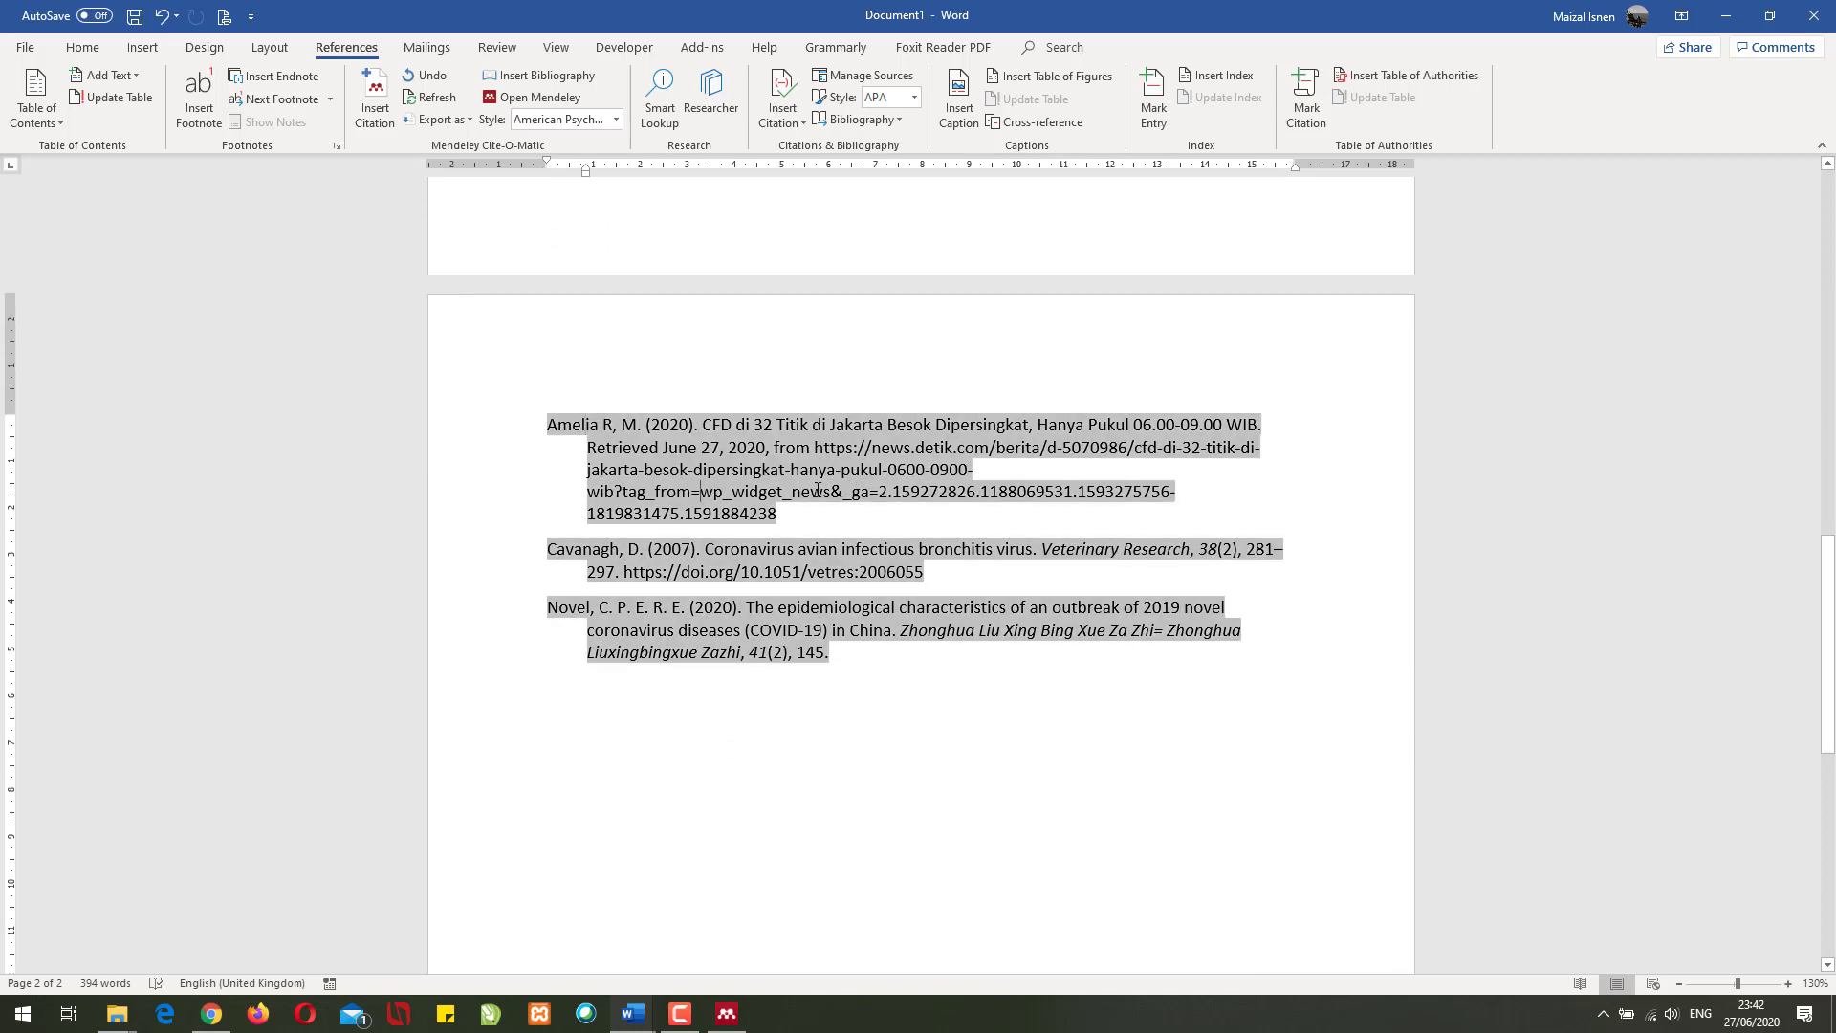
left_click_drag(886, 452, 743, 491)
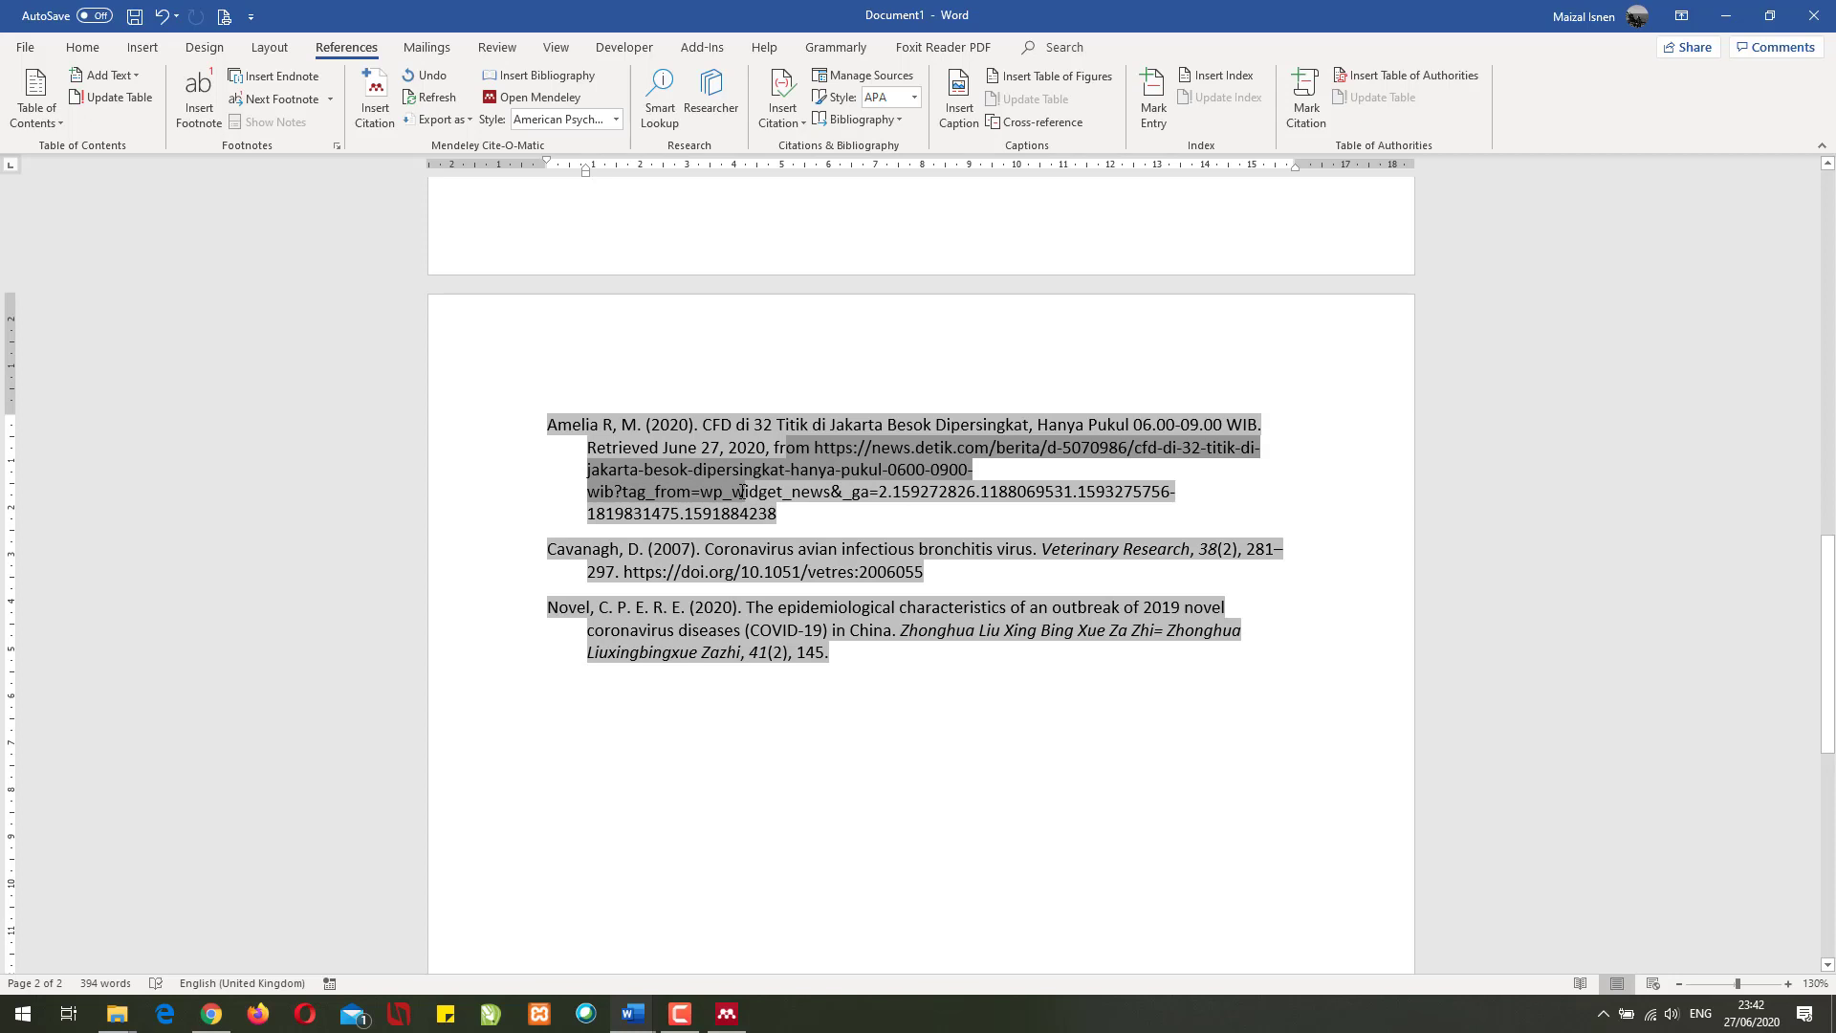
left_click(747, 491)
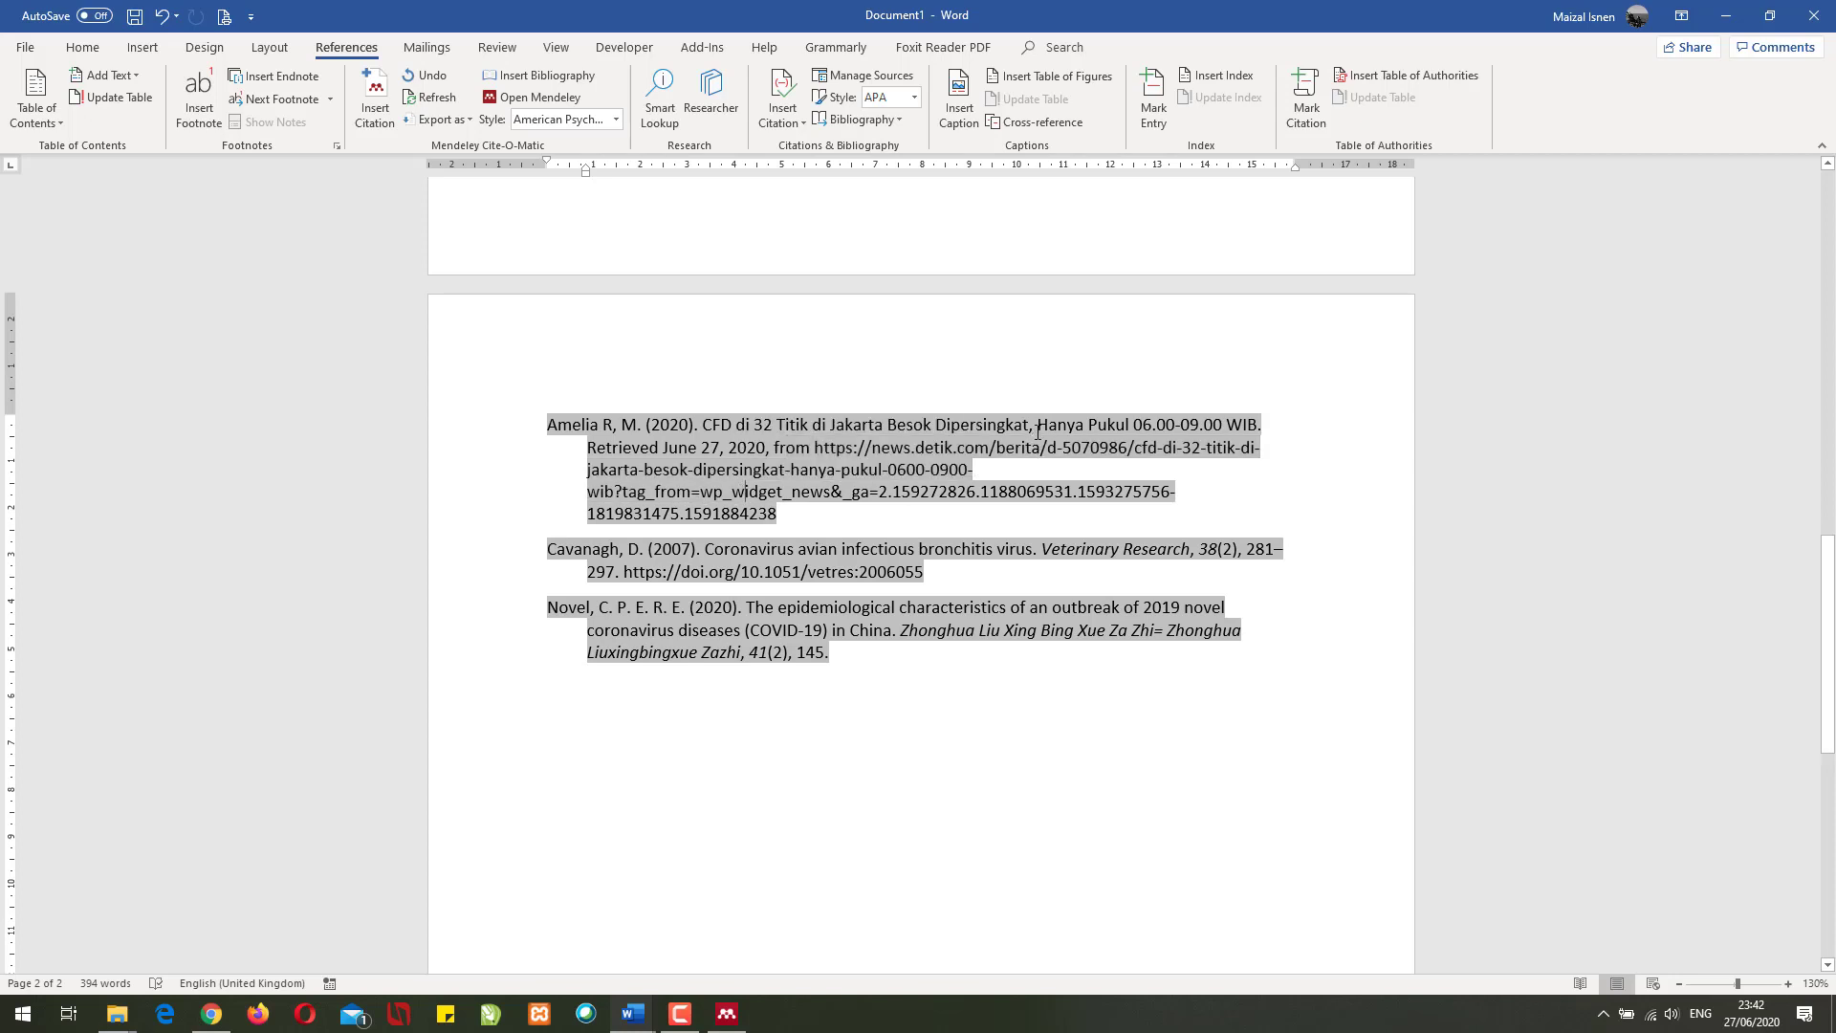
left_click_drag(586, 448, 765, 448)
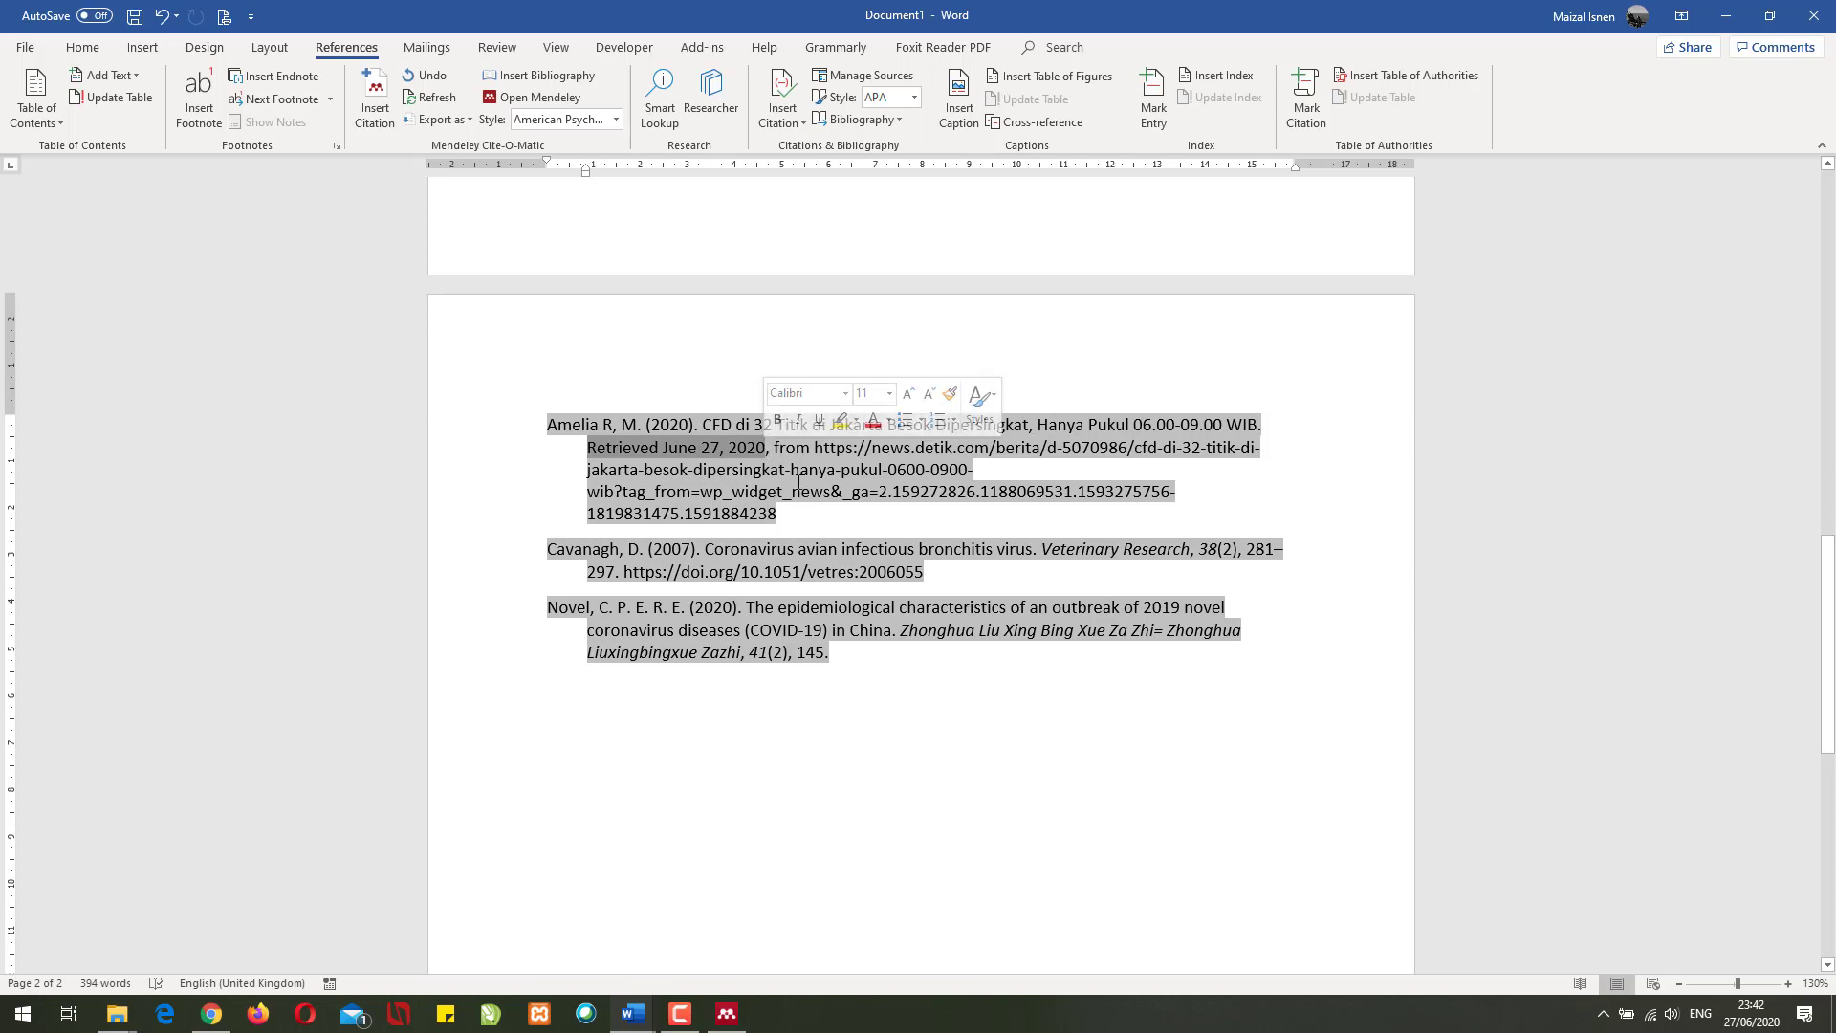
left_click(827, 516)
scroll(924, 710, "up", 4)
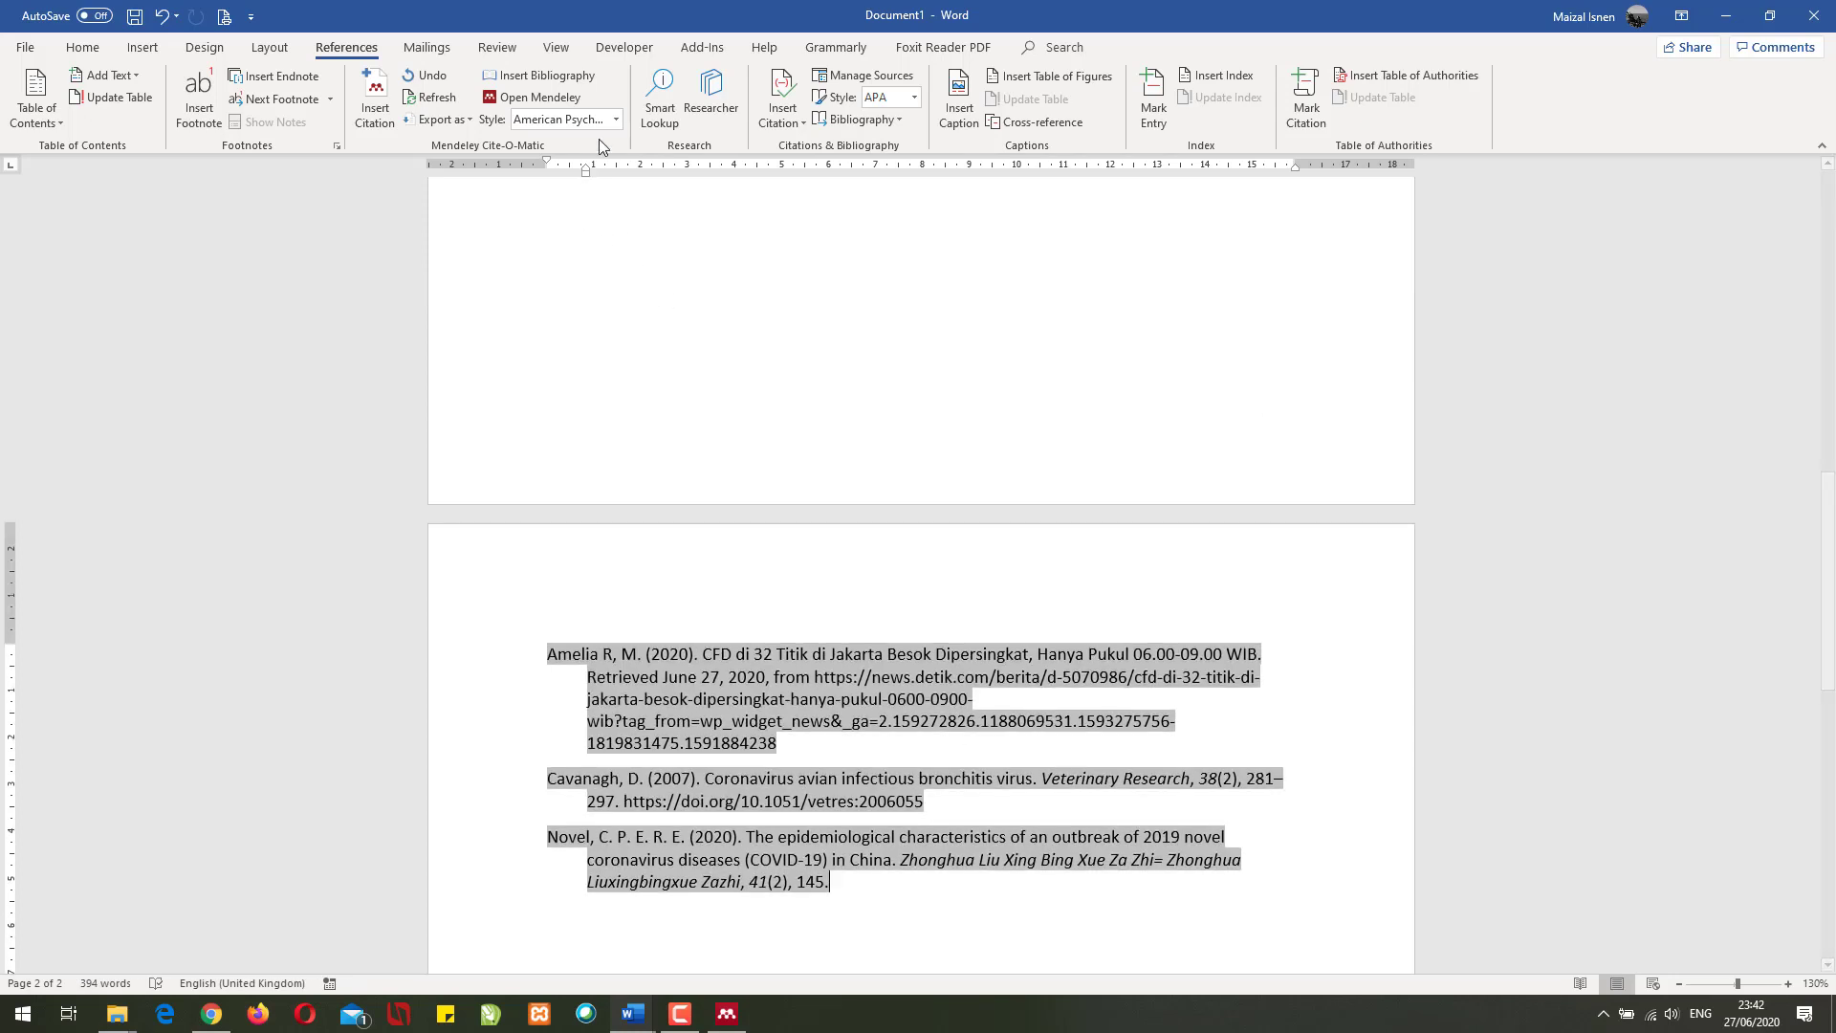
- Switch the citation style to IEEE and review the reformatted document
left_click(616, 121)
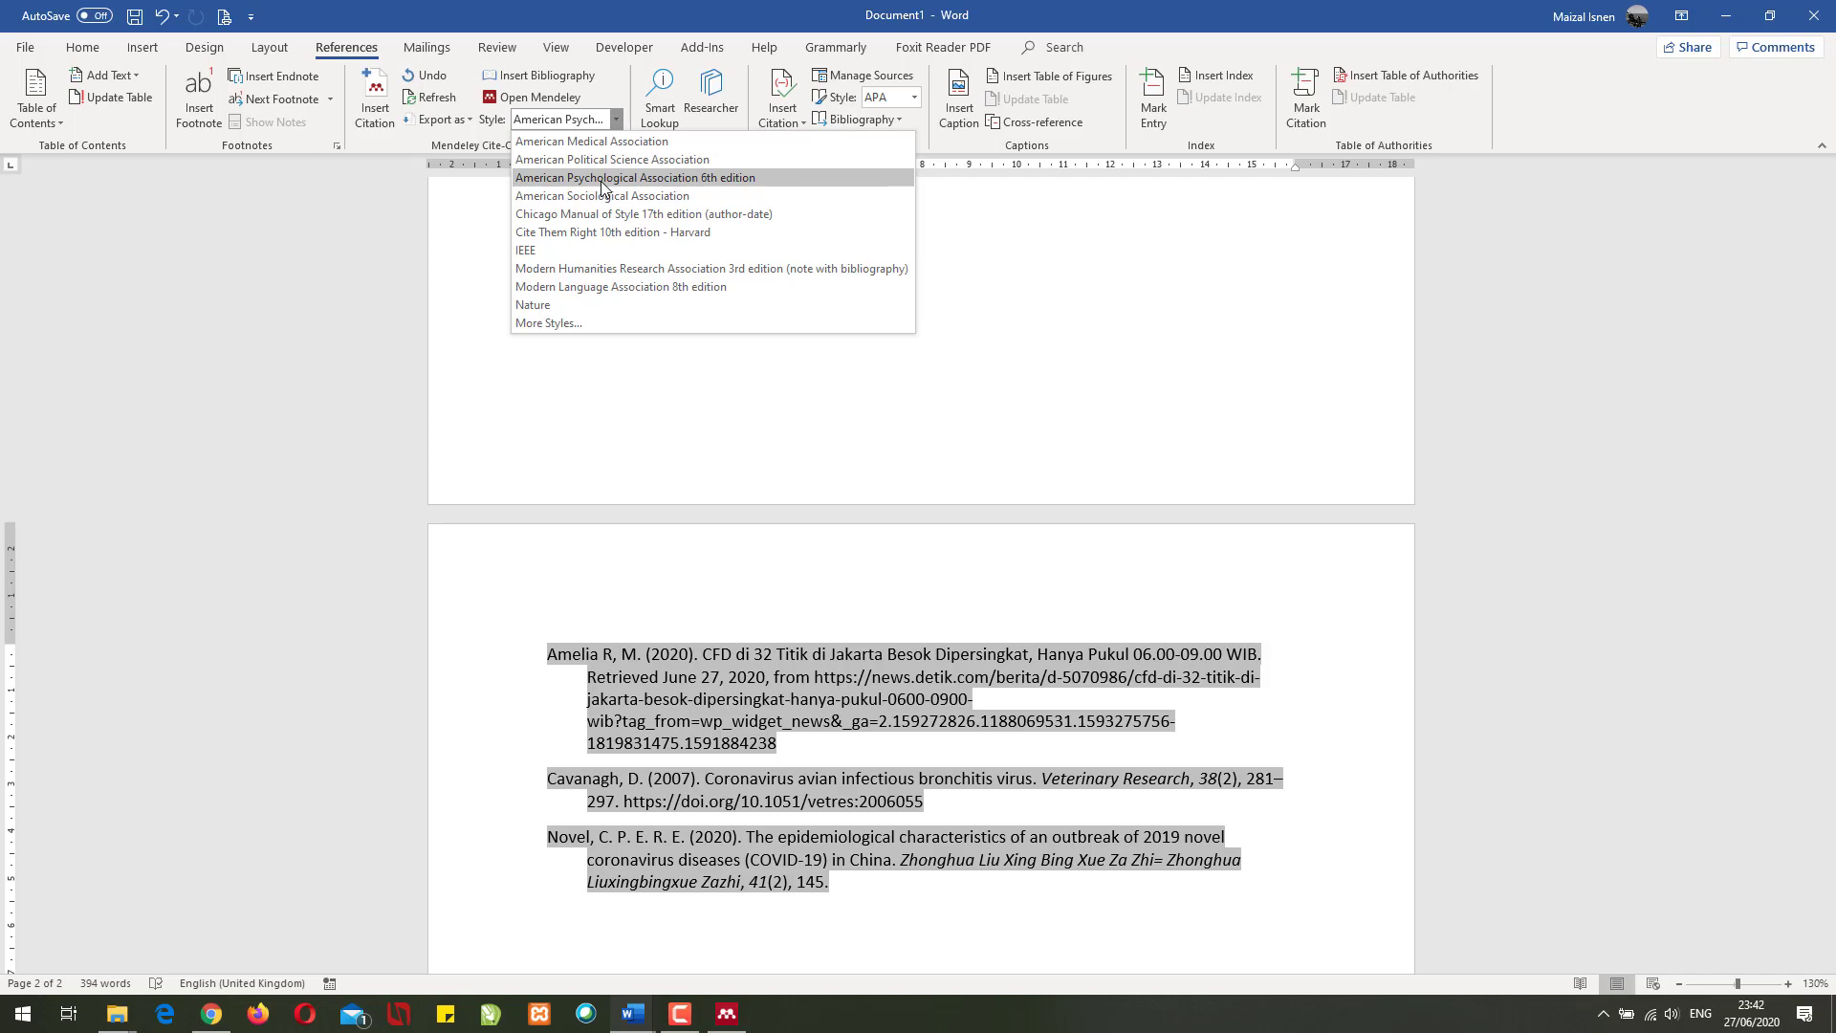
left_click(562, 247)
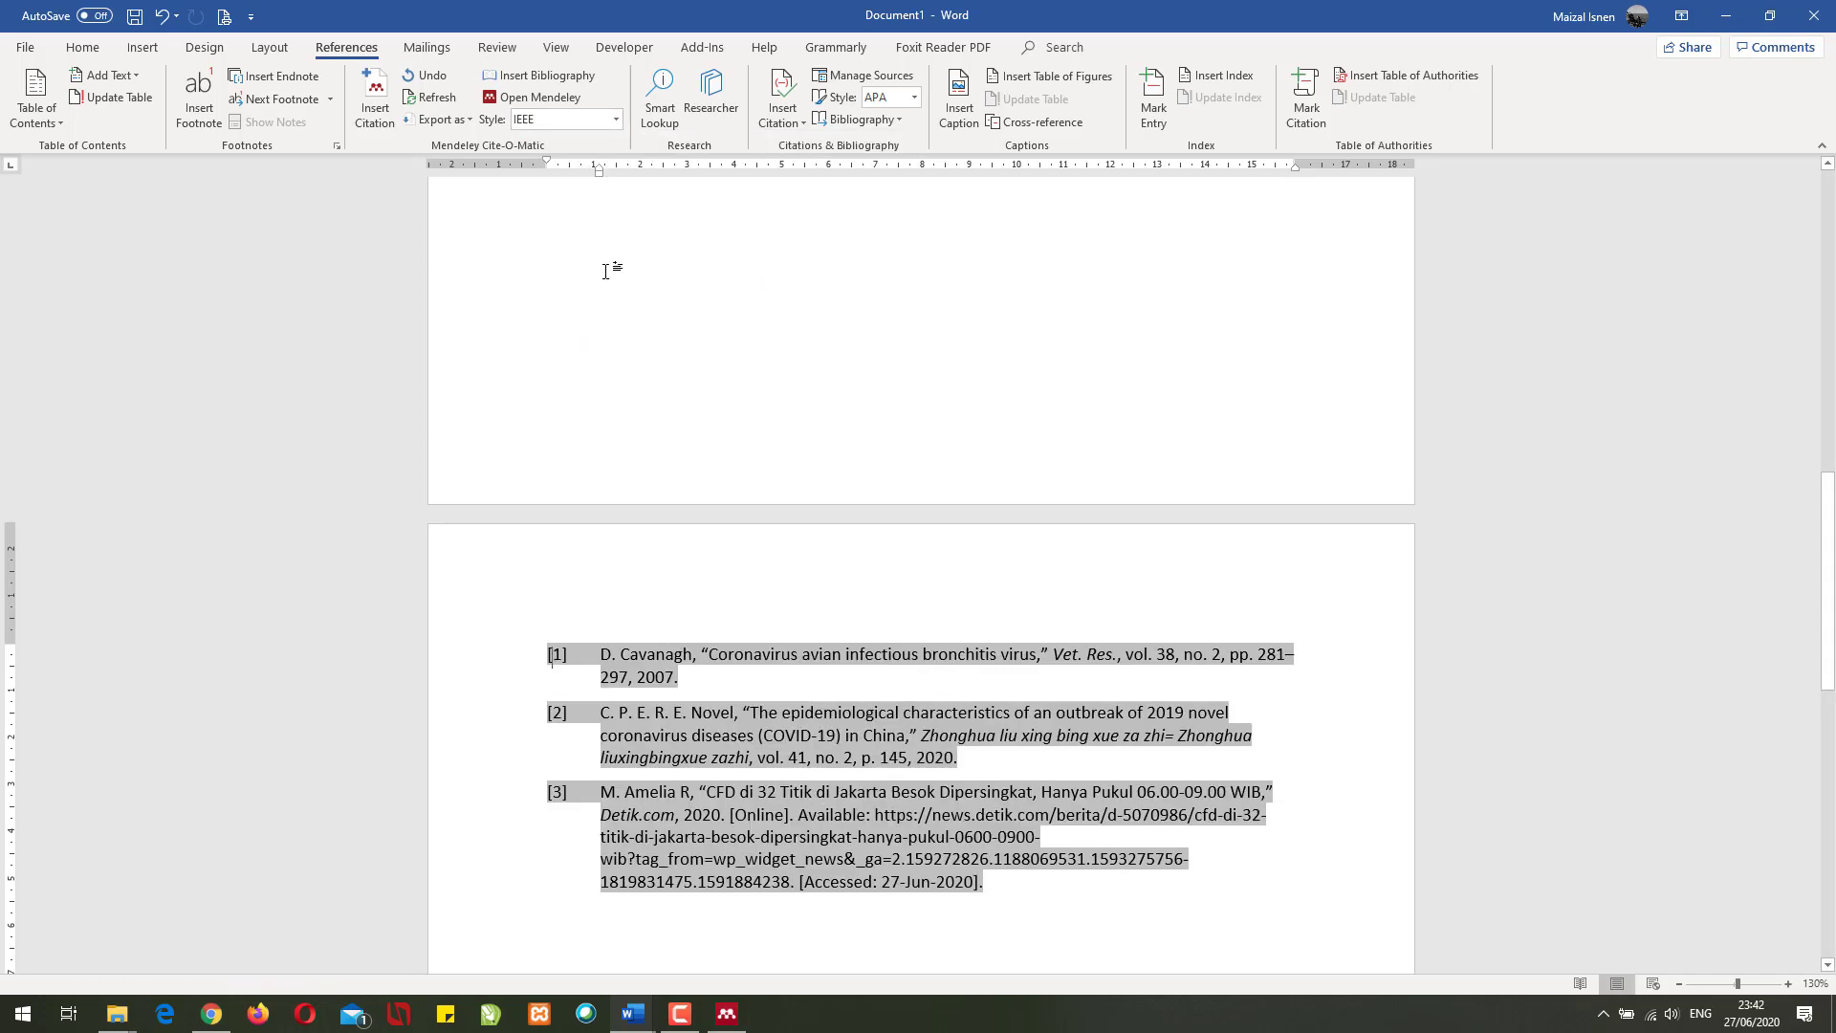
scroll(731, 466, "up", 10)
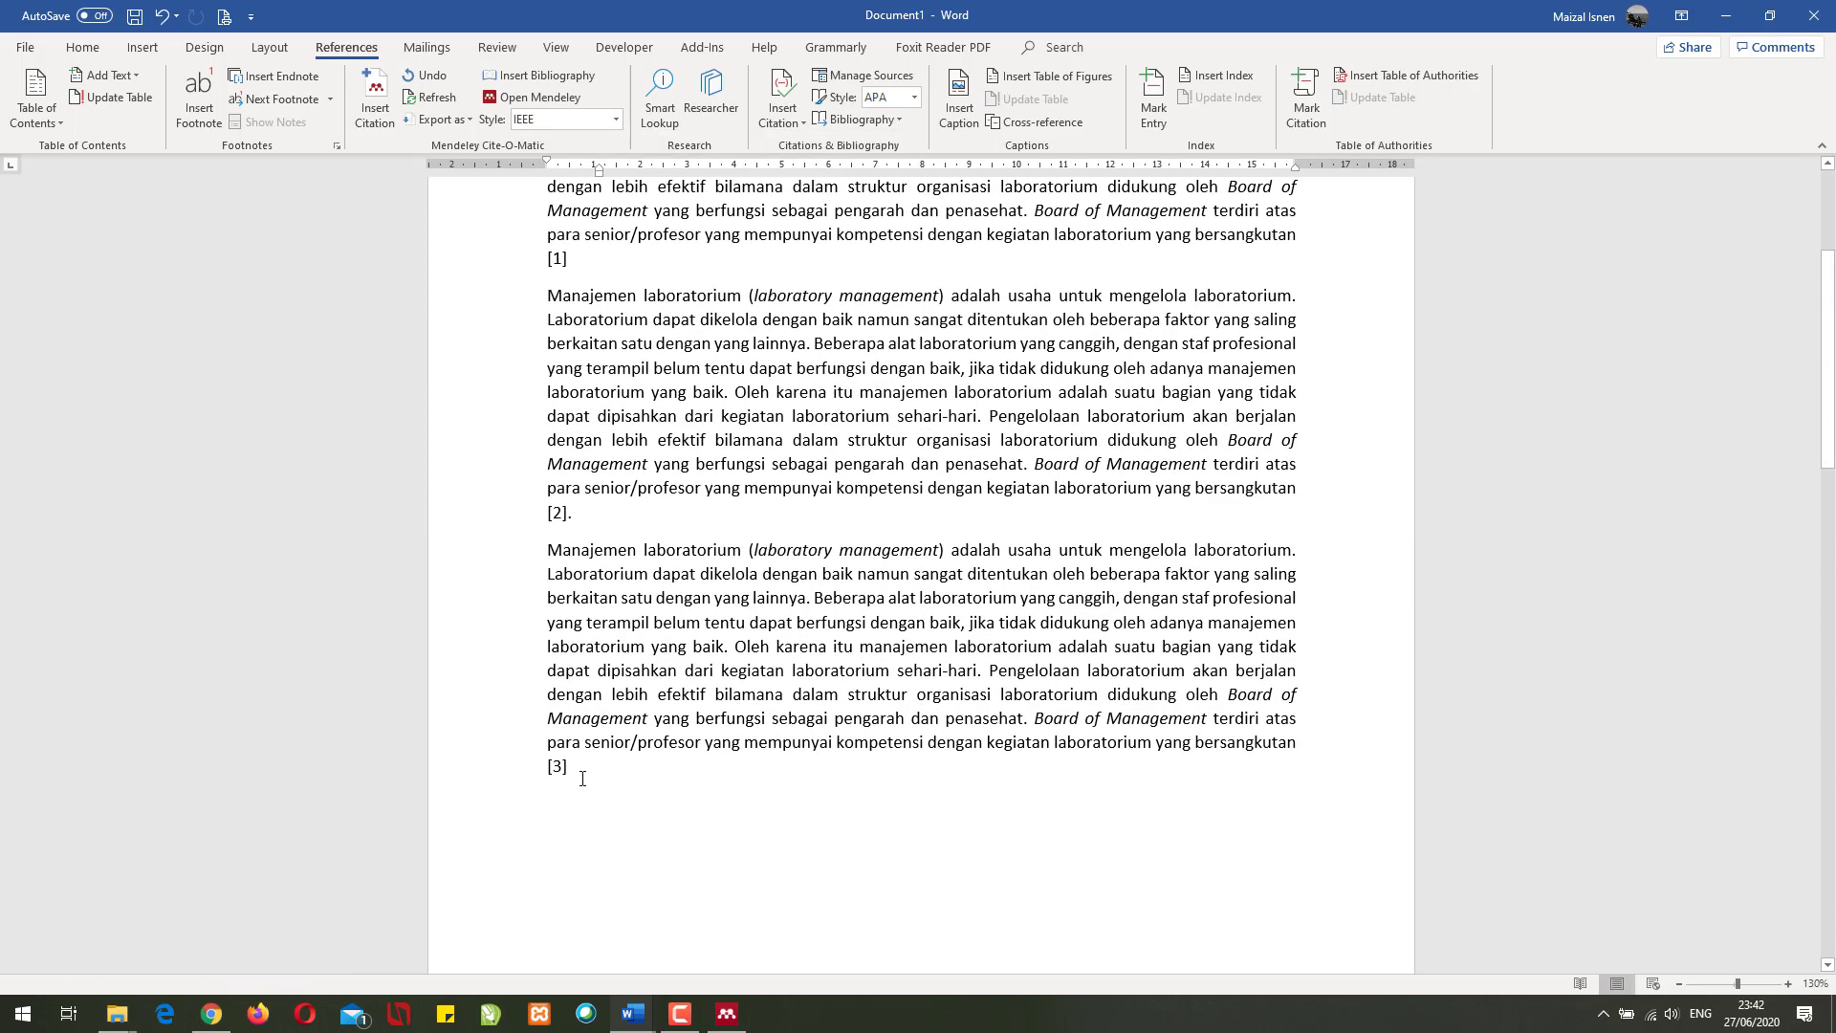
scroll(585, 441, "up", 2)
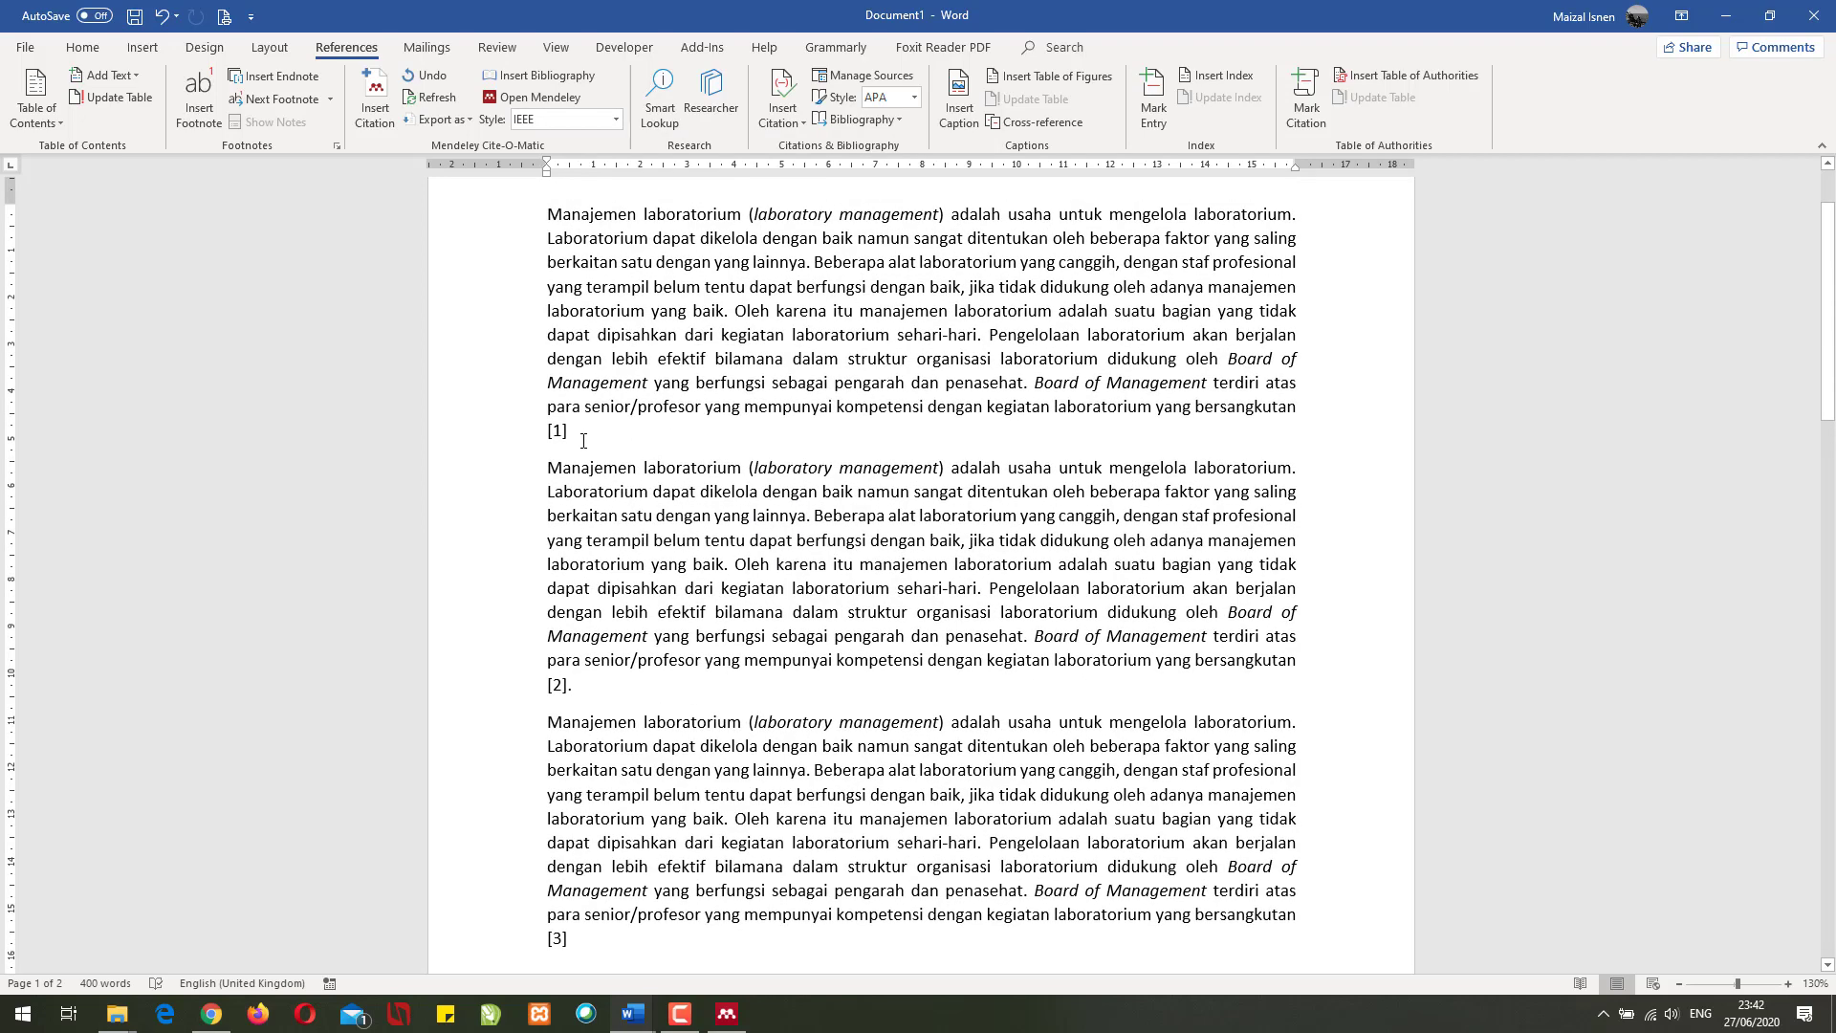
scroll(714, 520, "down", 8)
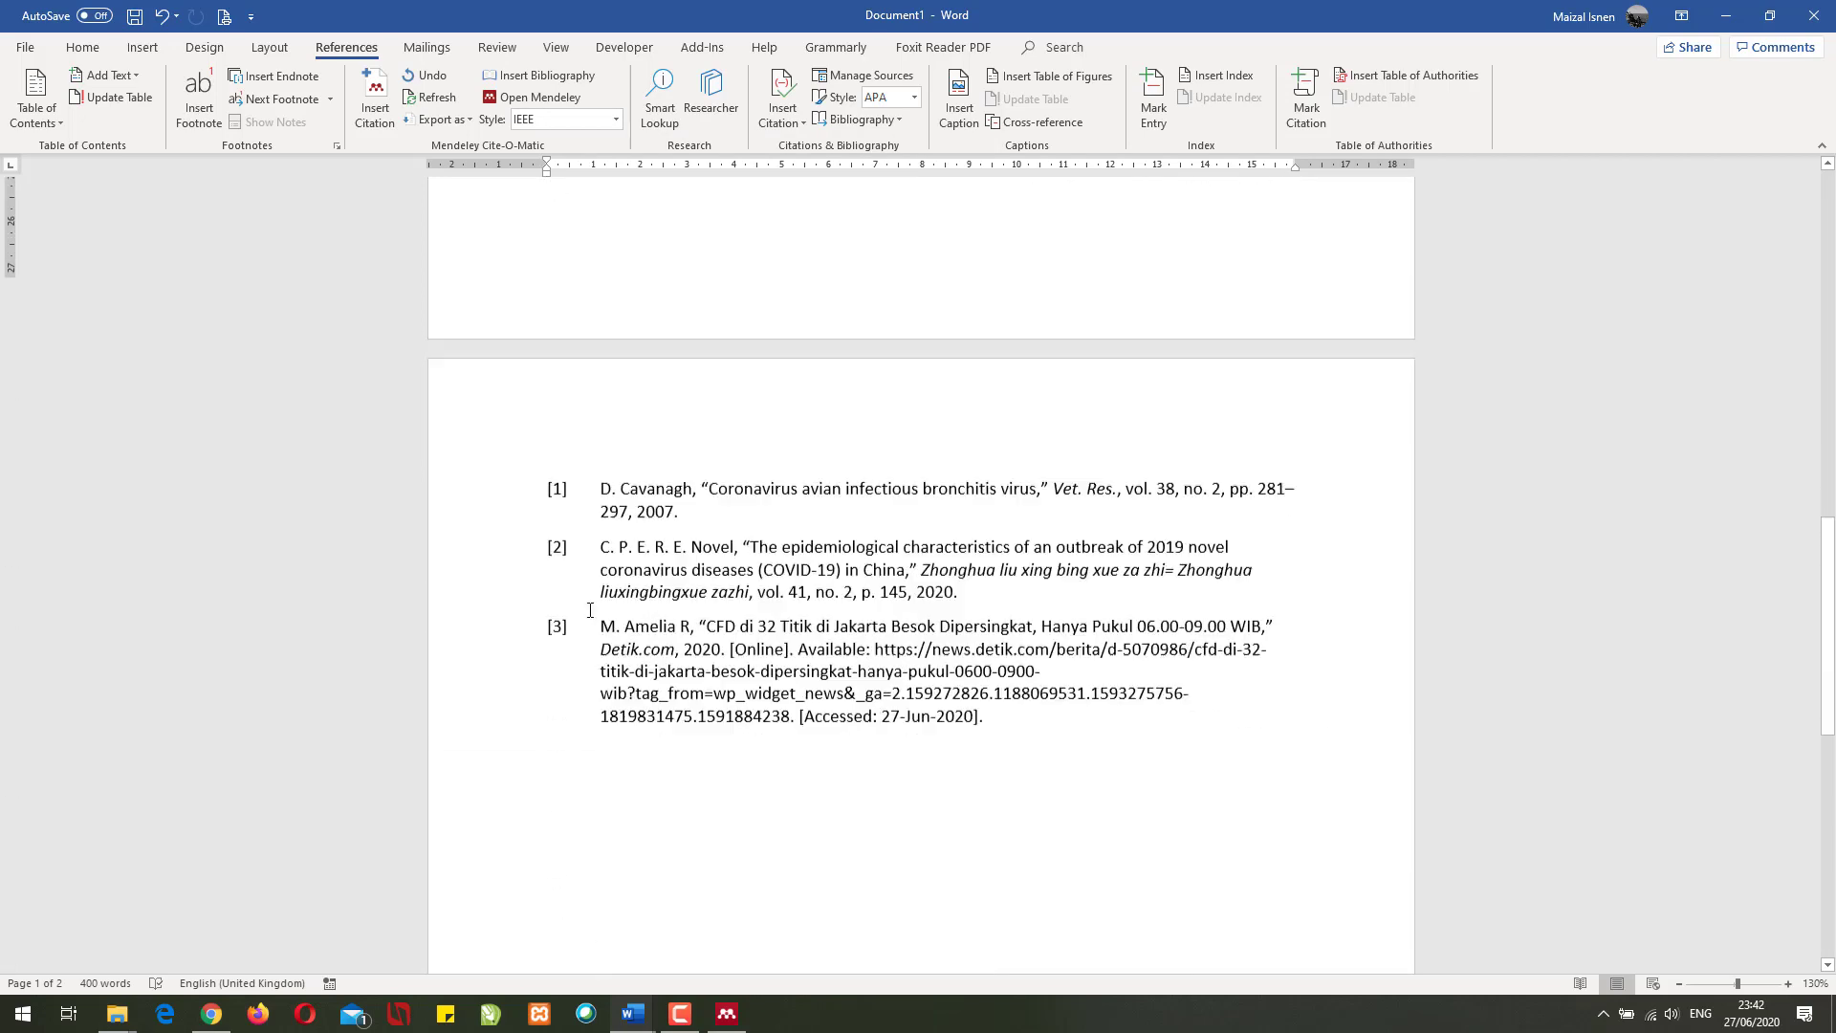
- Switch to Cite Them Right 10th edition Harvard and check each citation and the reference list
left_click(615, 119)
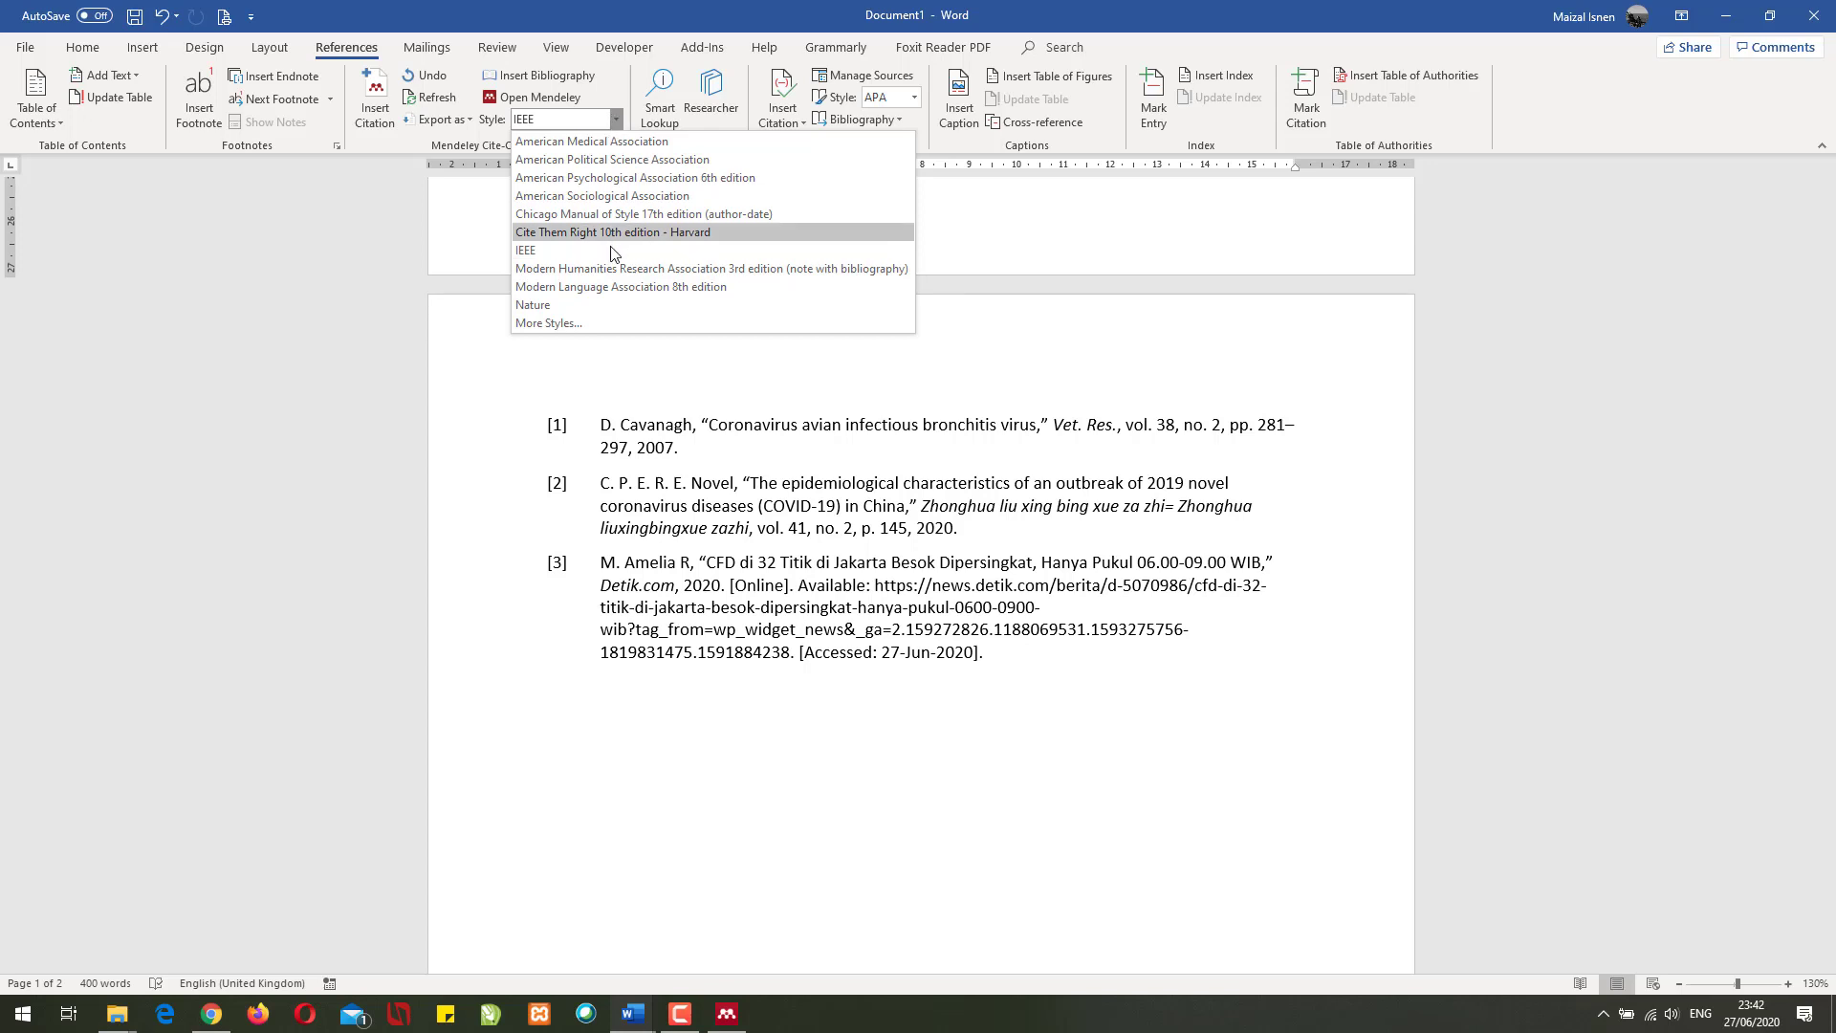
left_click(720, 231)
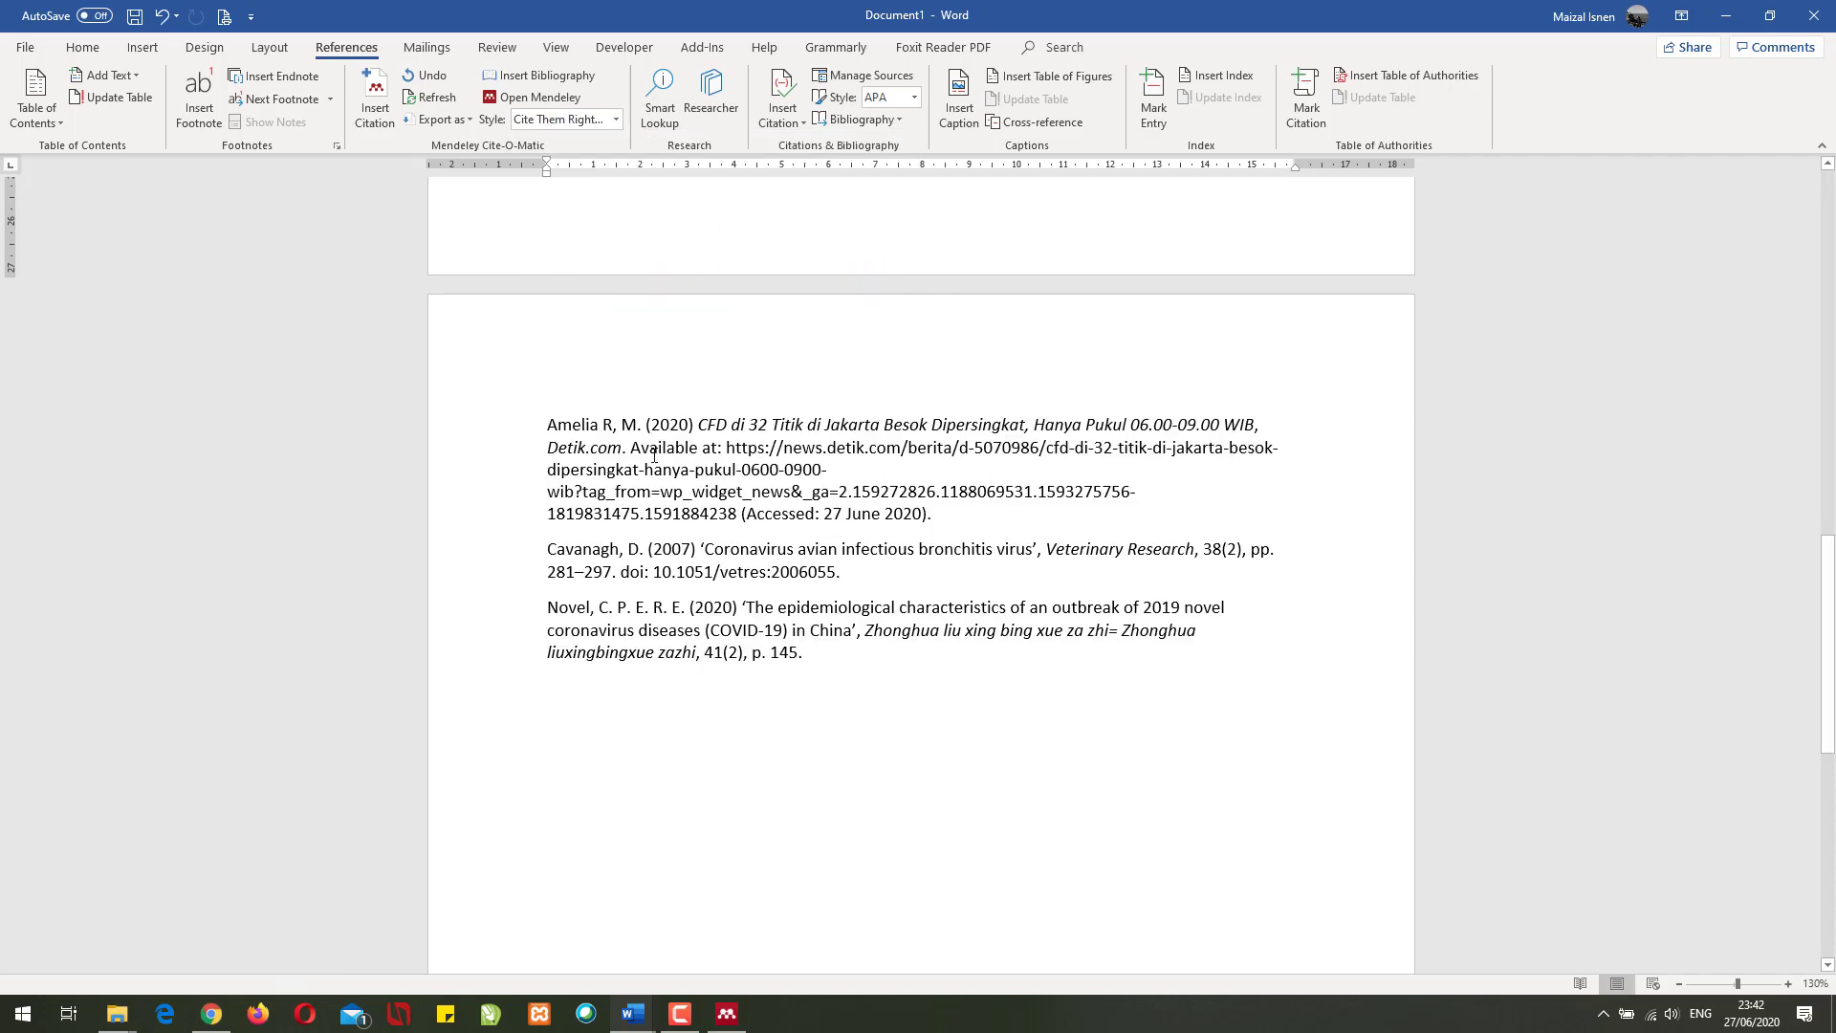
scroll(674, 454, "up", 5)
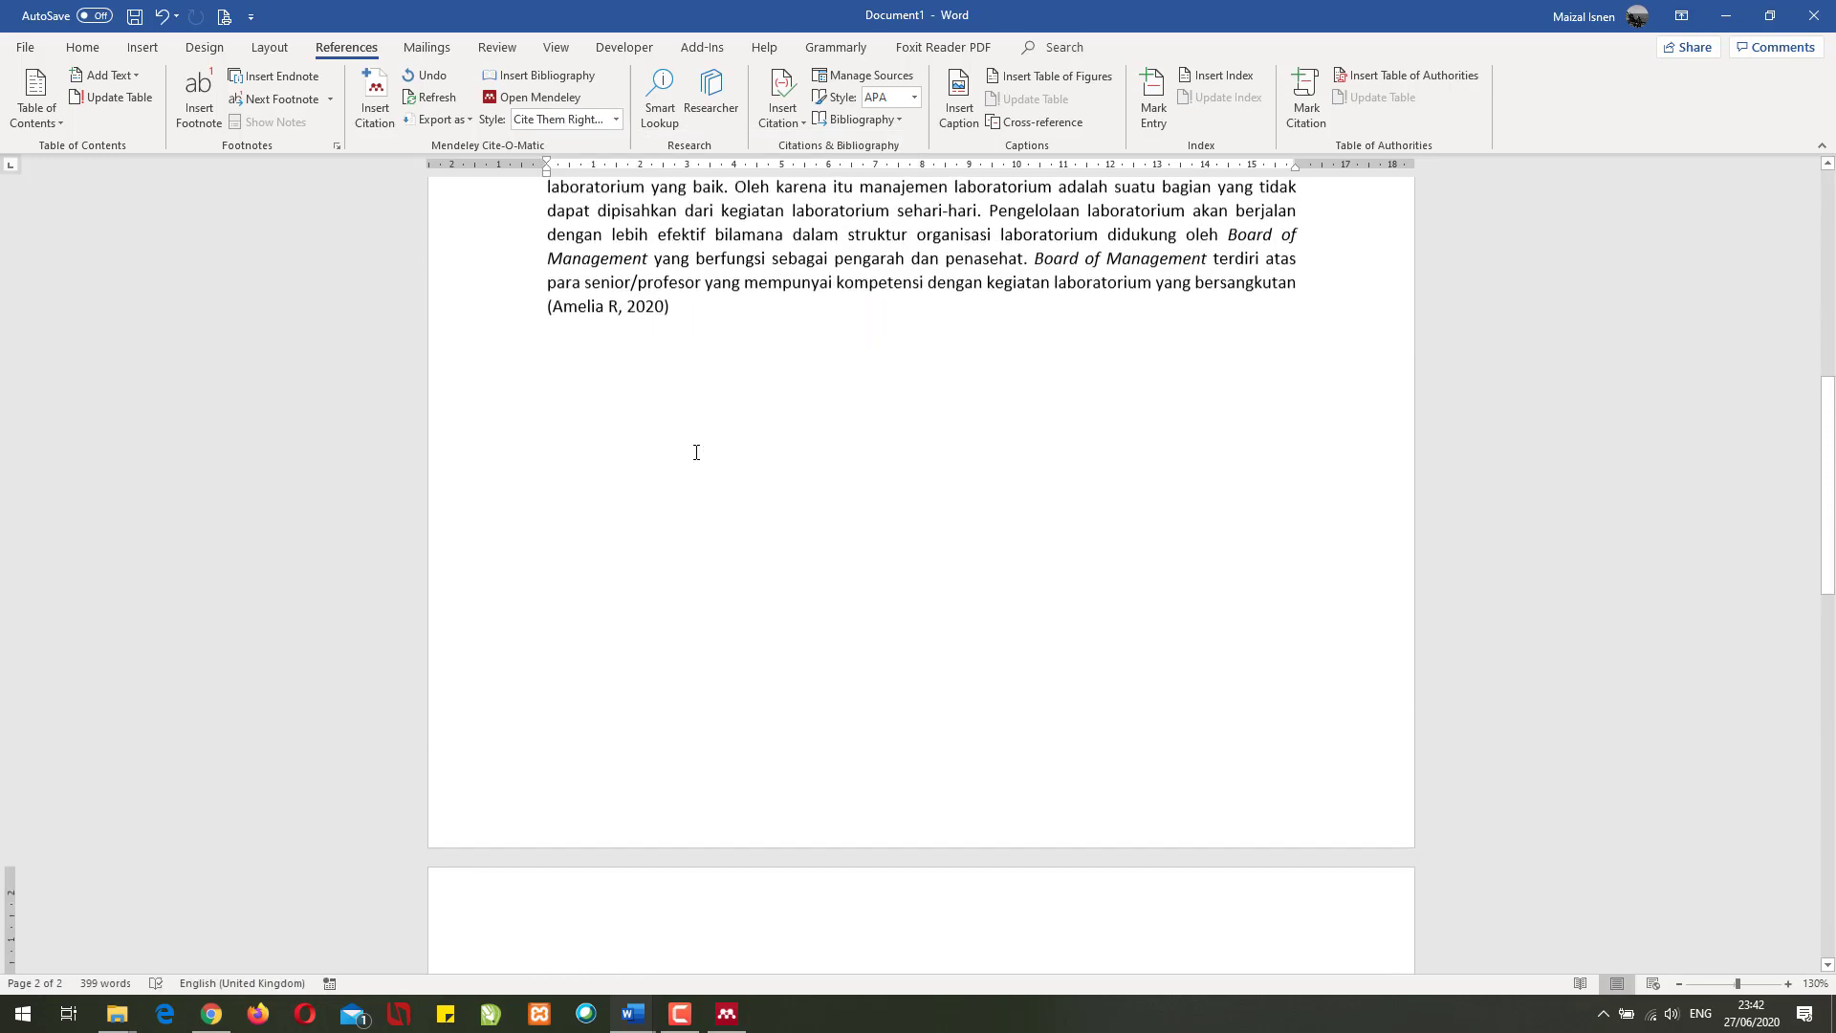
scroll(696, 451, "up", 3)
left_click(591, 541)
scroll(601, 462, "up", 3)
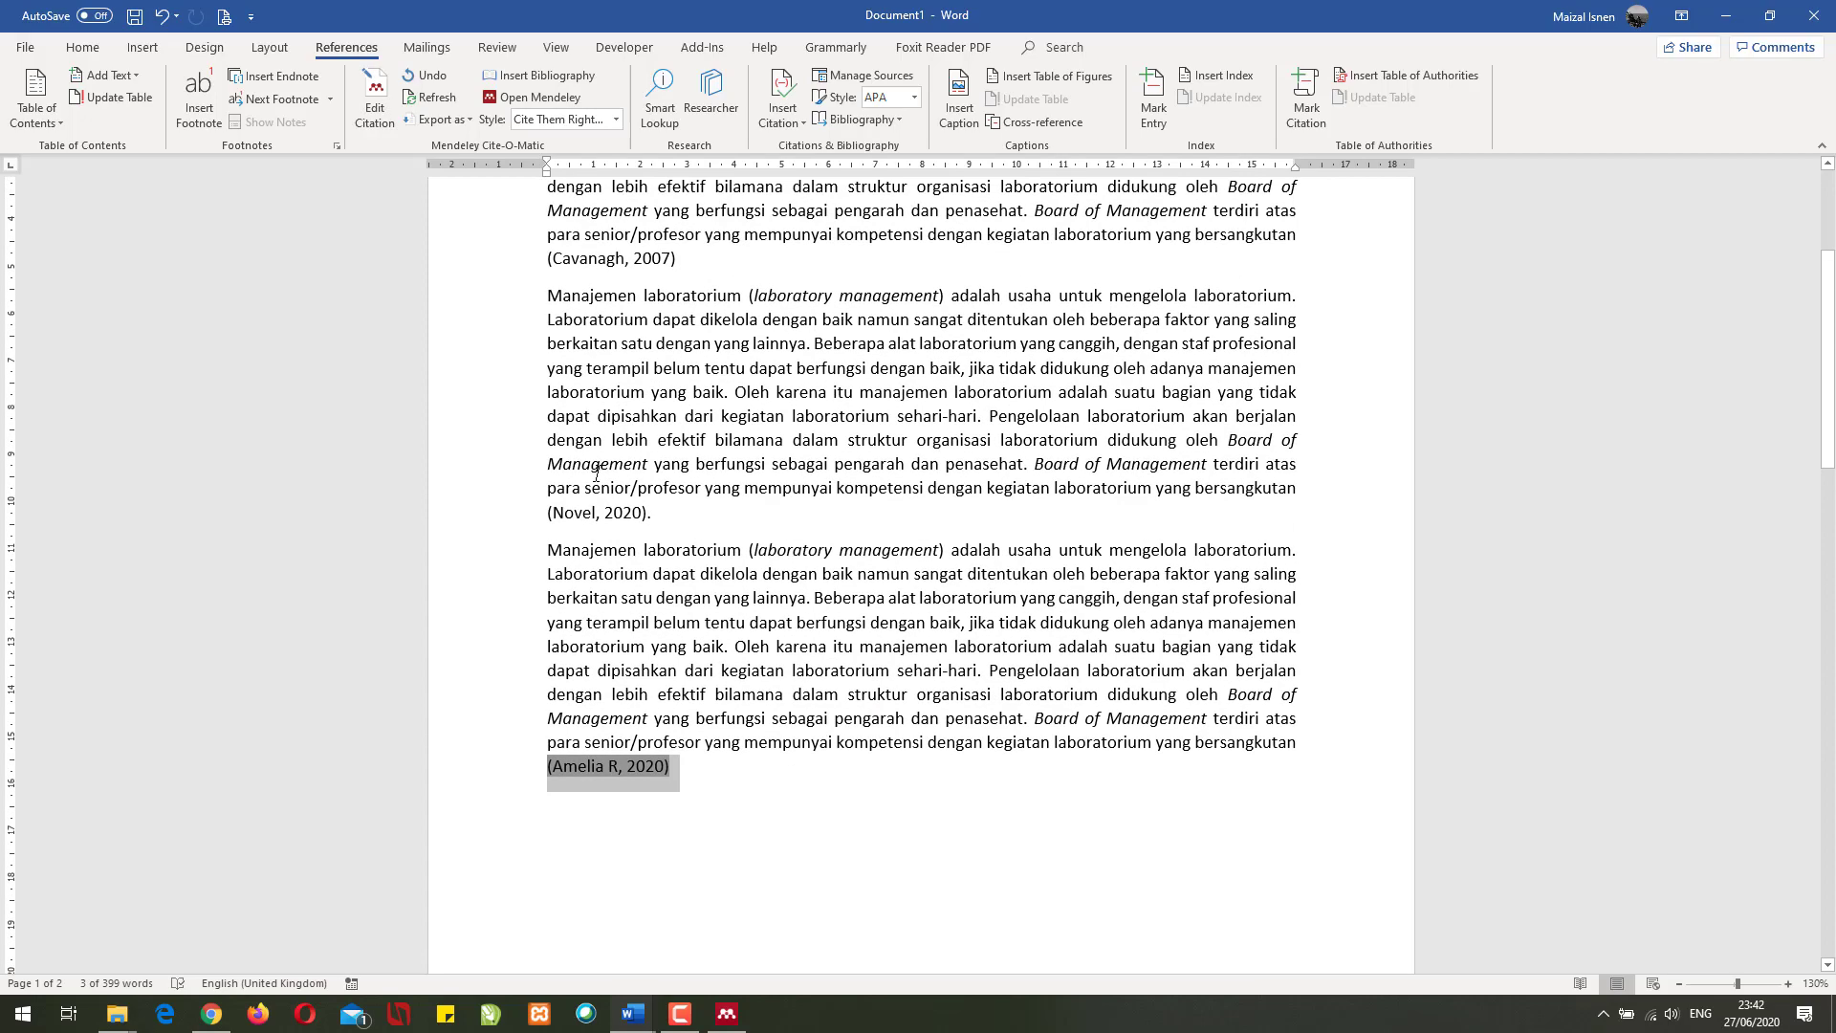
left_click_drag(577, 511, 647, 526)
left_click_drag(580, 271, 654, 273)
scroll(679, 287, "up", 4)
scroll(688, 300, "down", 20)
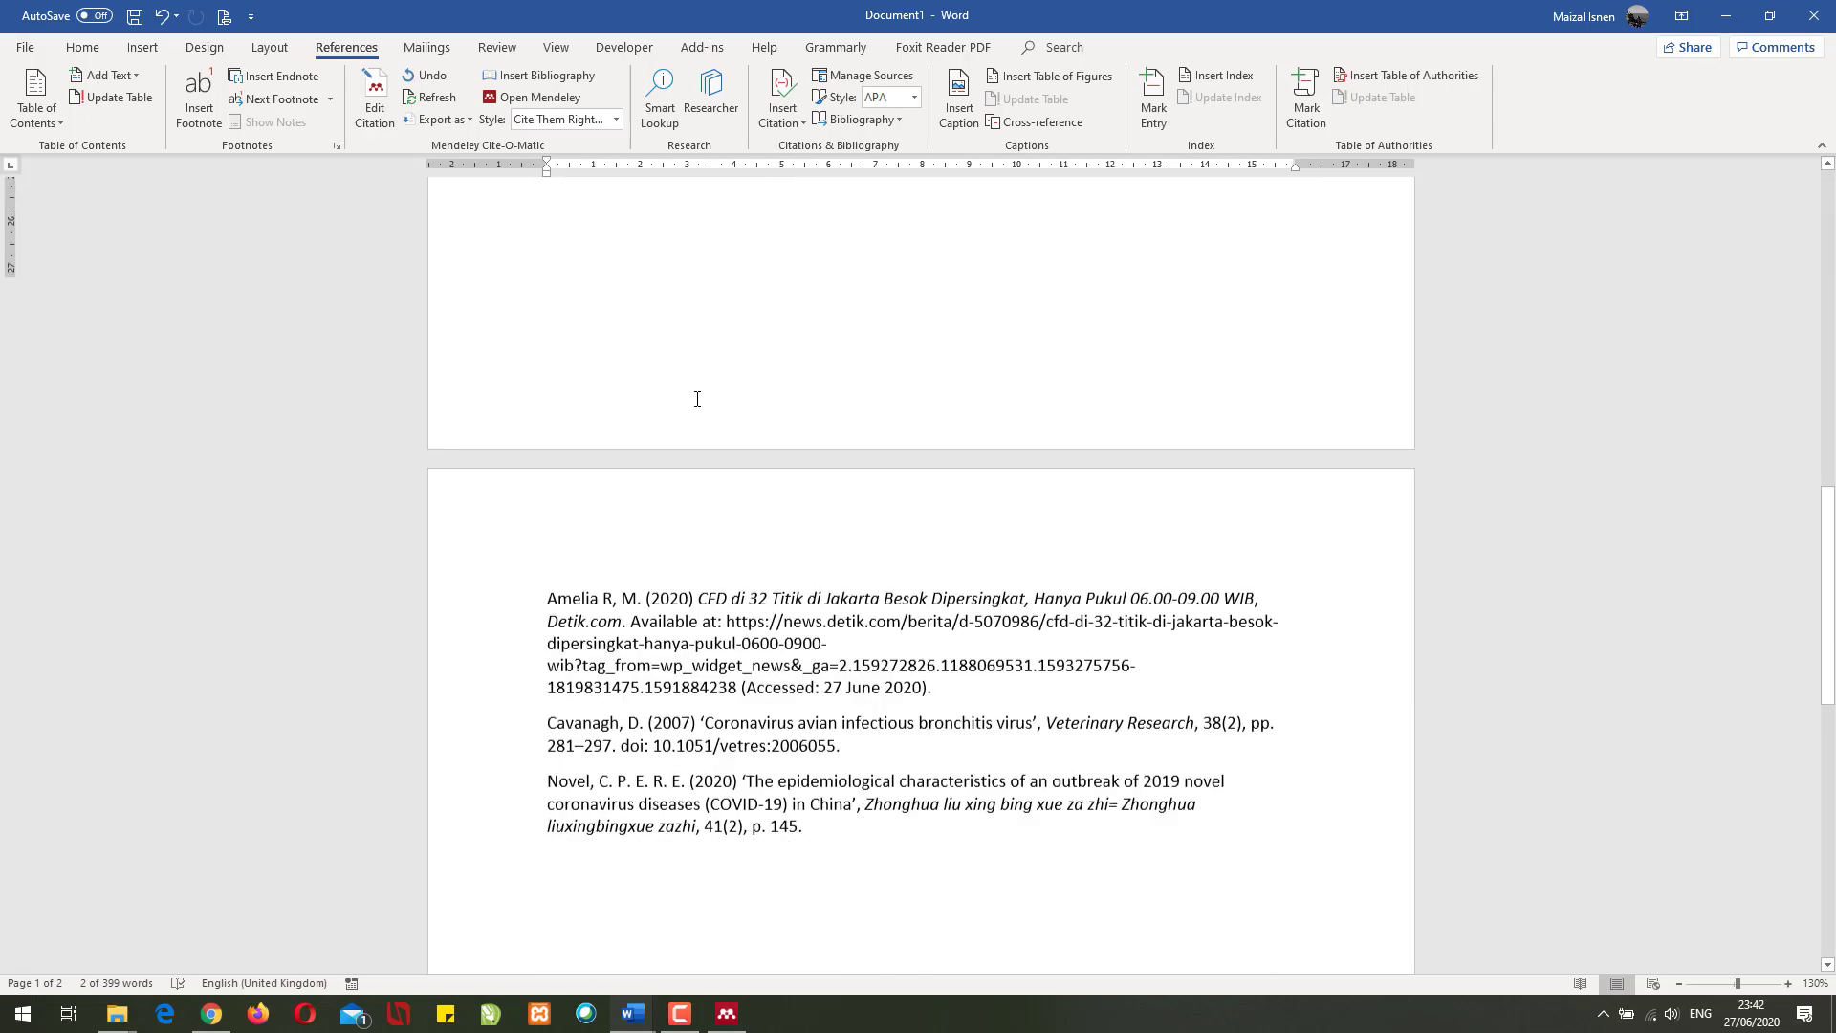
scroll(766, 516, "down", 1)
left_click(848, 550)
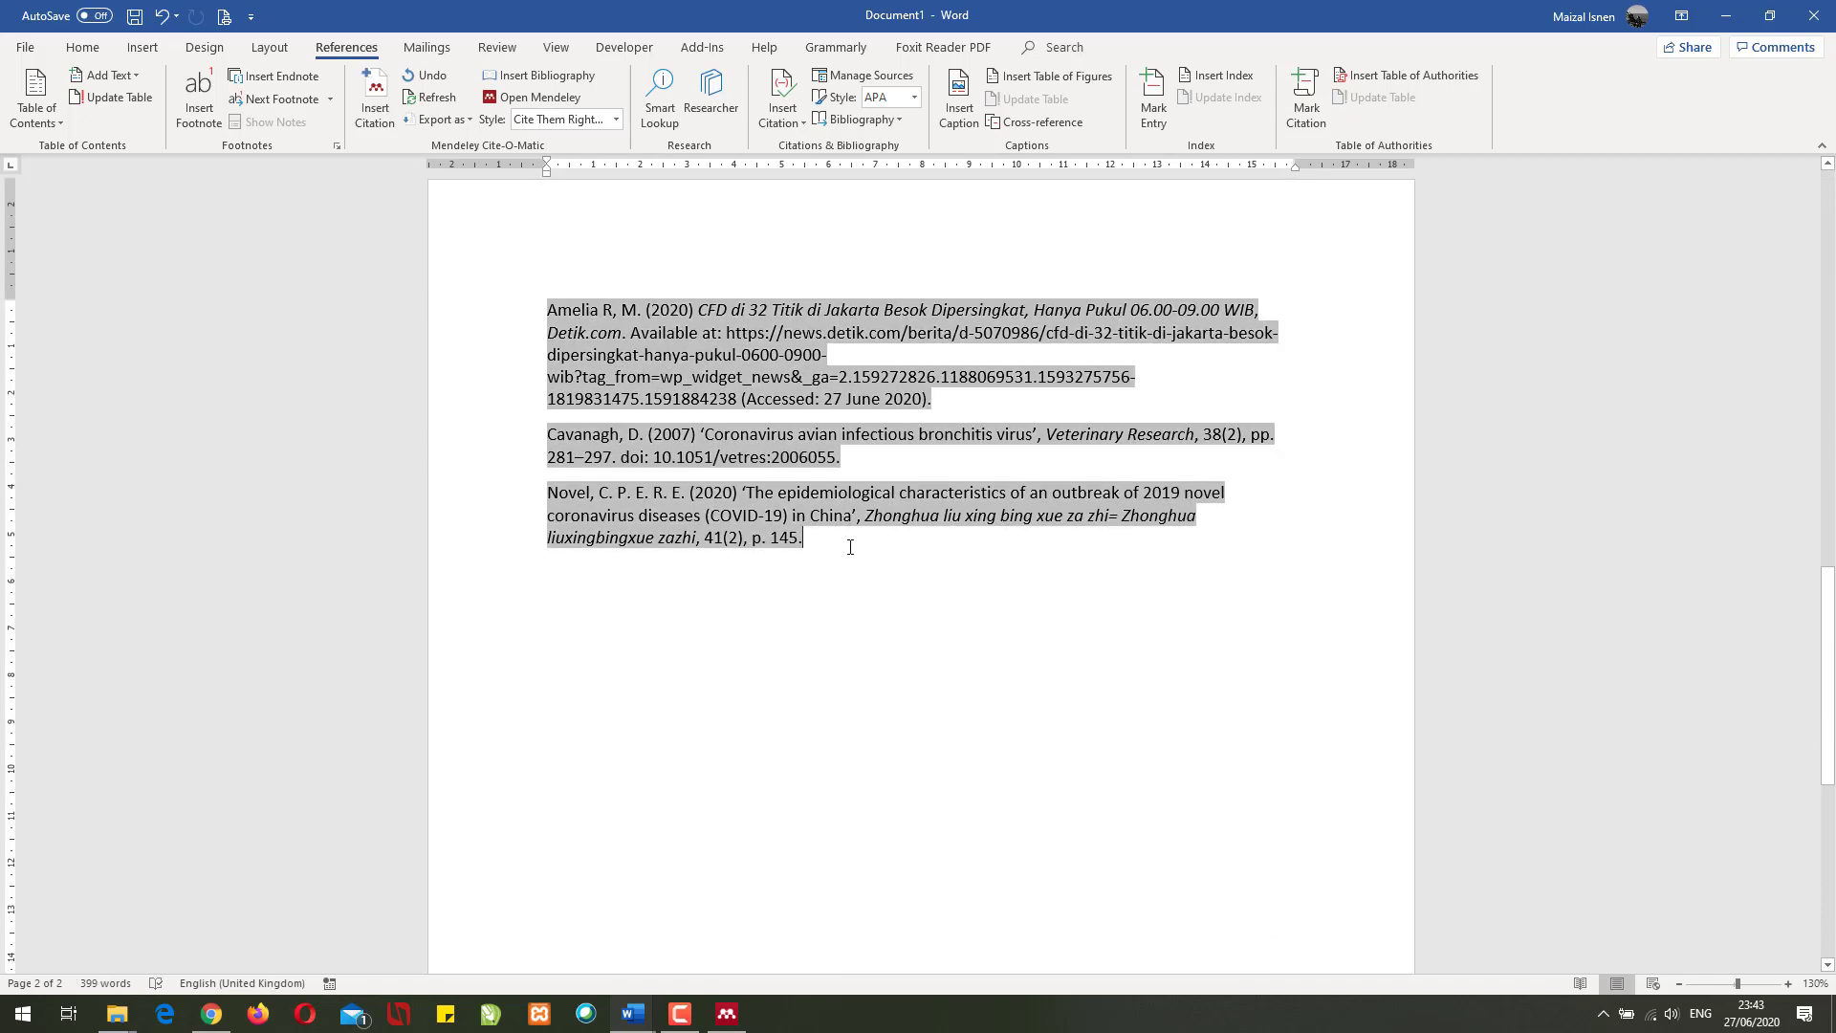
- Bring Mendeley Desktop forward, centre its window, and select Cavanagh's avian infectious bronchitis paper
left_click(727, 1014)
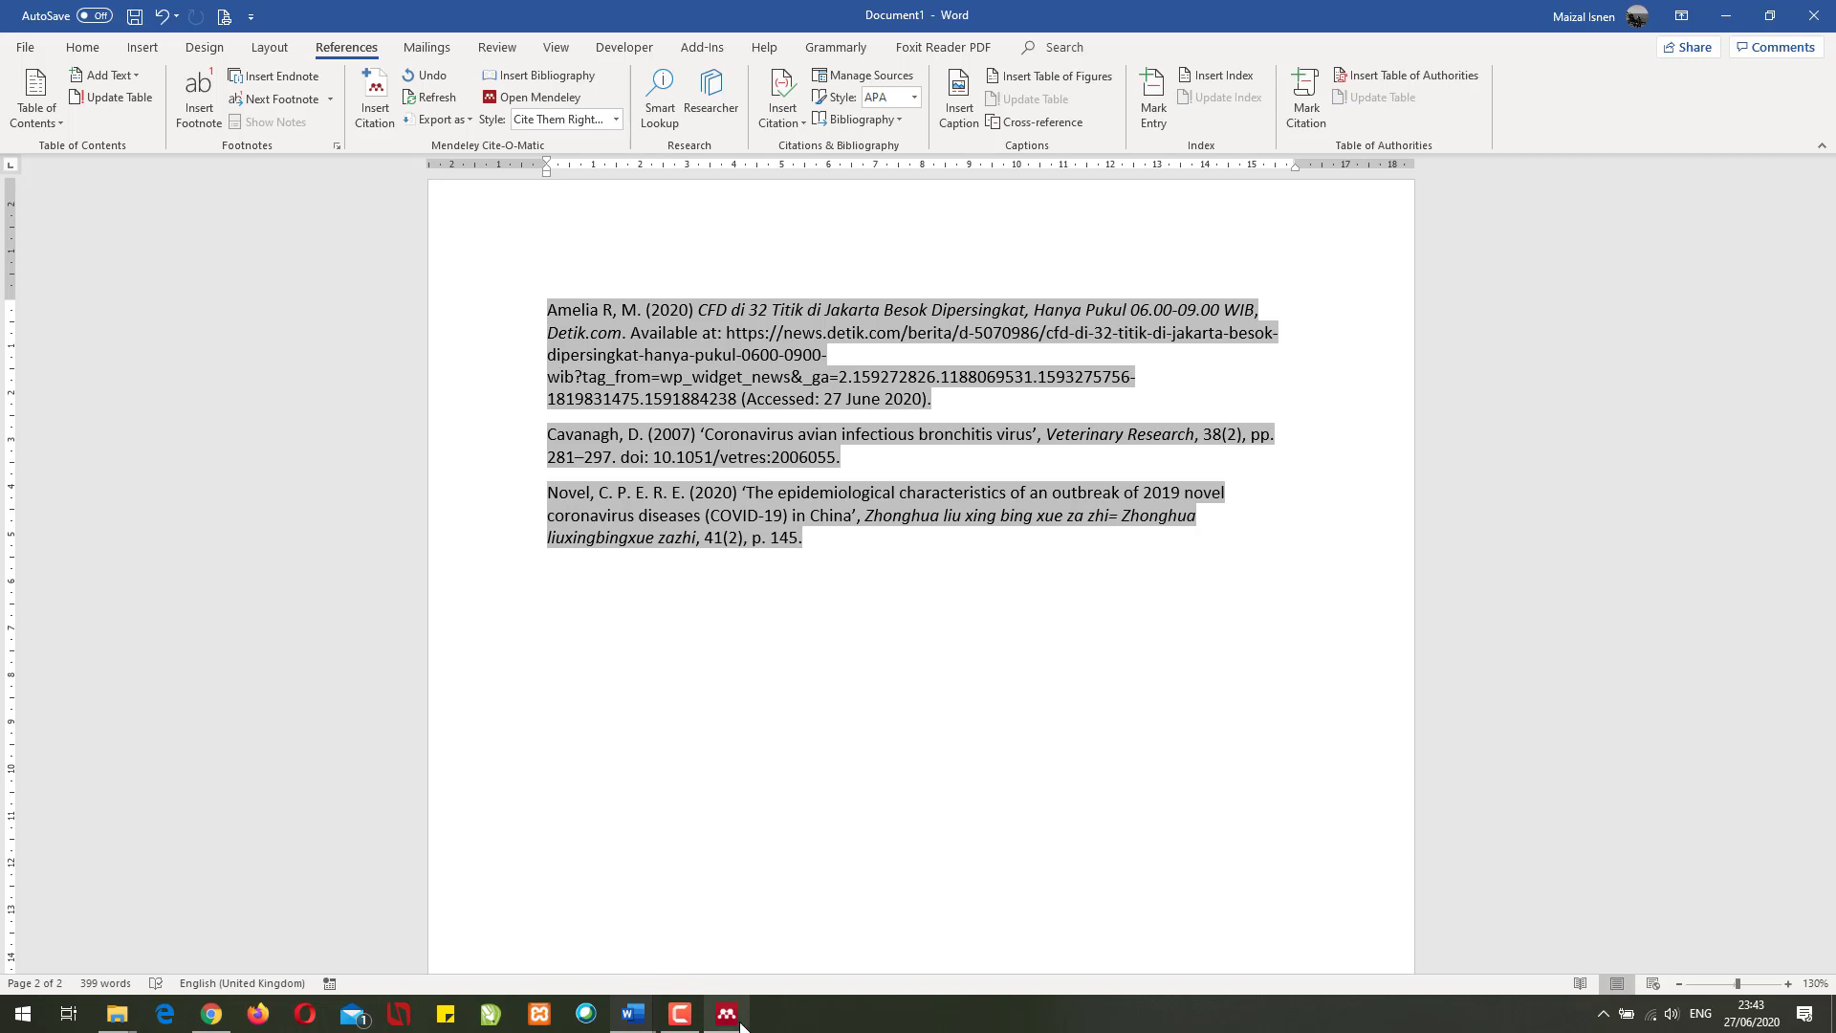
left_click_drag(1604, 201, 902, 79)
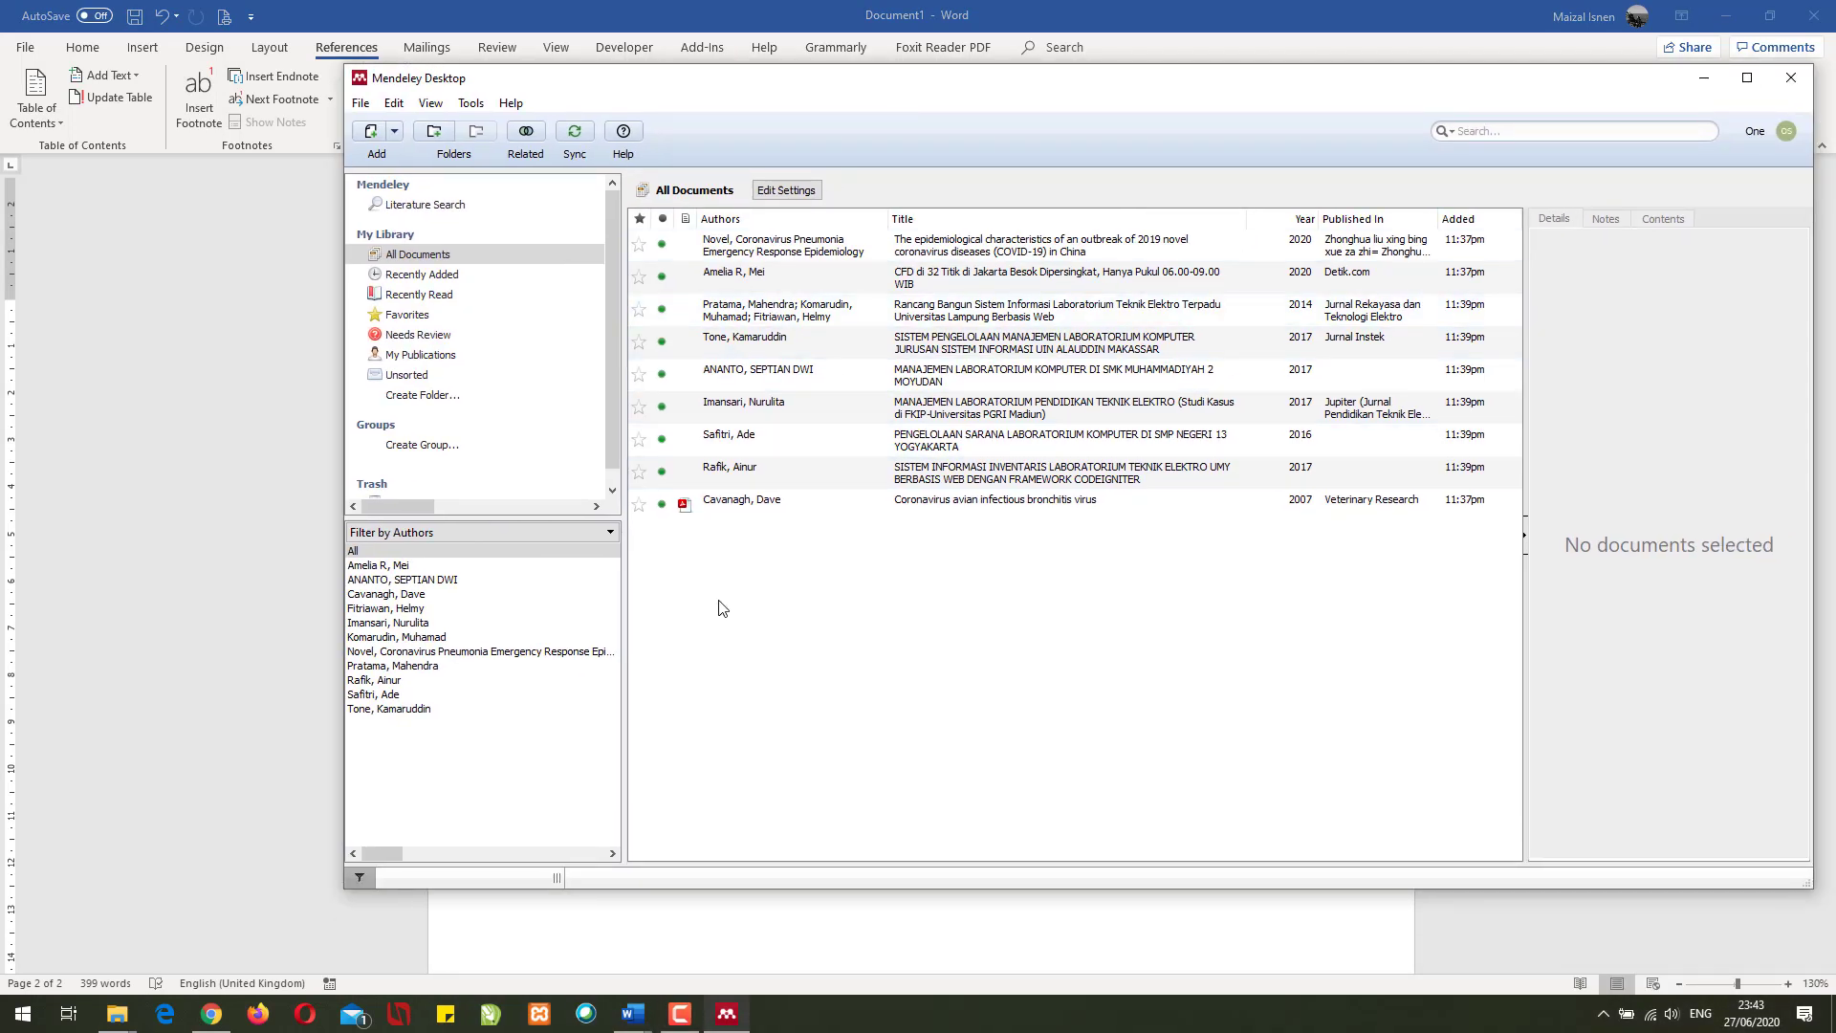
left_click(742, 511)
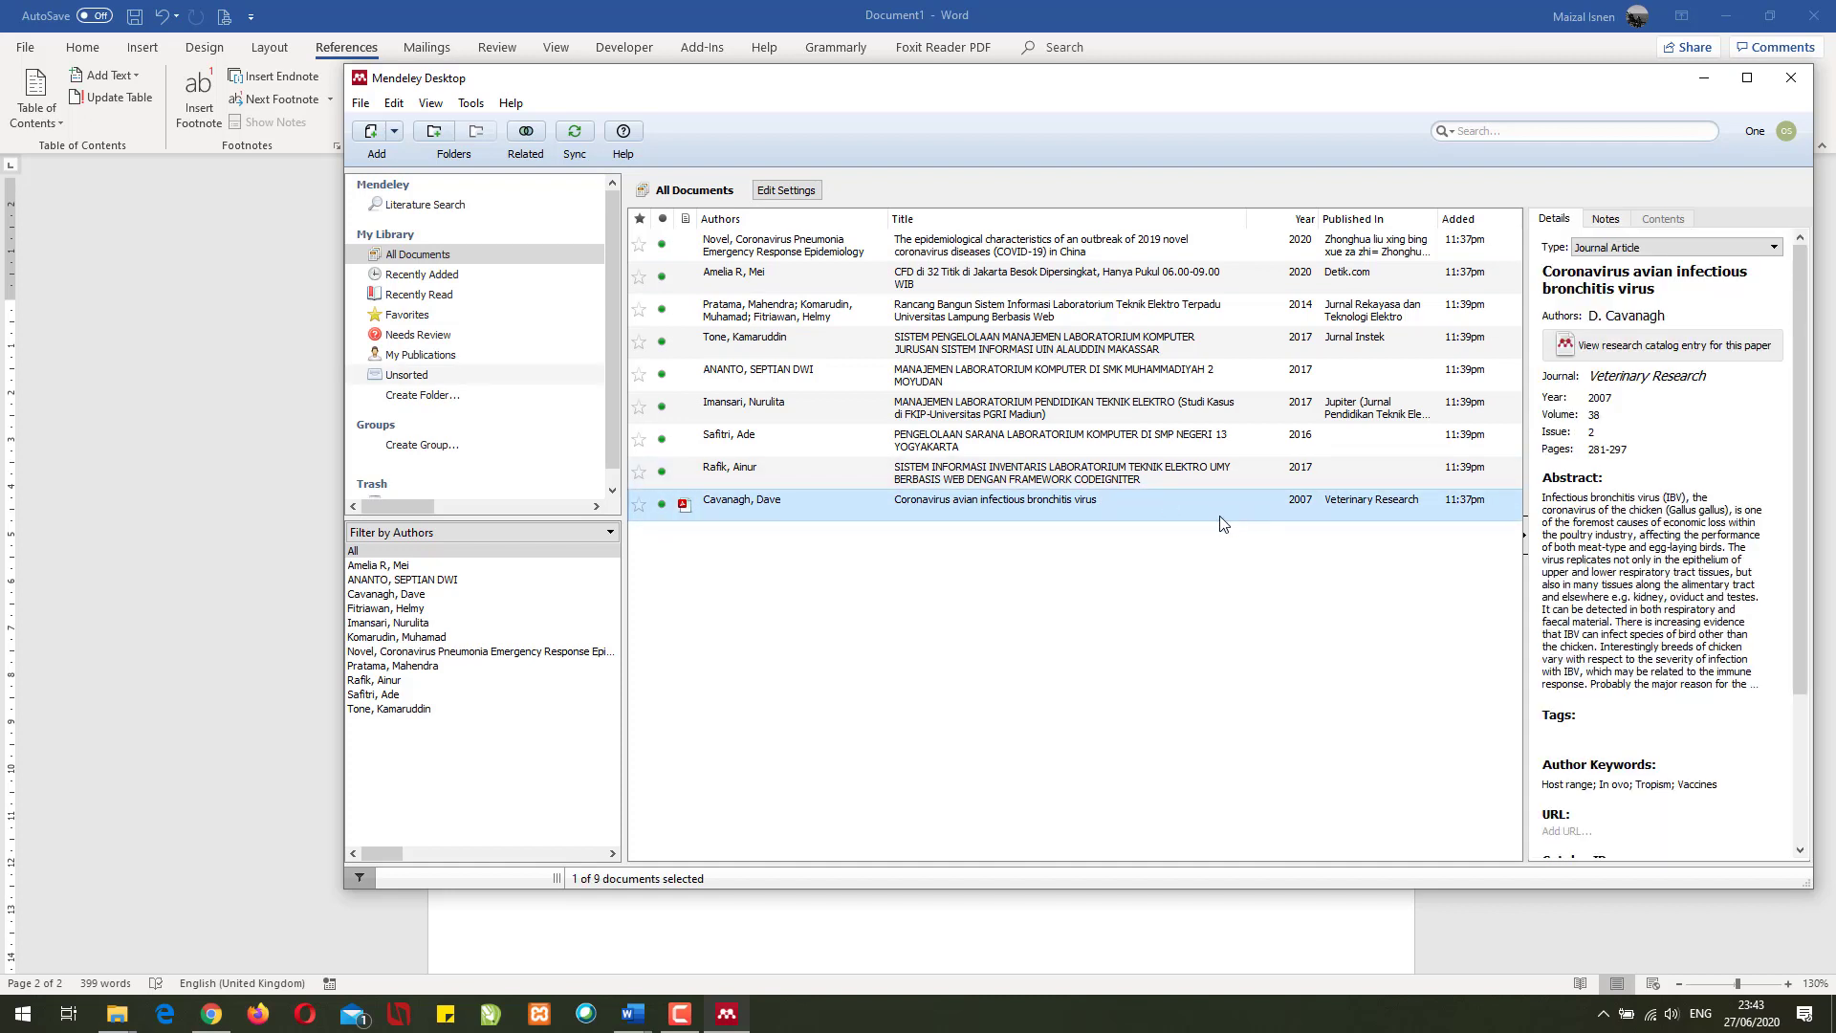